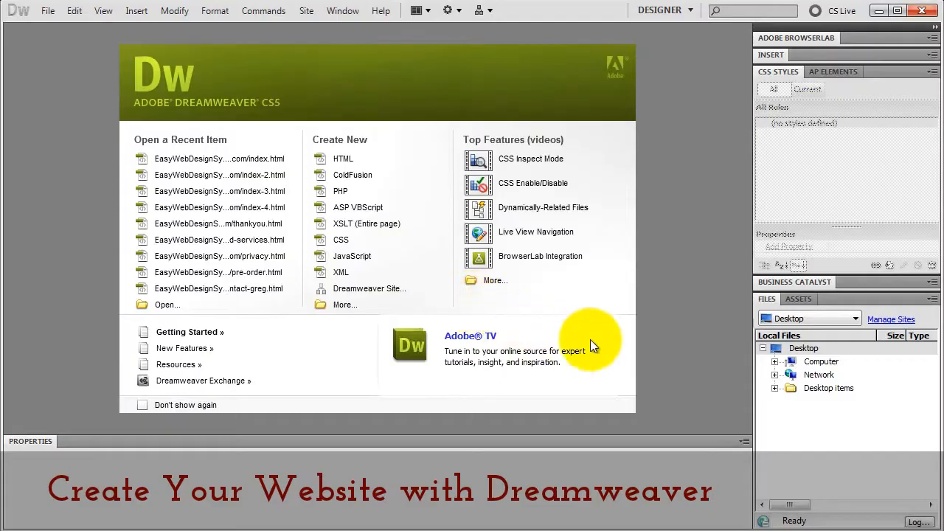
- Open Manage Sites from the Files panel and start a new site in Site Setup
click(854, 319)
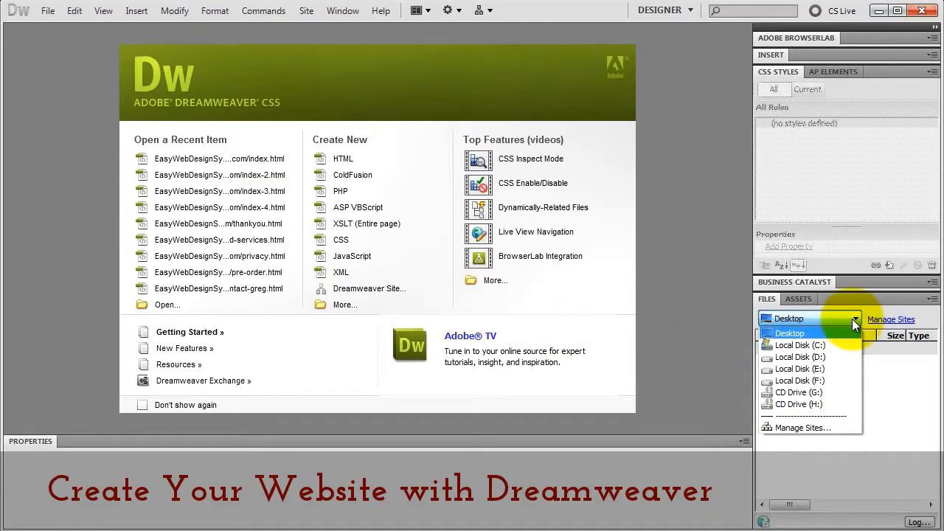
click(805, 426)
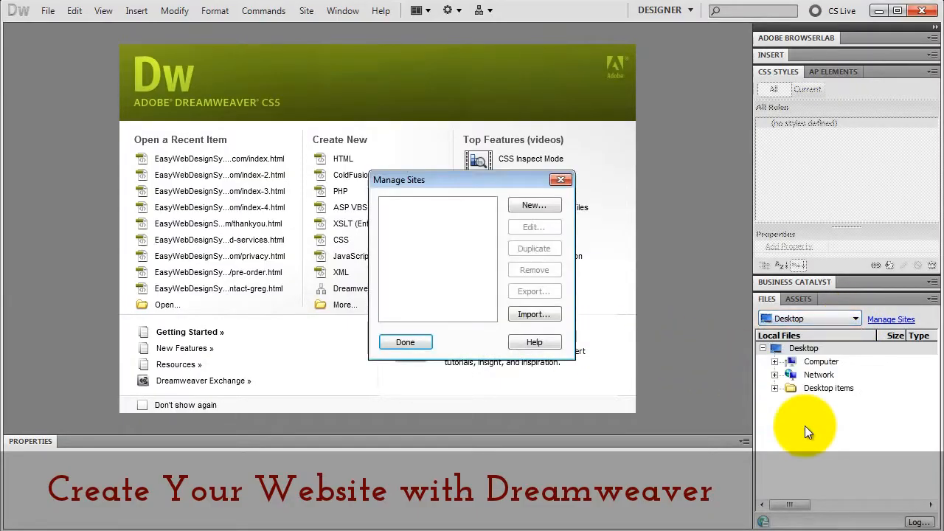
click(548, 206)
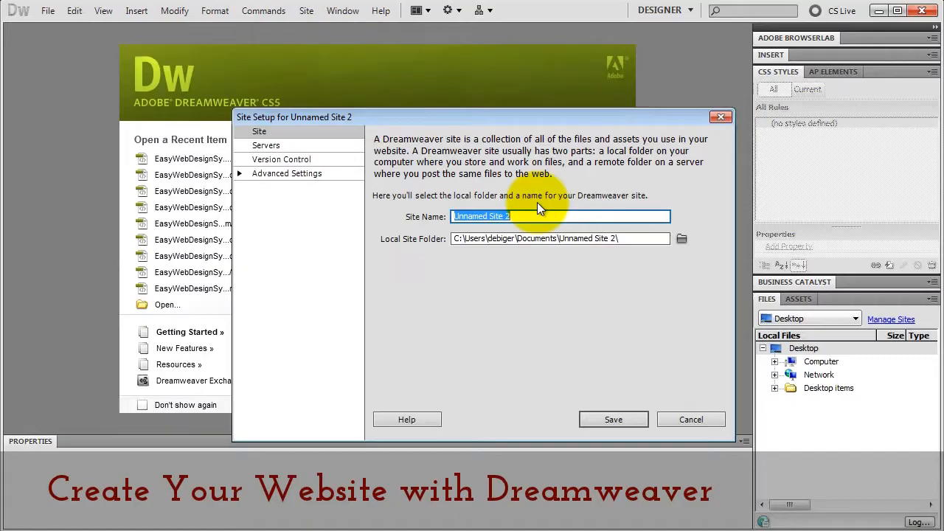
- Name the site Site1 with local folder Desktop\_Sites\site1 and save it
text(Site 1)
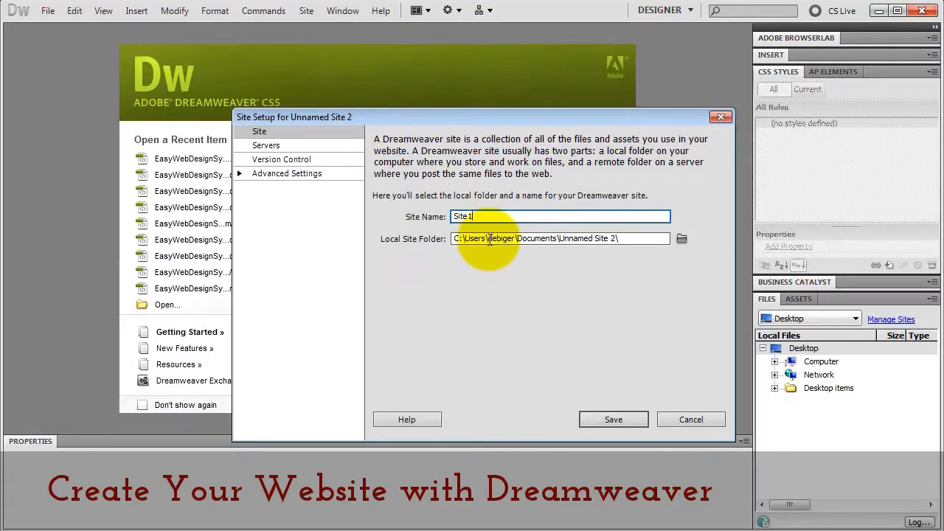
click(682, 238)
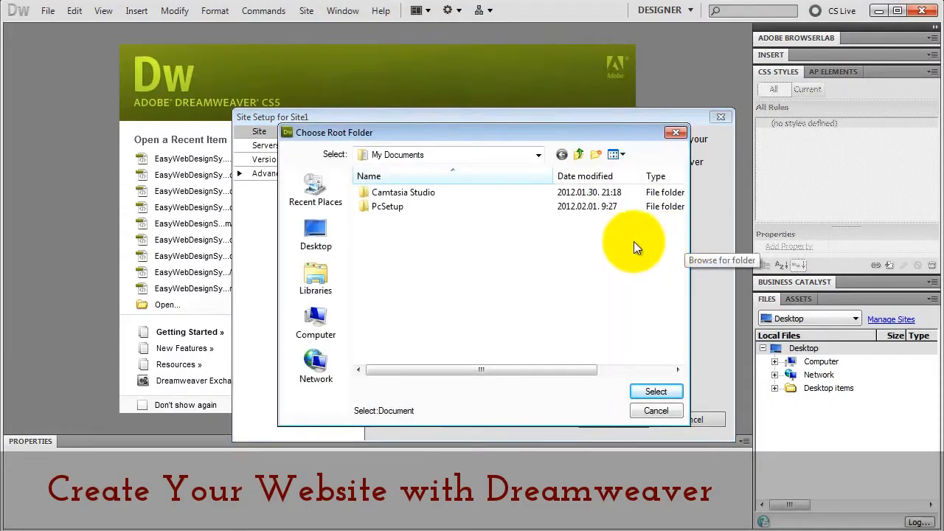
click(314, 237)
double_click(413, 262)
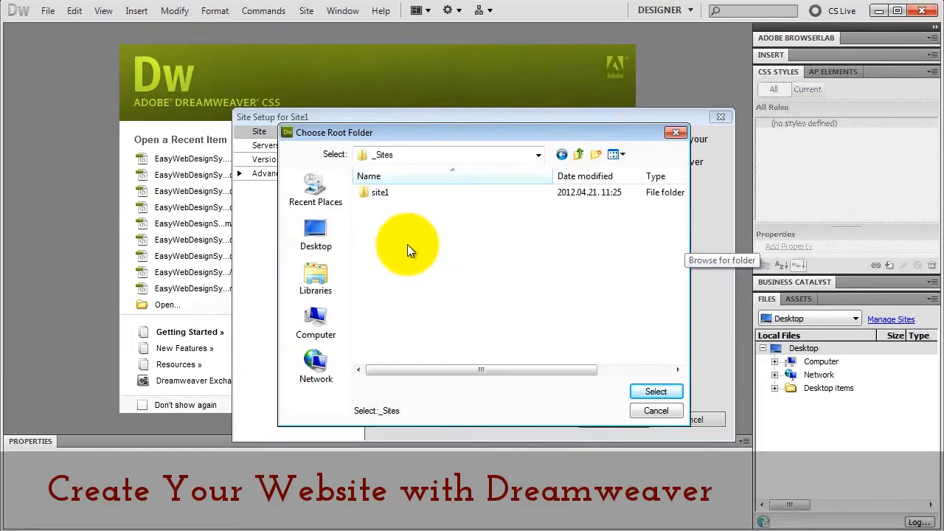
double_click(386, 191)
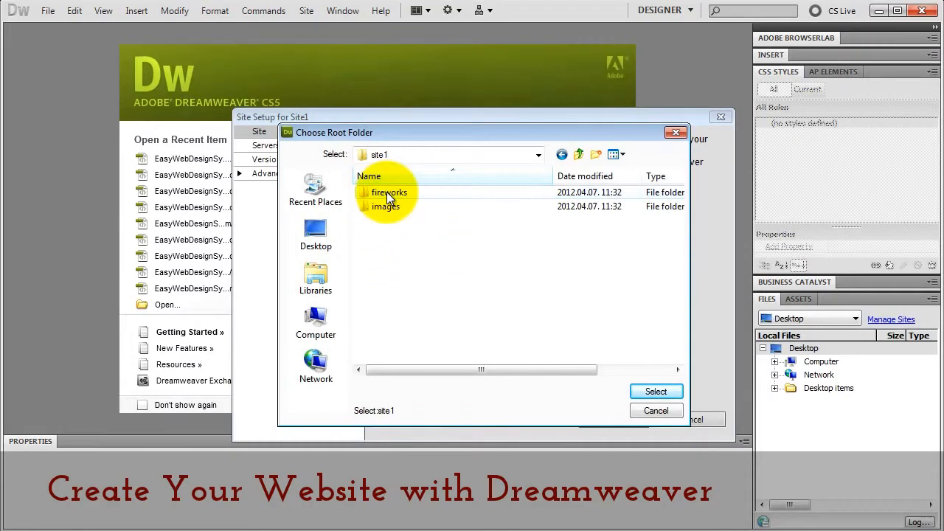
click(657, 391)
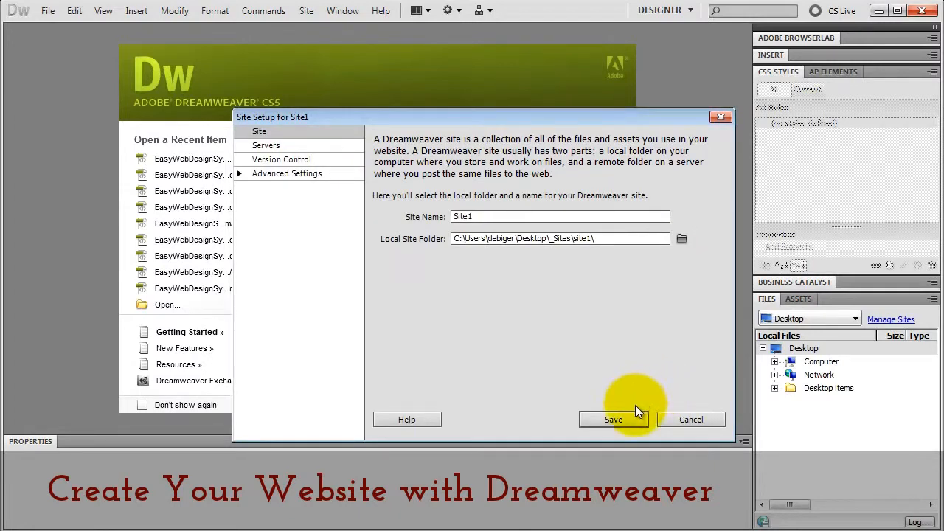
click(629, 417)
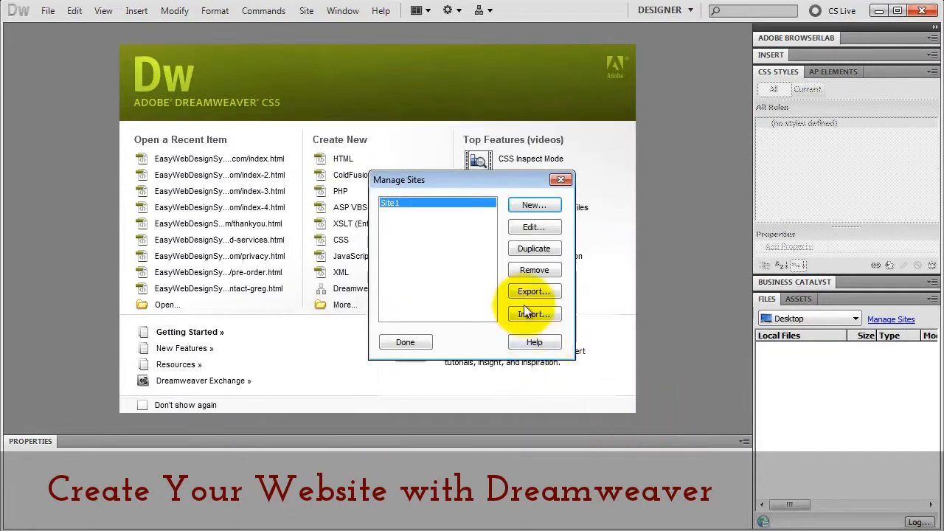
- Close Manage Sites, check Site1's fireworks and images folders, then reopen and close Manage Sites
click(407, 343)
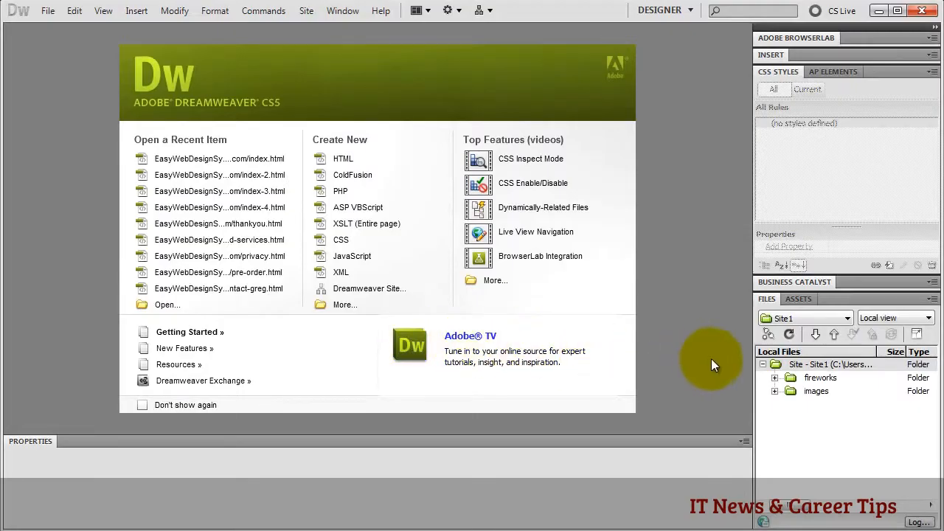
click(775, 364)
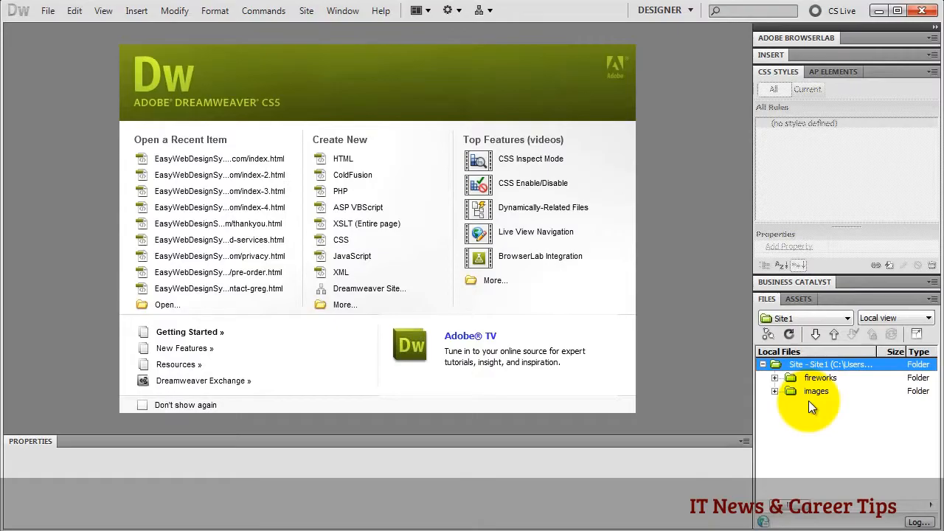
click(845, 318)
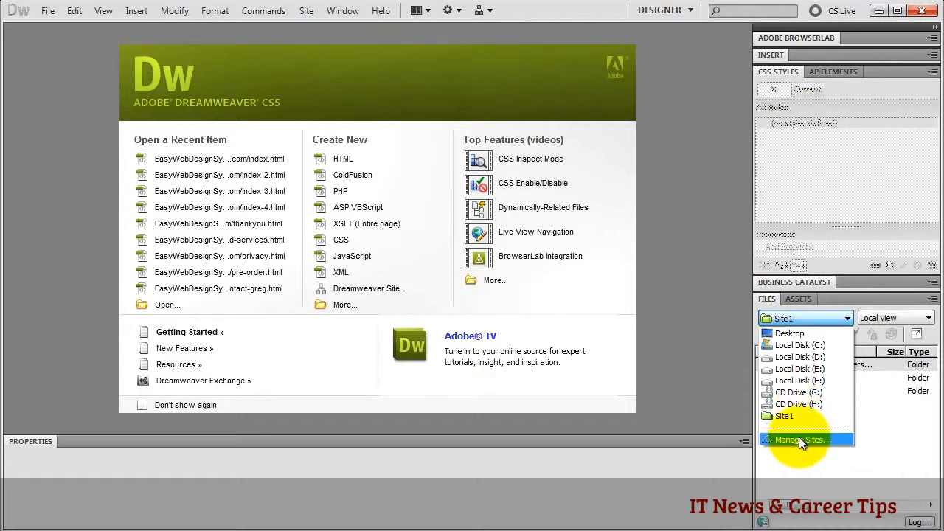
click(800, 439)
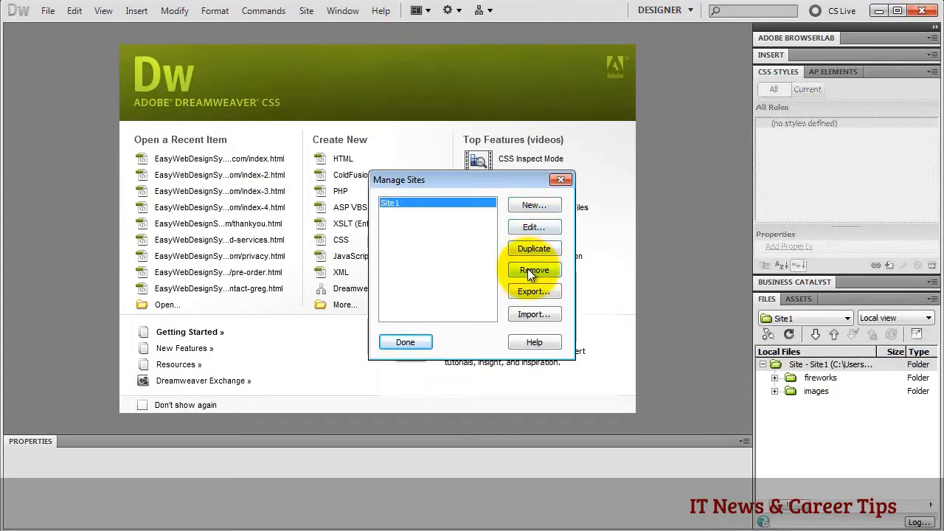
click(560, 180)
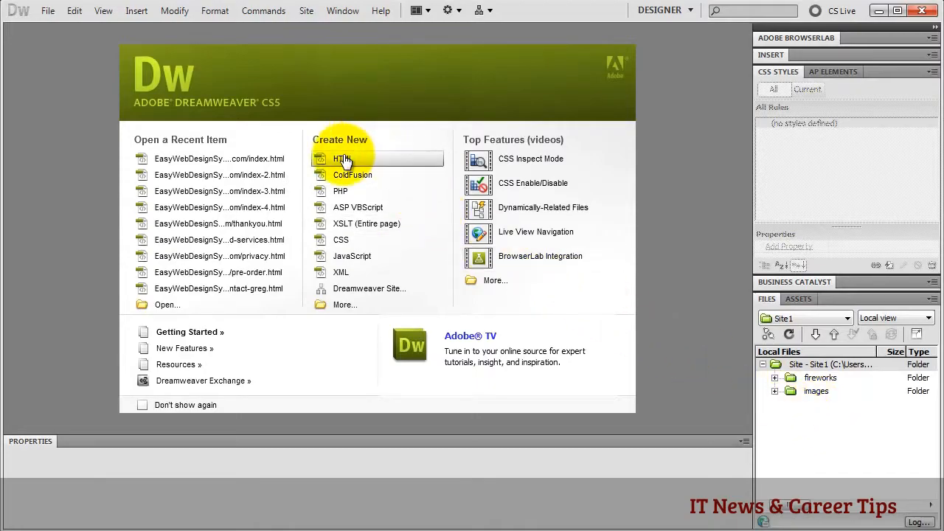
- Create a new Blank Page of type HTML with Layout <none>
click(48, 11)
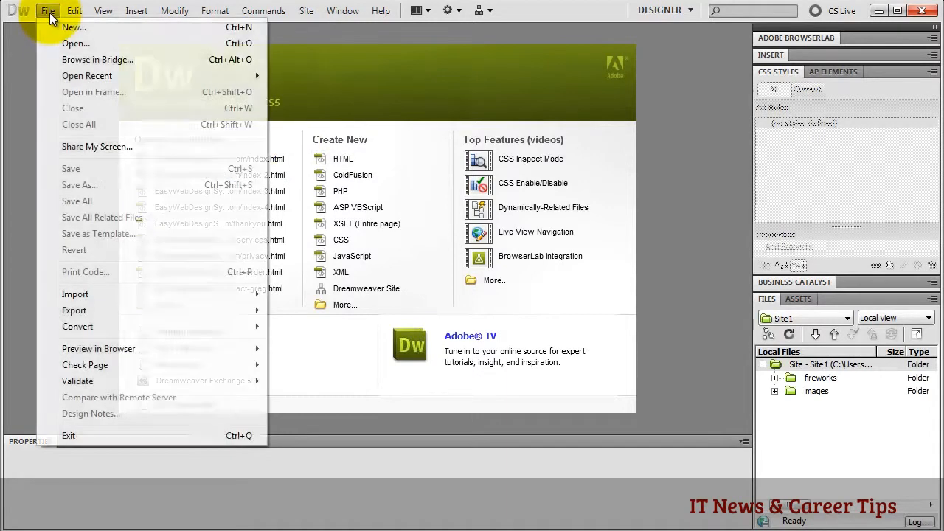
click(65, 27)
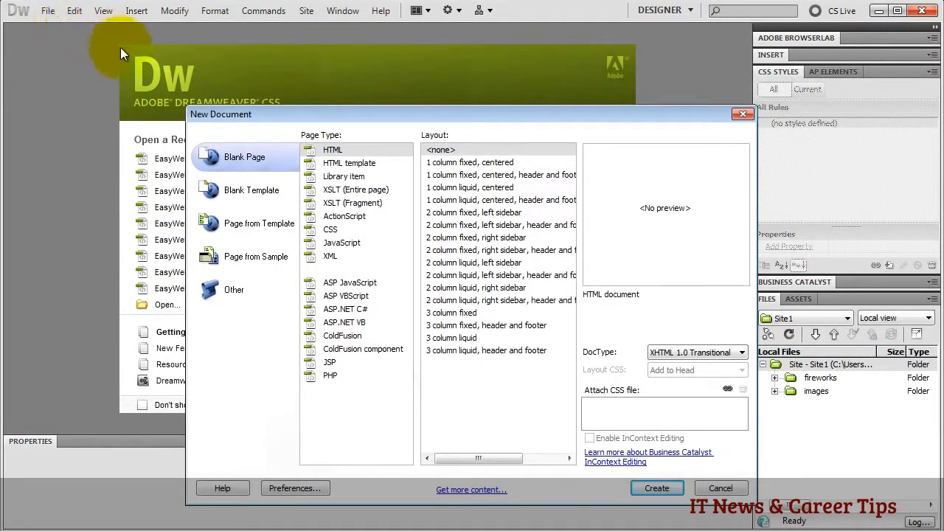
click(444, 151)
click(657, 487)
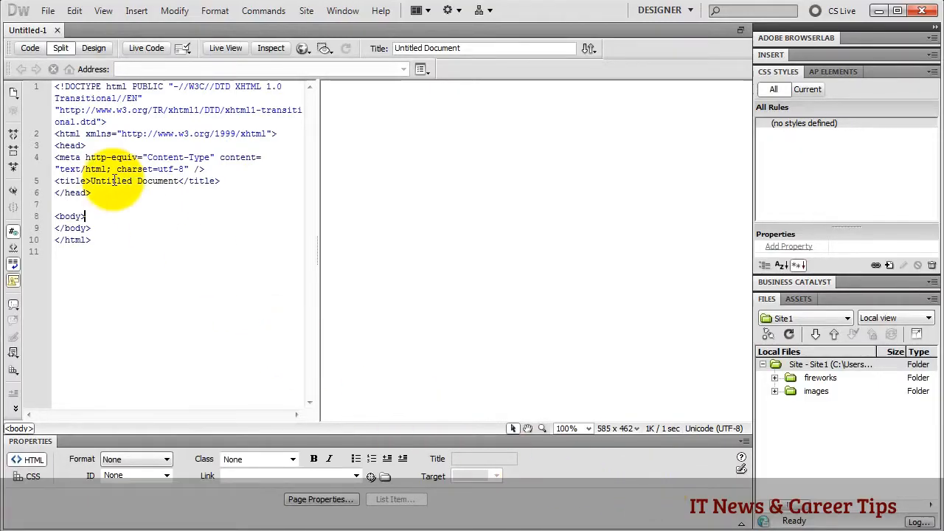
- Save the new page as index.html in the site1 folder
click(48, 10)
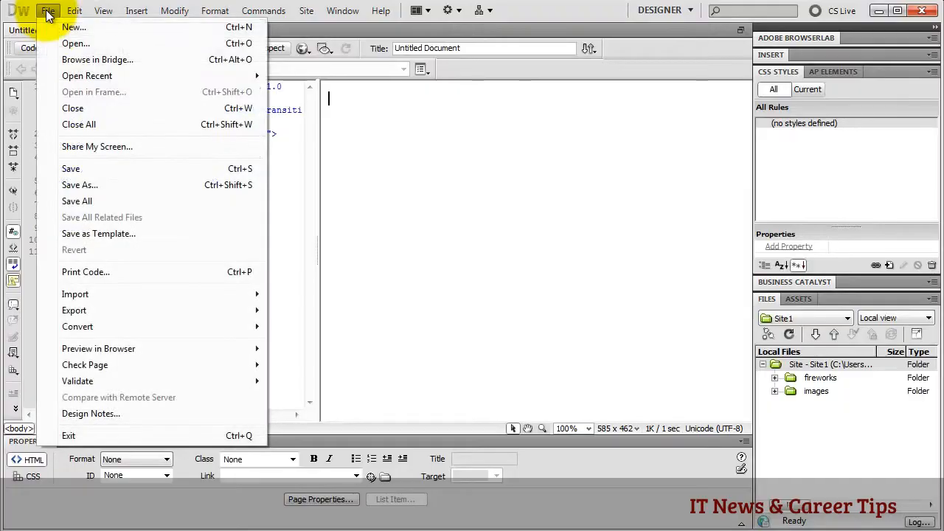
click(74, 170)
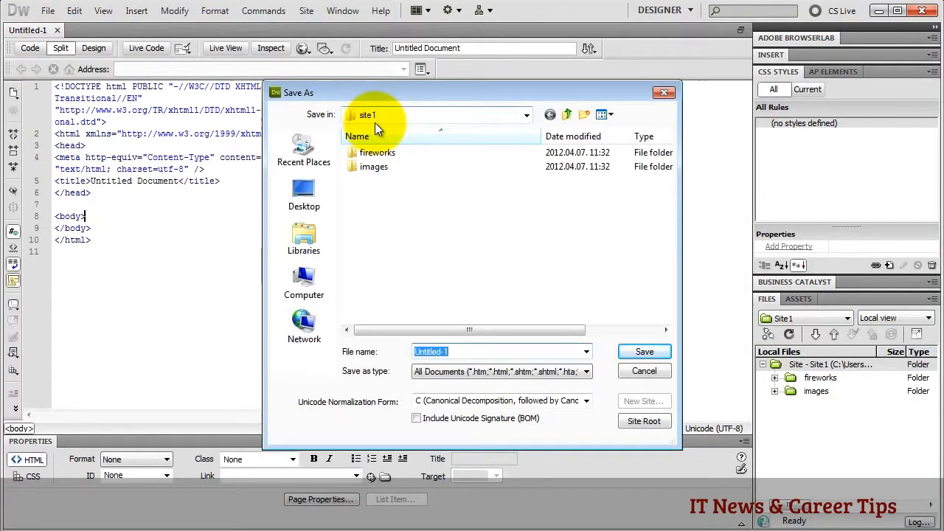
text(i)
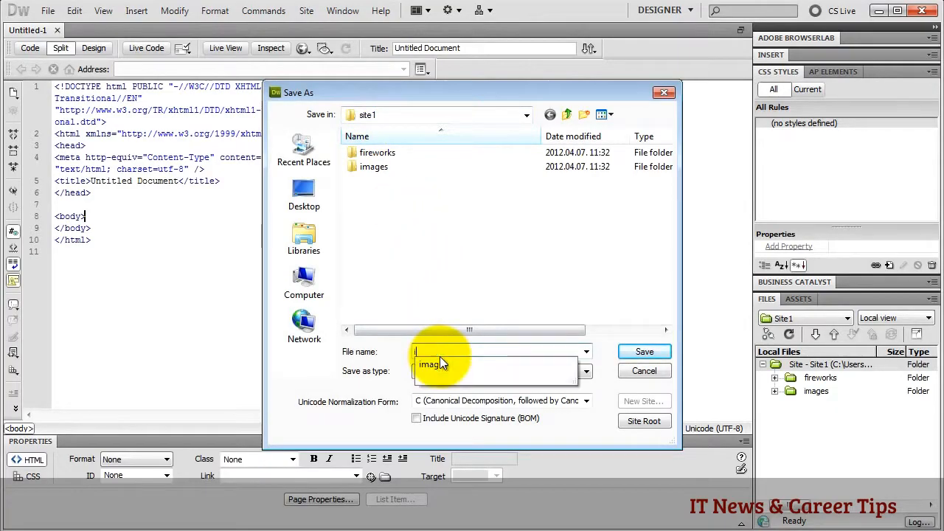
text(ndex)
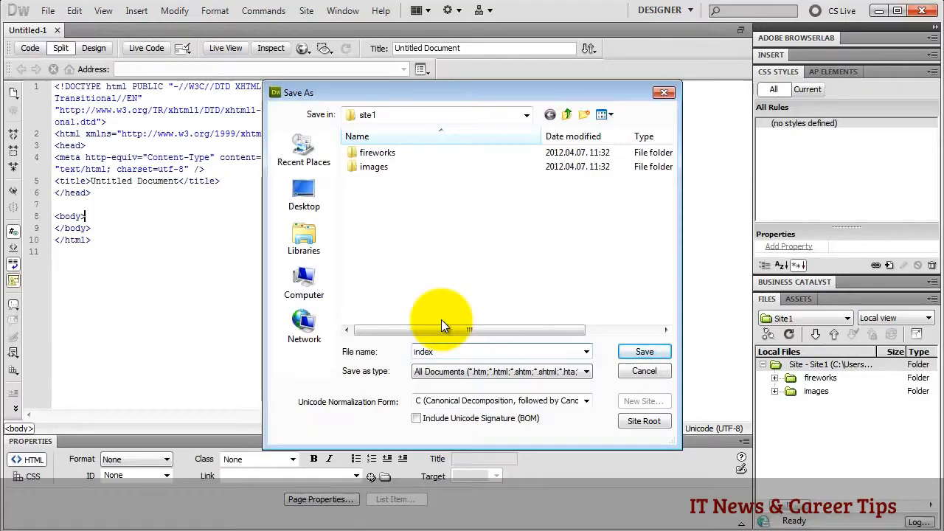
click(644, 352)
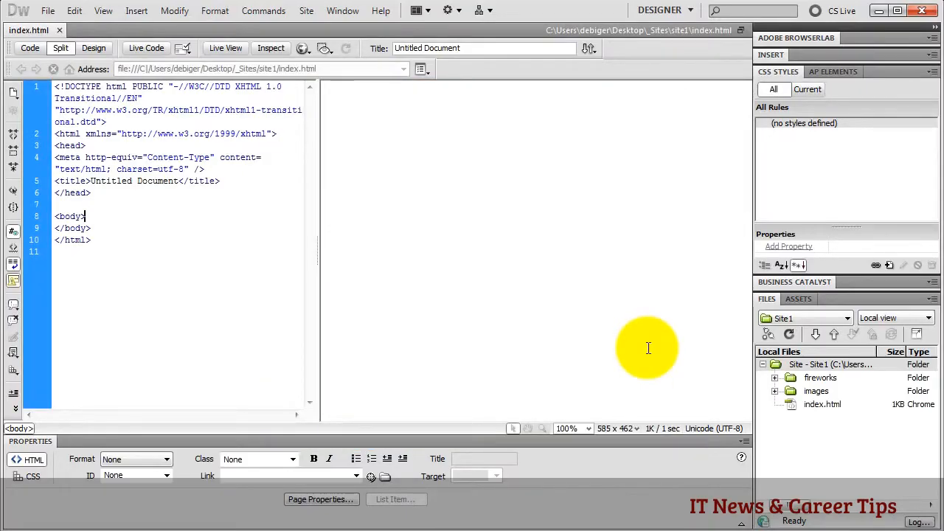
- Switch index.html from Split to Code view
click(31, 48)
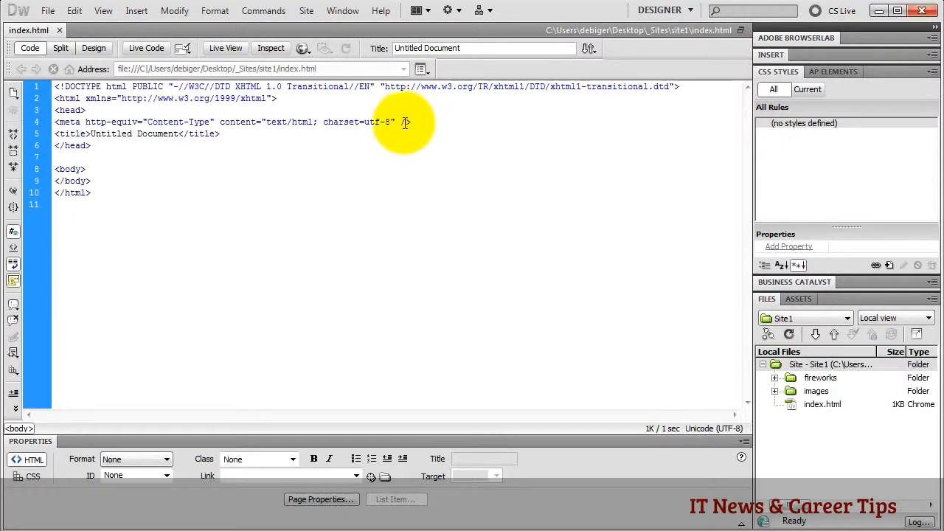
drag(400, 122, 418, 123)
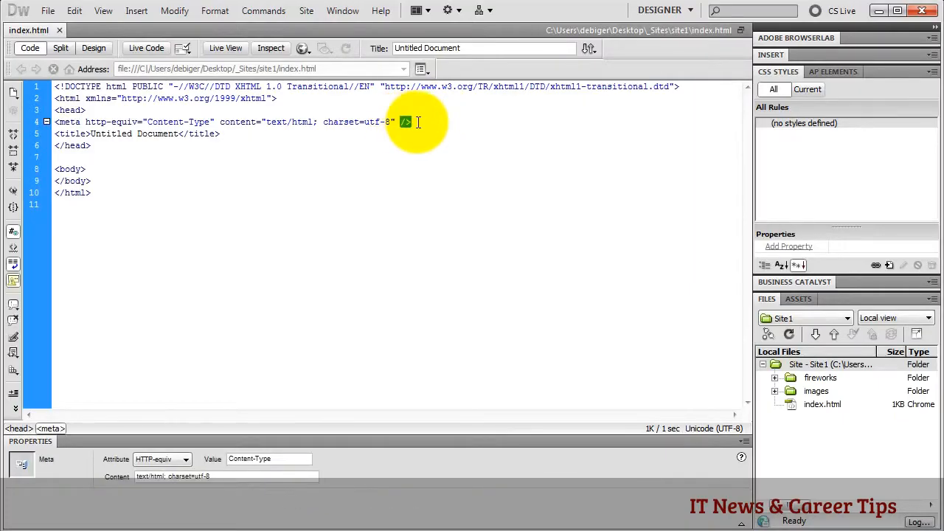
click(418, 123)
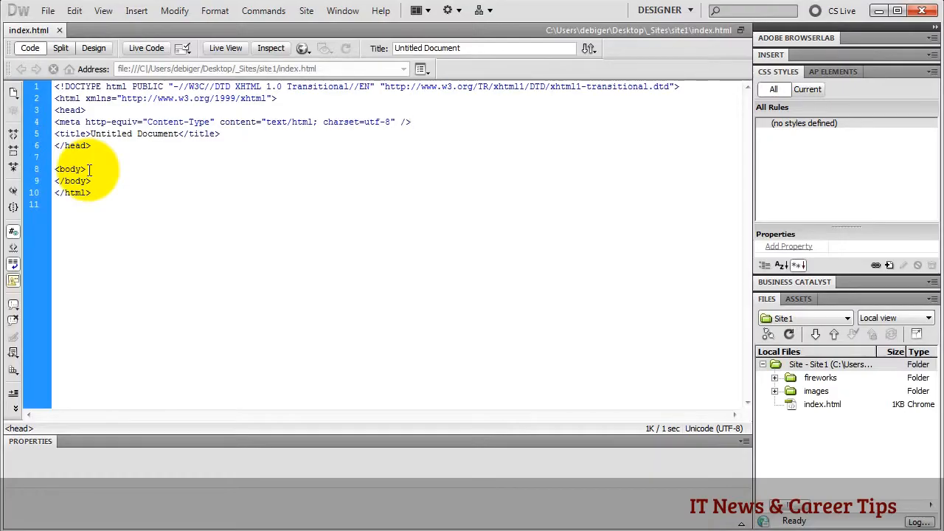
- In Design view, type two paragraphs: 'huhhgjghzgzugzug' and 'uhuhuihuihui'
click(92, 53)
text(huhhgjghzg)
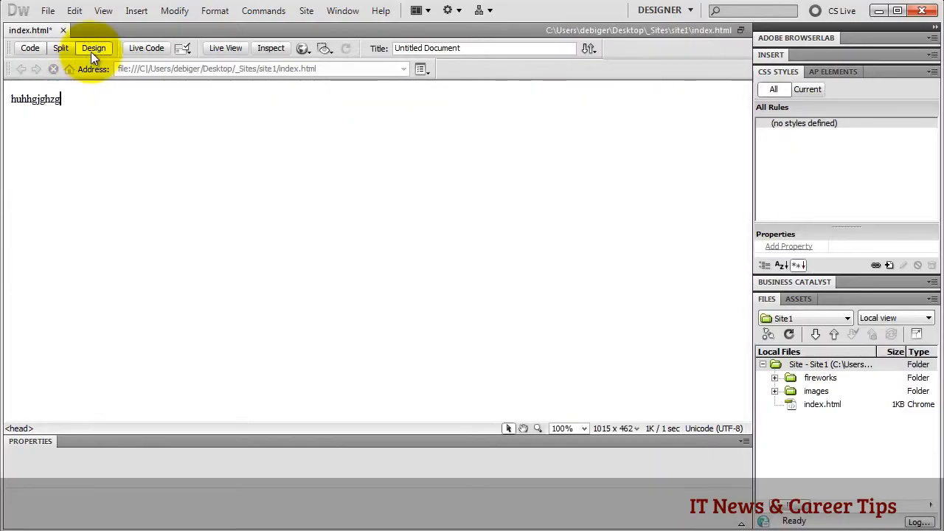
text(zugzug)
key(Return)
text(uhuhuihuihui)
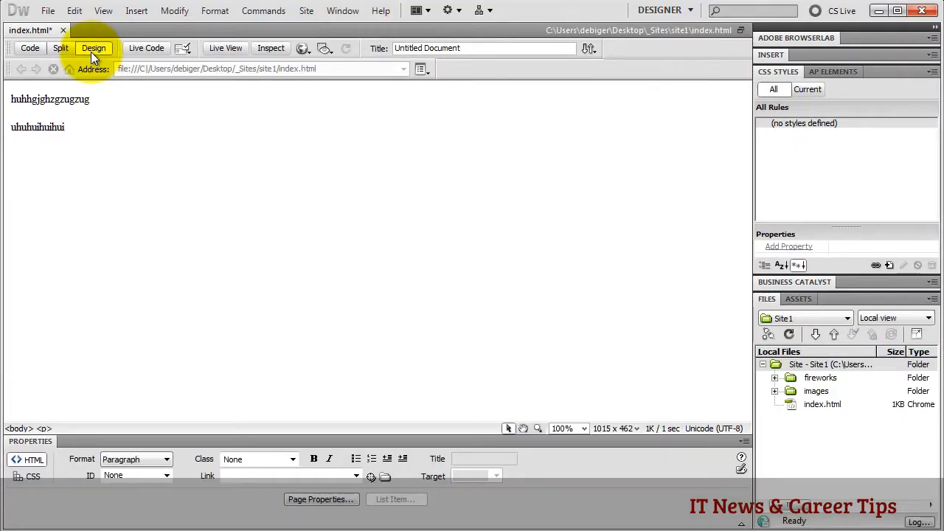
- Check the source, return to Design view, and expand the Insert panel's Common category
click(36, 45)
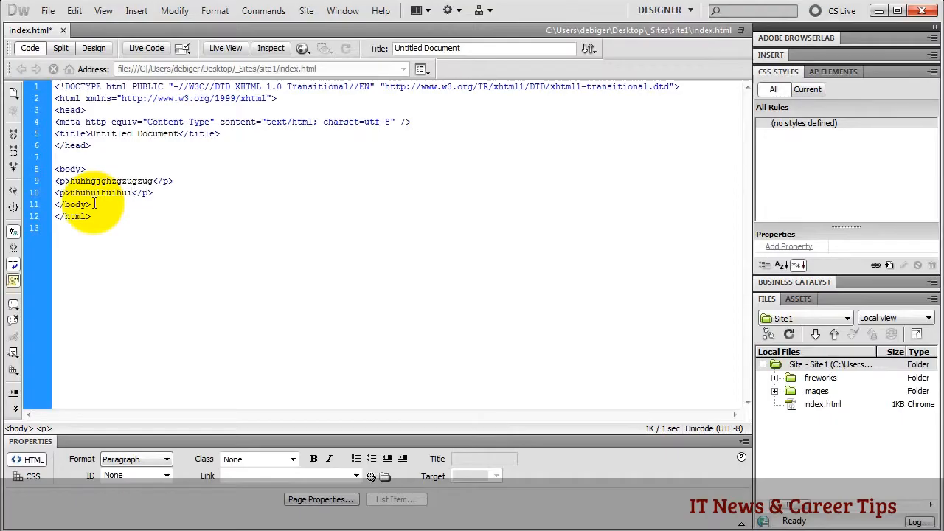
click(93, 48)
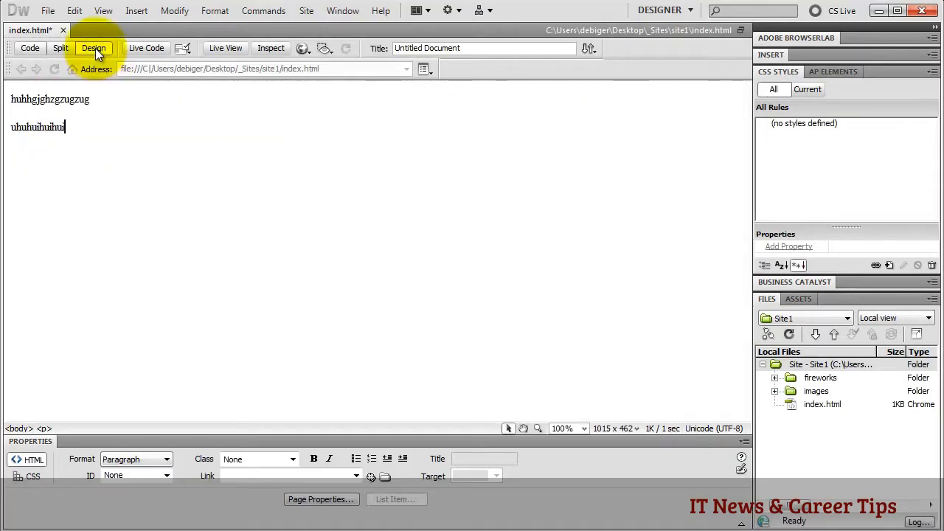
click(800, 56)
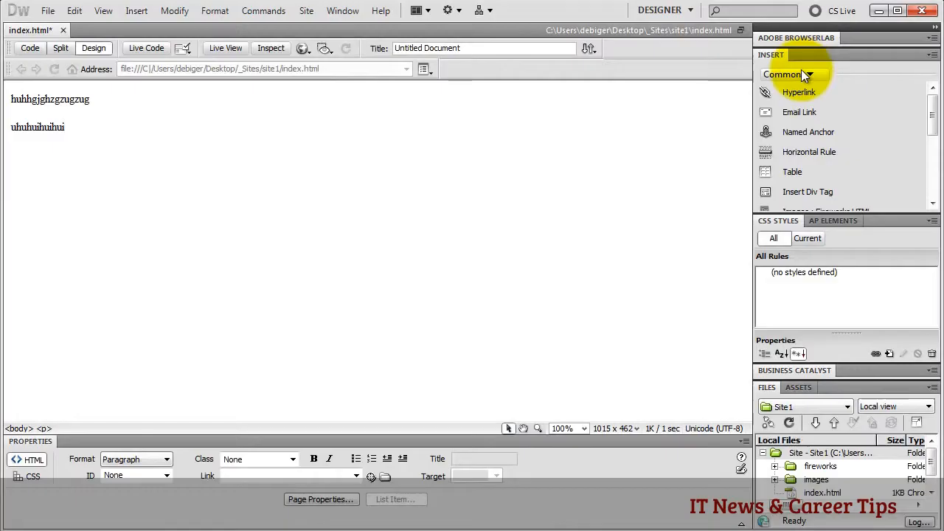
- Insert a div placed after the start of <body> with class firstdivtag
click(808, 193)
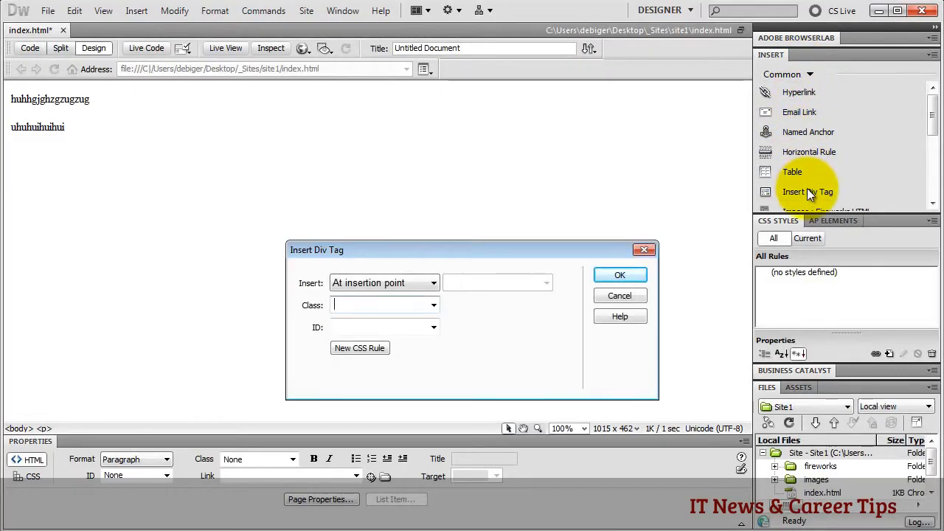
click(428, 285)
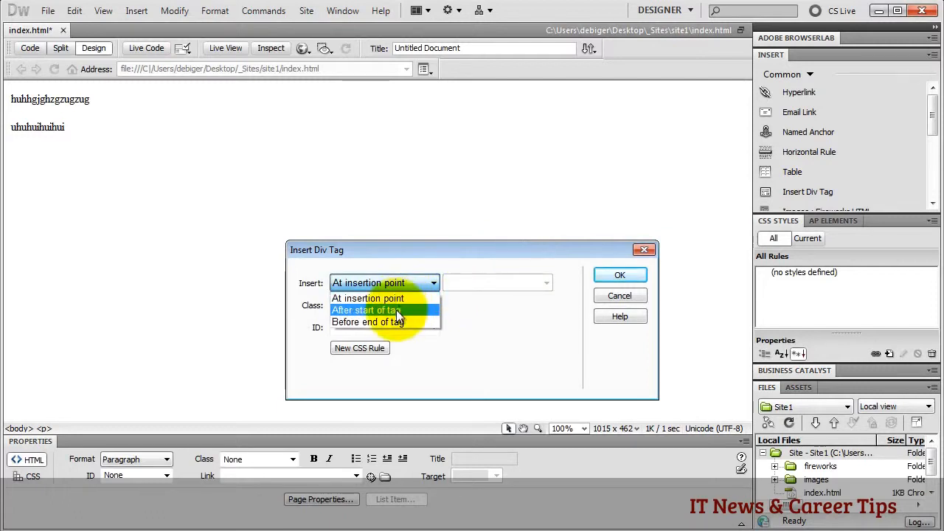
click(396, 310)
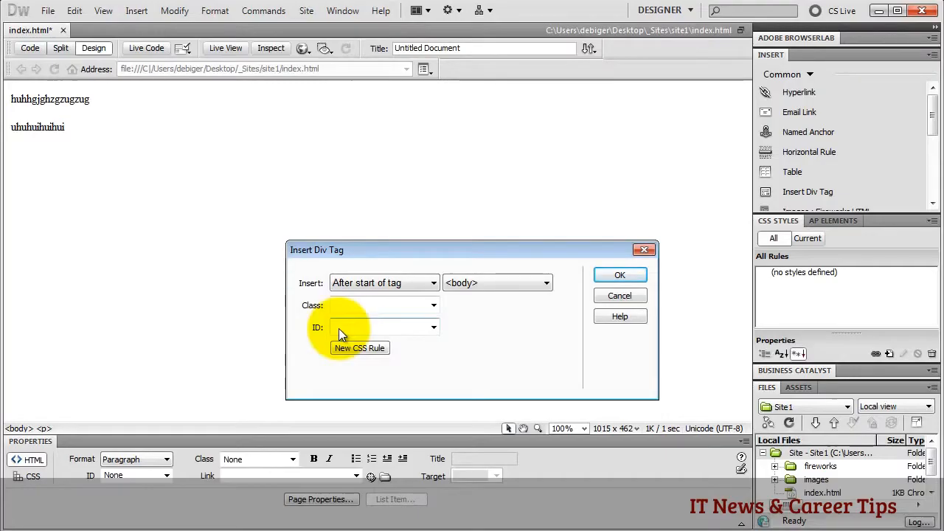
click(347, 302)
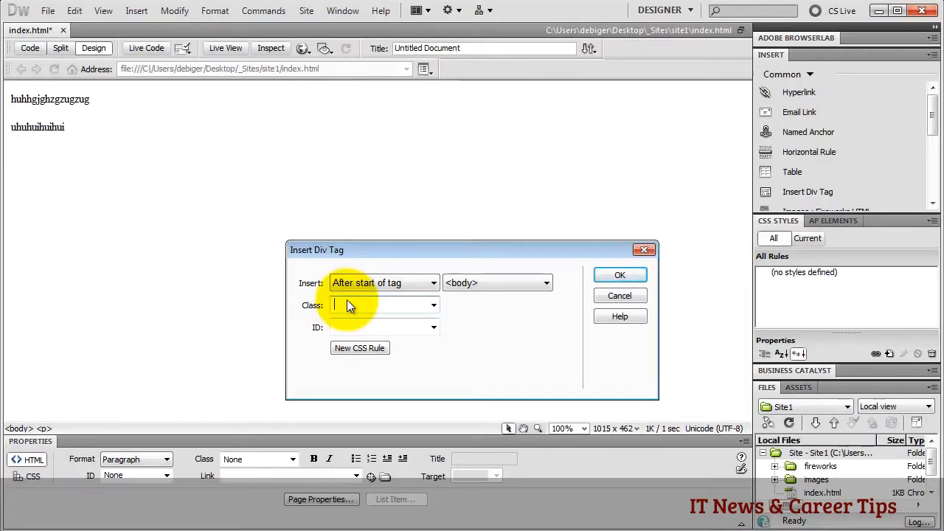
text(firs)
text(tdivtag)
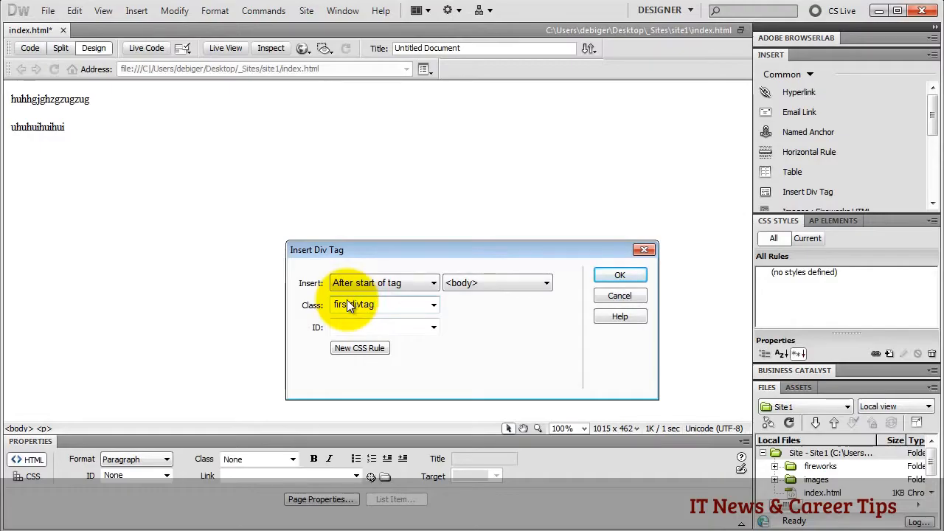
- Start a New CSS Rule for class .firstdivtag, defined in this document only
click(361, 350)
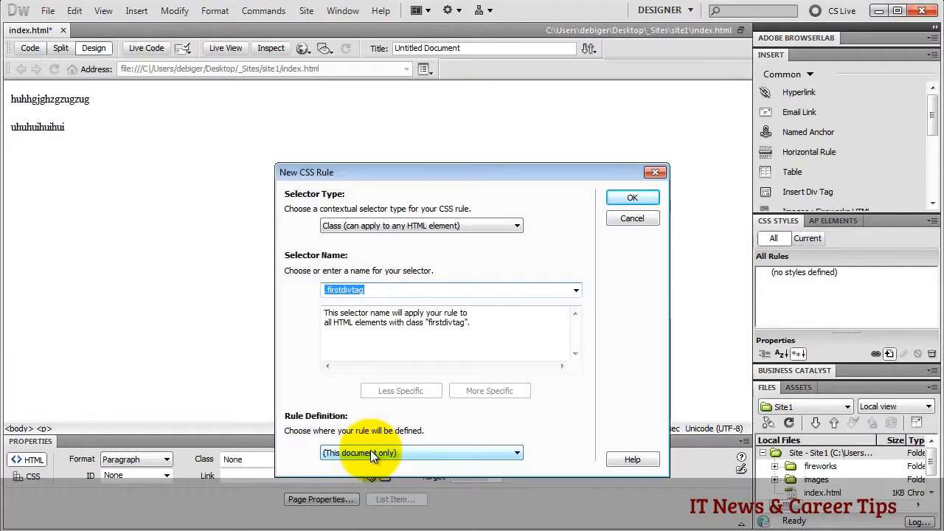
- Give .firstdivtag a 400px width, 400px height and 20px padding in the Box category
click(627, 197)
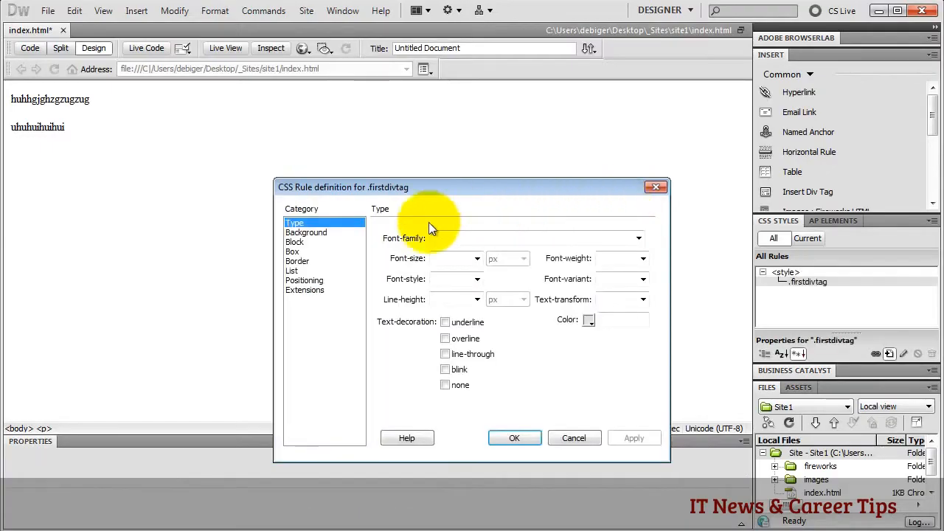
click(299, 252)
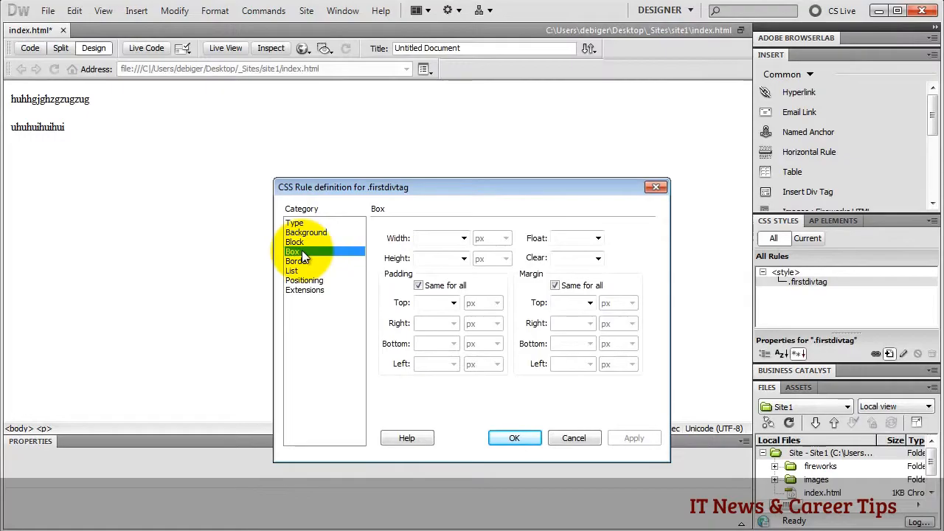
click(428, 237)
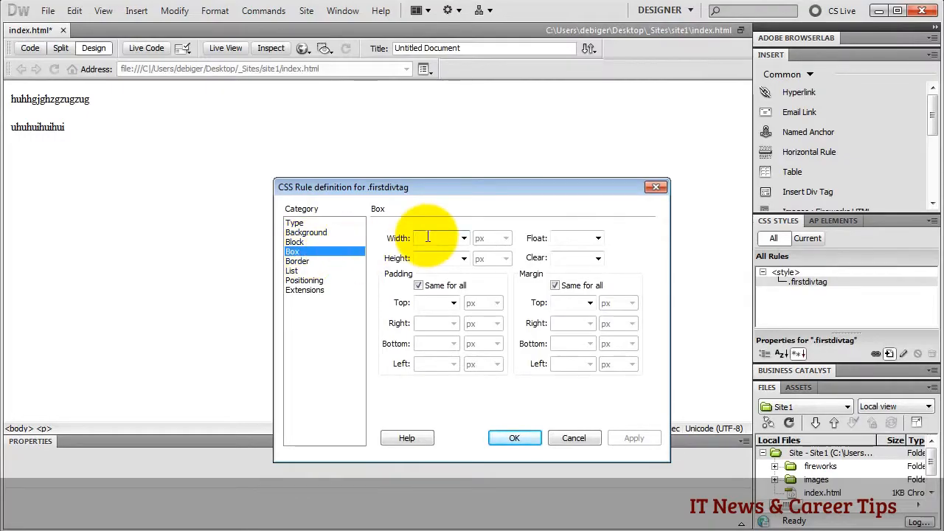
text(400)
click(430, 258)
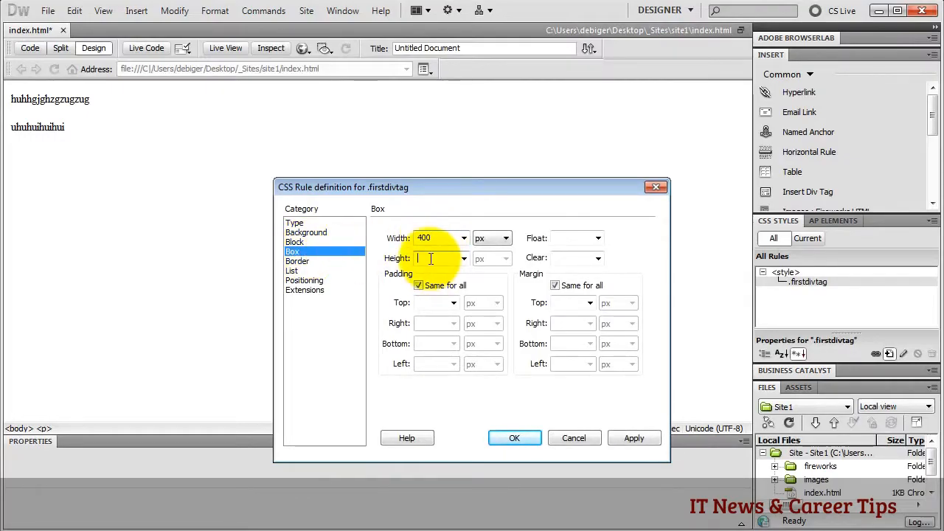
text(400)
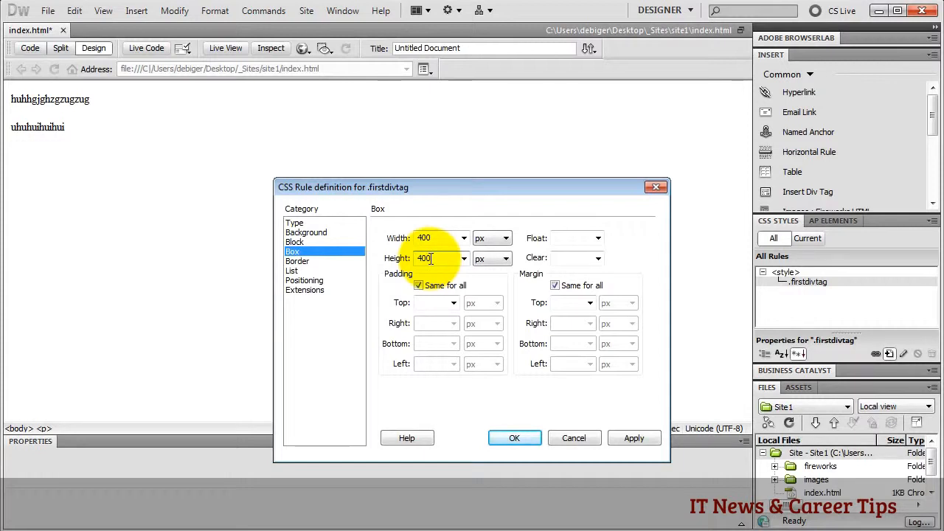
click(428, 303)
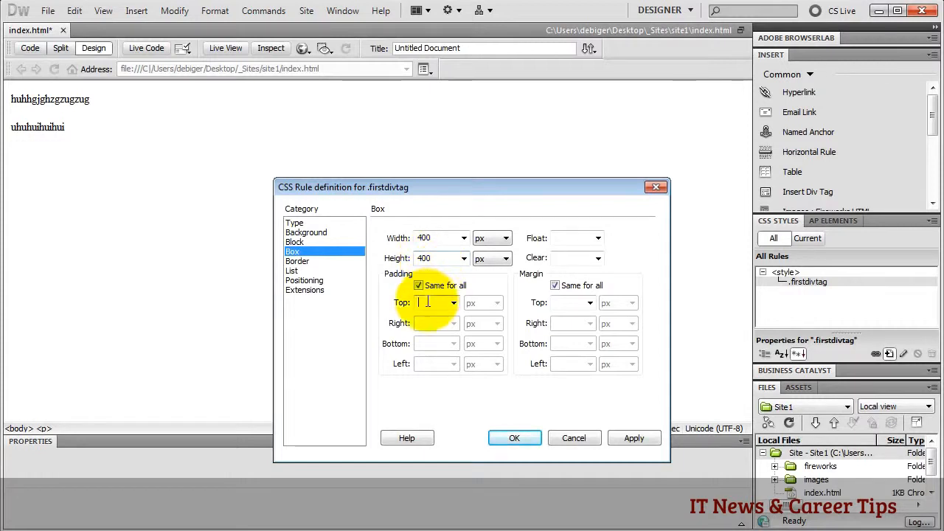
text(20)
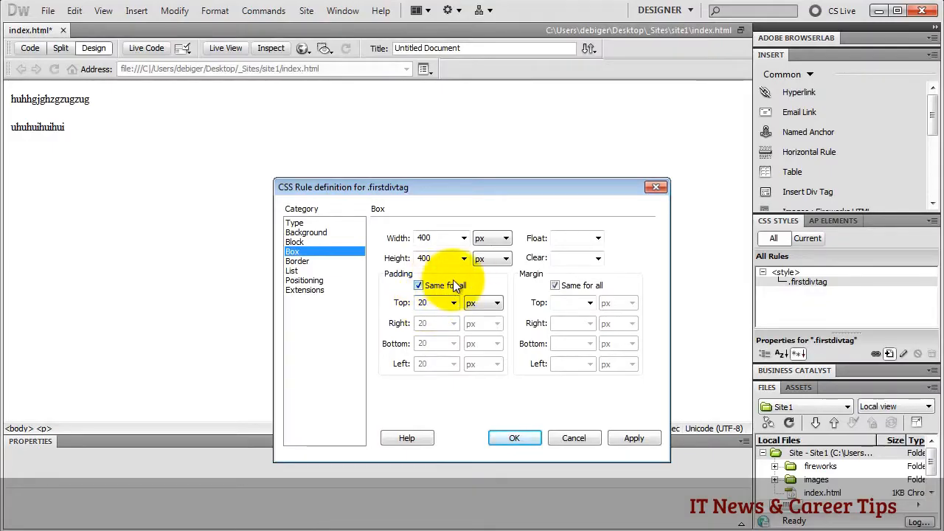
- Set separate margins: 0 top and bottom, auto right and left
click(556, 286)
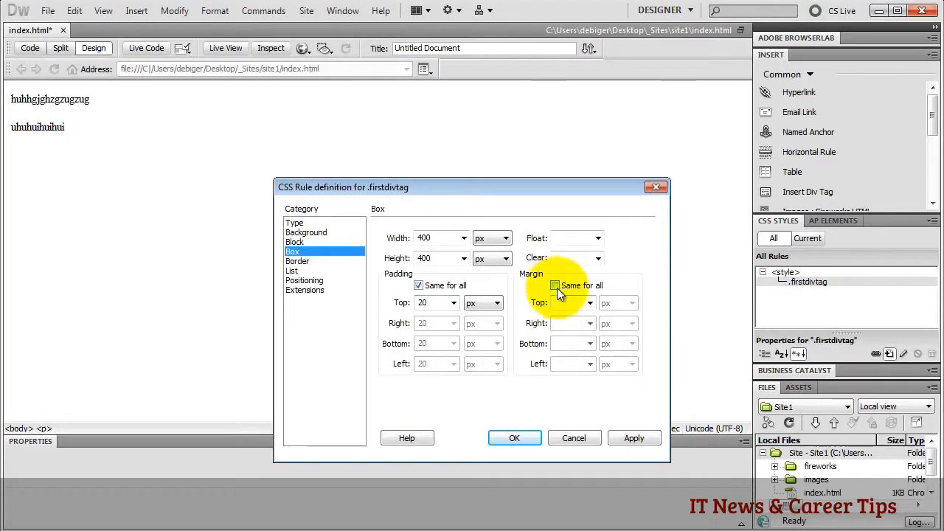
click(560, 303)
text(0)
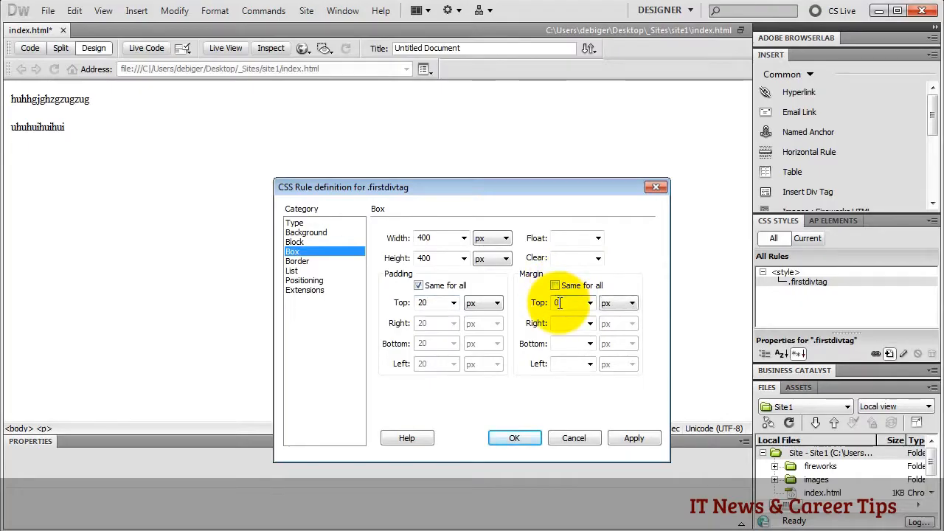
click(590, 323)
click(577, 332)
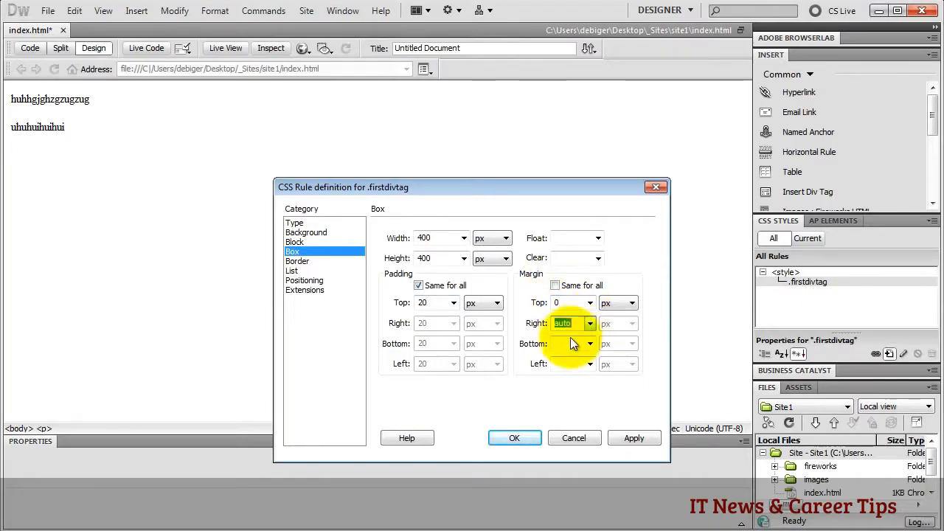
click(566, 345)
text(0)
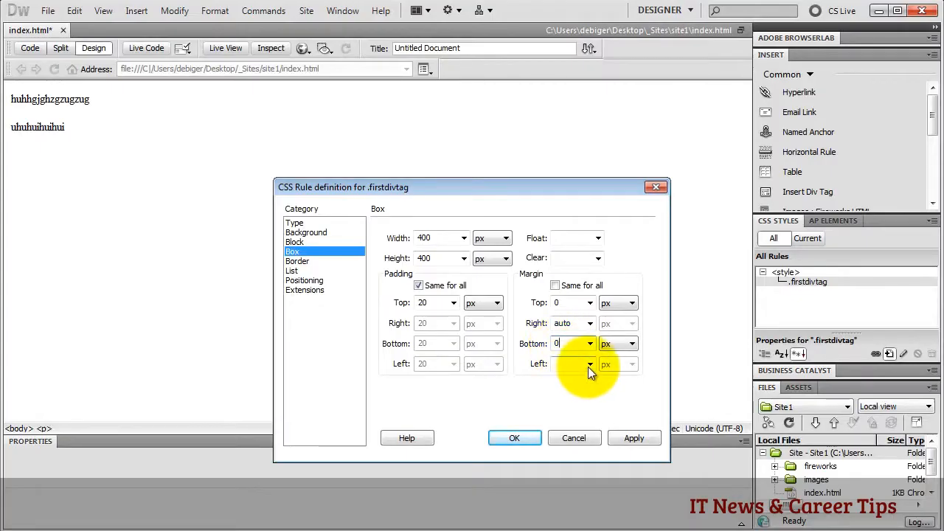
click(590, 364)
click(565, 378)
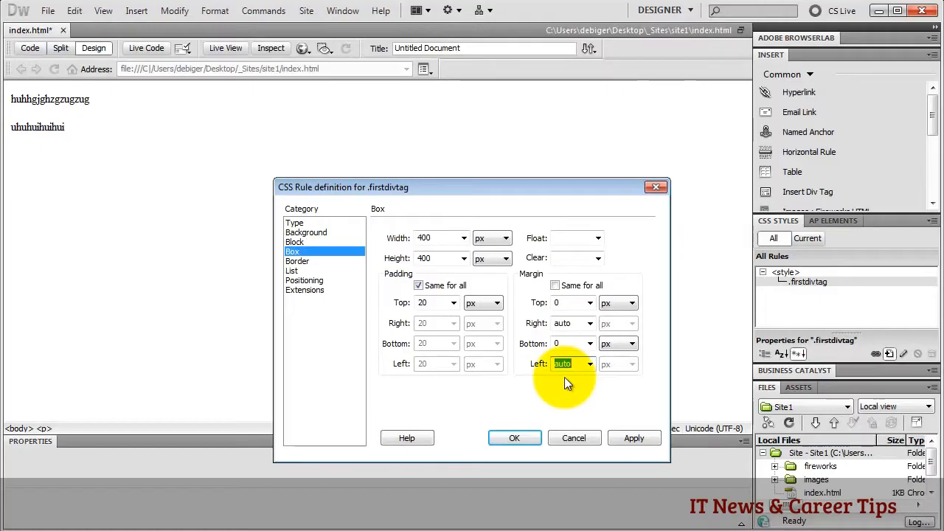
- Give the .firstdivtag rule a grey #999 background
click(318, 233)
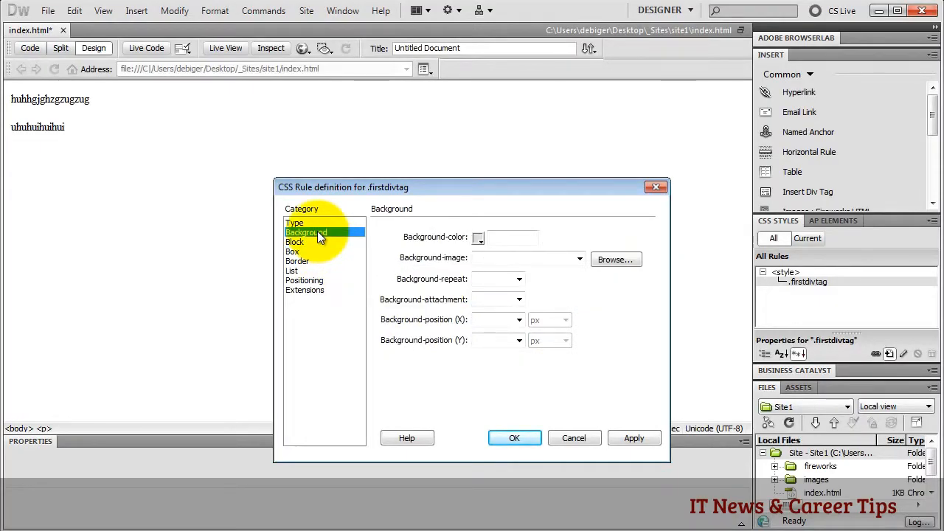
click(478, 238)
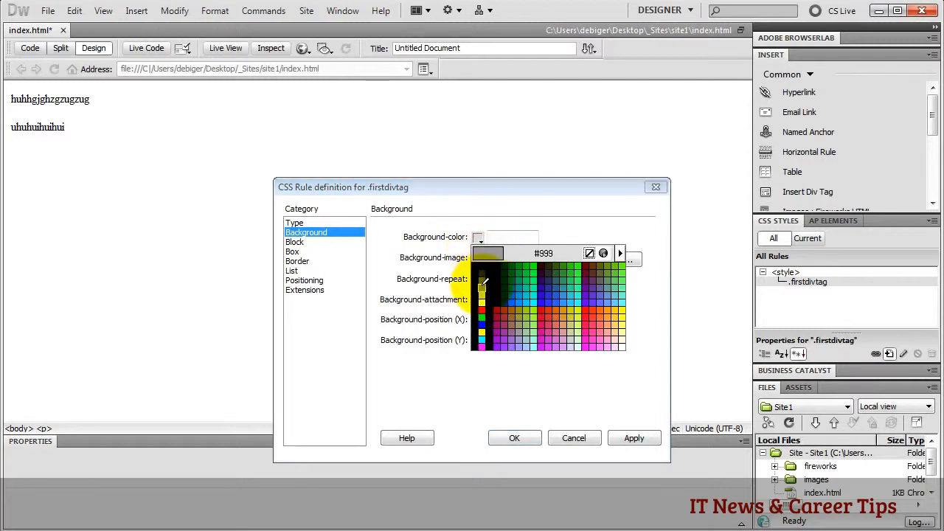
click(482, 285)
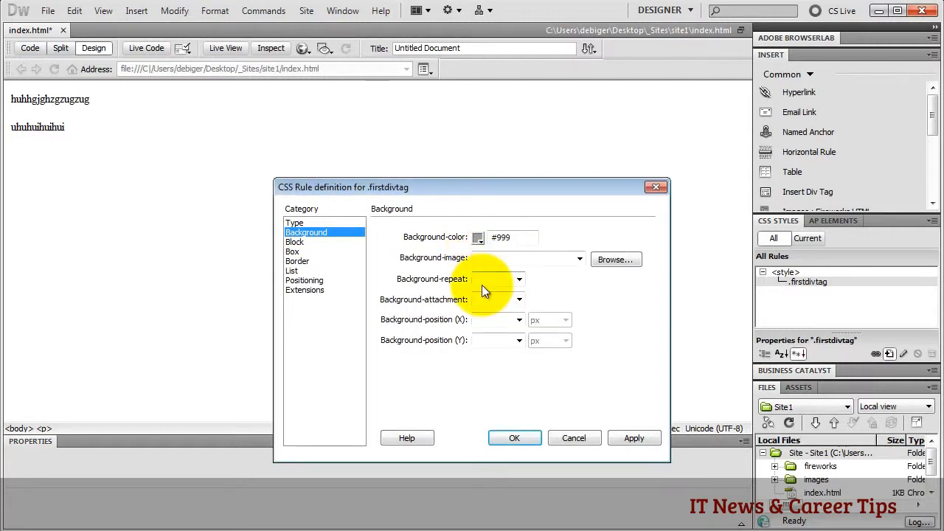
- Add a solid 10px #000 border to .firstdivtag and confirm the rule
click(298, 261)
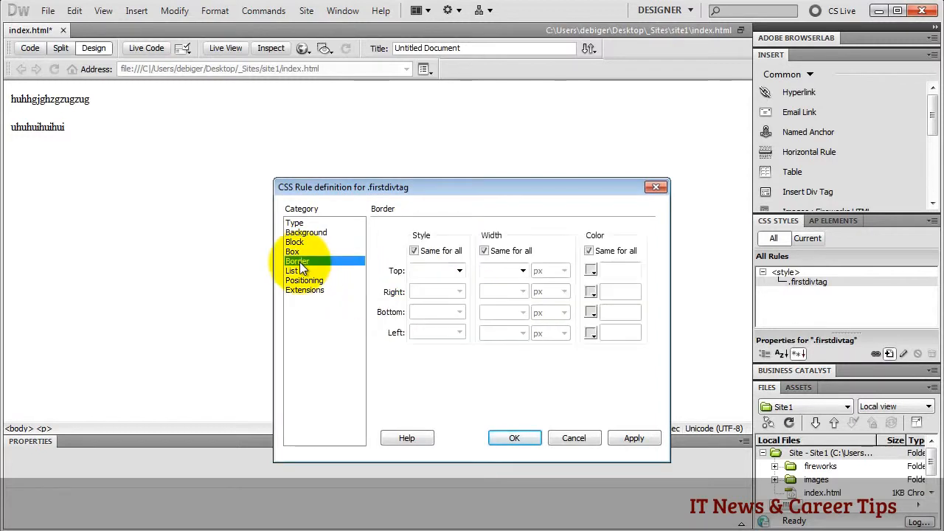
click(459, 271)
click(433, 310)
click(488, 270)
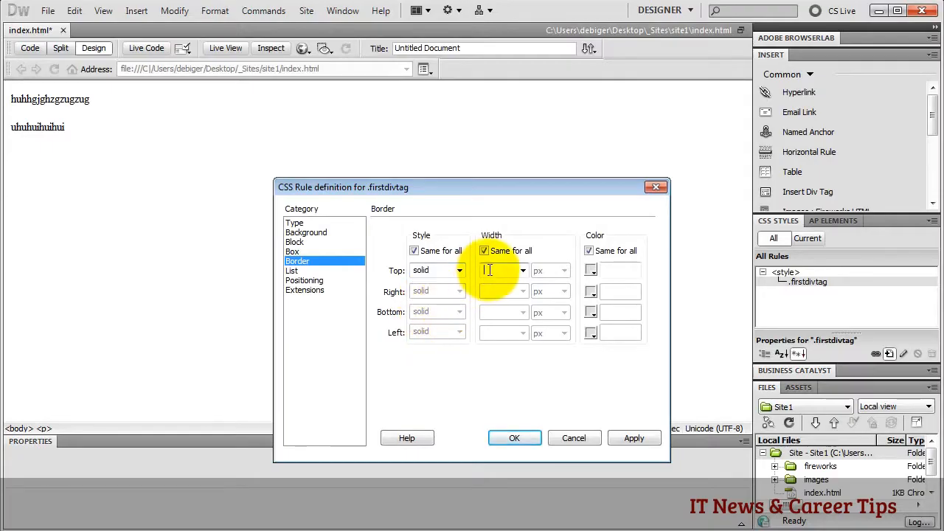
text(10)
key(Tab)
click(591, 270)
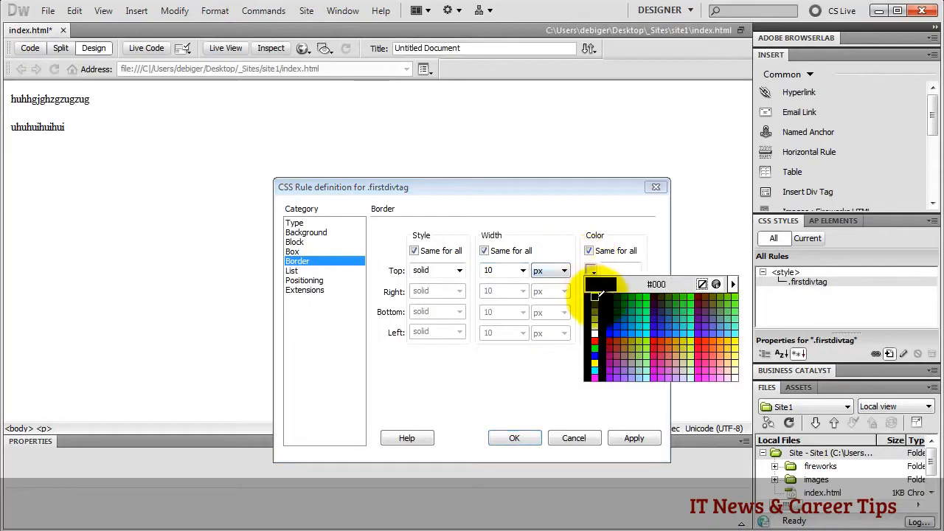
click(596, 296)
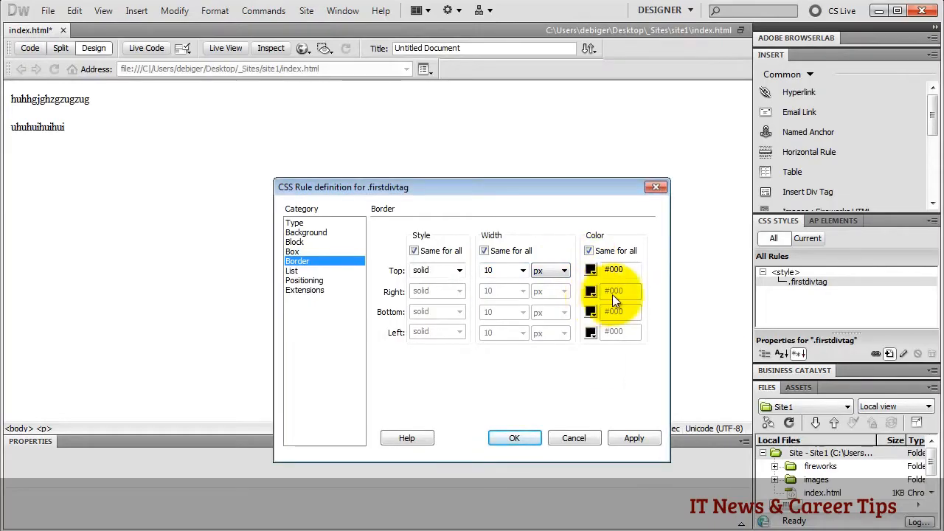
click(516, 439)
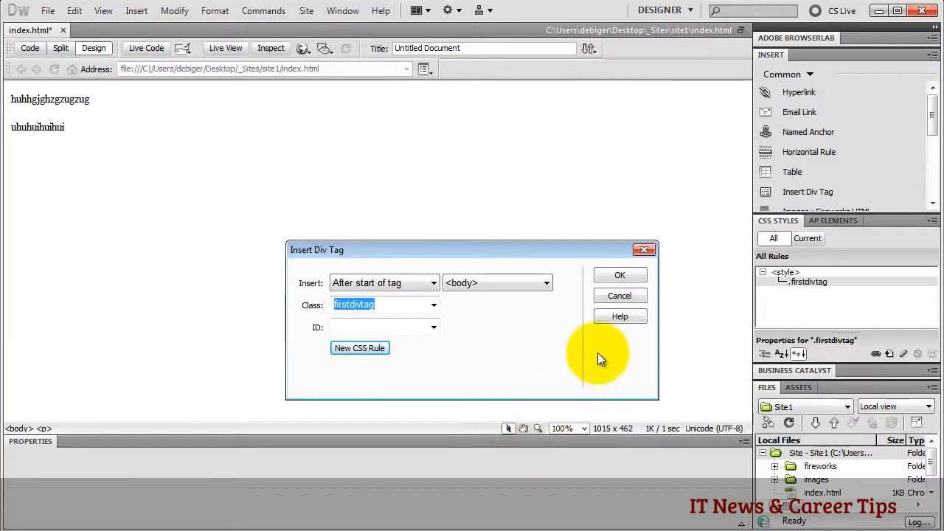
- Insert the grey, black-bordered firstdivtag div into the page
click(607, 273)
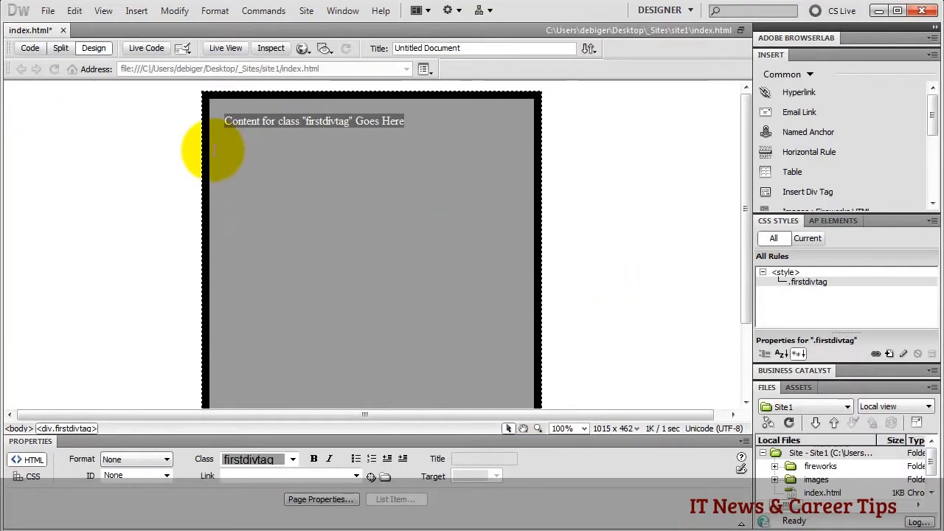
click(190, 147)
click(203, 147)
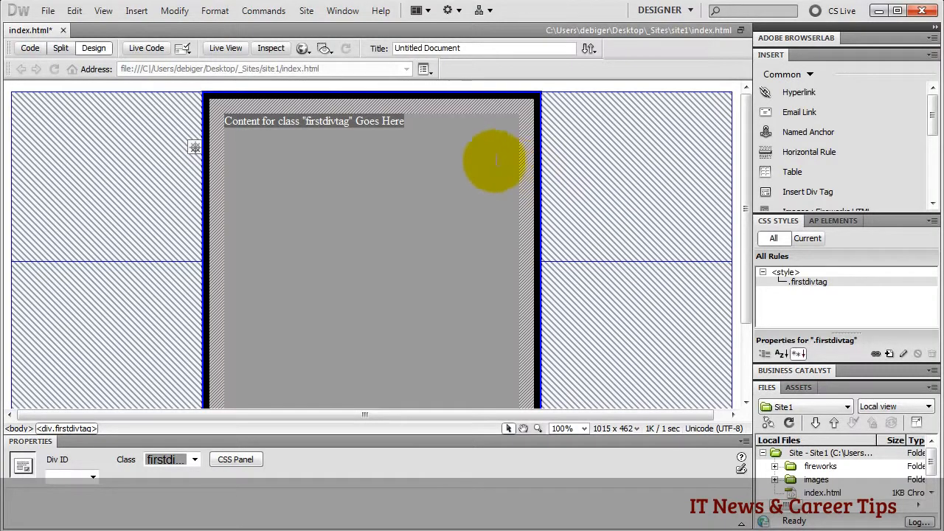
- Add a paragraph 'iujkljkljkljk' below the placeholder text and preview it in Live View
click(417, 127)
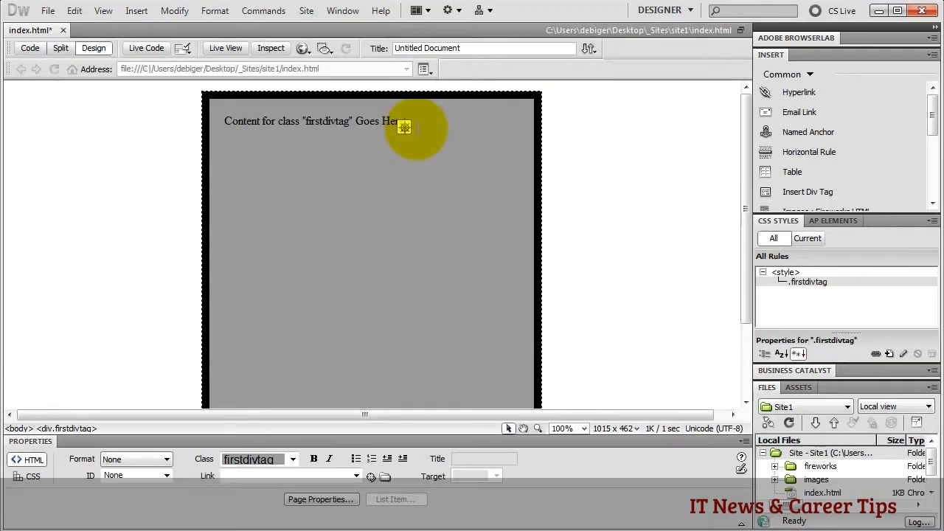
key(Return)
text(iujkljkljkljk)
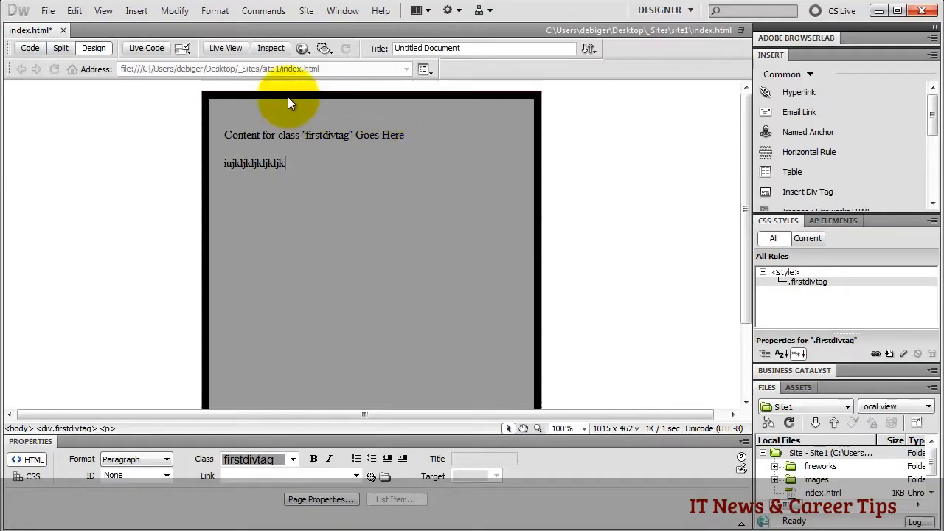
click(225, 48)
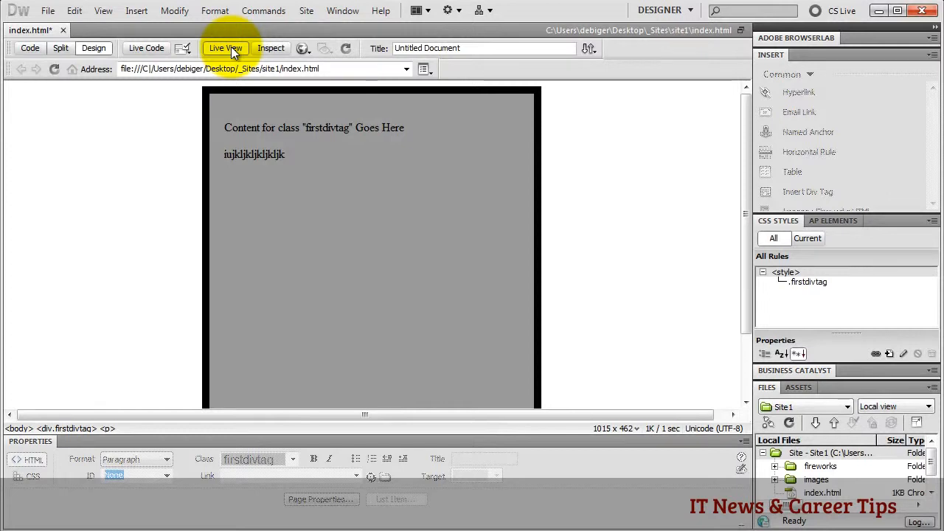
- Check the preview browser list without changes, then enable Inspect mode on the live page
click(302, 48)
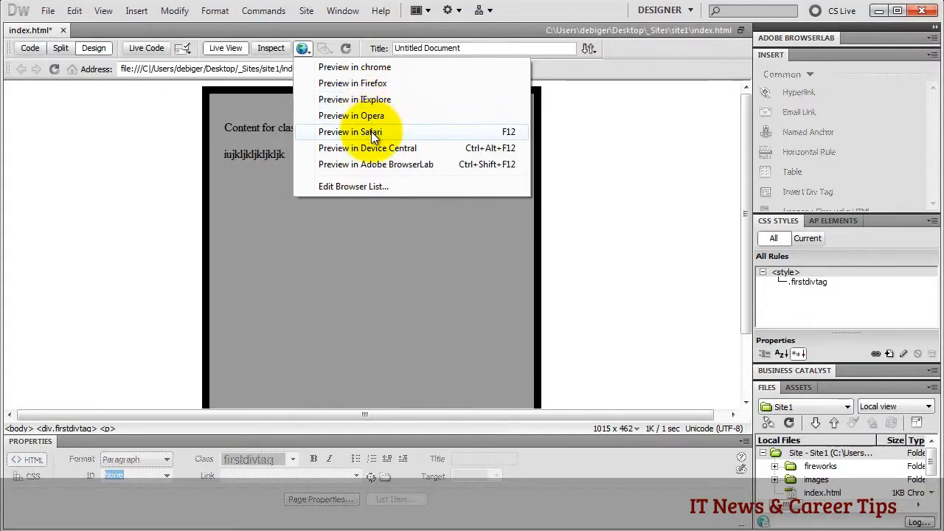
click(345, 187)
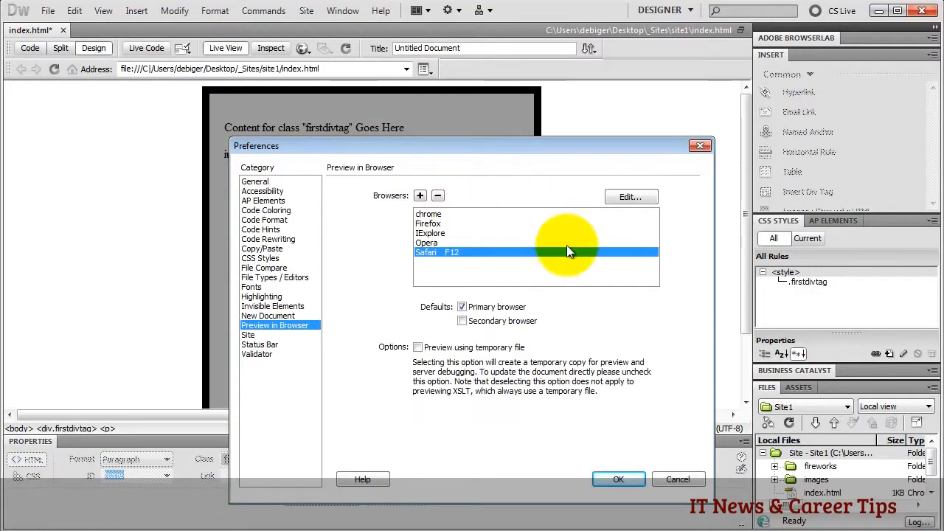
click(670, 476)
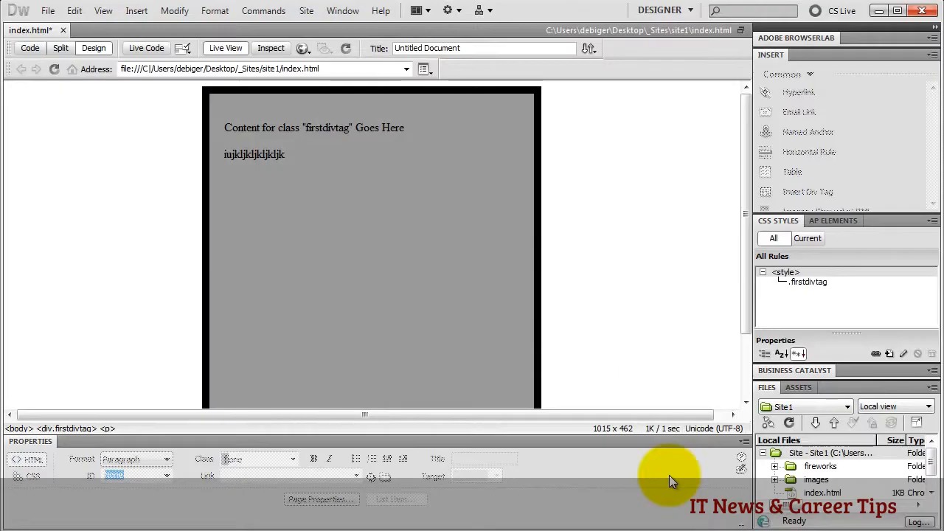
click(267, 47)
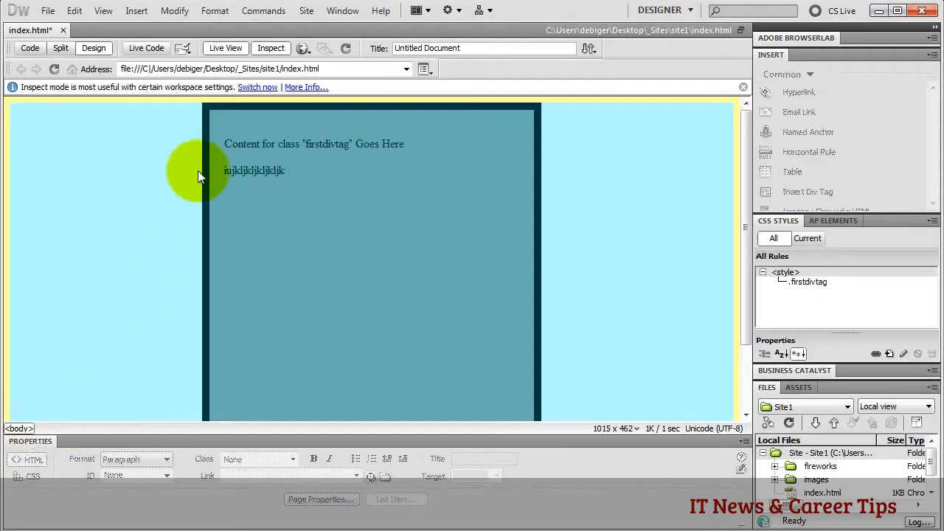
- Turn off Live View and switch to Code view to read the .firstdivtag style and div markup
click(226, 48)
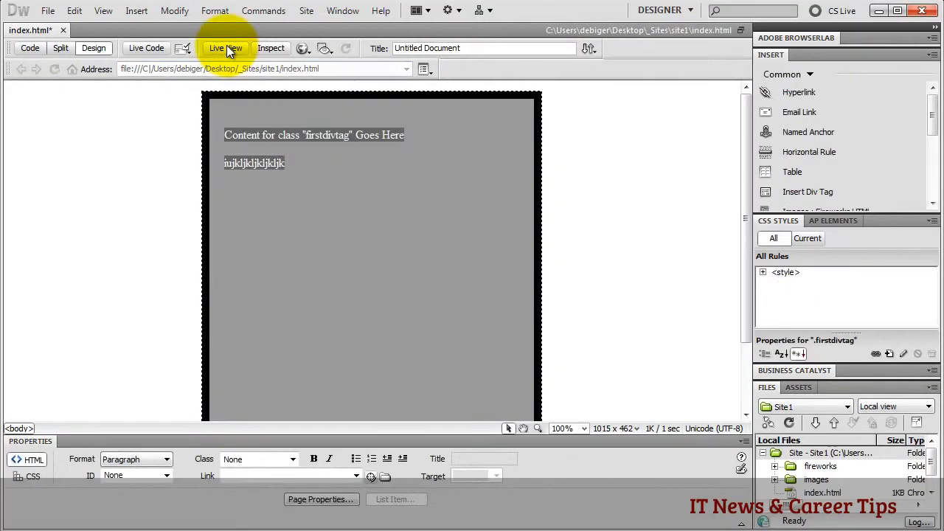
click(33, 48)
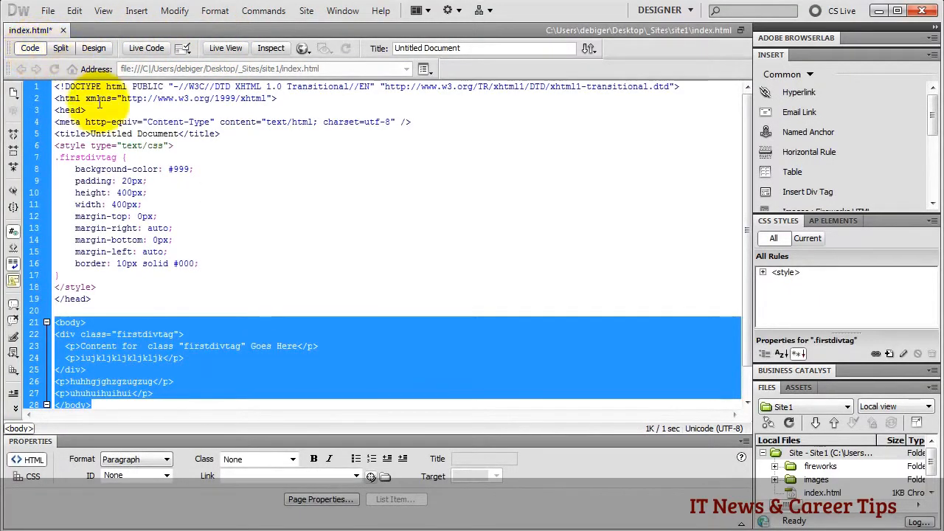
click(95, 322)
scroll(103, 321, down, 1)
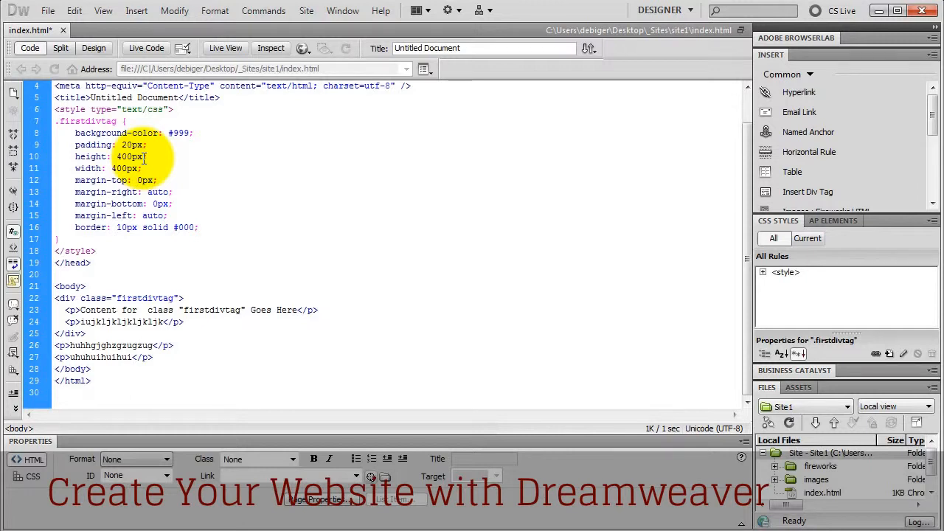
- Add style="color:#F00;" to the first paragraph tag and view the result in Design view
click(73, 310)
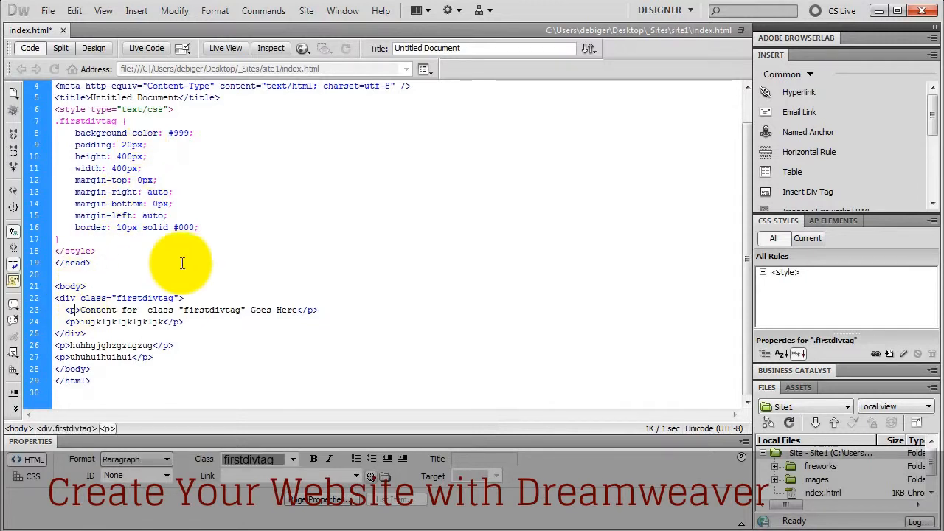
text(st)
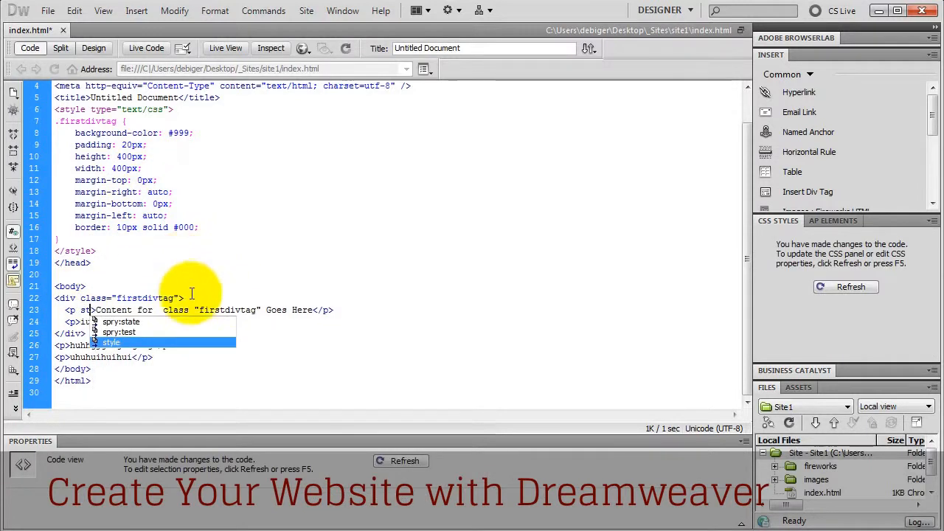
double_click(133, 343)
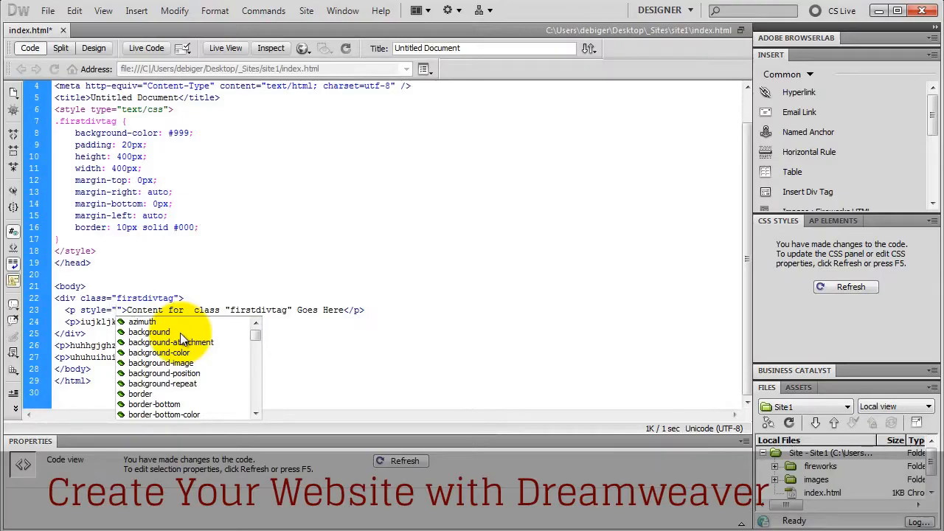
text(co)
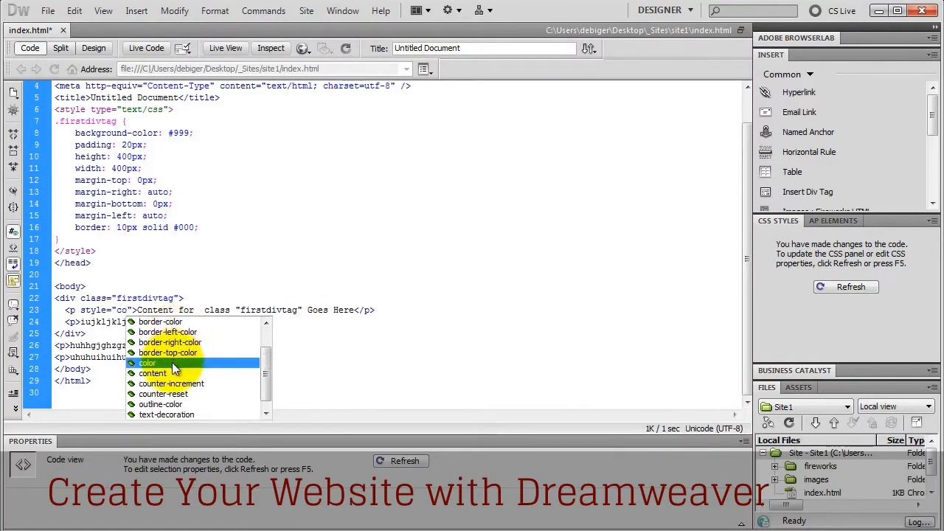
double_click(172, 362)
key(Return)
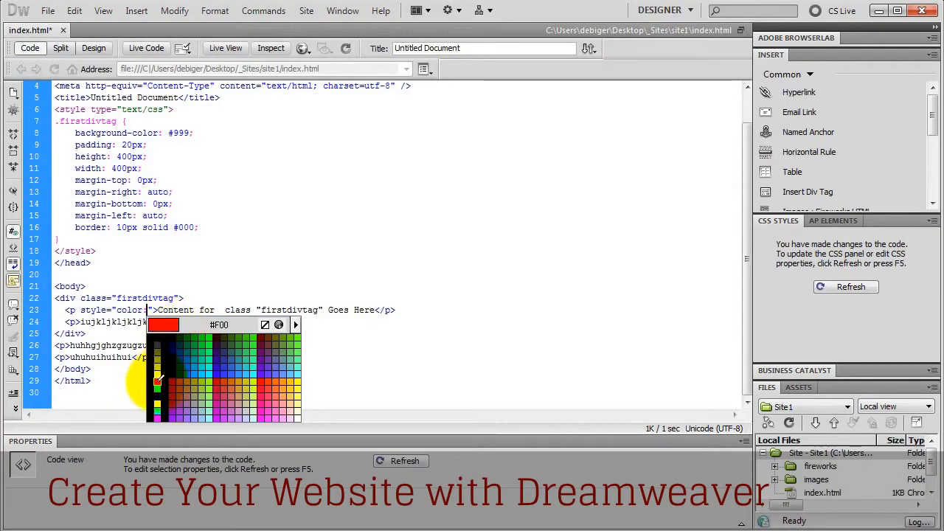
click(158, 380)
text(;)
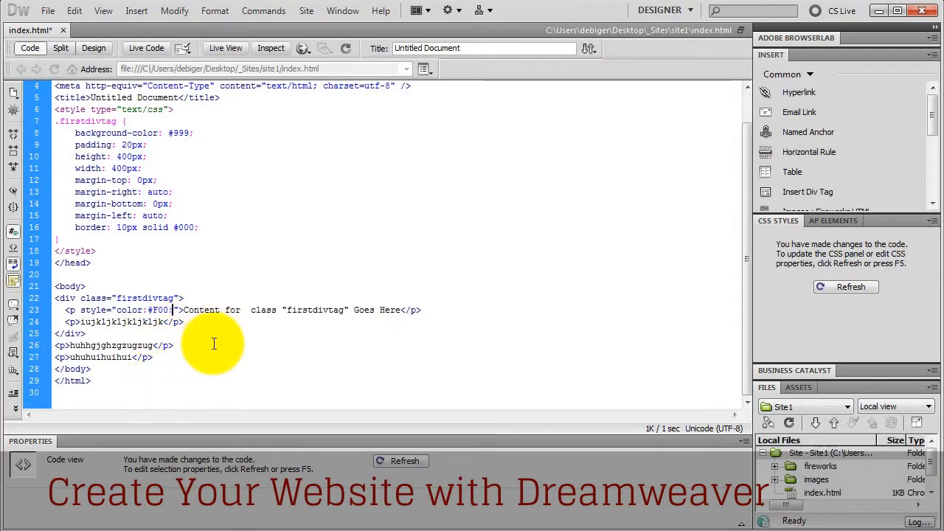
click(100, 53)
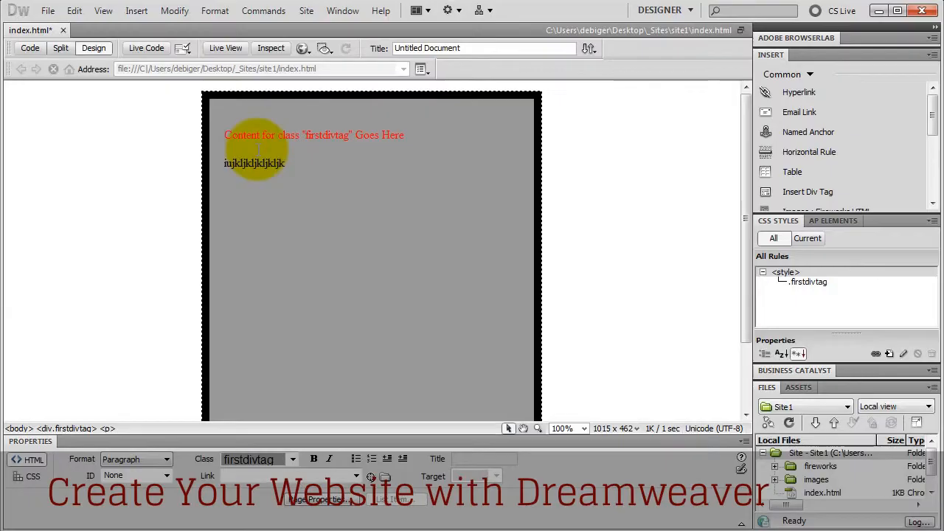
- Delete the embedded <style> block and all body div and paragraph code, then return to Design view
click(30, 47)
drag(122, 287, 57, 147)
key(Delete)
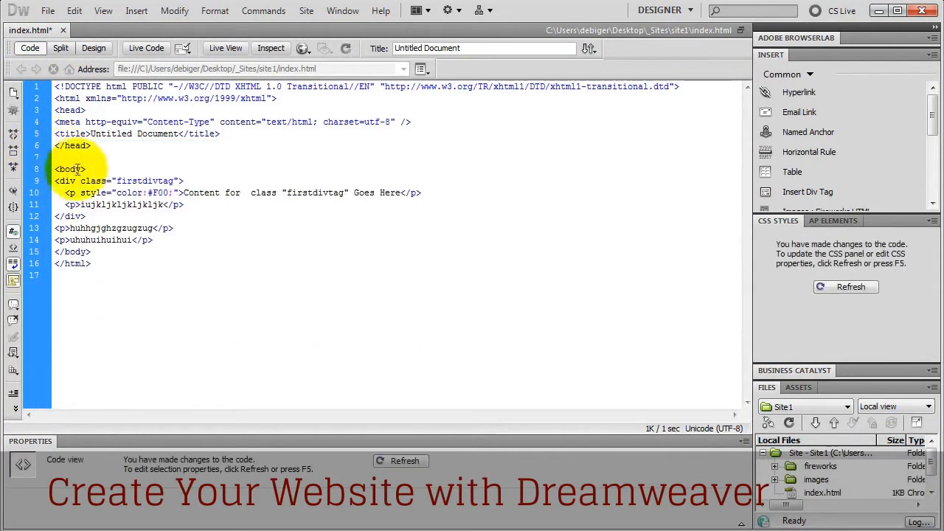
drag(164, 239, 45, 181)
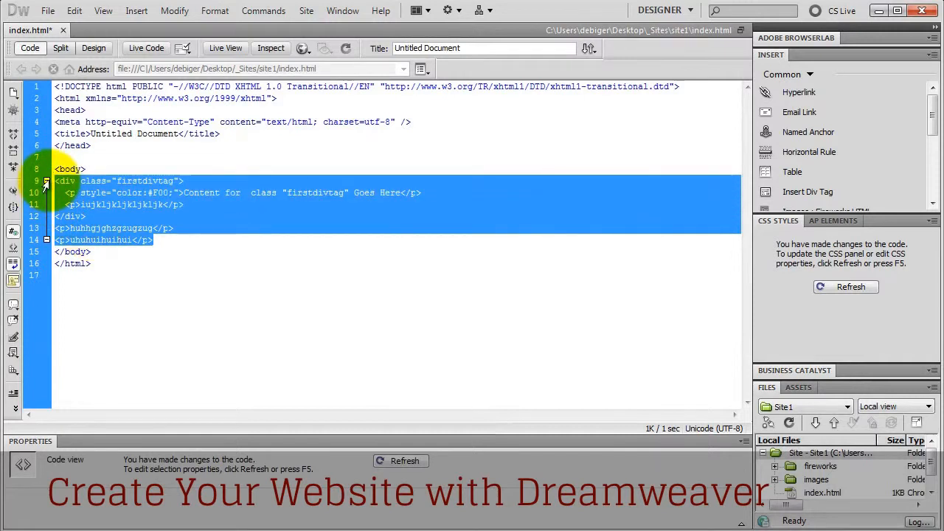
key(Delete)
click(91, 46)
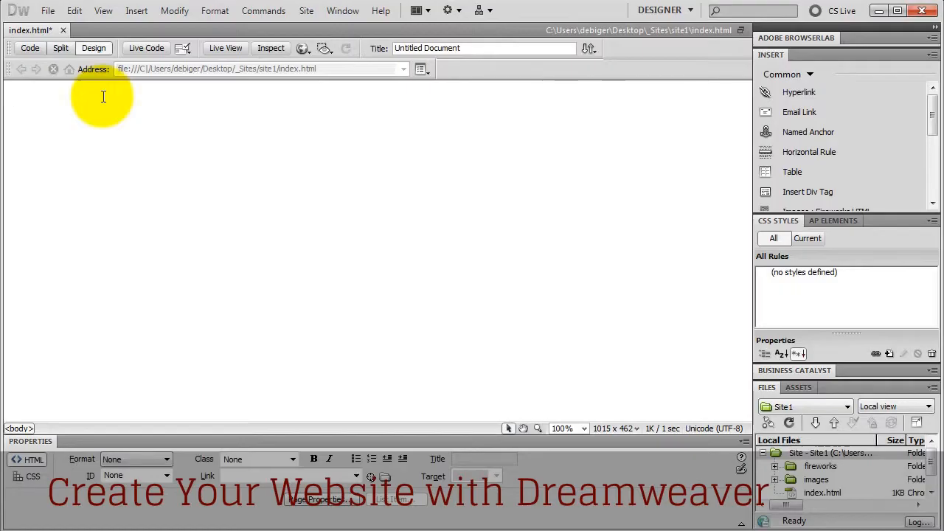
- Start an Insert Div Tag at the insertion point with class 'container'
click(816, 191)
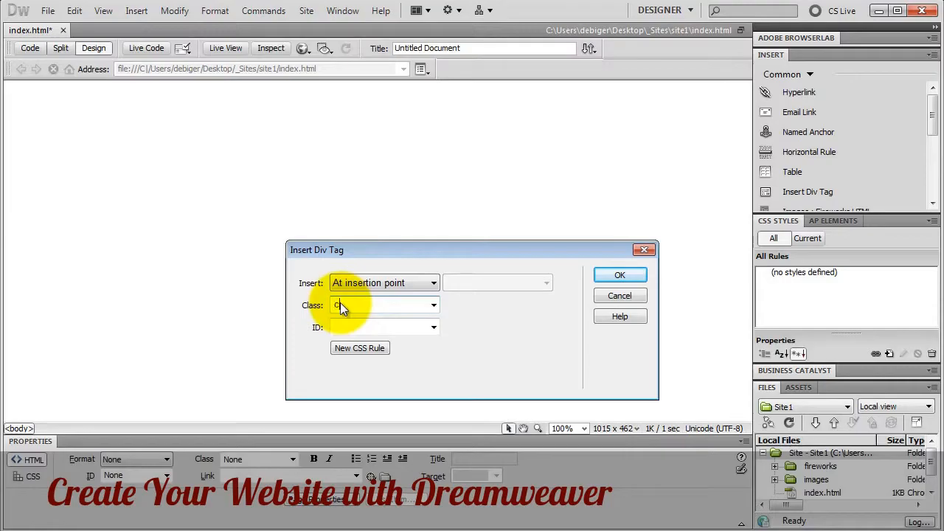
text(ontainer)
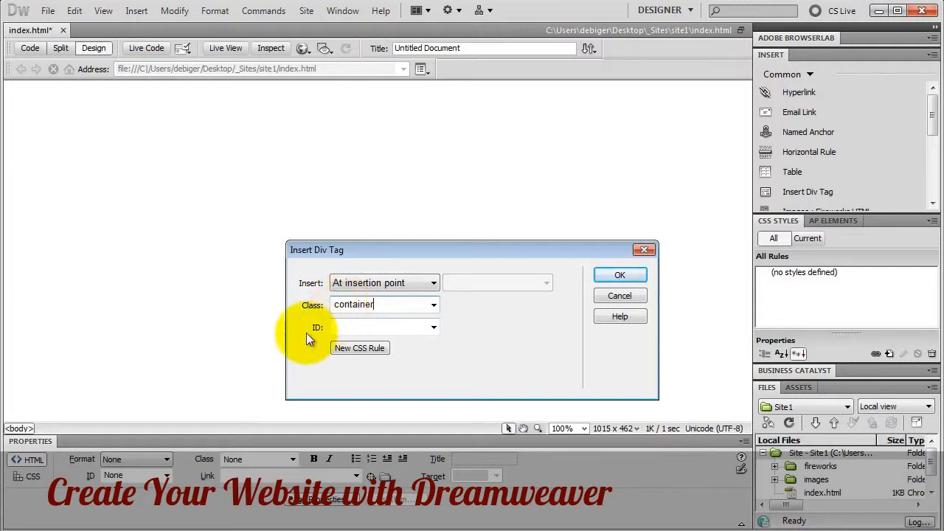
- Create a new CSS rule for .container defined in a new style sheet file
click(352, 348)
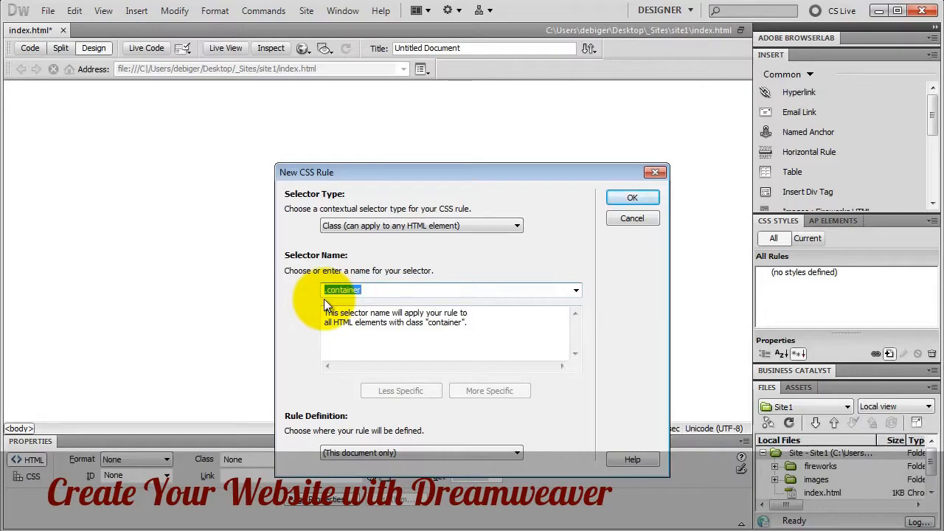
click(362, 452)
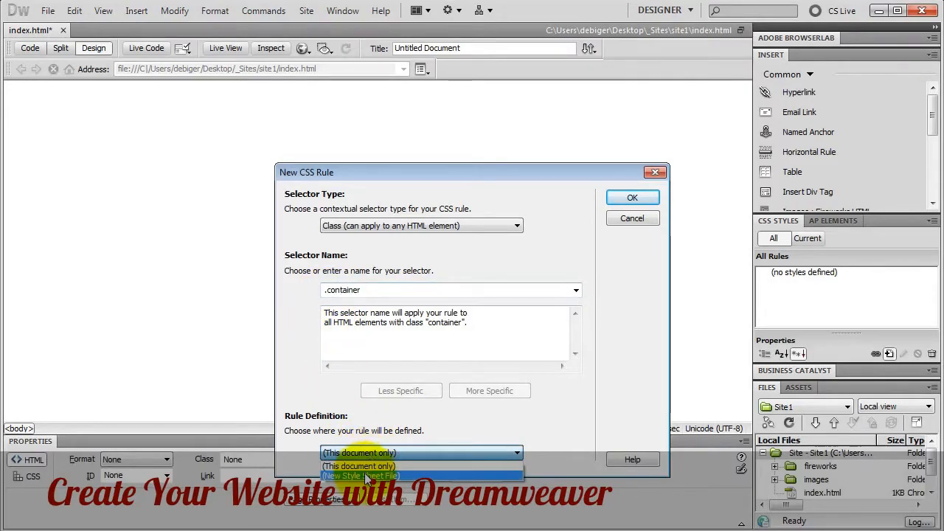
click(364, 475)
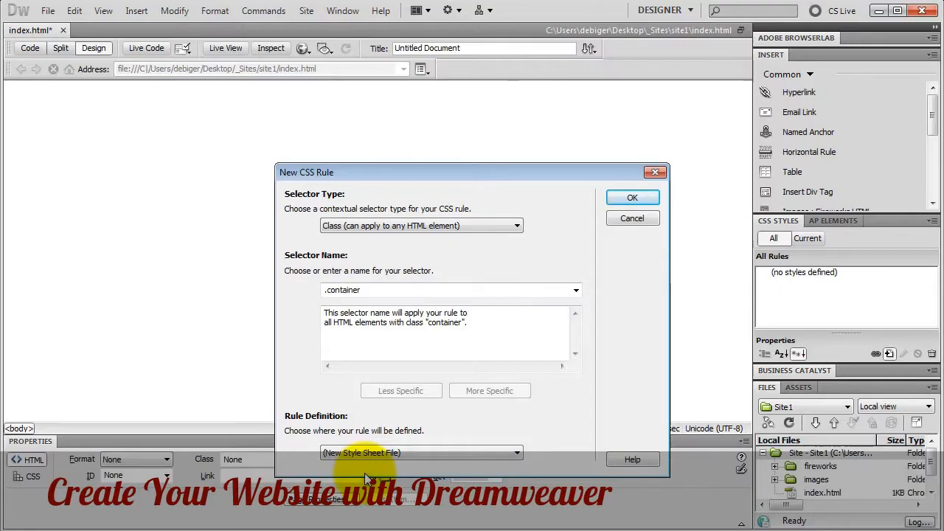
click(618, 198)
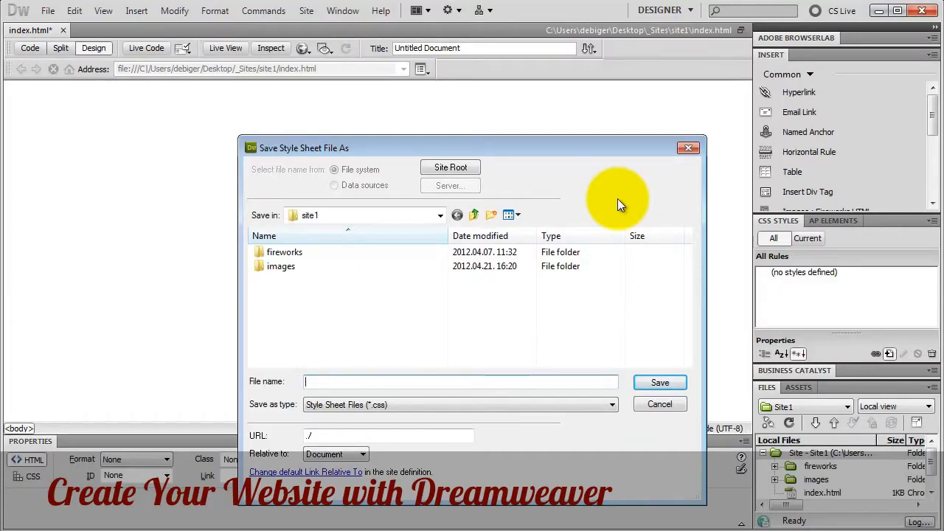
- Create a new folder named 'style' inside site1
click(491, 216)
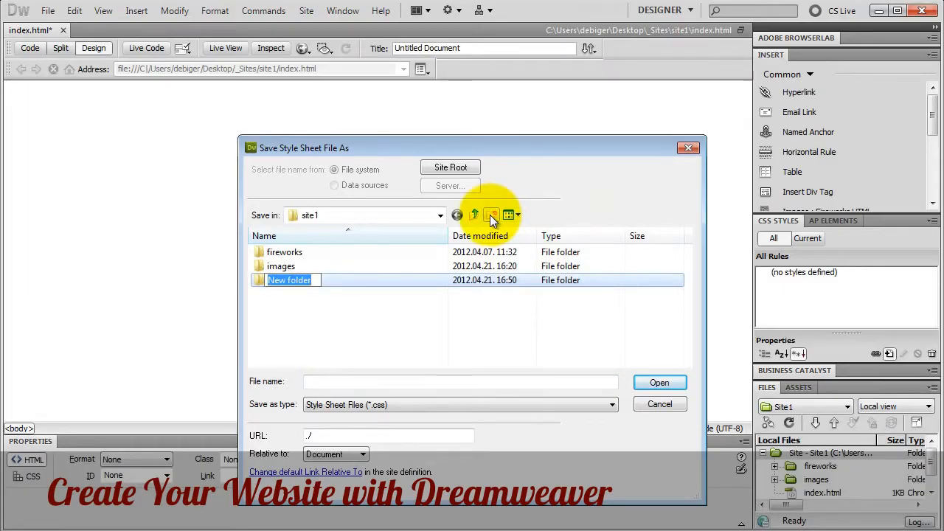
text(styl)
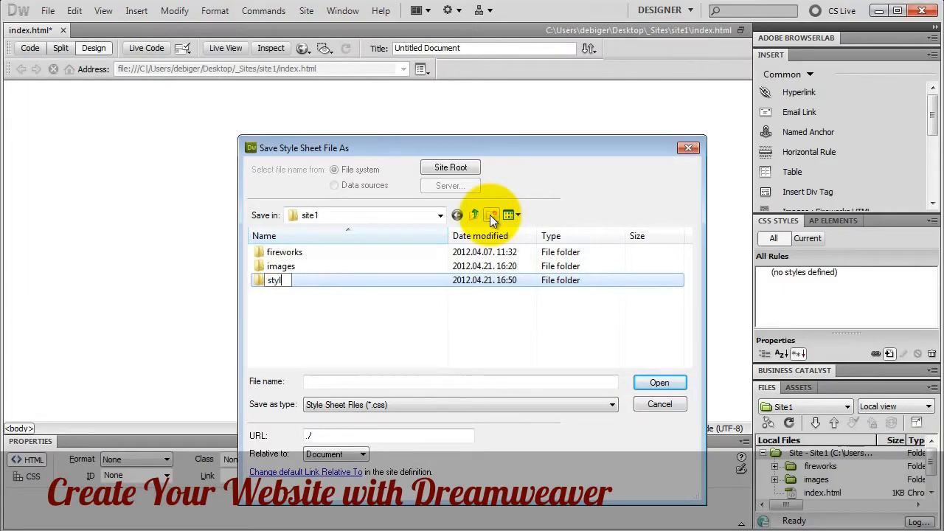
text(e)
key(Return)
key(Return)
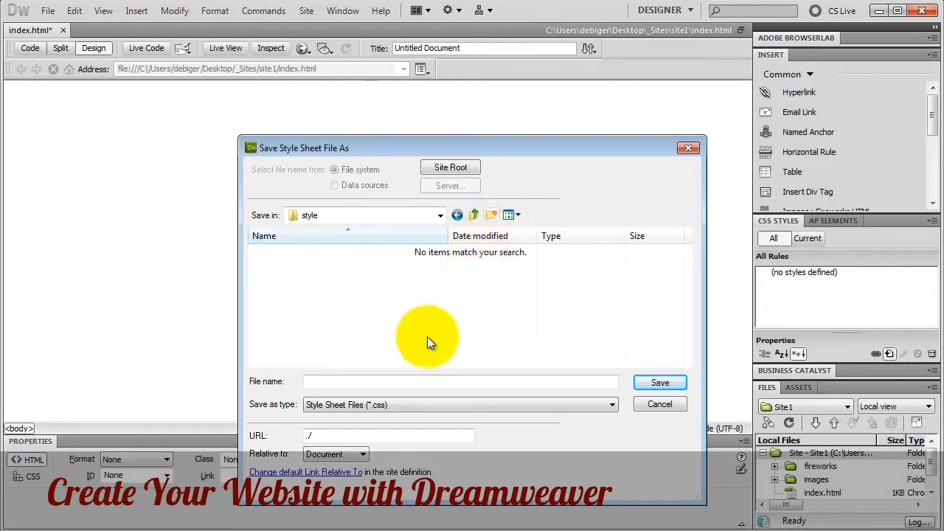
- Save the new style sheet as style/style.css
click(349, 384)
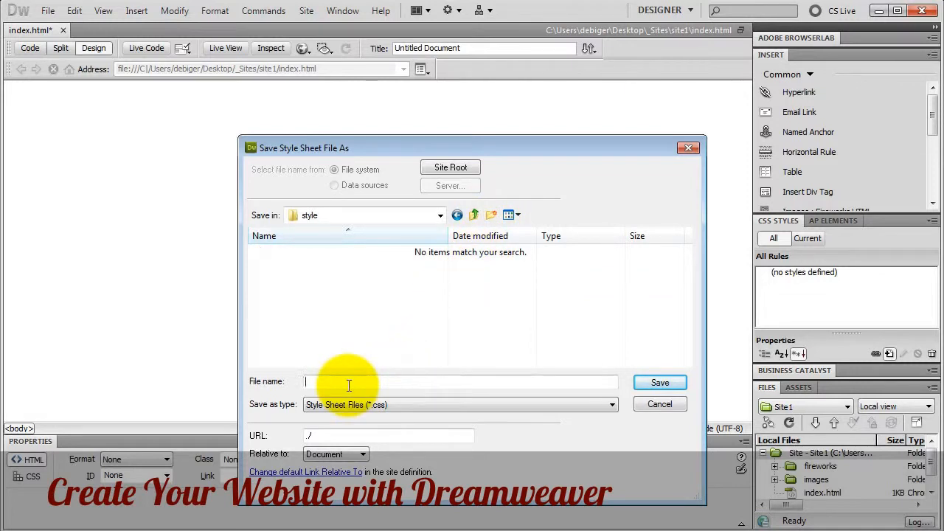
text(style)
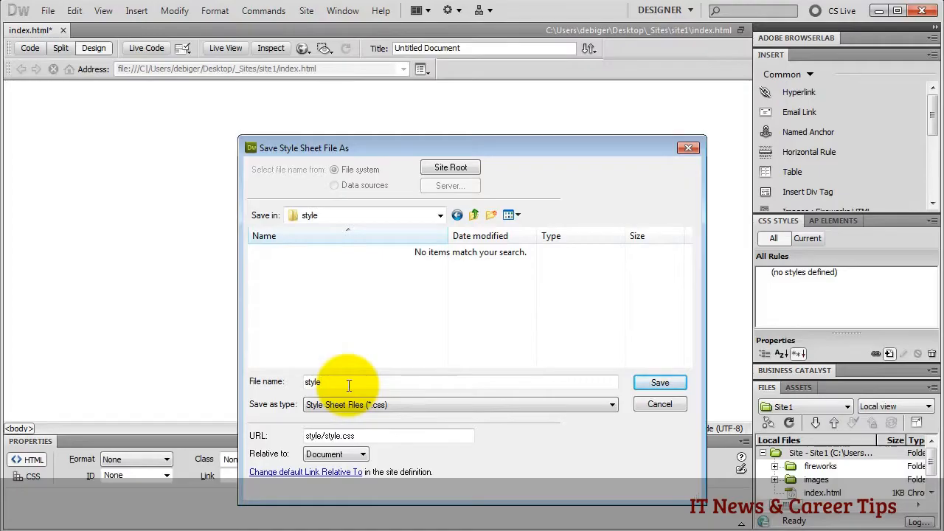
click(343, 405)
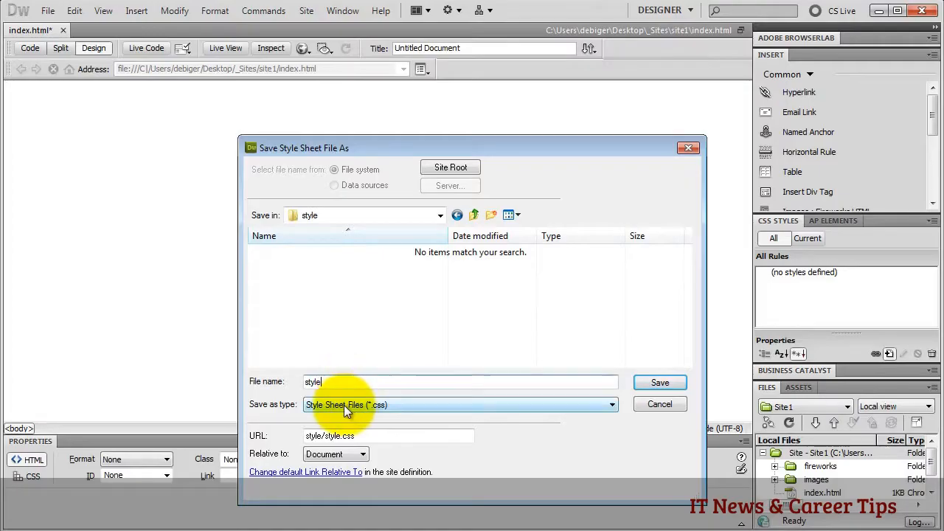
click(659, 384)
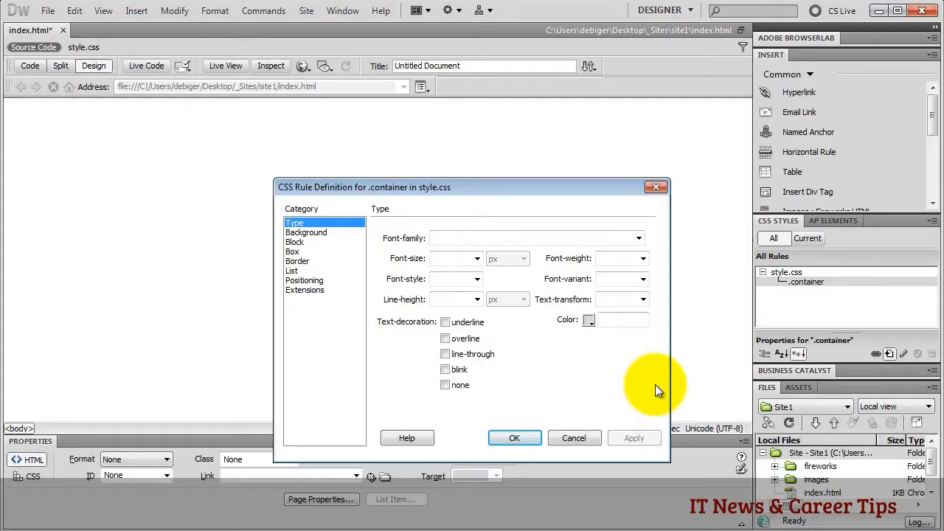
- In the Box category, give .container a 950px width with auto left and right margins
click(300, 253)
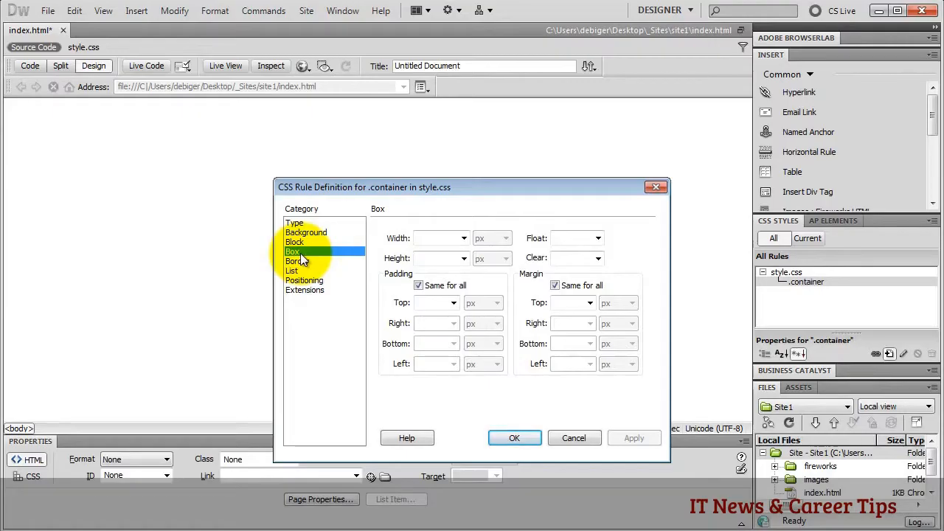
click(432, 238)
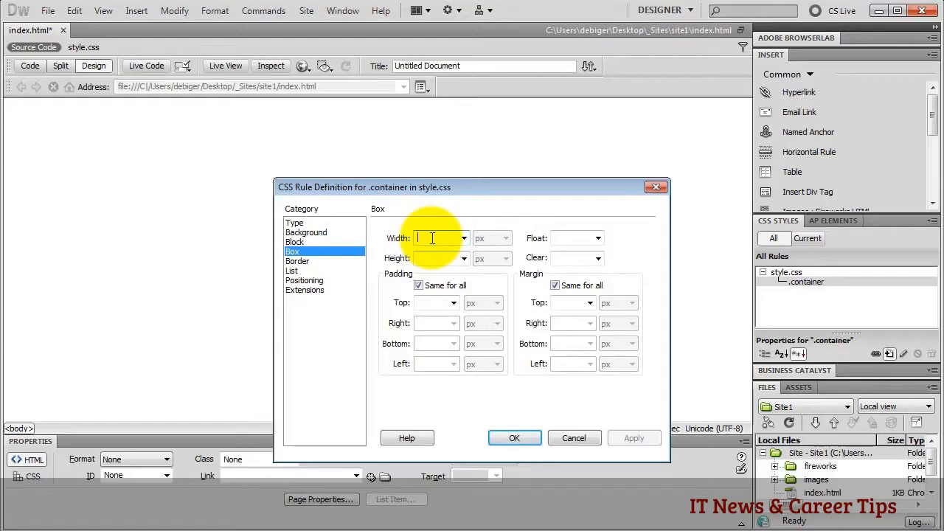
text(950)
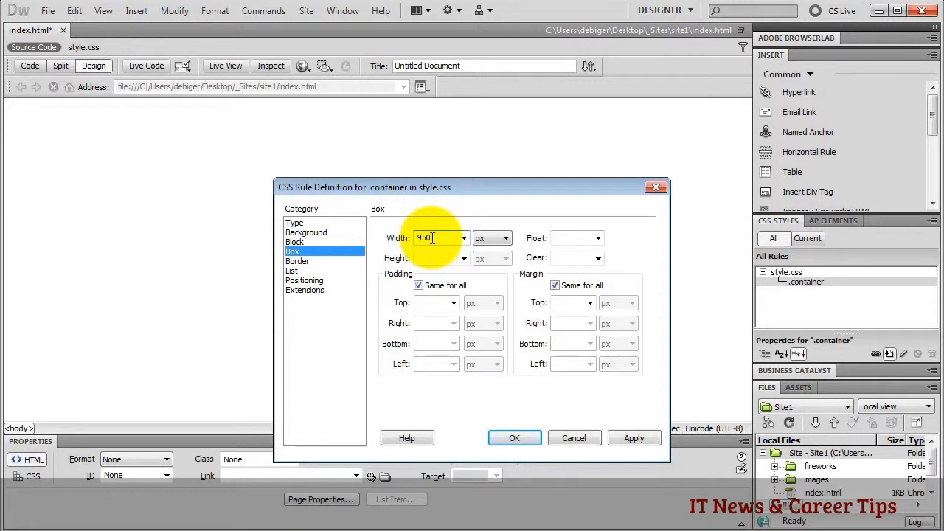
click(554, 286)
click(591, 324)
click(582, 338)
click(591, 364)
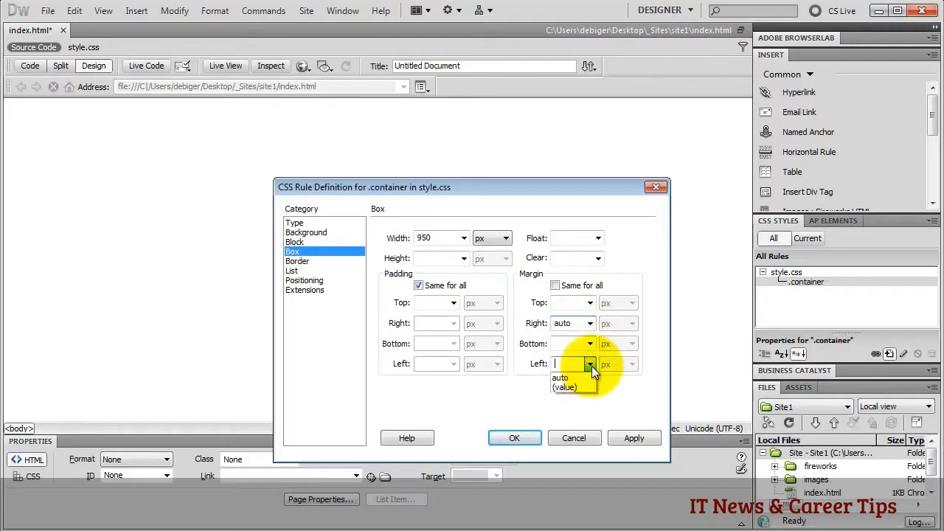
click(577, 376)
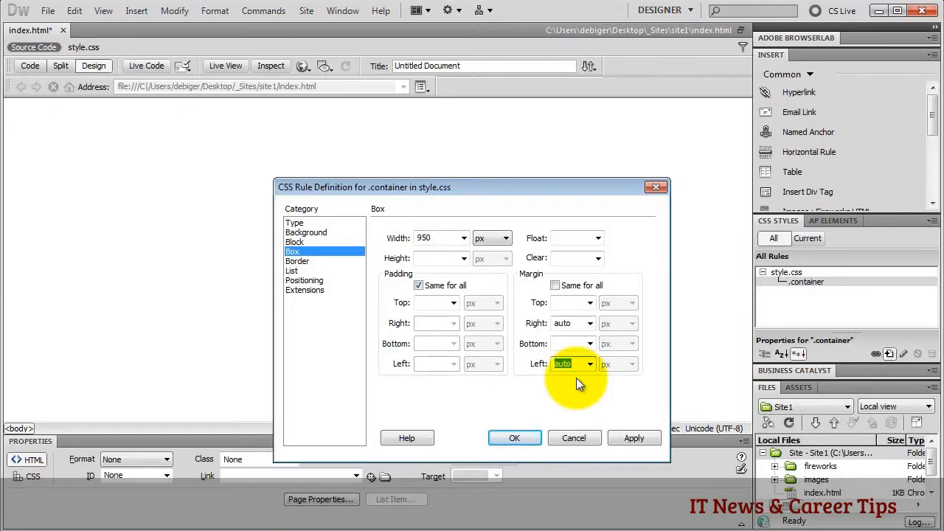
click(314, 234)
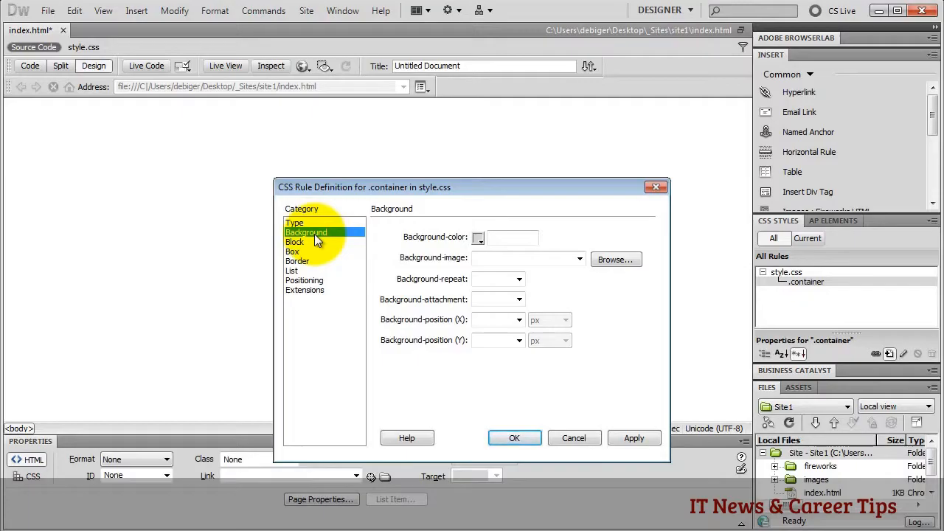
- Set images/bg_container.png as the .container background image and close the rule definition
click(616, 261)
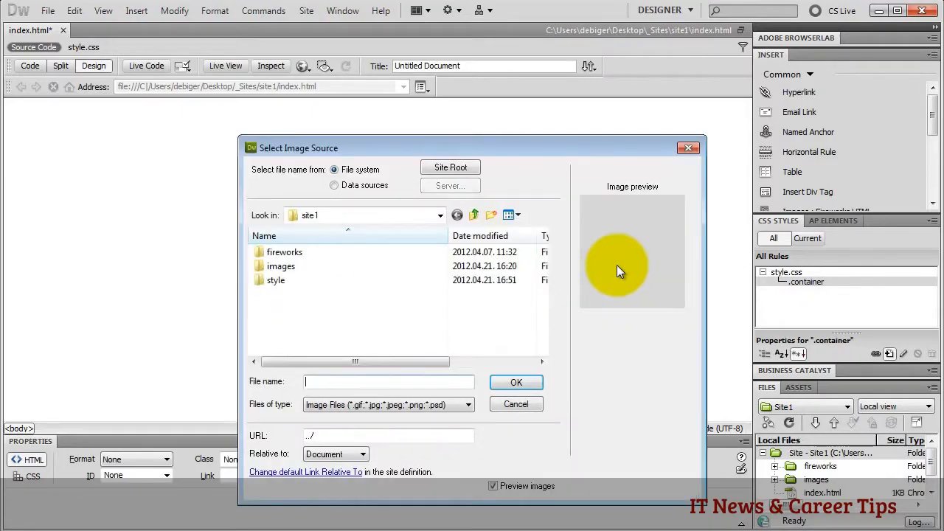
double_click(279, 264)
click(357, 279)
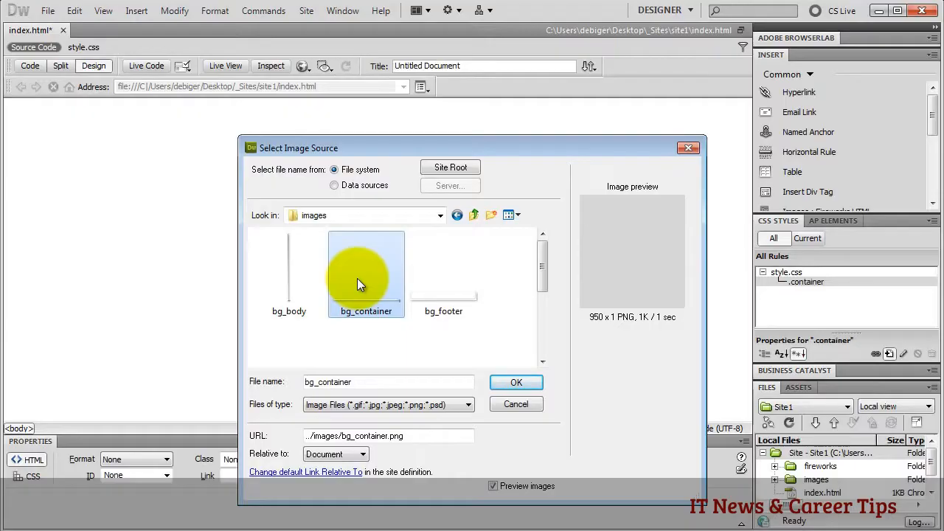
click(530, 384)
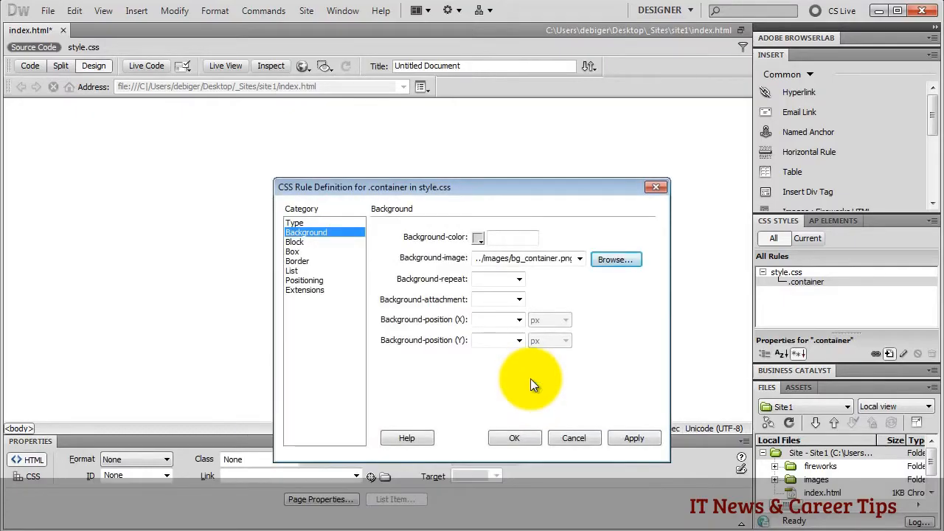
click(519, 279)
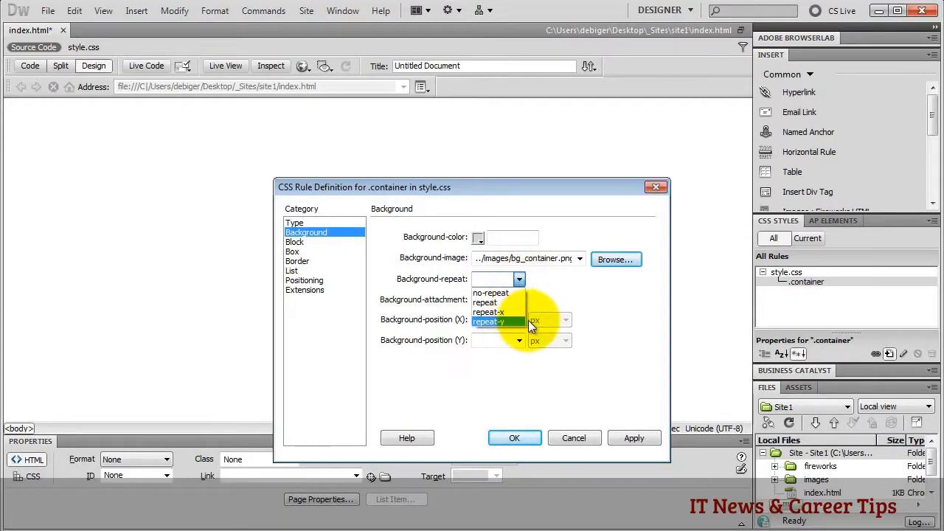
click(573, 281)
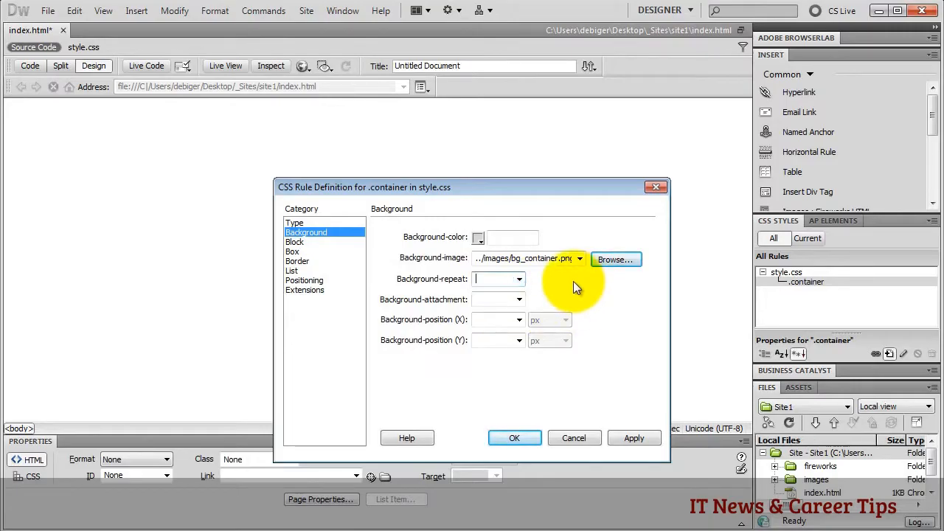
click(513, 441)
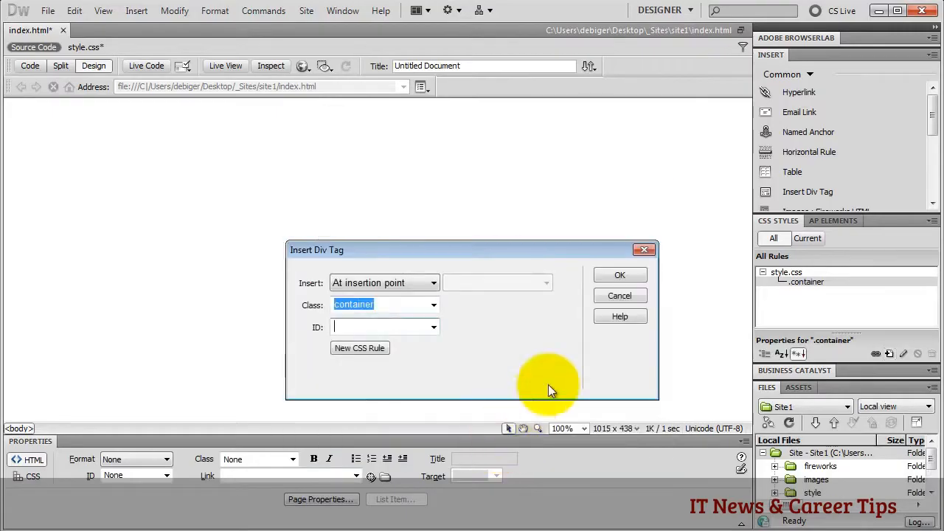
- Insert the container div into index.html and show style.css code beside the design
click(602, 283)
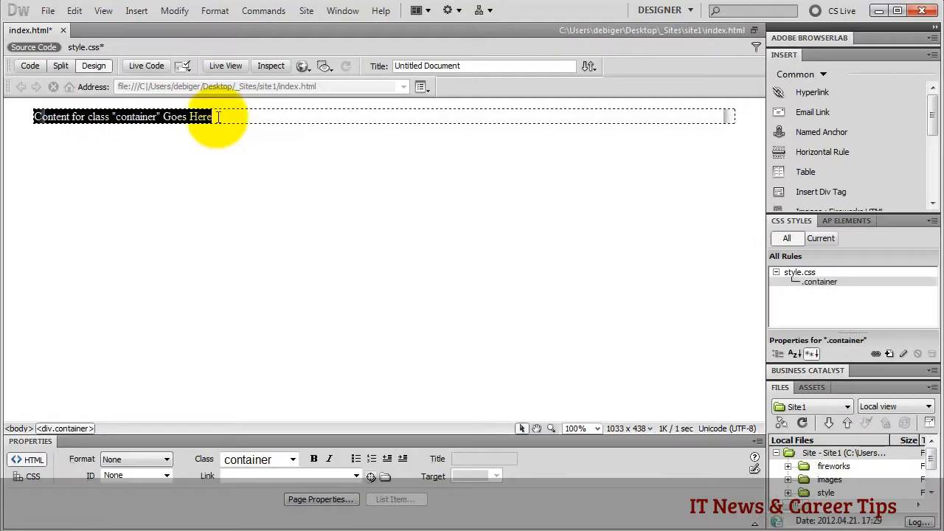
click(788, 493)
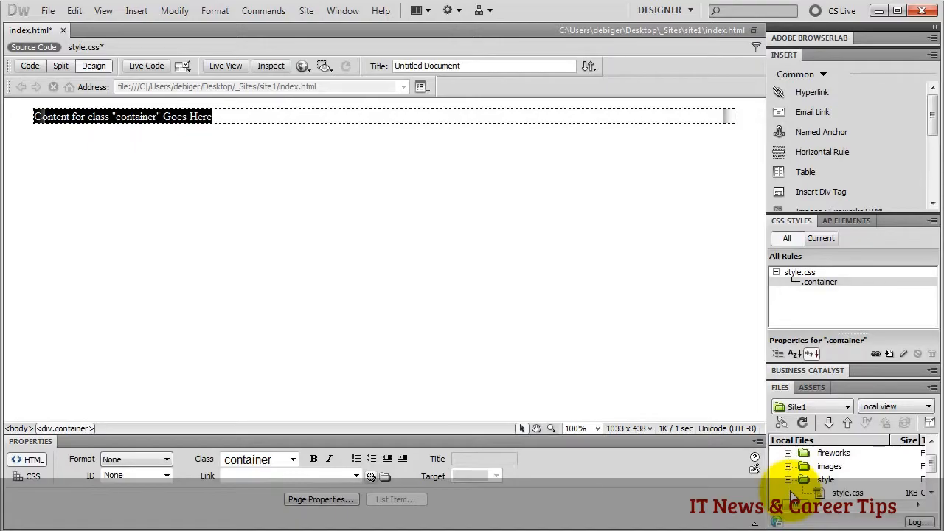
click(840, 492)
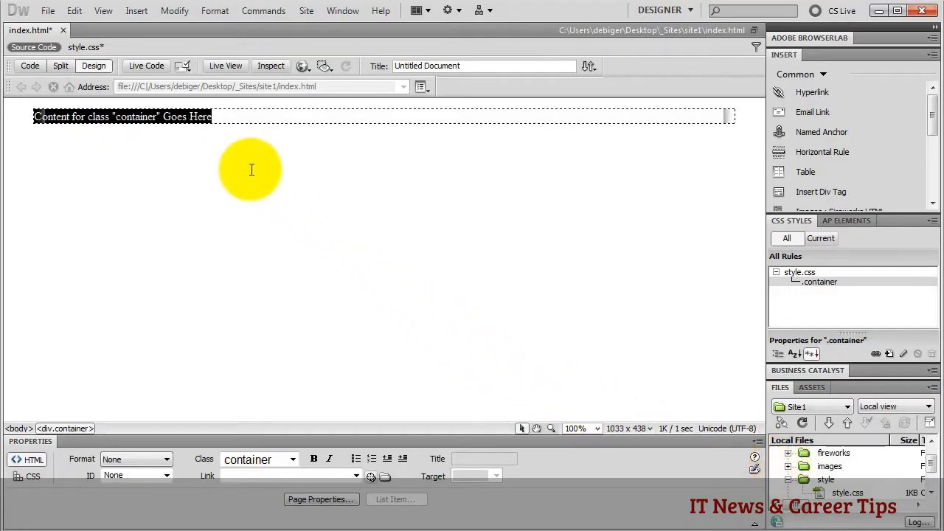
click(86, 49)
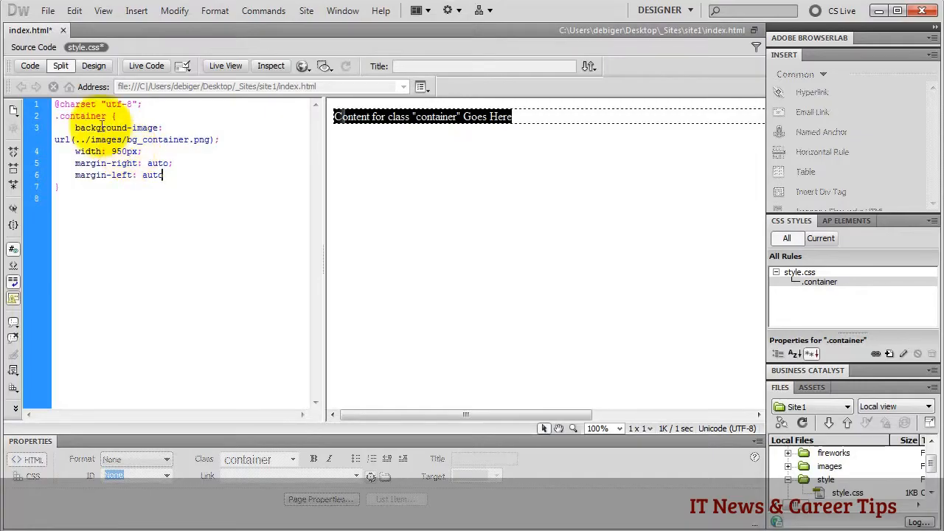
- Confirm the line 6 link tag references style/style.css, then return to Design view
click(33, 46)
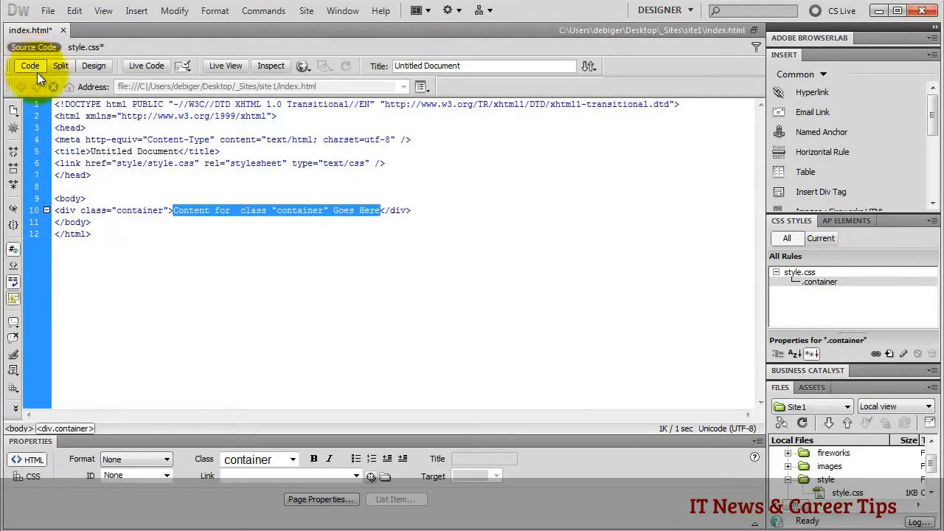
click(56, 163)
triple_click(56, 163)
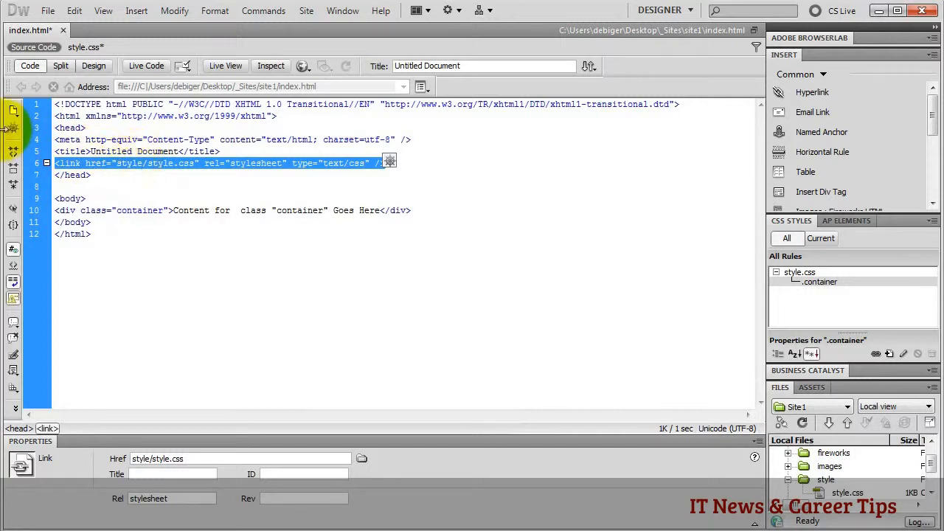
click(89, 66)
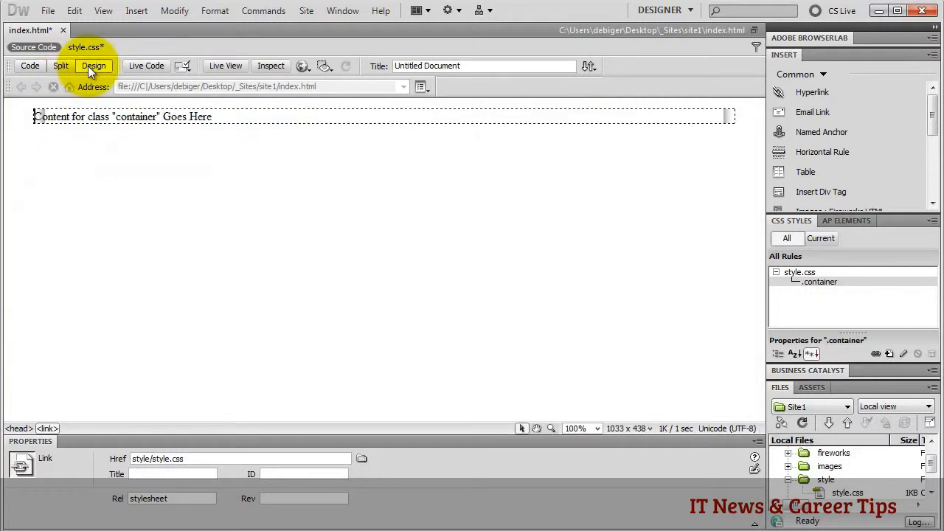
- Delete the container's placeholder text and expand the images folder in the Files panel
drag(213, 117, 31, 120)
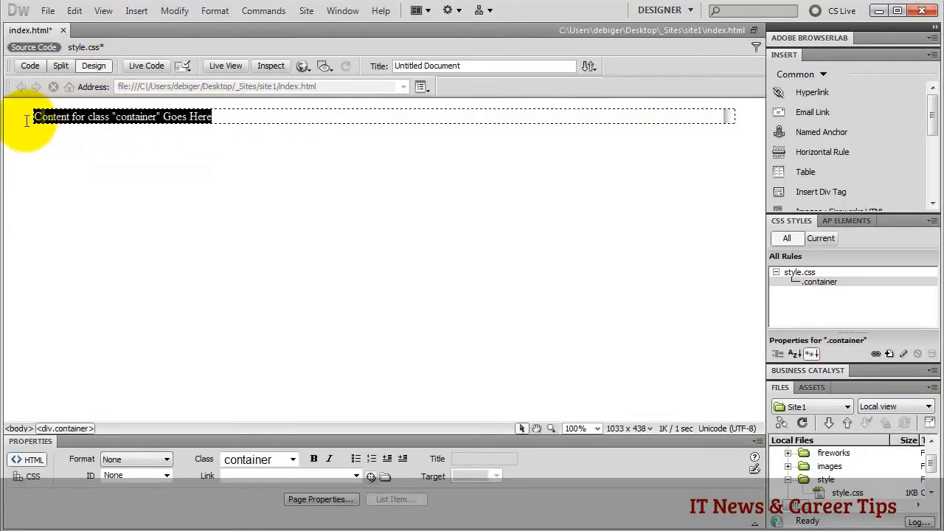
key(Delete)
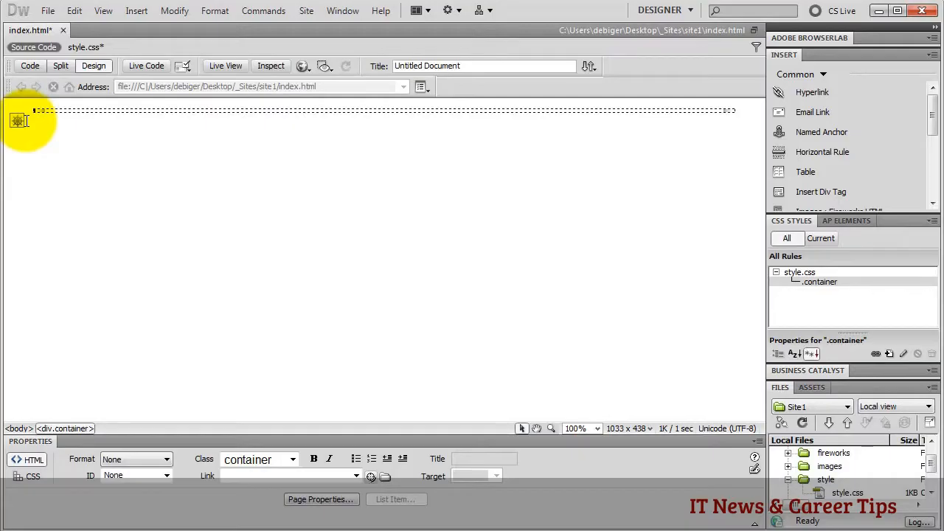
click(788, 479)
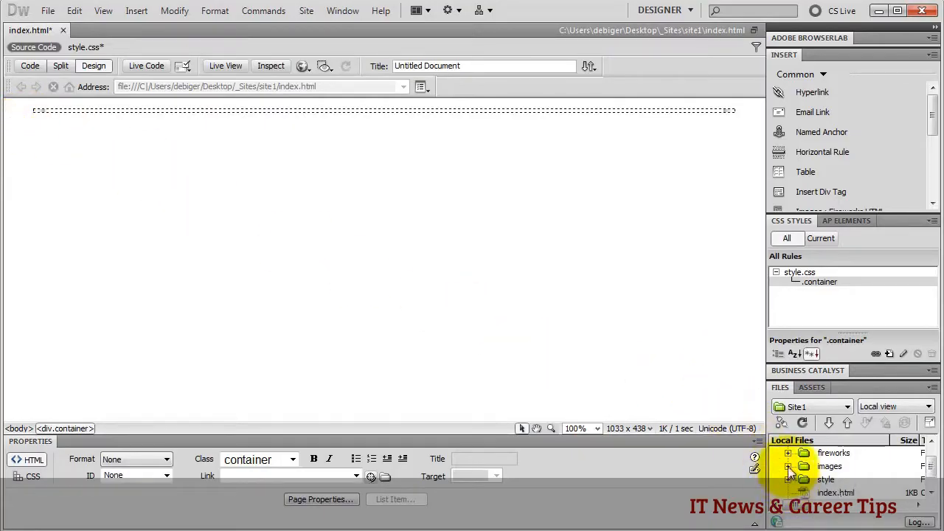
click(787, 467)
scroll(837, 471, down, 3)
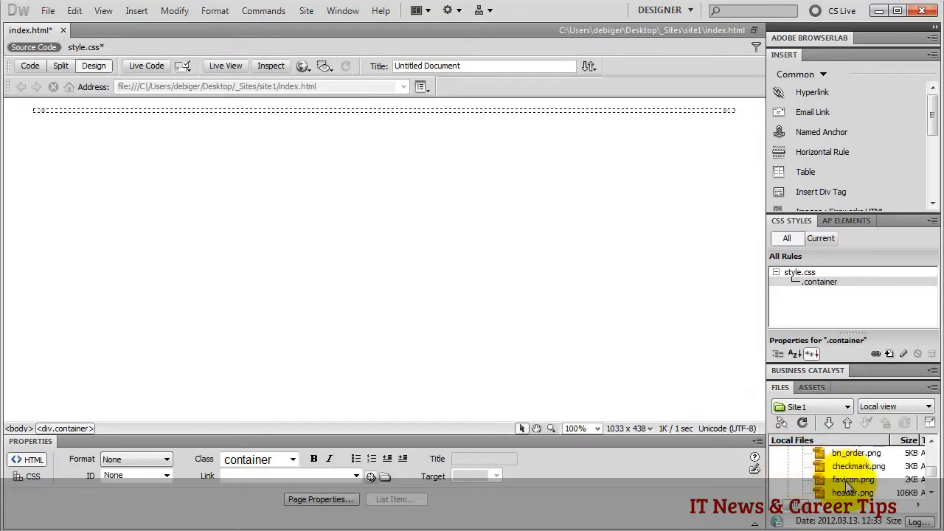
- Place header.png in the container with alt text 'Dreamweaver Tutorial Header', then view the code
drag(850, 490, 105, 118)
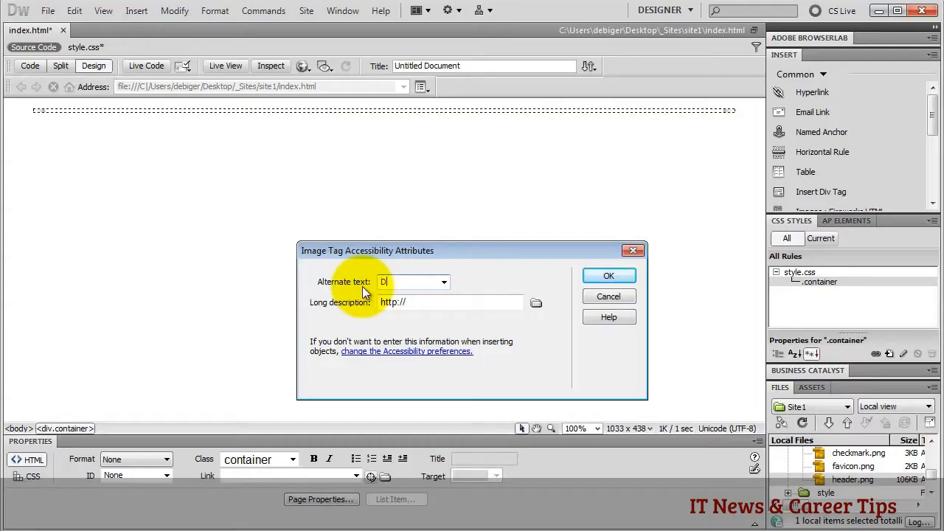
text(reamweav)
text(er)
text( Tutorial)
text( H)
text(eader)
click(606, 277)
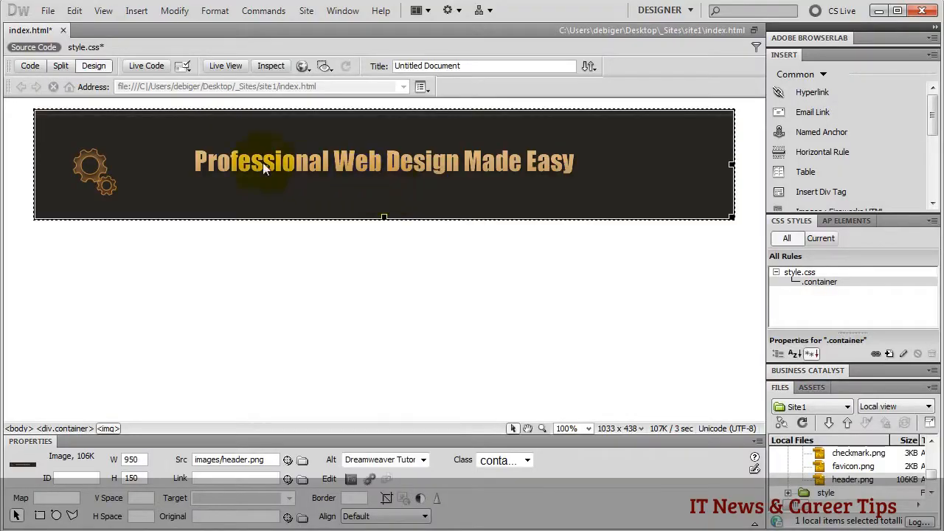
click(30, 67)
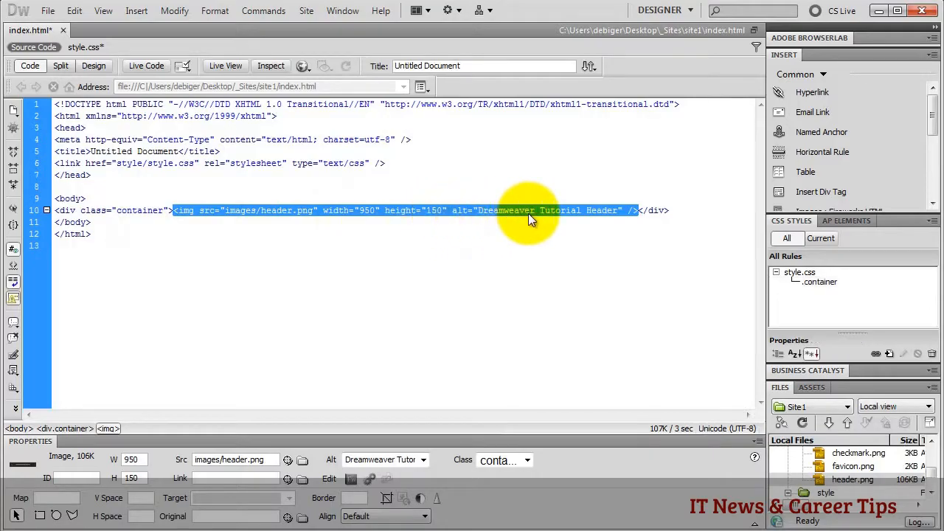
- Check the end of the header img tag, then return to Design and select the banner
click(628, 213)
drag(629, 213, 638, 214)
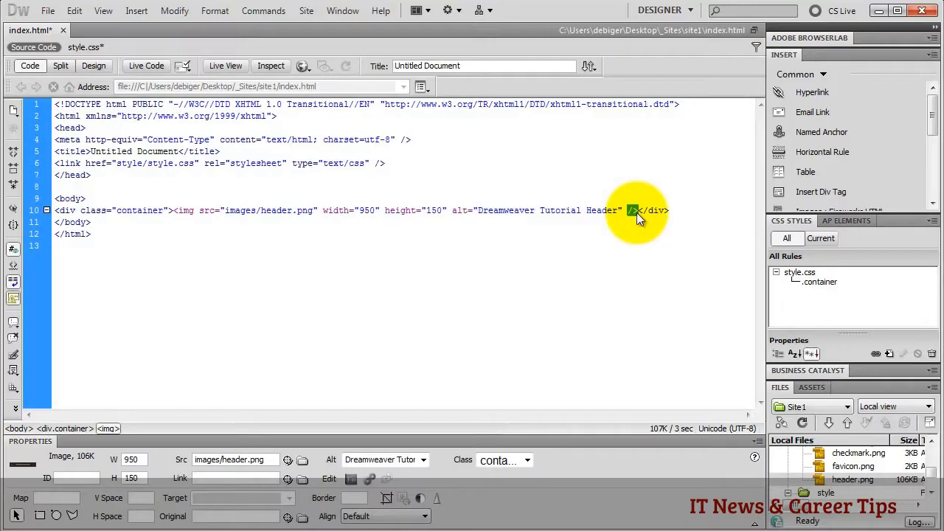
click(671, 212)
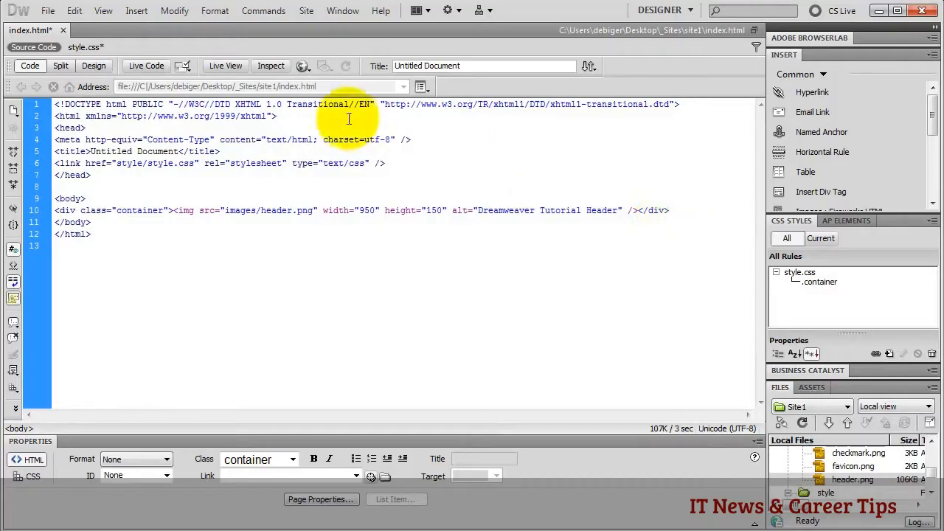
click(94, 66)
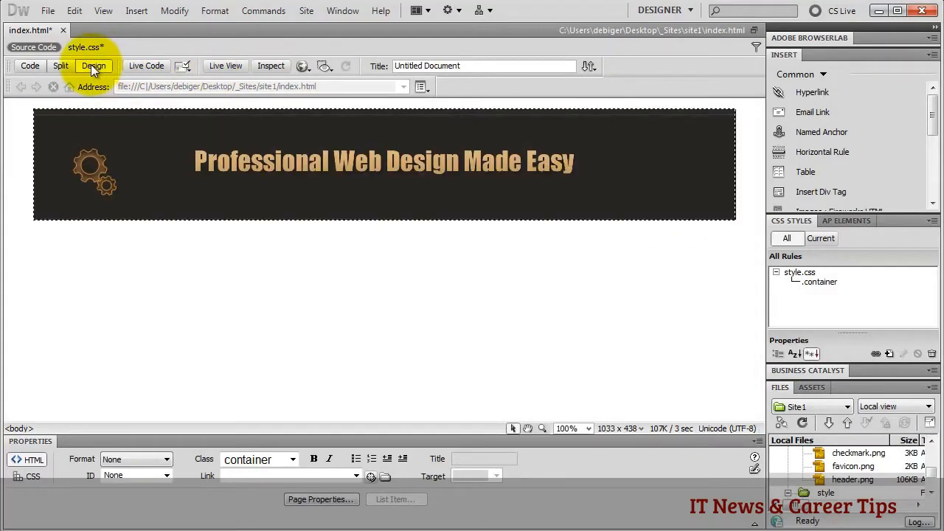
click(194, 186)
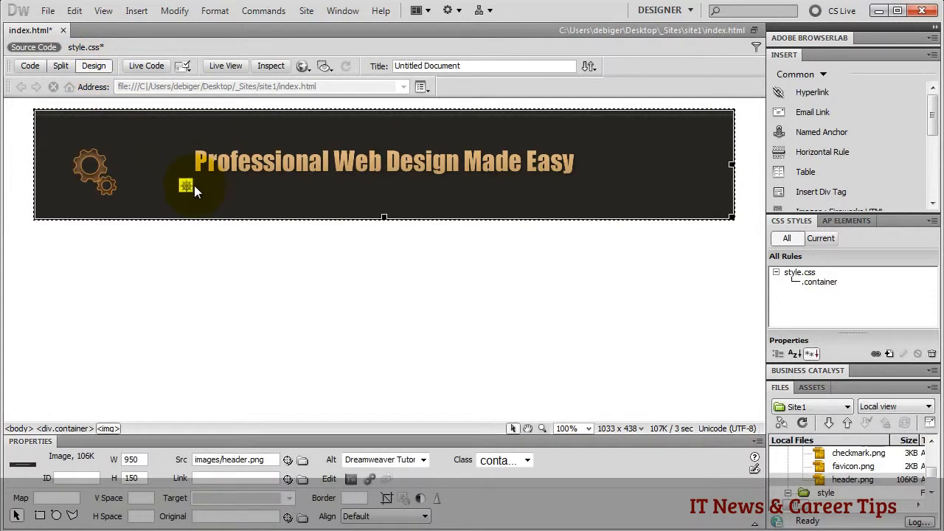
- Wrap the banner in a div of class header with a new .header rule in style.css
click(821, 191)
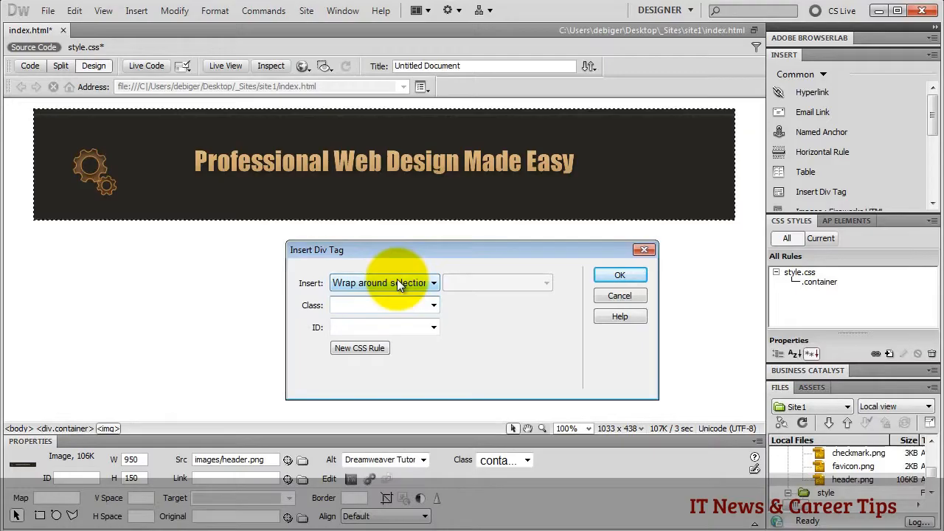
text(header)
click(360, 348)
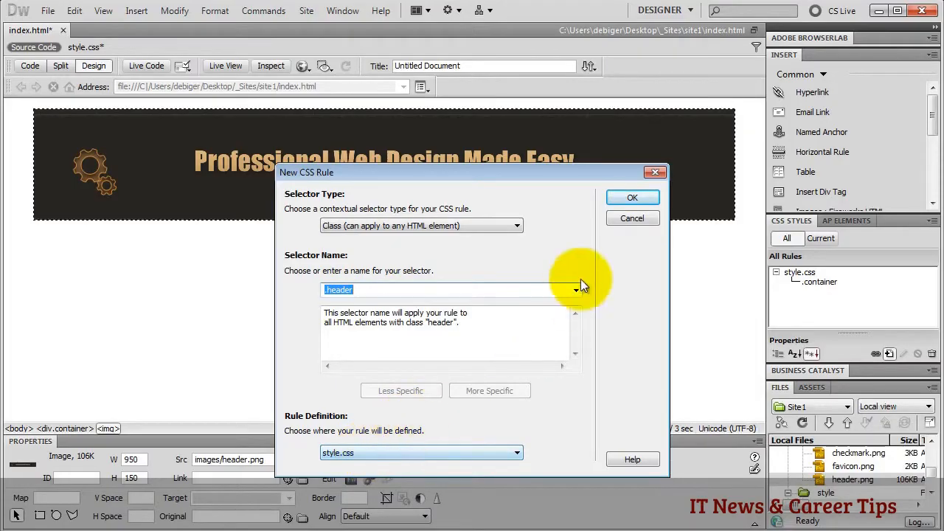
click(614, 198)
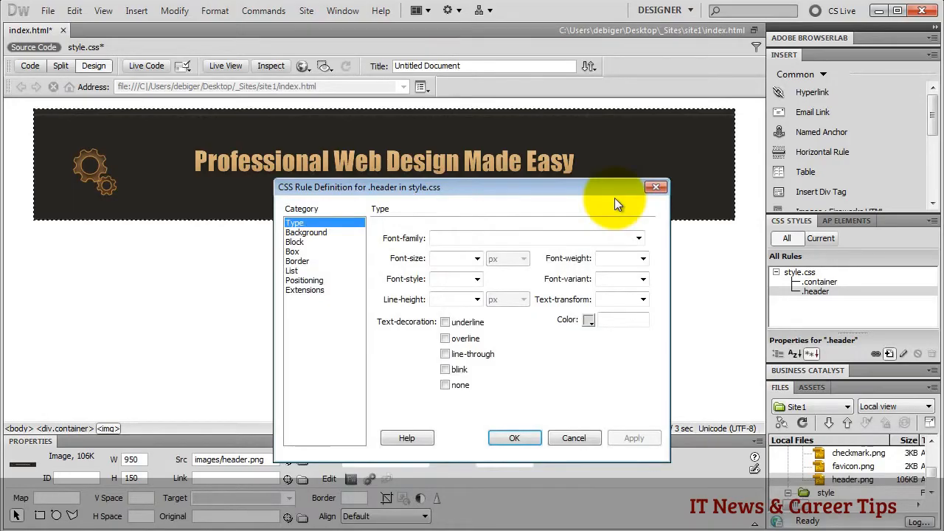
- Give the .header rule a box width of 950 and height of 165
click(292, 252)
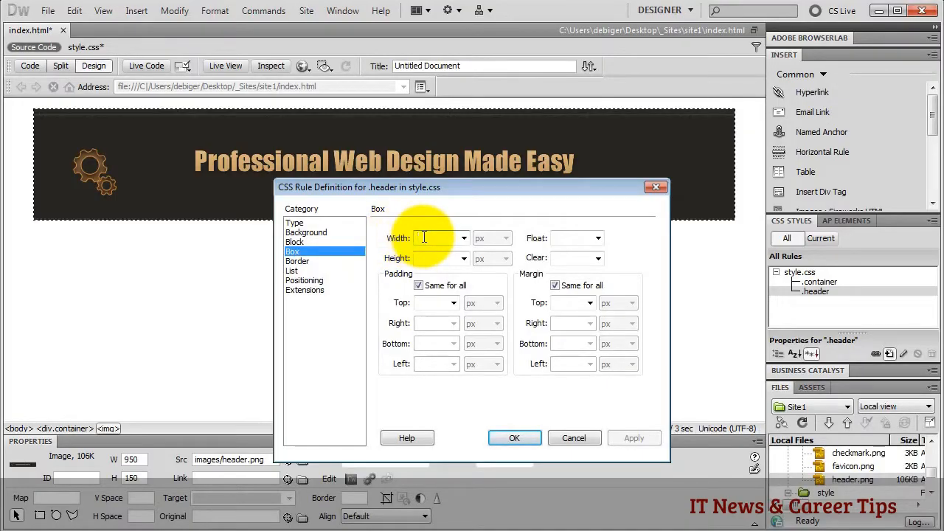
click(424, 237)
text(950)
click(447, 258)
text(1)
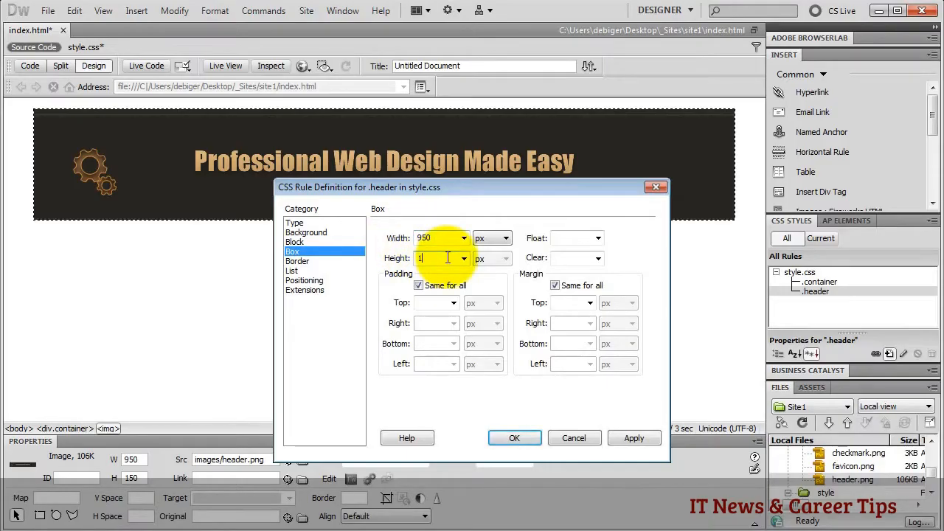
text(65)
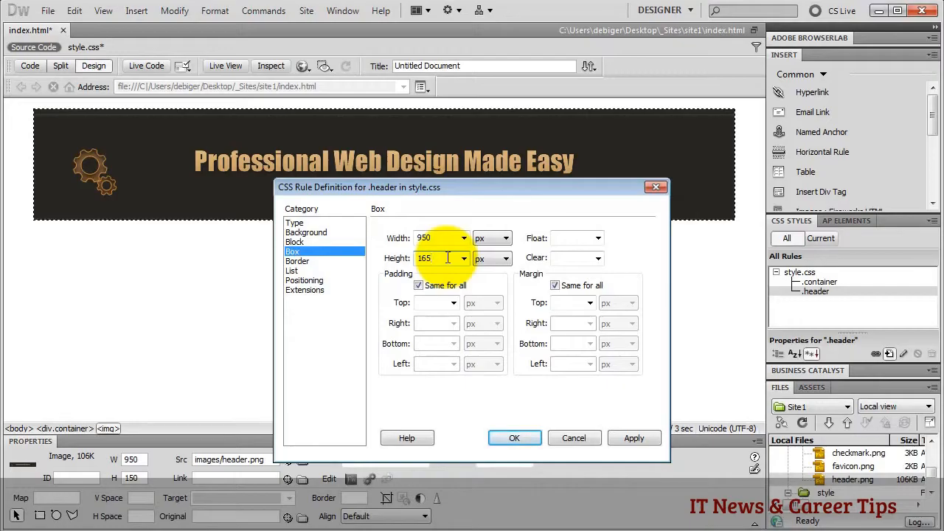
- Set bg_header.png as the .header background image and create the header div
click(296, 233)
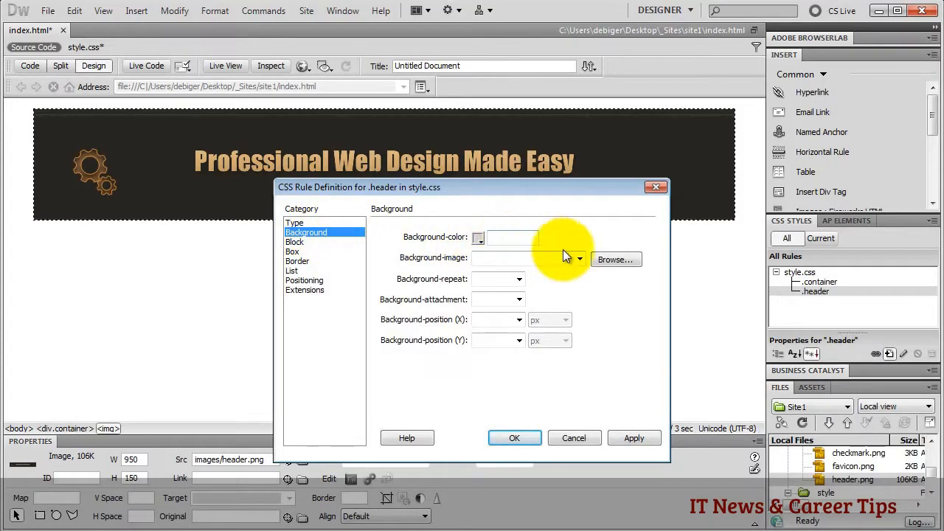
click(613, 261)
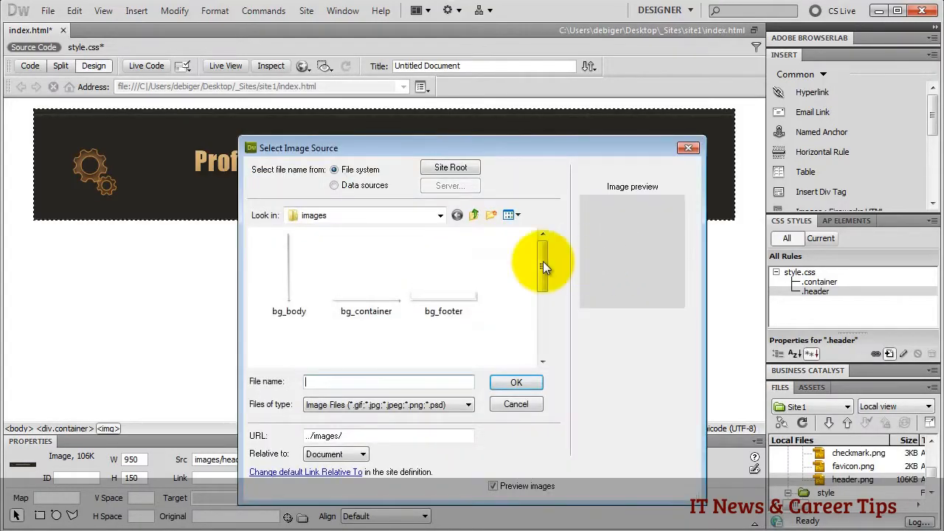
drag(545, 269, 543, 298)
click(295, 319)
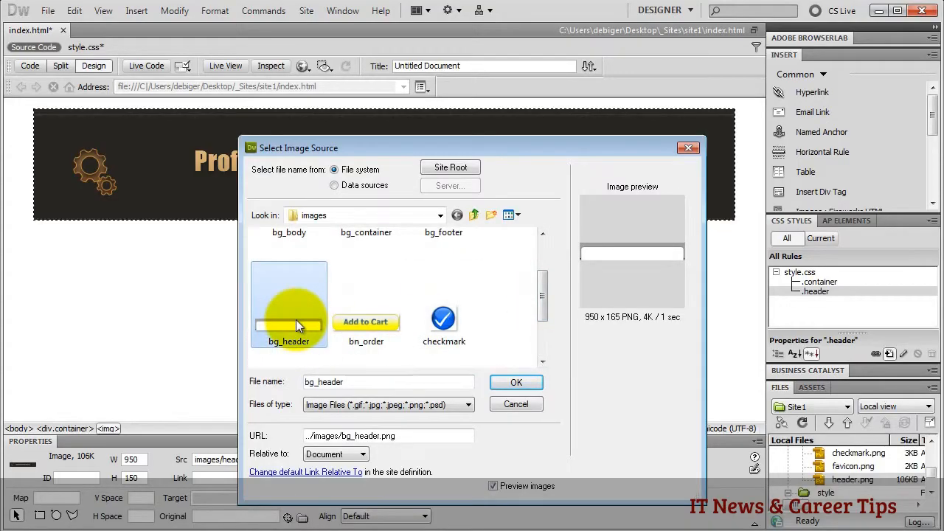
click(503, 382)
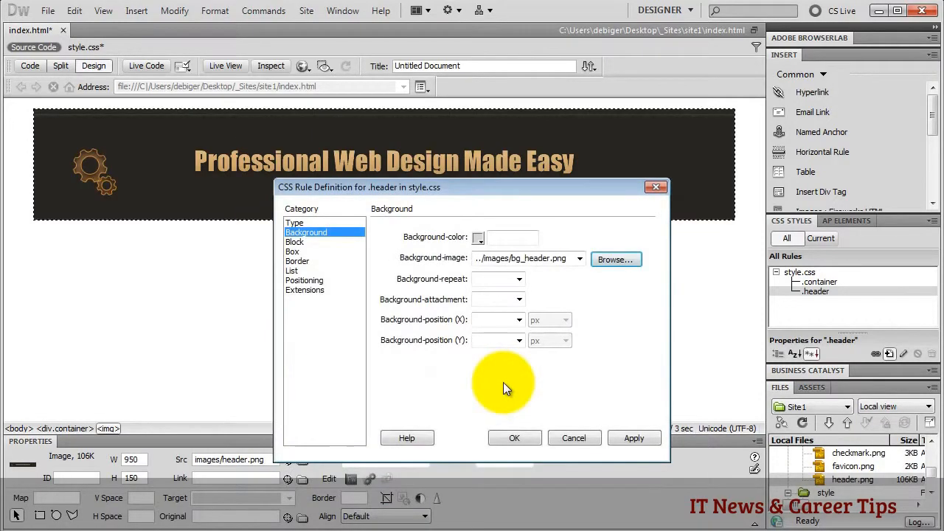
click(519, 280)
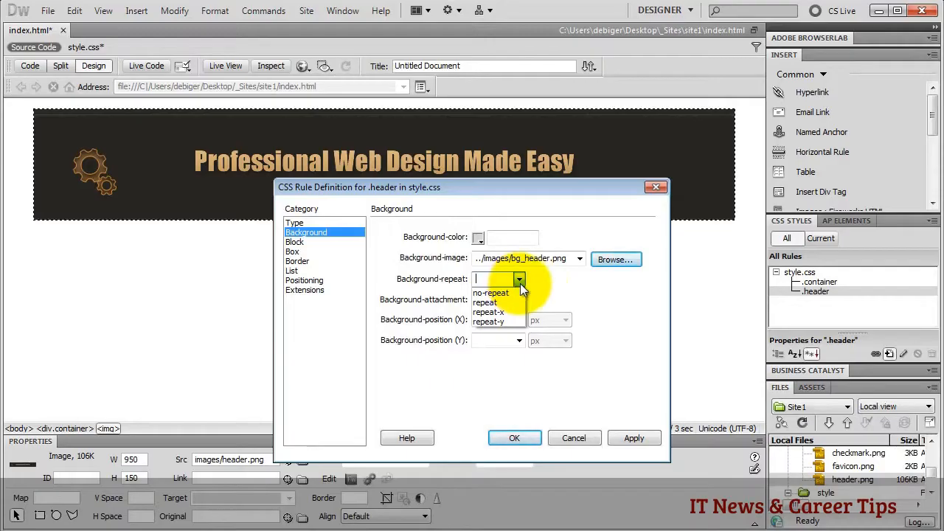
click(565, 291)
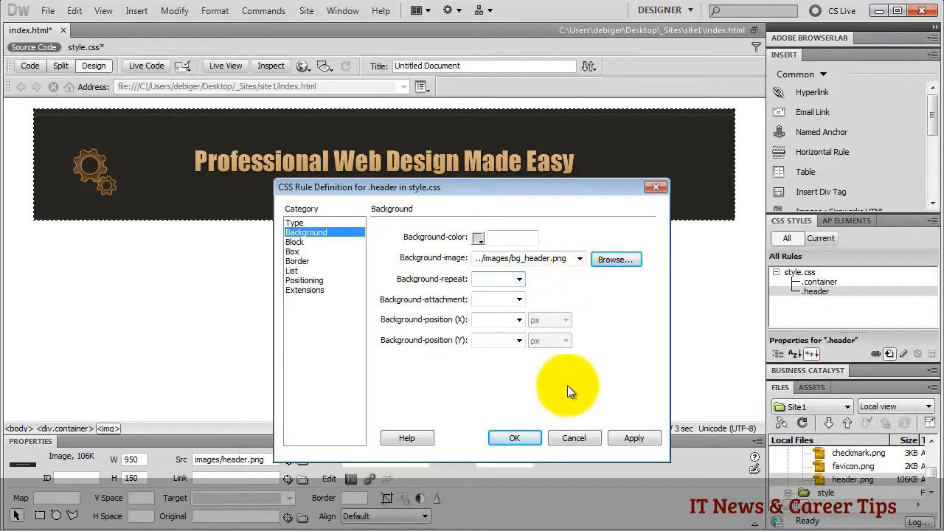
click(514, 438)
click(609, 279)
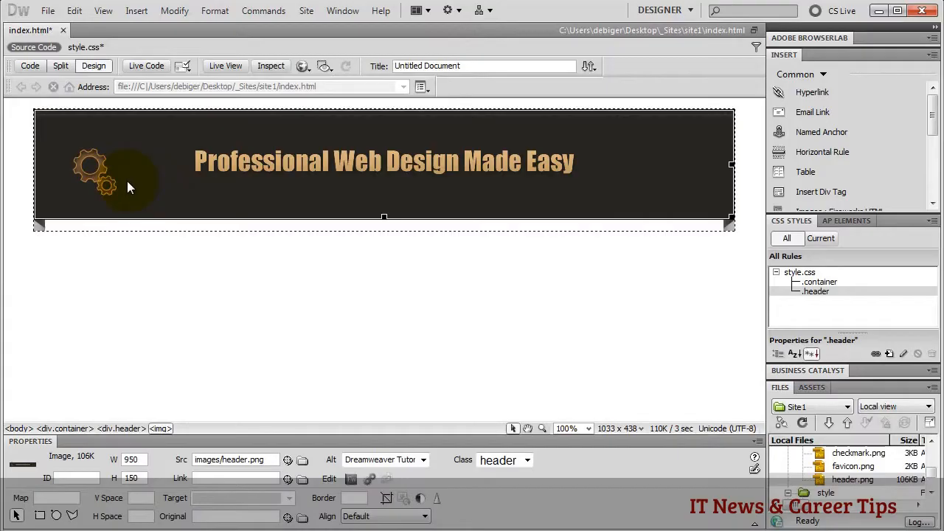
- Add an empty line after the header div at the end of line 11 for a new div
click(33, 70)
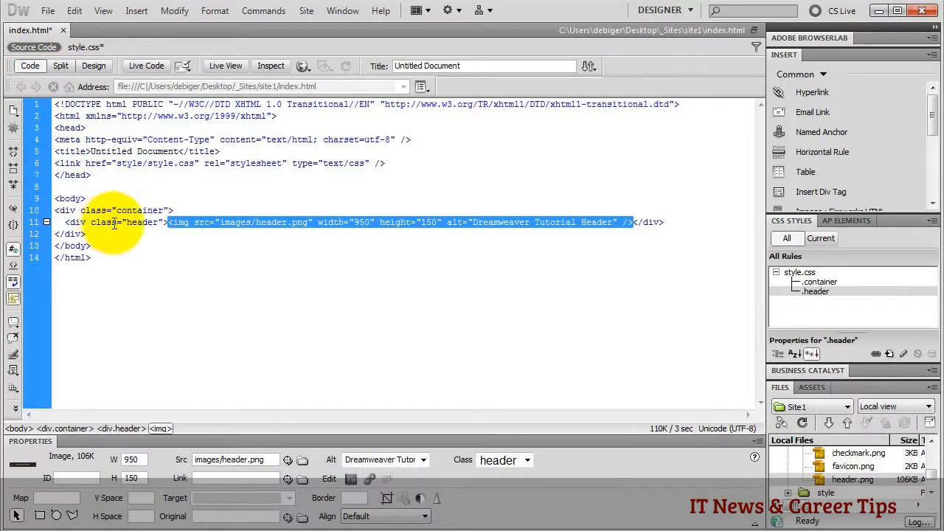
click(672, 222)
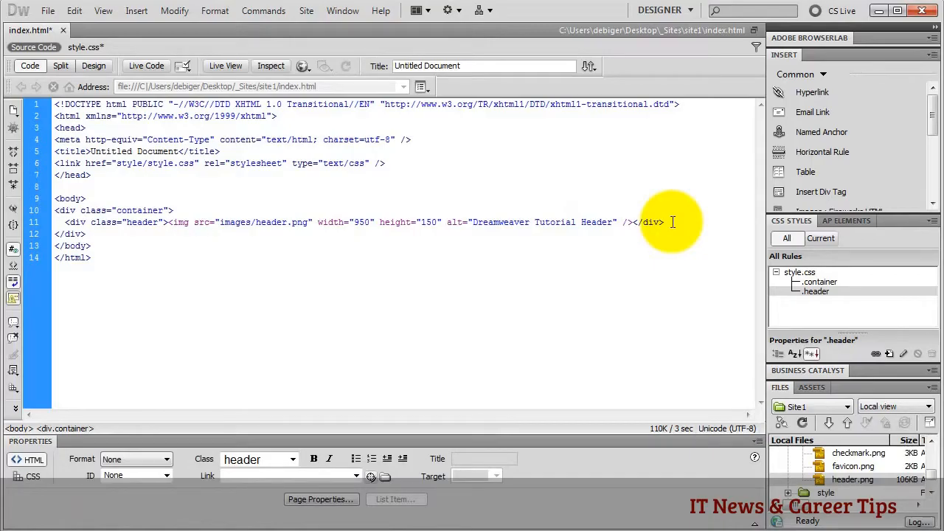
click(672, 222)
key(Return)
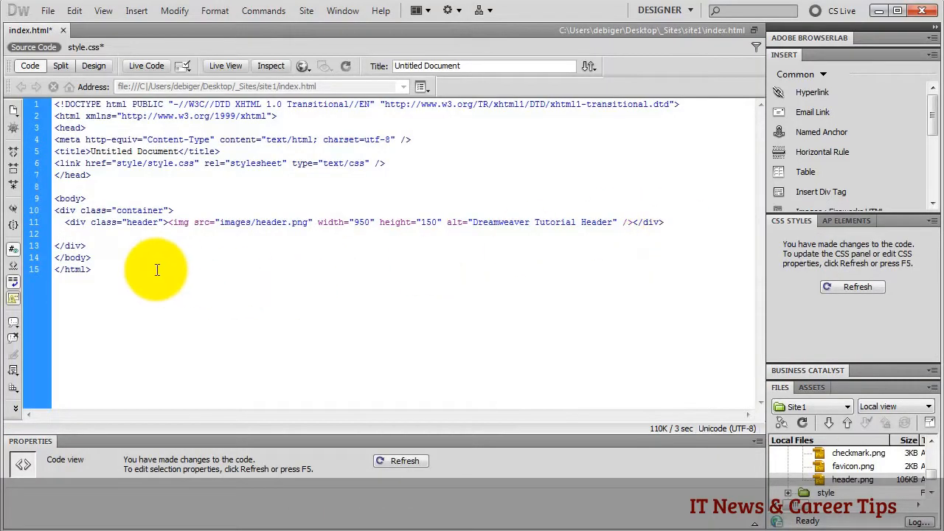
click(829, 191)
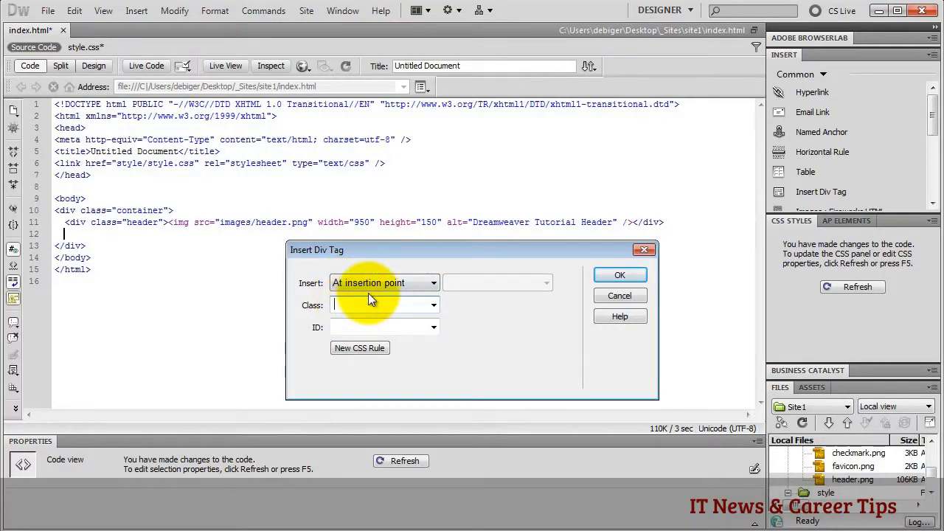
- Create a new .content class rule in style.css for the new div
text(content)
click(358, 348)
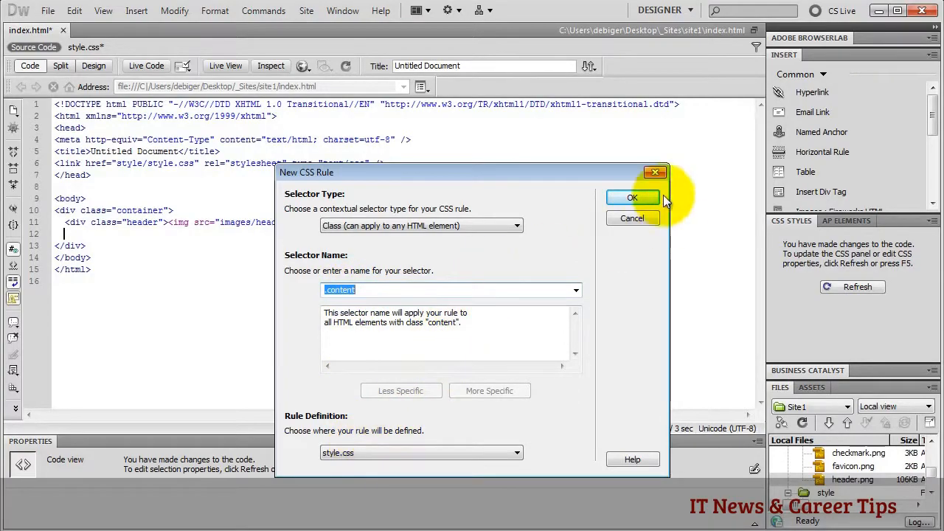
click(633, 198)
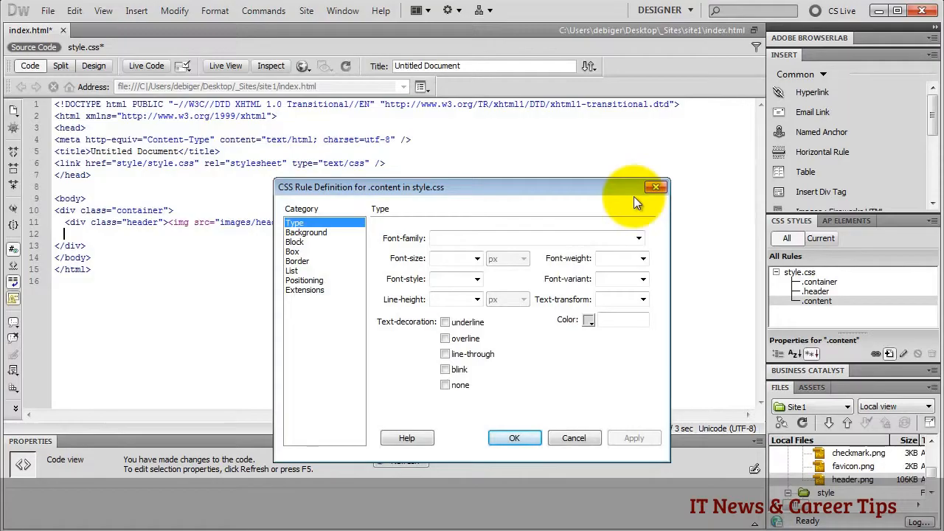
- Set .content width to 800 px with auto left and right margins, and insert the div
click(307, 250)
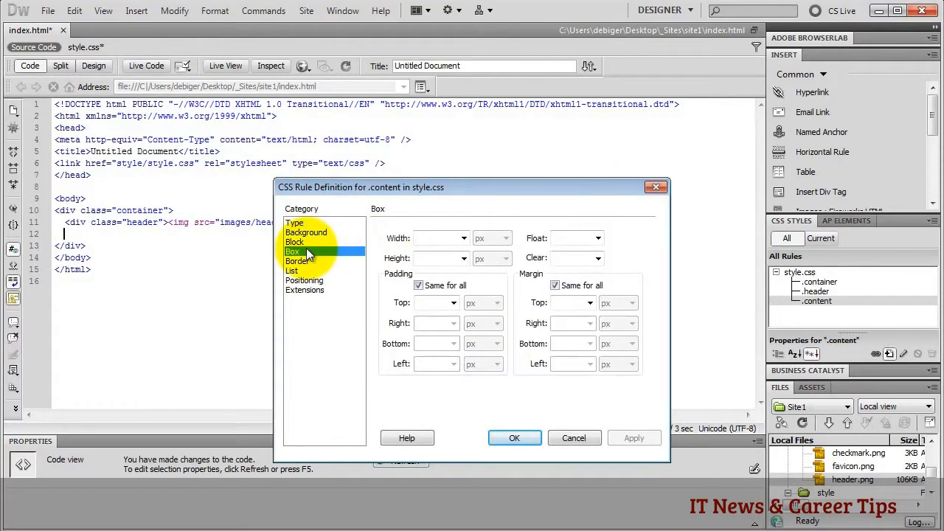
click(439, 238)
text(80)
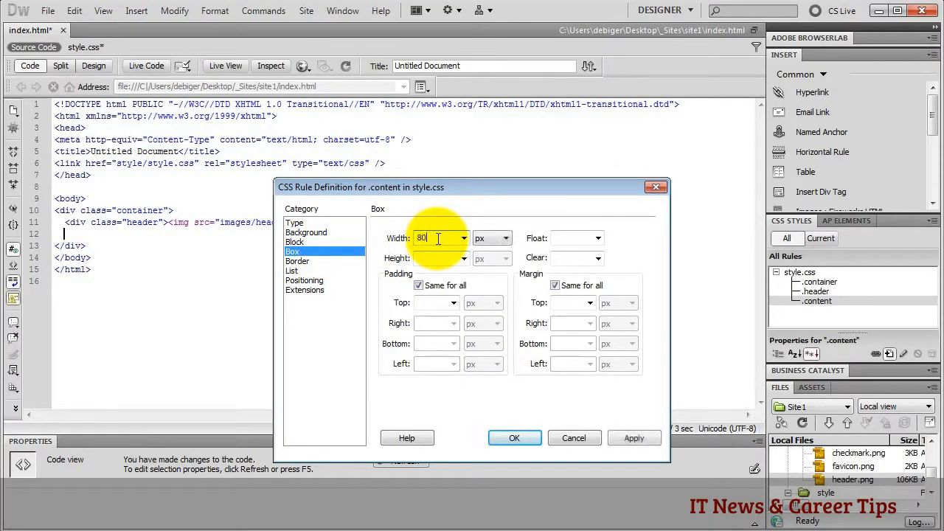
text(0)
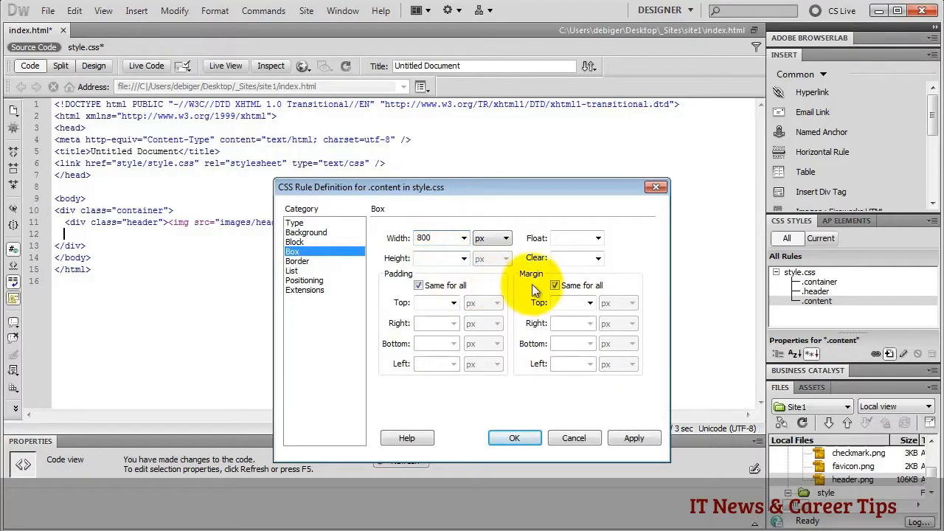
click(555, 285)
click(590, 324)
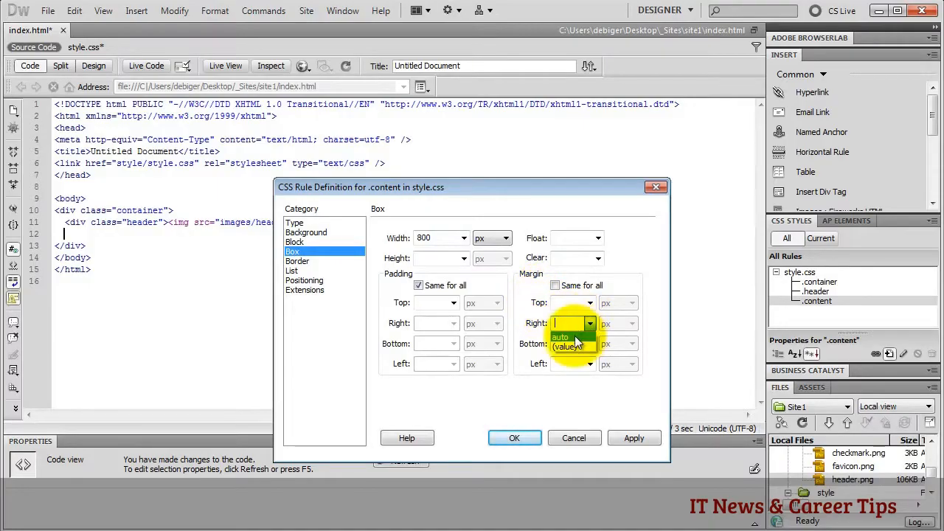
click(575, 336)
click(588, 364)
click(566, 374)
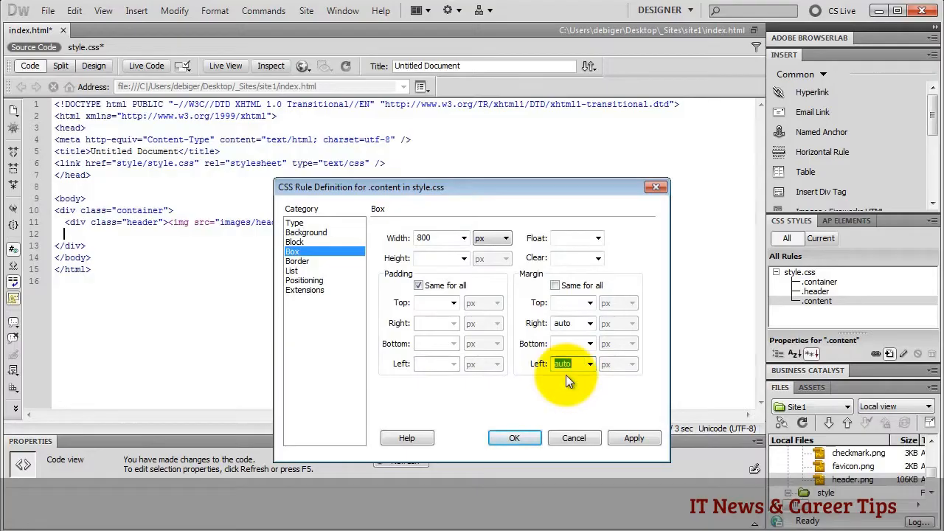
click(515, 438)
click(605, 275)
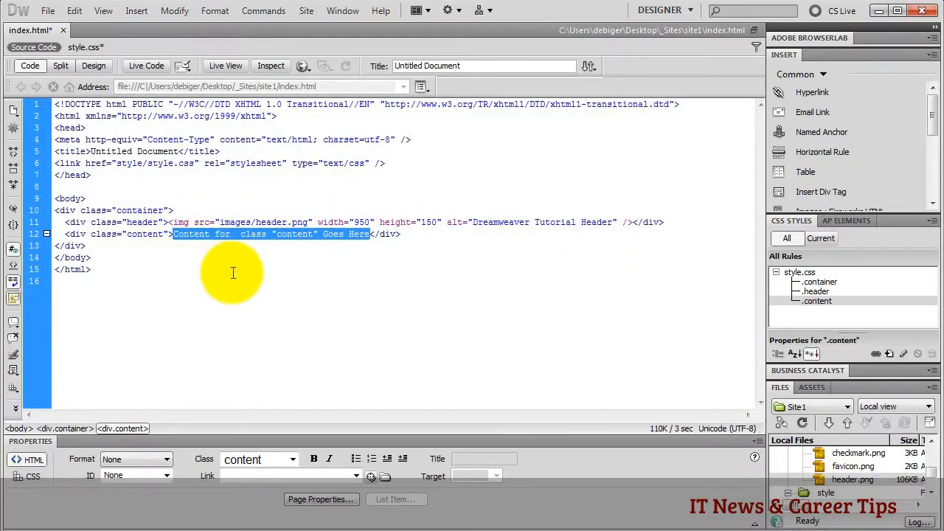
- Paste lorem ipsum paragraphs over the content div's placeholder in Design, then return to Code
click(91, 65)
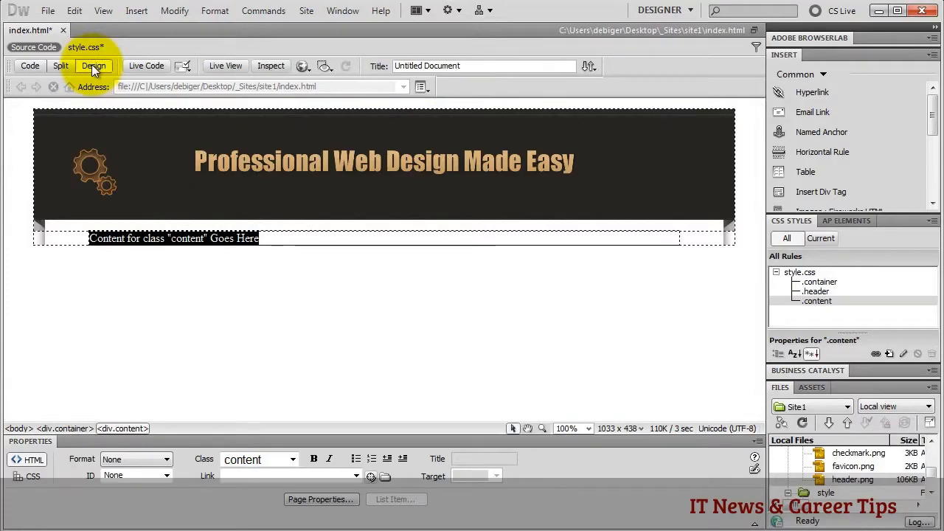
key(ctrl+v)
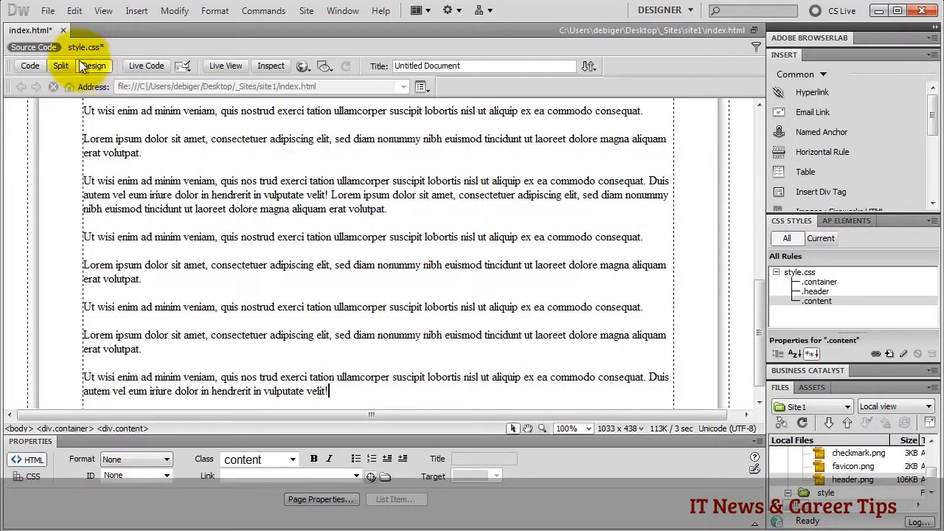
click(30, 66)
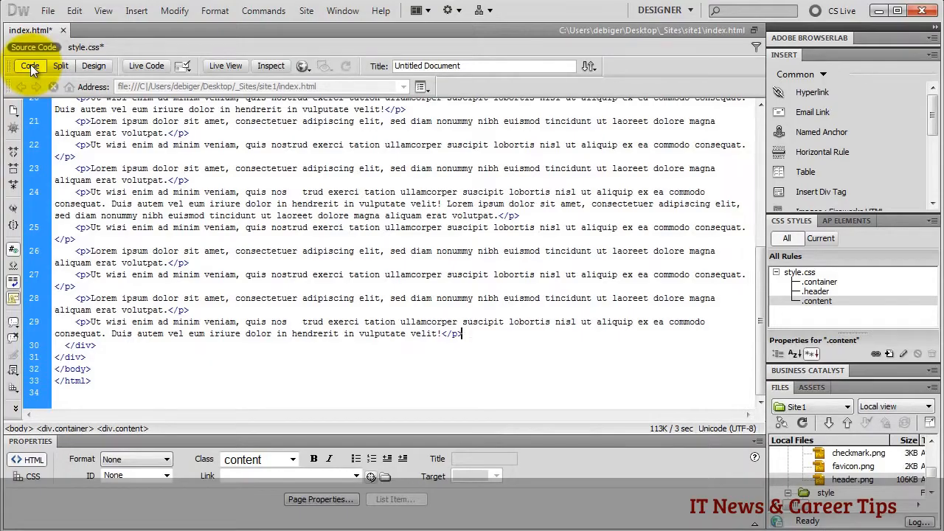
- Insert <div class="footer"> with placeholder text on a new line after the content div's closing tag
scroll(125, 169, up, 4)
scroll(124, 169, up, 3)
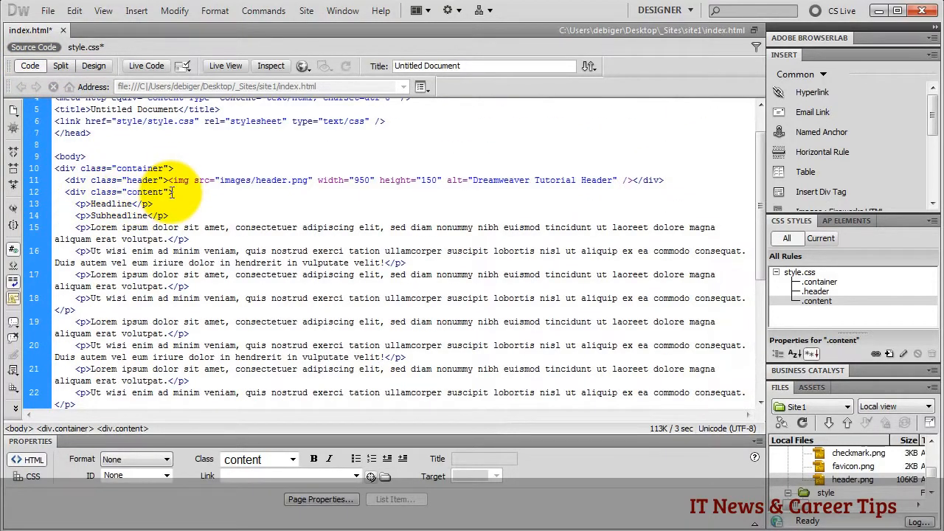
scroll(170, 188, down, 7)
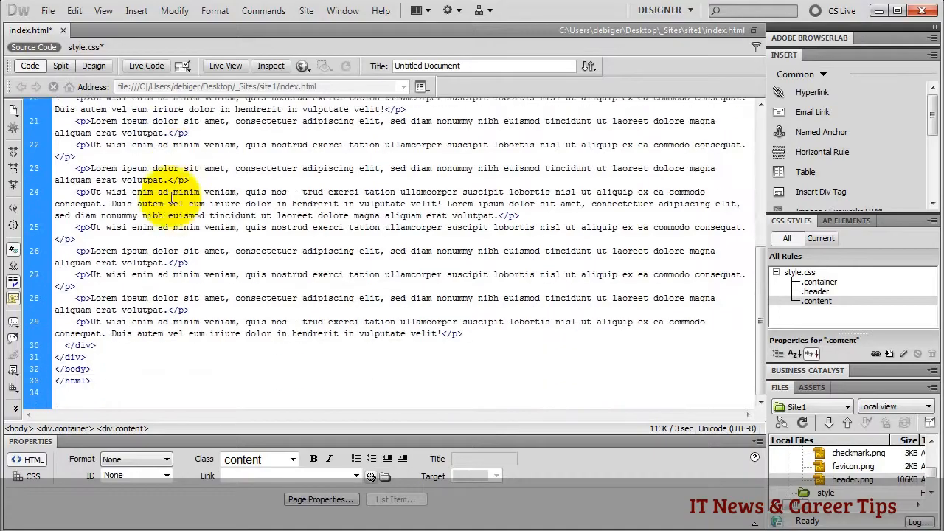
click(100, 347)
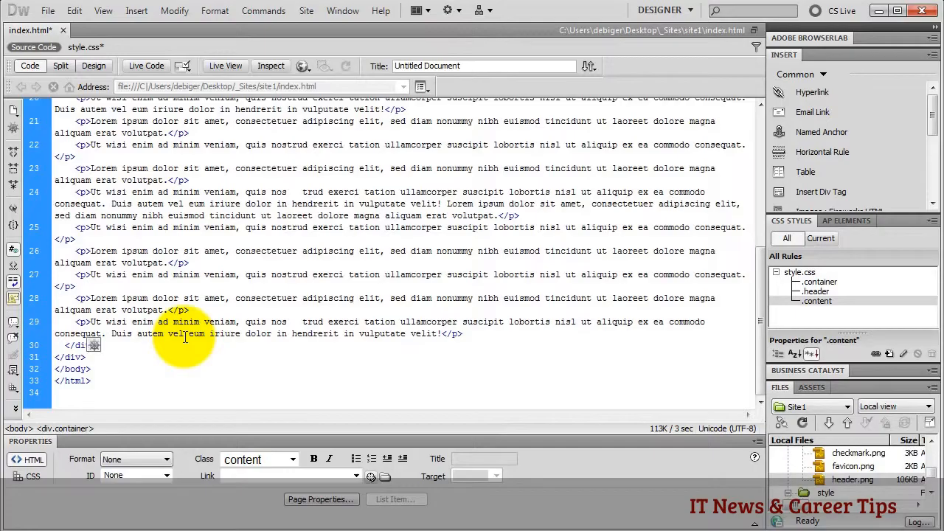
key(Return)
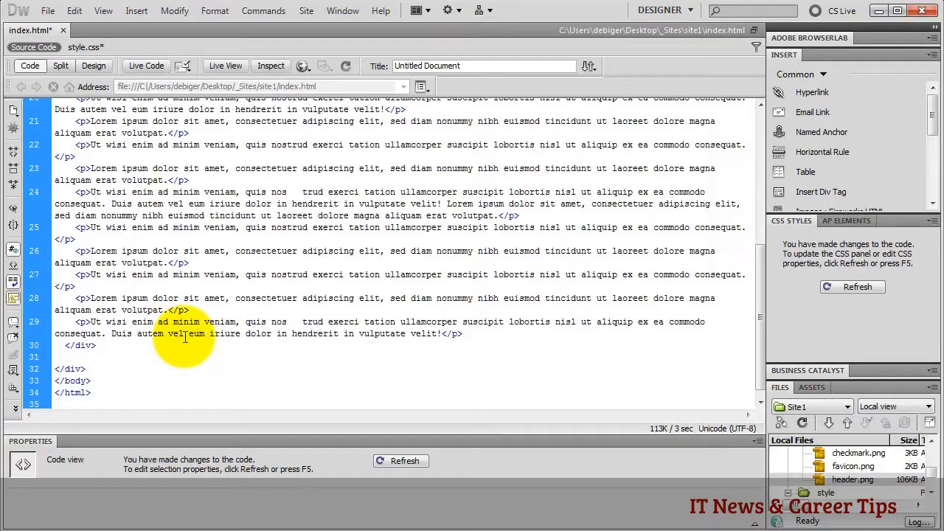
text(<)
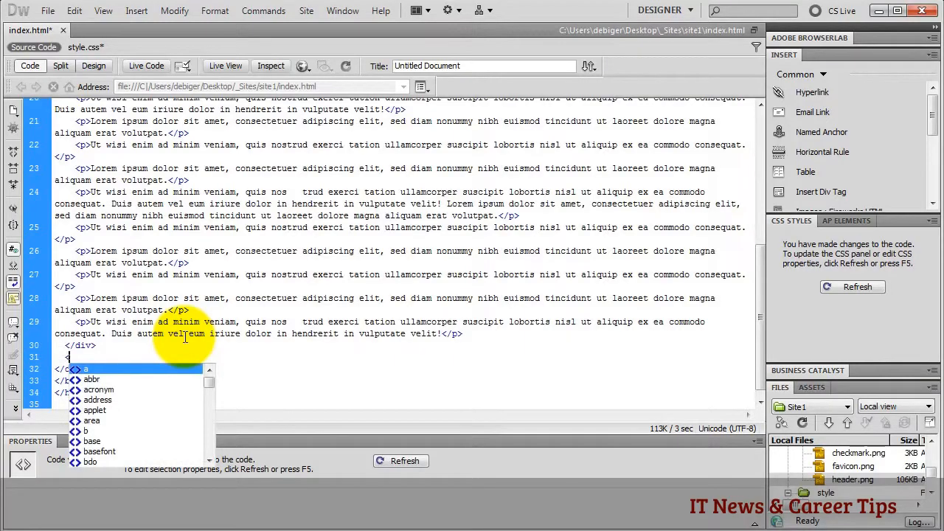
text(div )
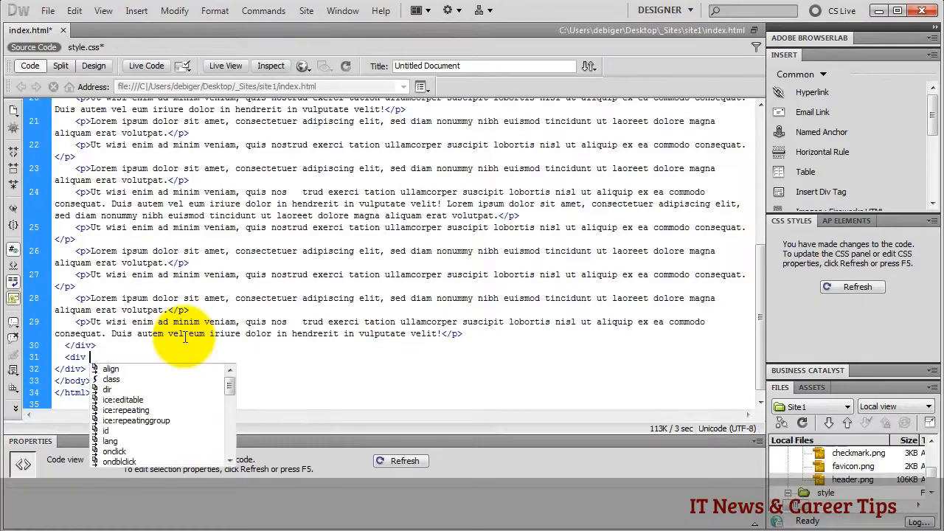
text(cl)
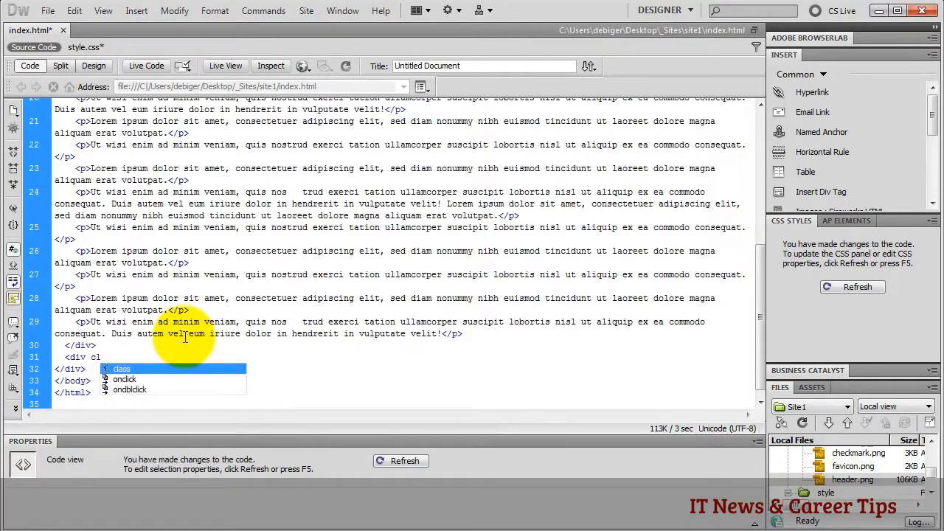
key(Return)
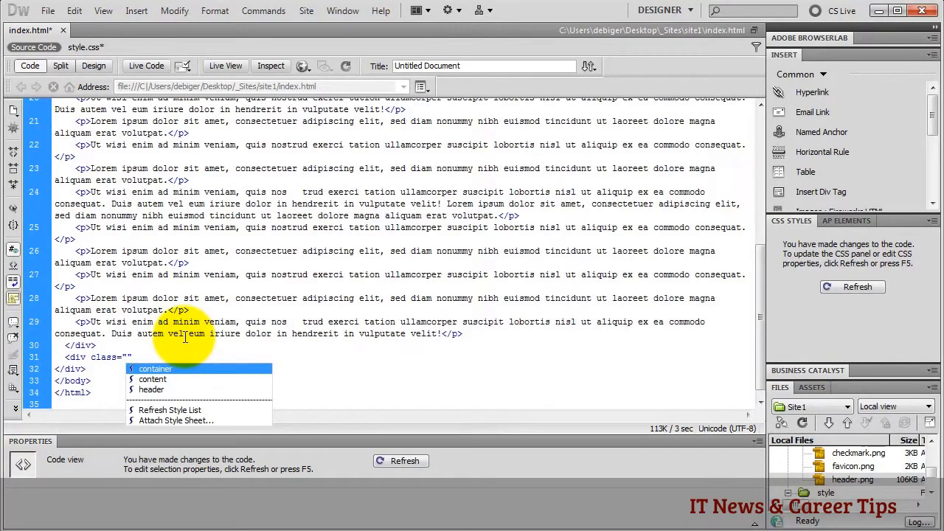
text(foot)
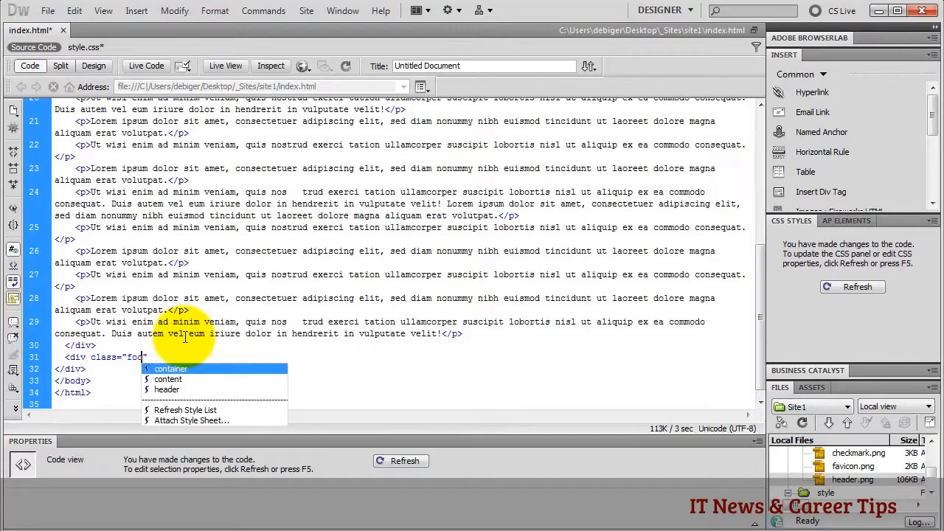
text(er)
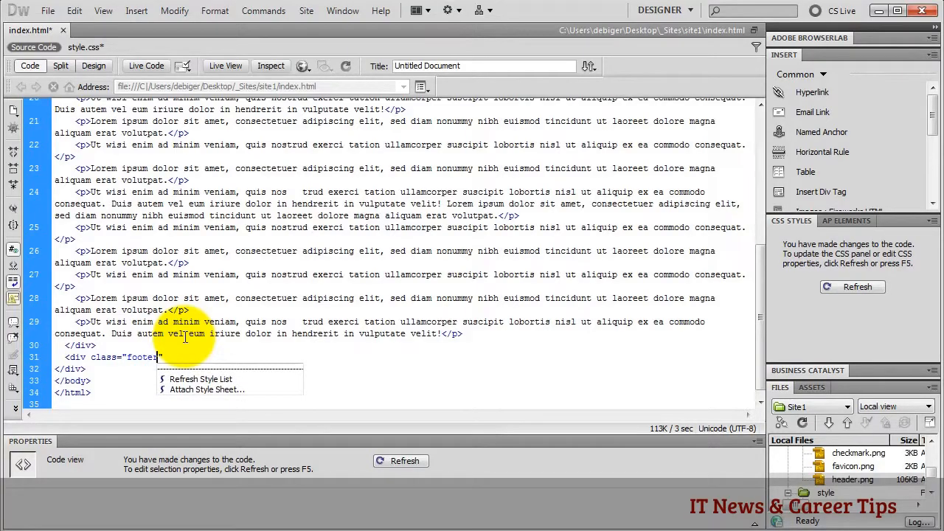
key(Right)
text(>)
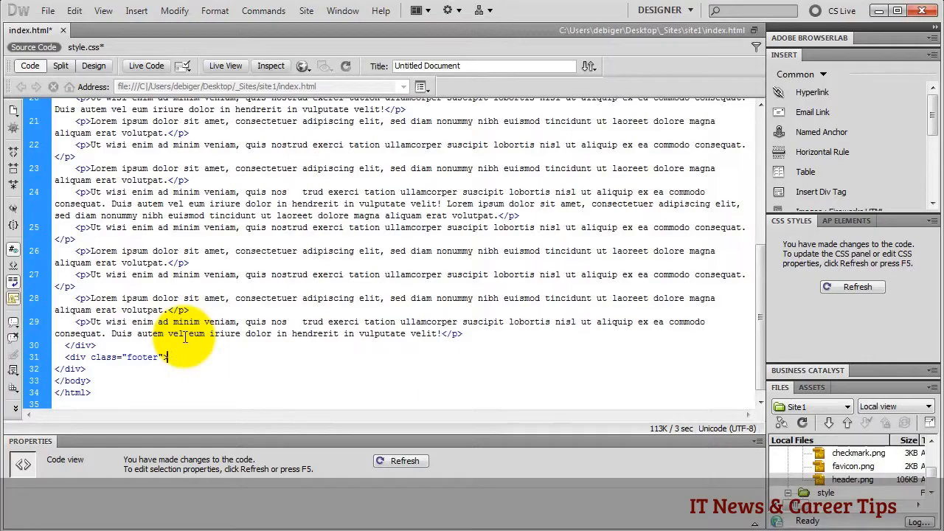
text(jhjkhkjhkj)
text(</div>)
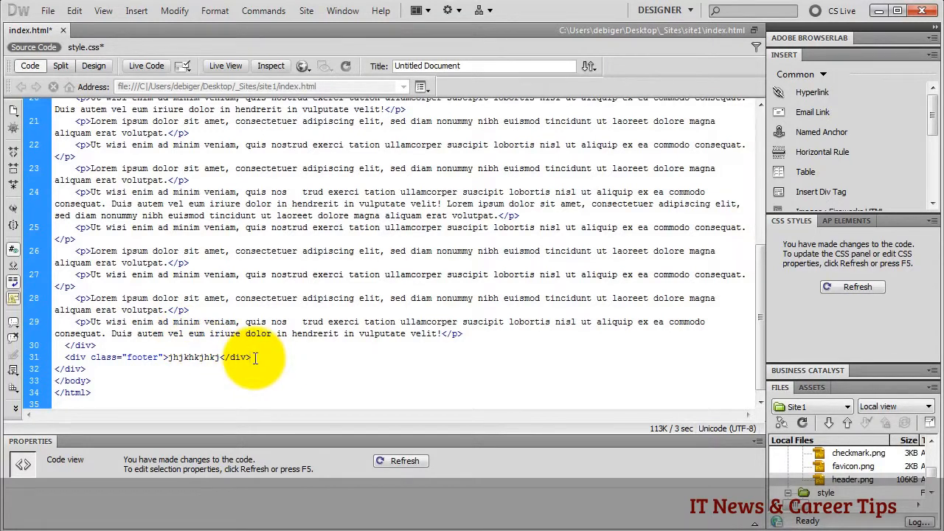
- Show the rendered page in Design view alongside the style.css code
click(93, 66)
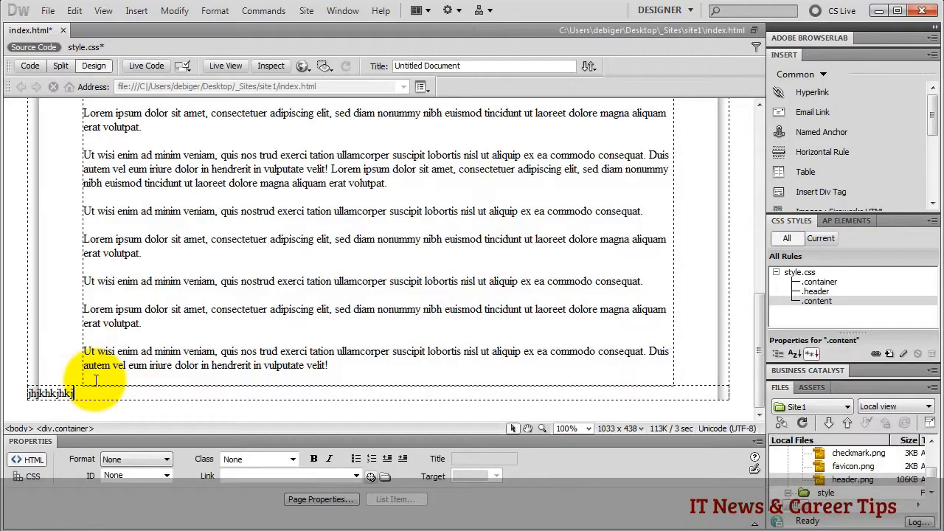
click(85, 48)
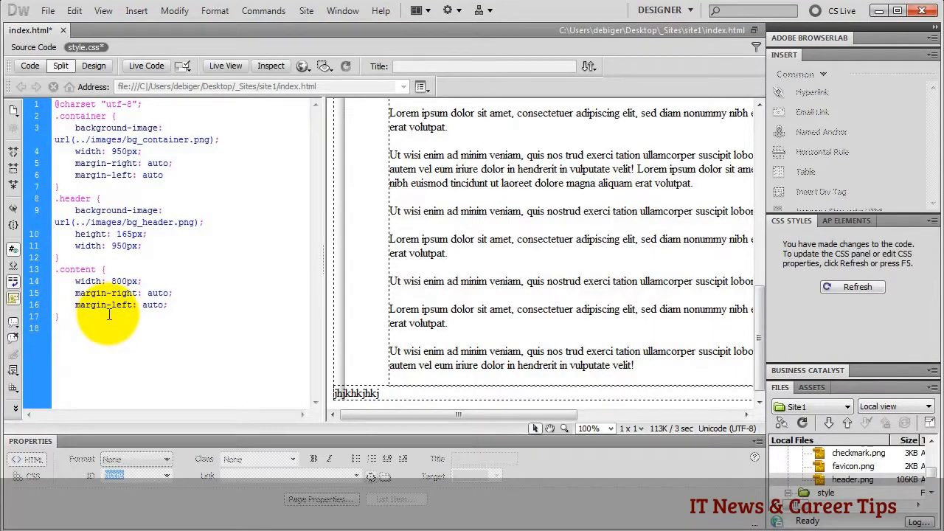
- Create the .footer rule in style.css with width 950px and height 120px
text(.footer {)
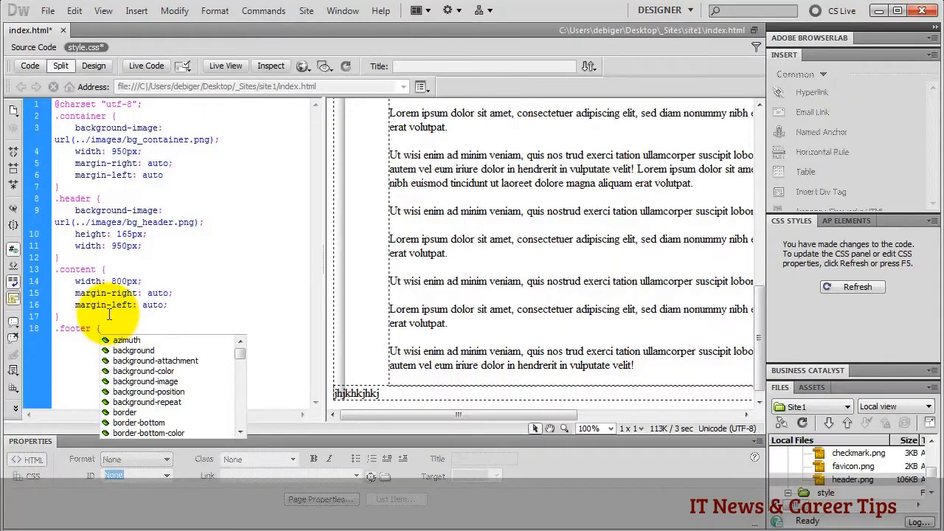
key(Return)
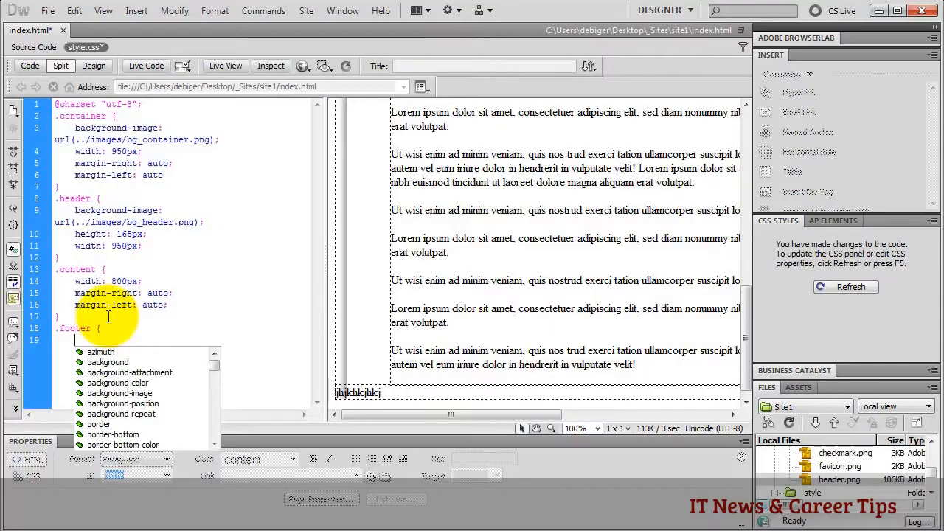
text(w)
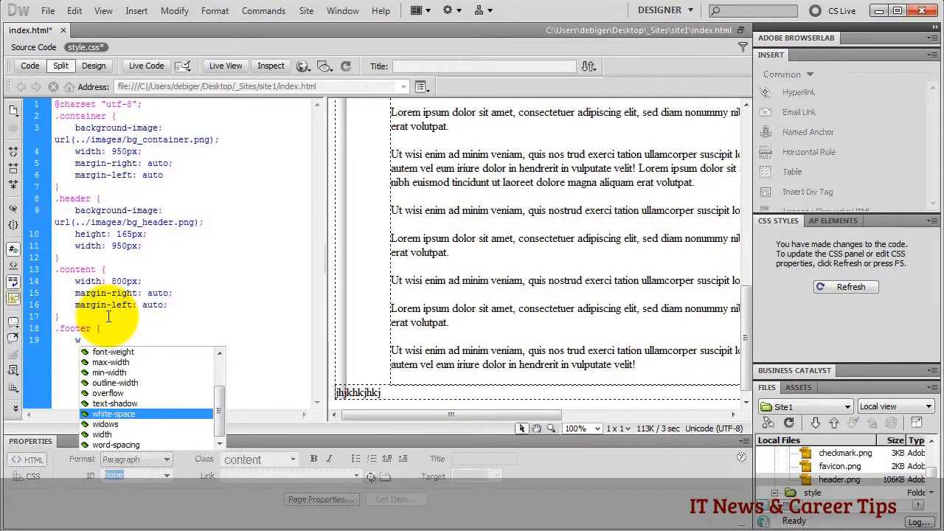
double_click(115, 433)
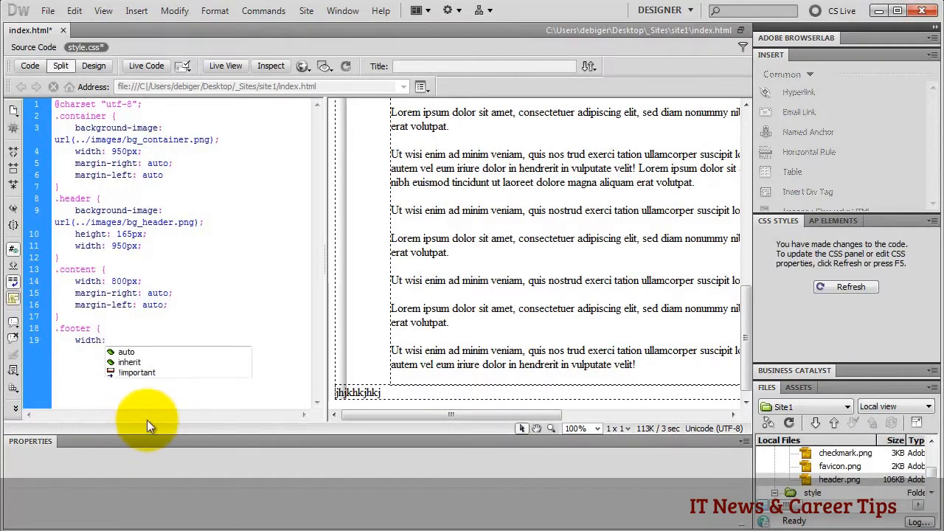
text(950)
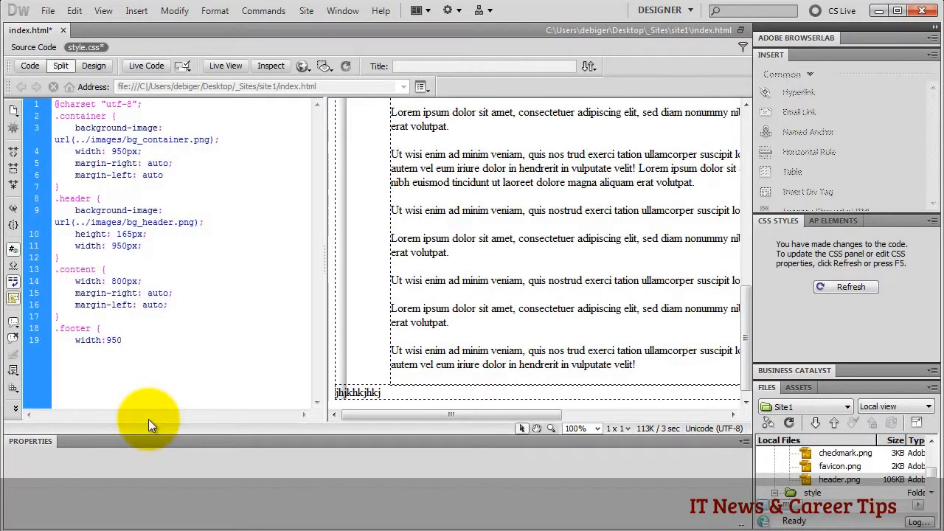
text(px;)
key(Return)
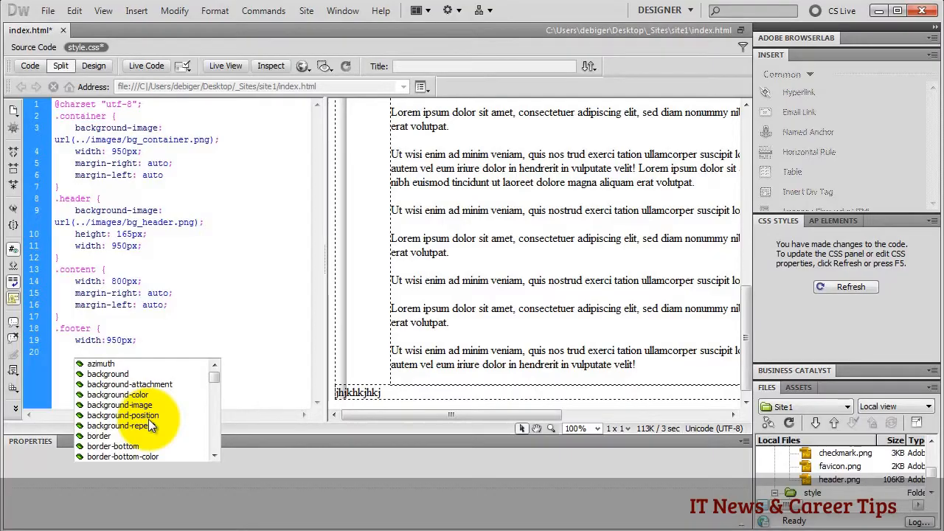
text(he)
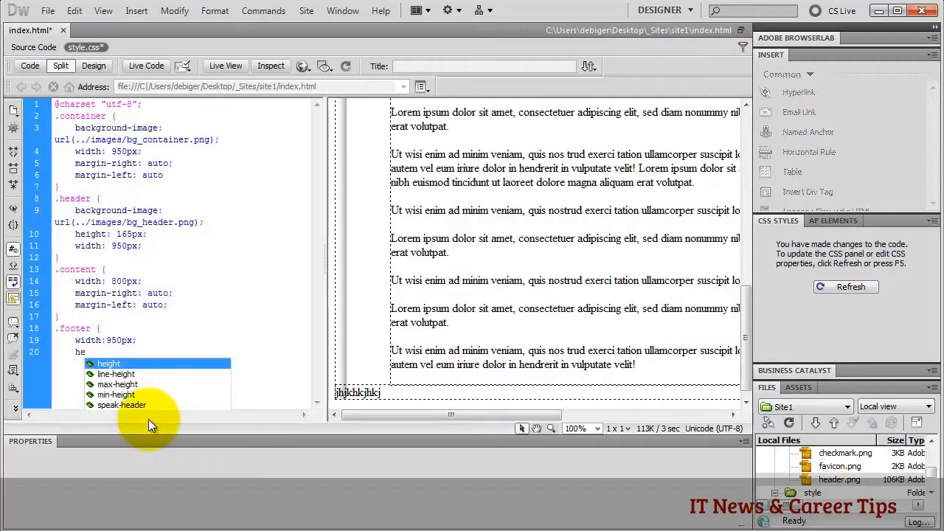
double_click(148, 365)
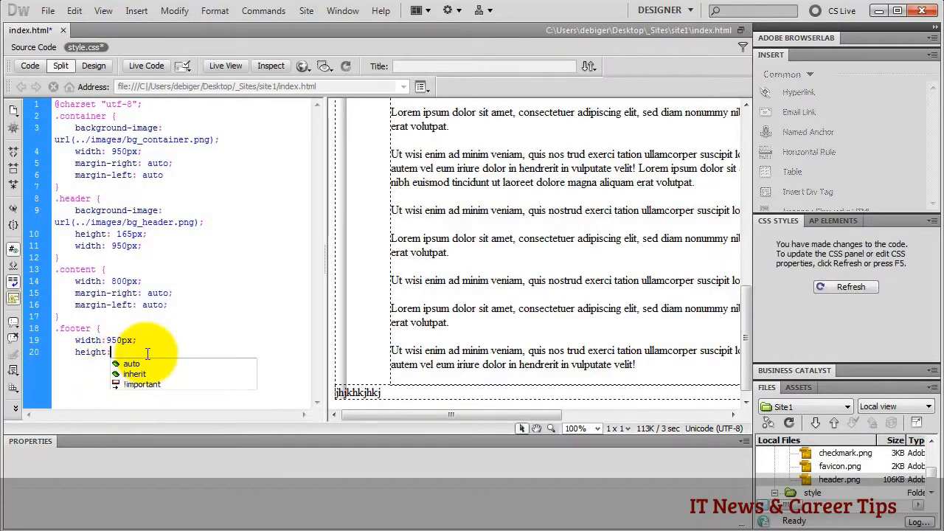
text(120px)
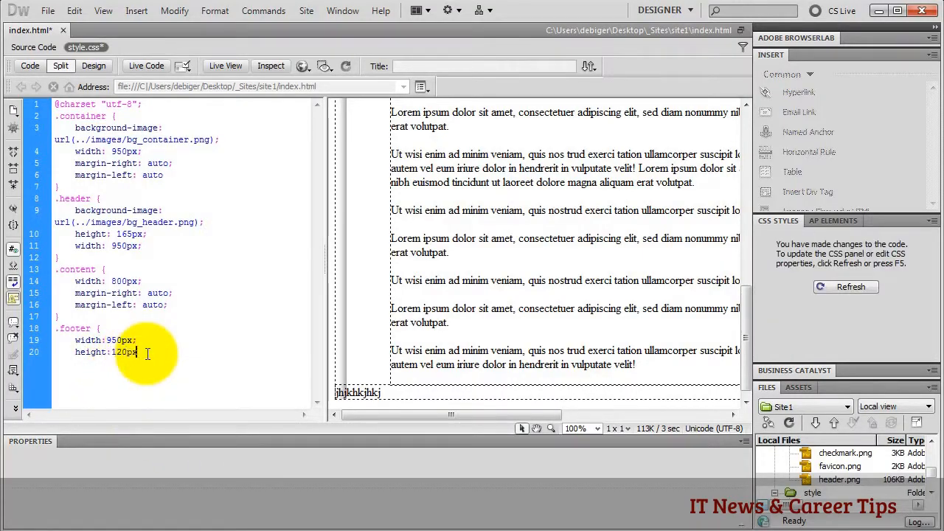
text(;;)
key(Return)
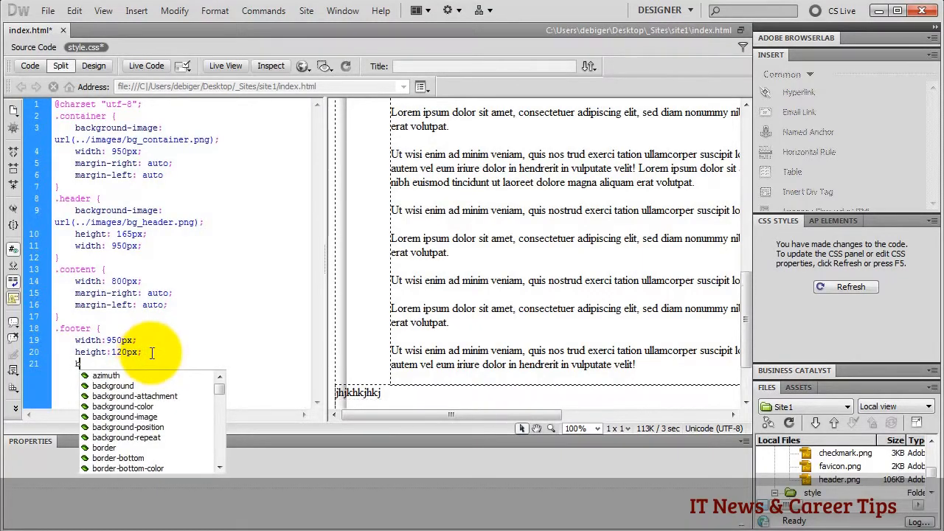
- Set the footer's background-image to ../images/bg_footer.png and show only the code
text(ba)
double_click(140, 405)
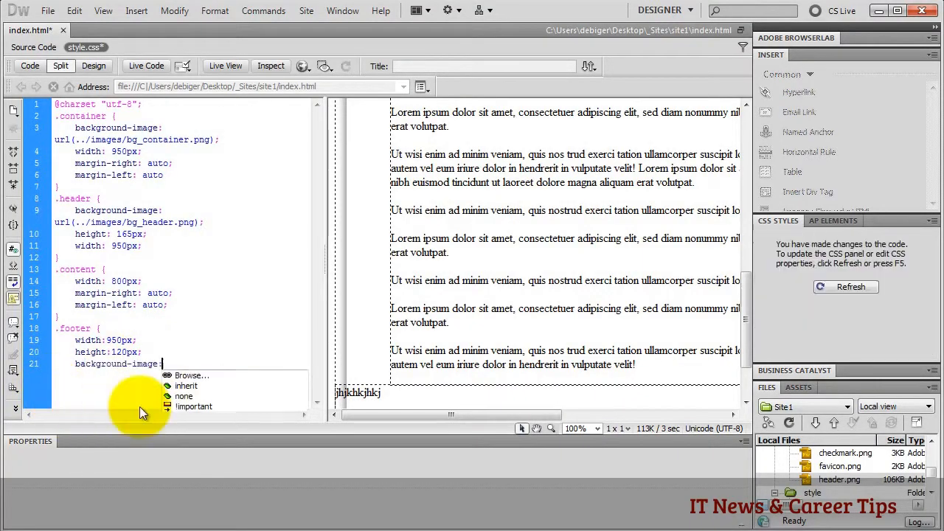
double_click(199, 375)
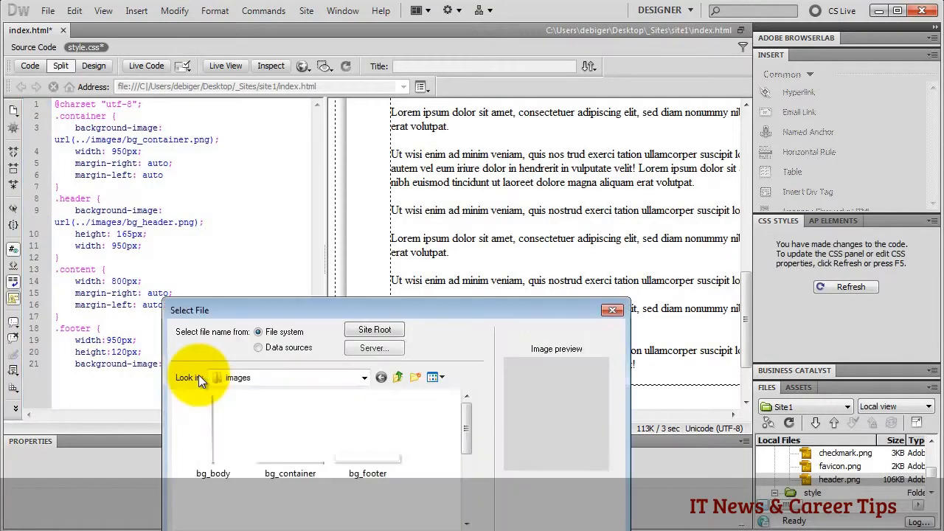
click(362, 447)
click(430, 516)
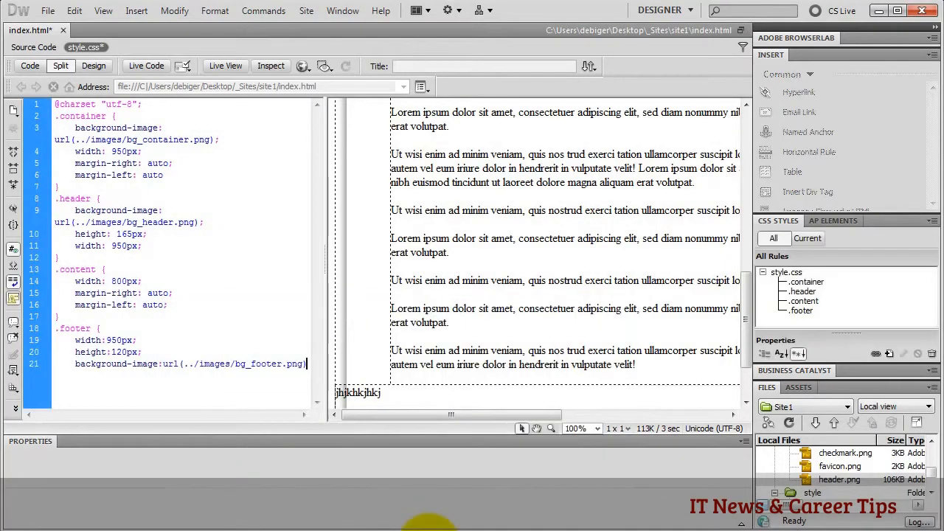
click(30, 66)
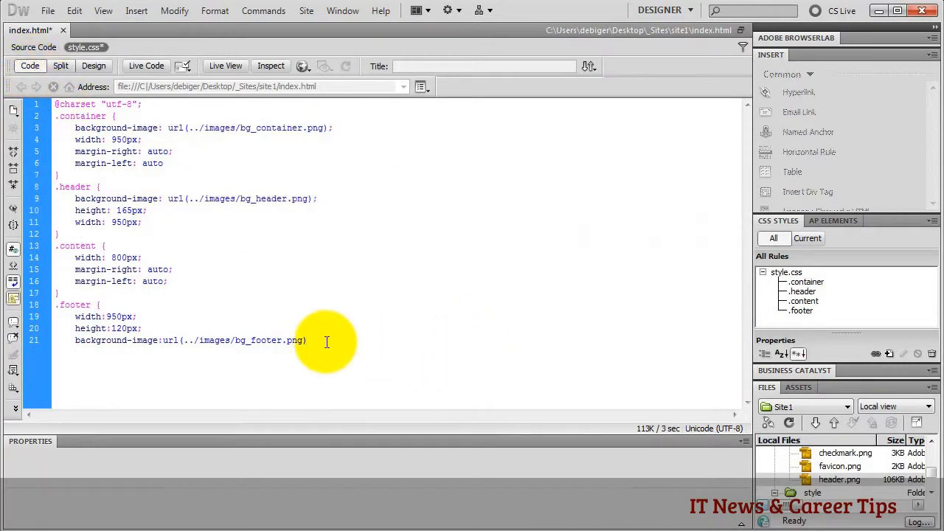
- Add margin-top: 70px and text-align: center to .footer and close the rule with a brace
text(;)
key(Return)
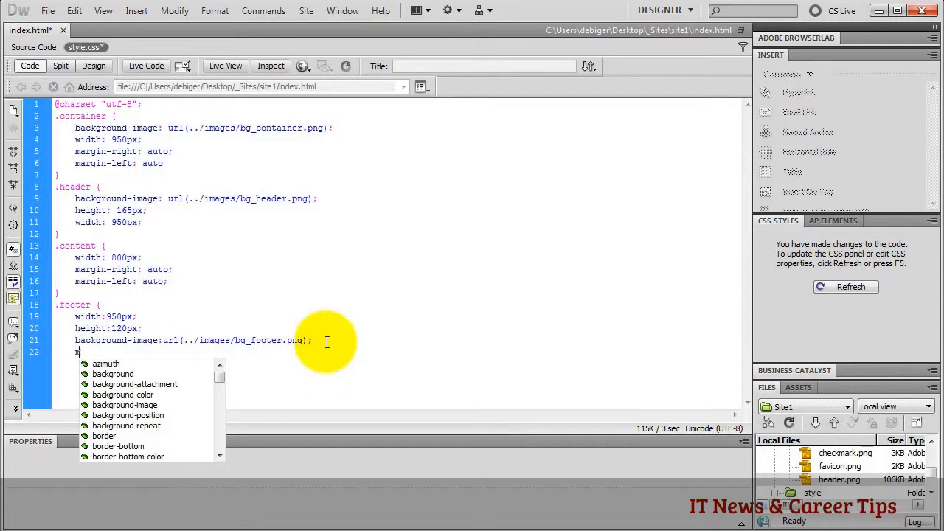
text(mar)
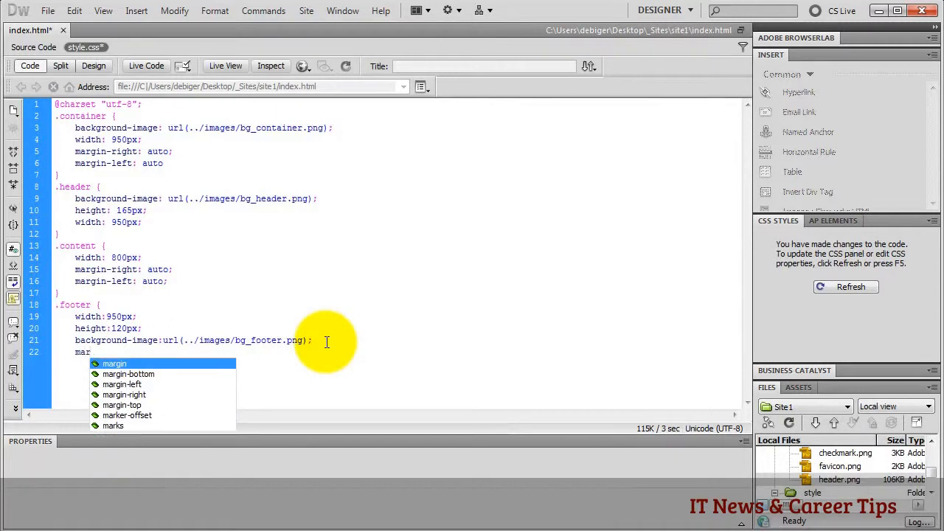
double_click(129, 405)
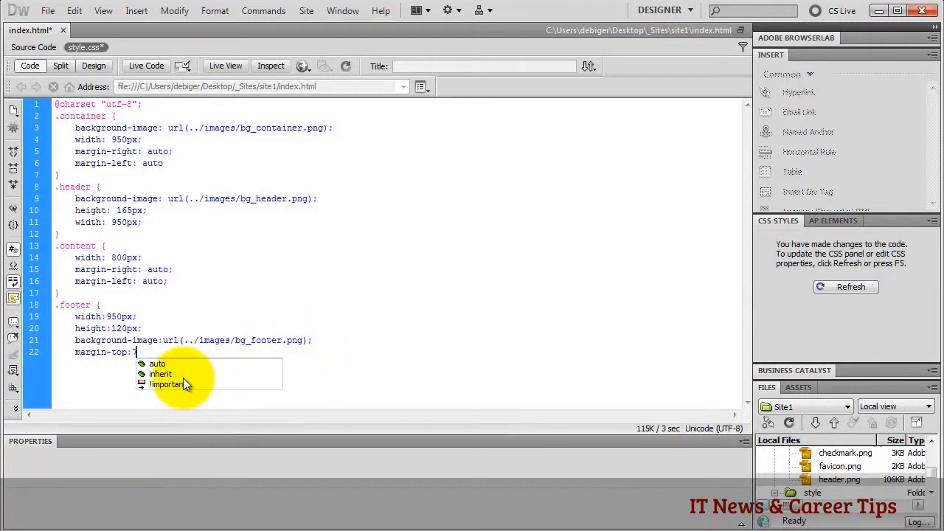
text(70px;)
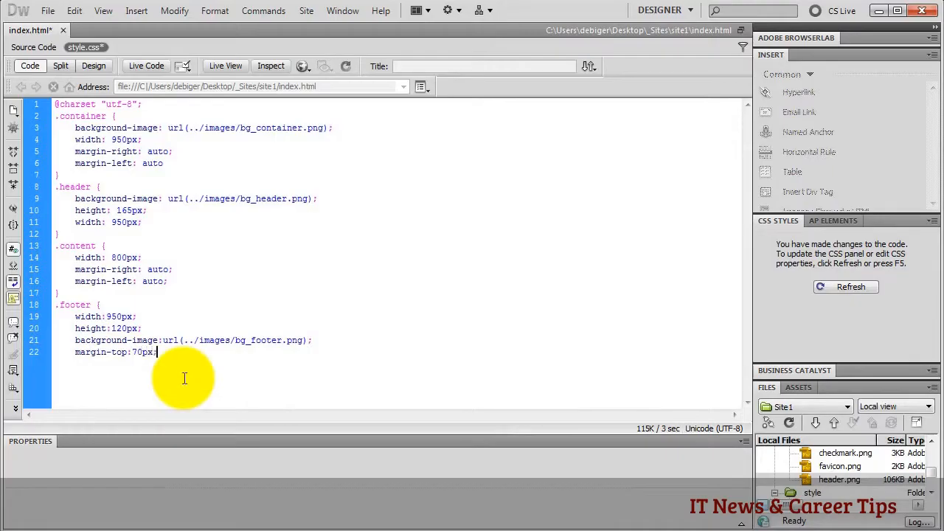
key(Return)
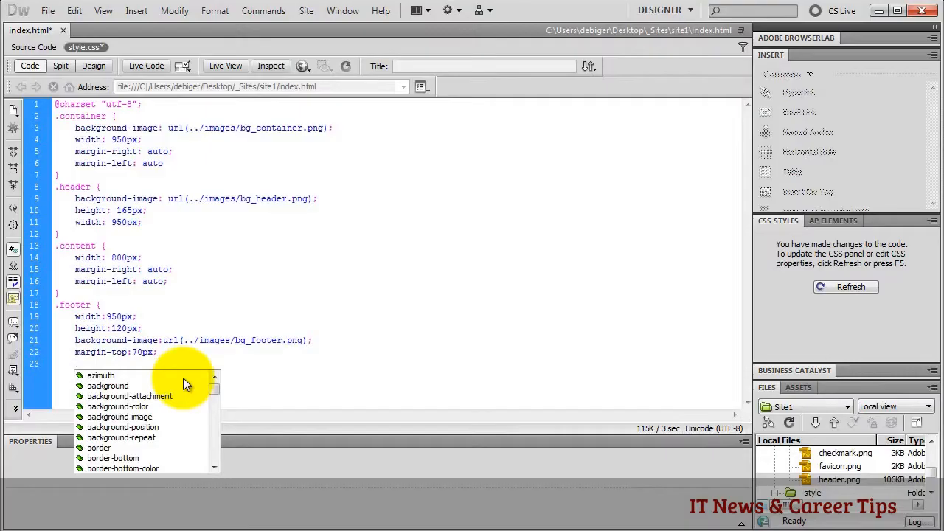
text(tex)
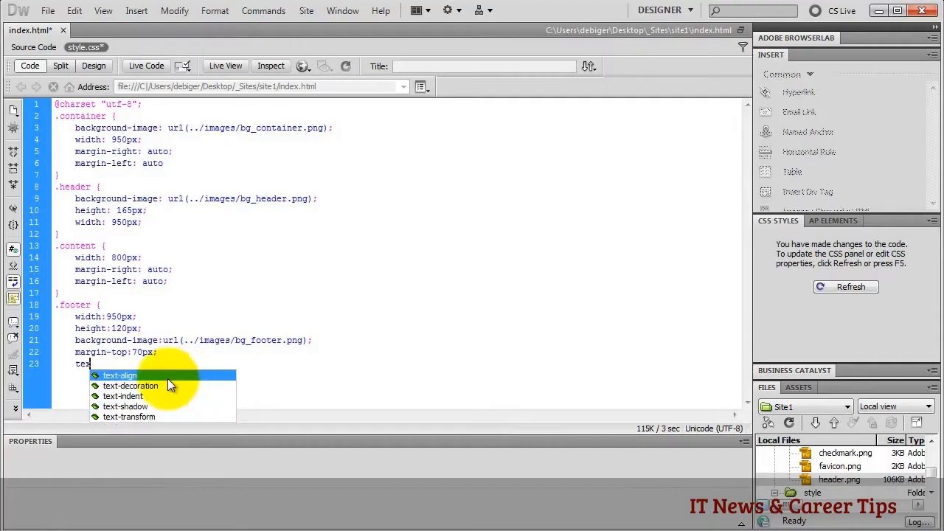
key(Return)
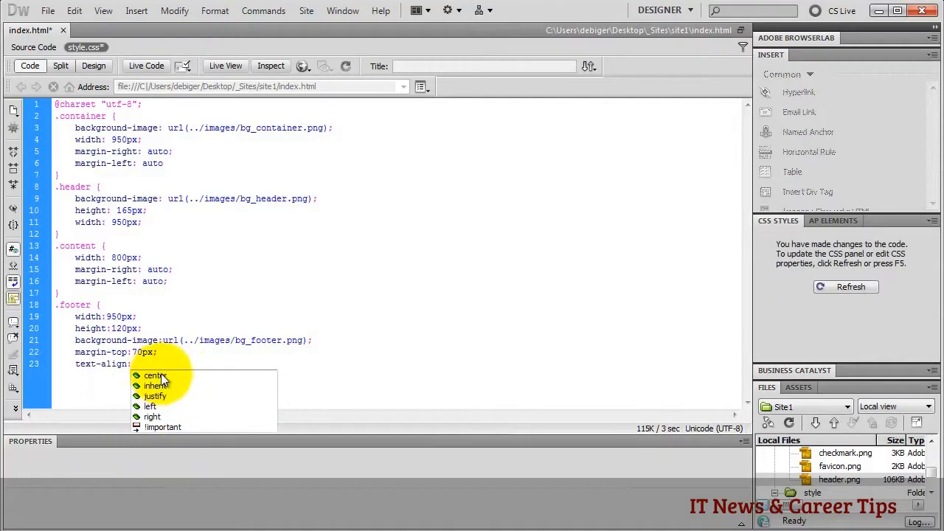
key(Return)
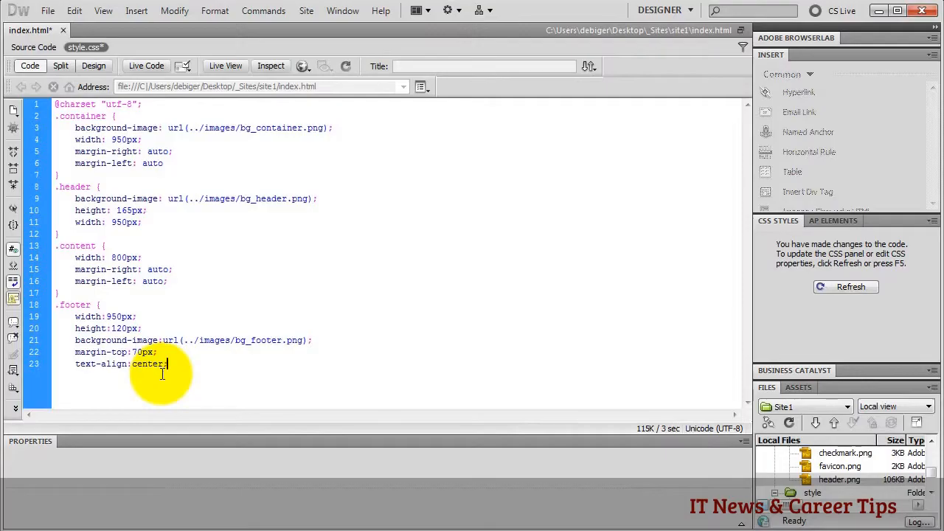
key(Return)
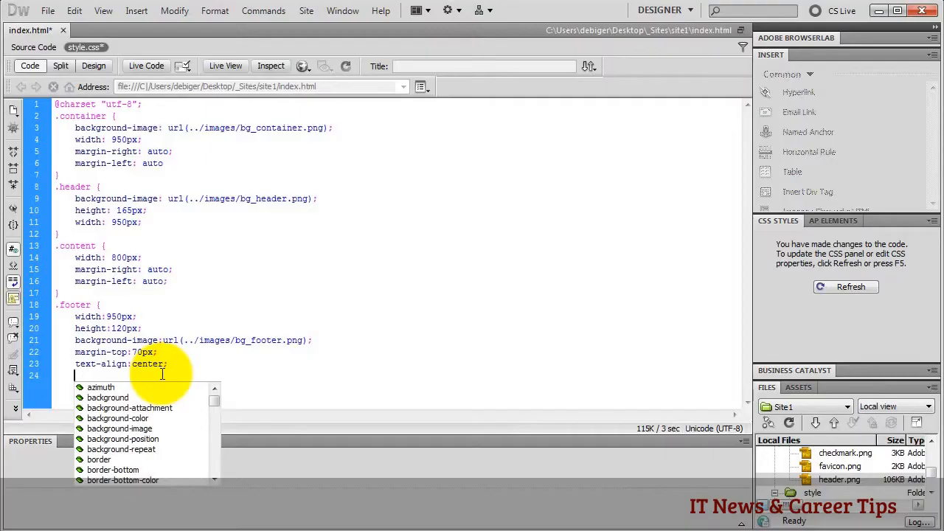
text(})
key(Return)
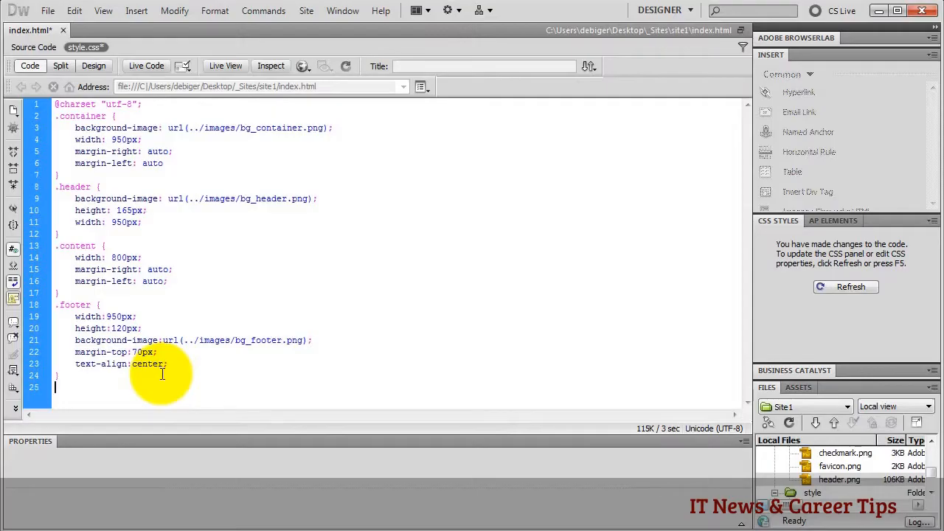
- In Design view, replace the footer placeholder with the pasted '©2012 Company' and 'Order Contact Us' lines
click(94, 67)
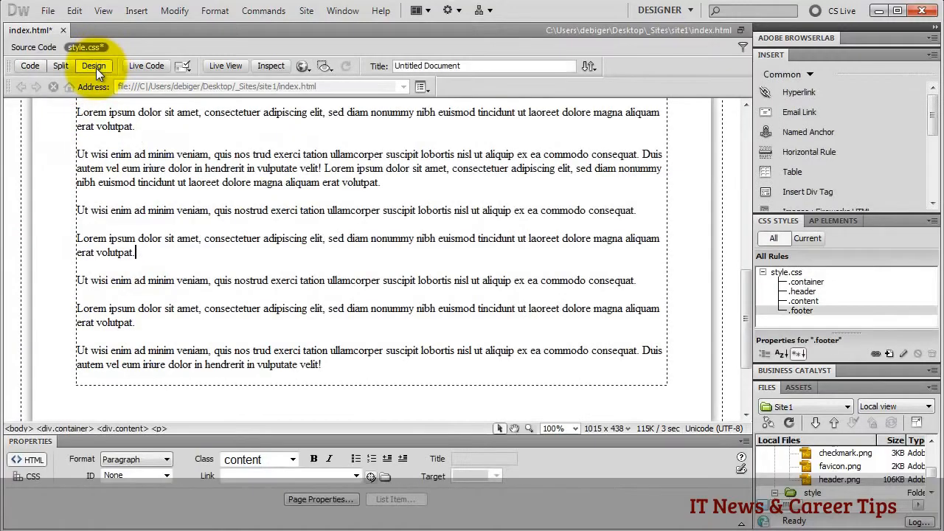
scroll(359, 263, down, 3)
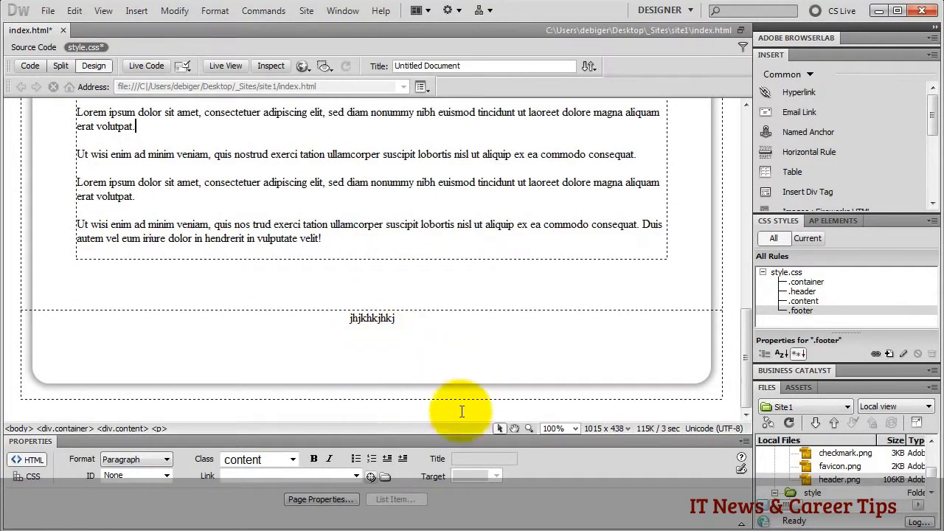
drag(404, 320, 334, 319)
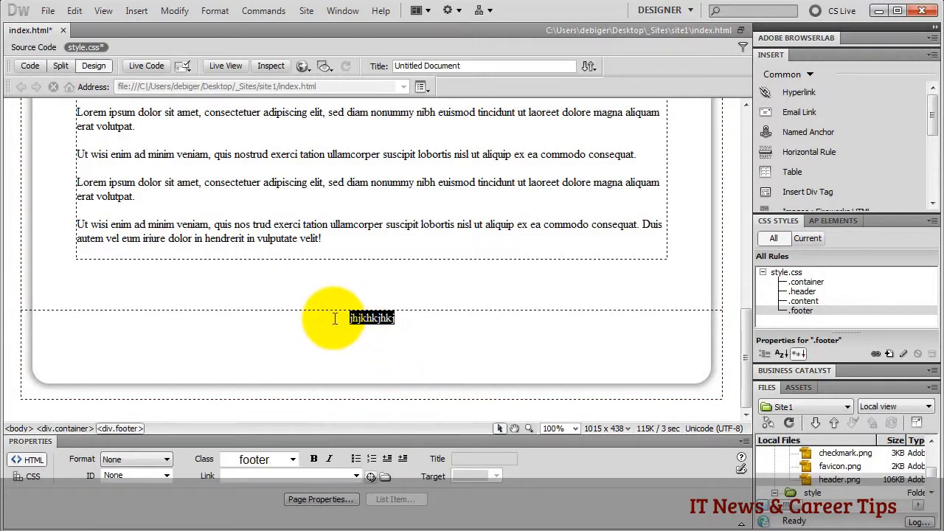
key(Delete)
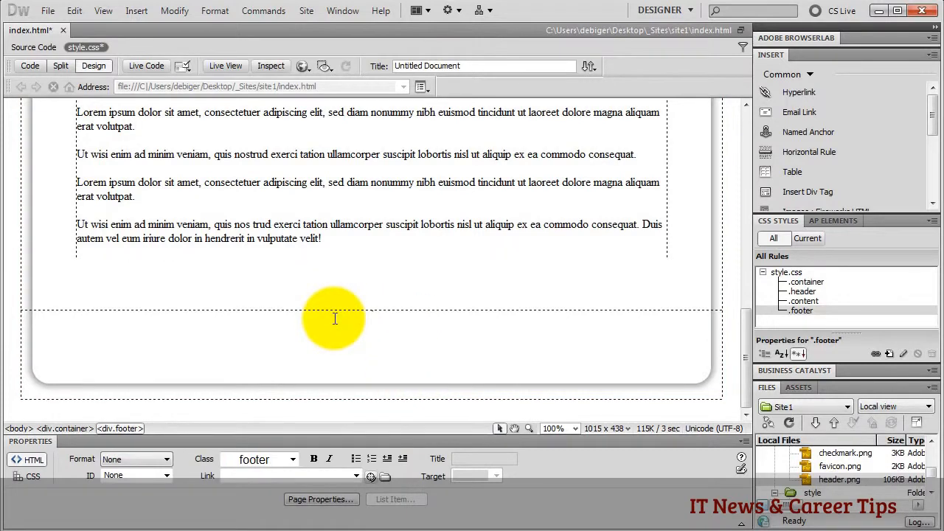
text(©2012 Company Order Contact Us)
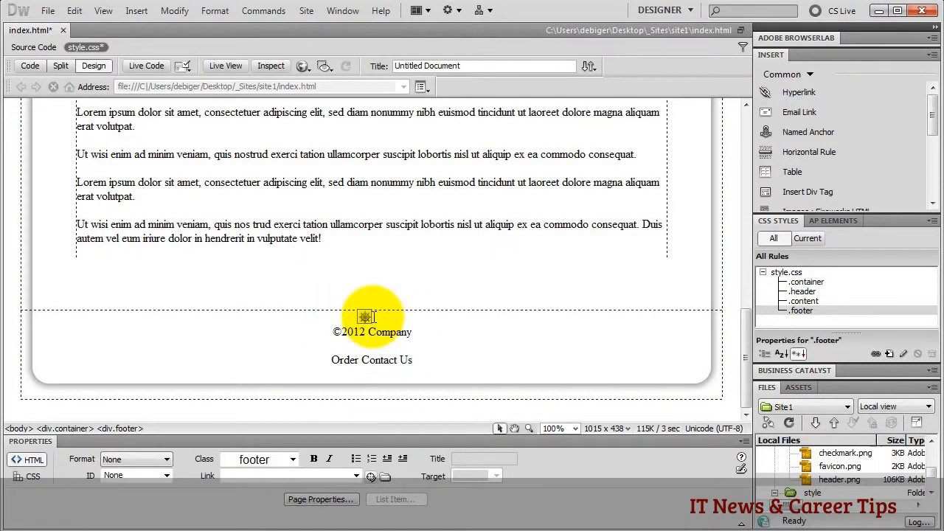
click(385, 361)
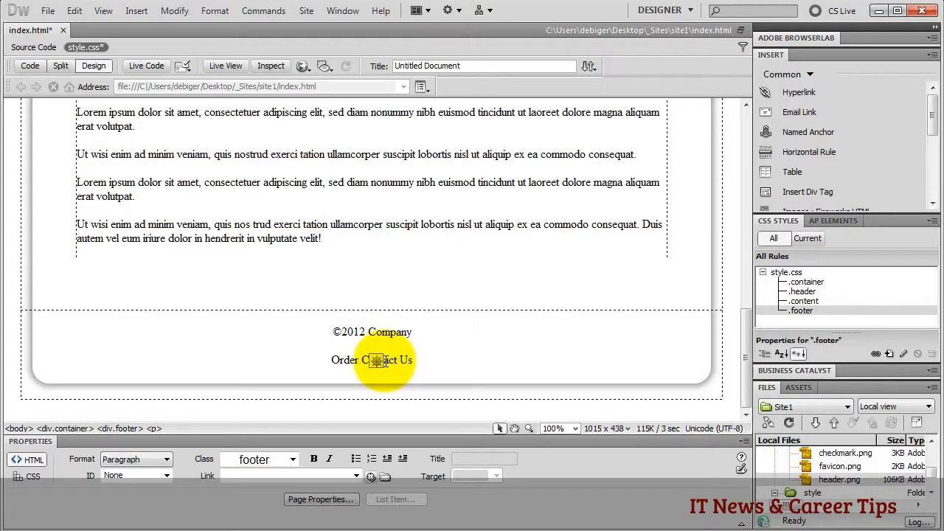
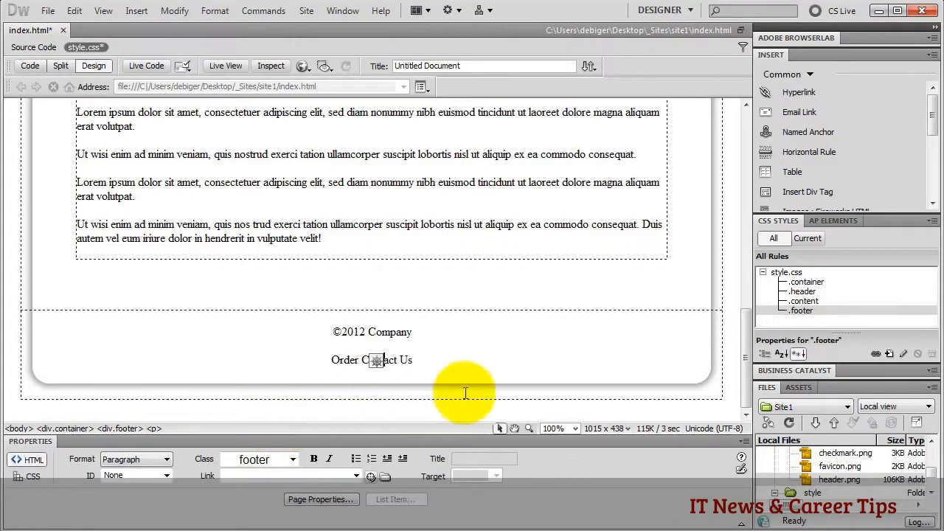
- Open the New CSS Rule dialog from the CSS Styles panel
click(888, 351)
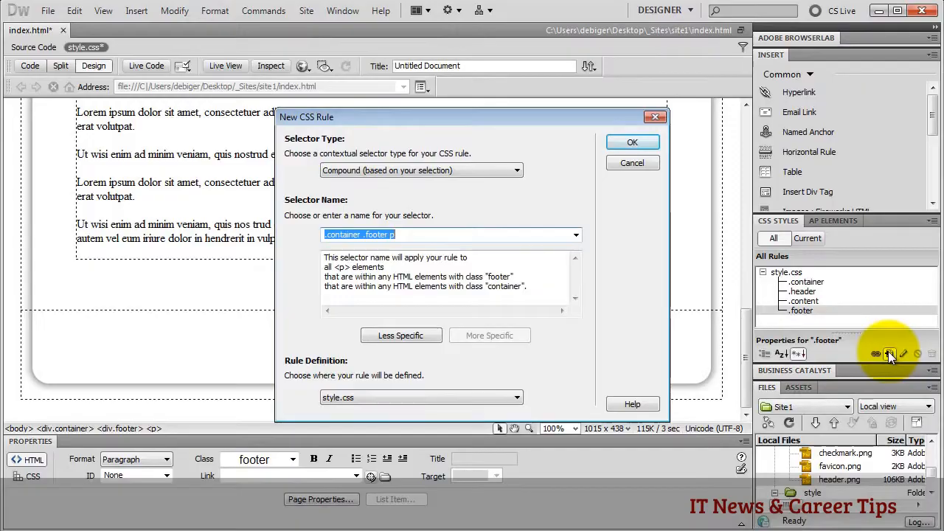
- Create a Tag-type CSS rule for body, defined in style.css
click(509, 170)
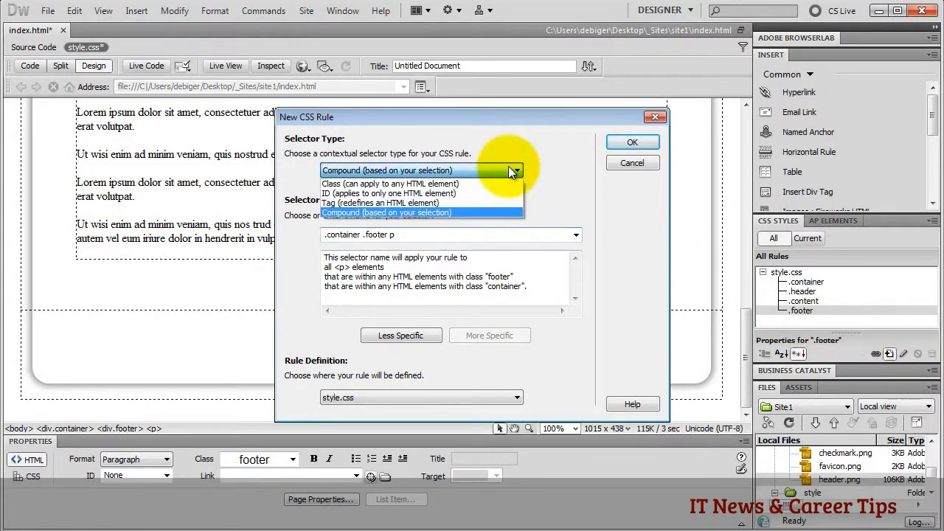
click(437, 203)
click(576, 236)
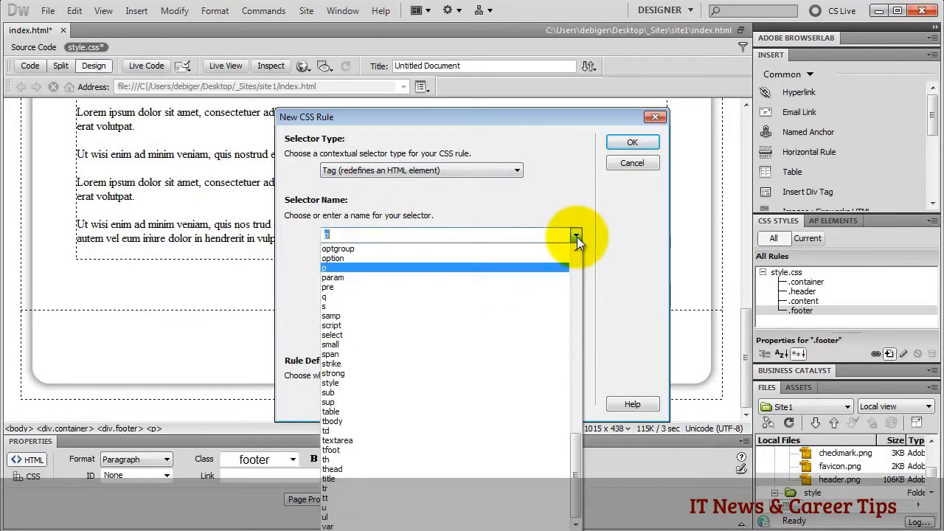
text(bo)
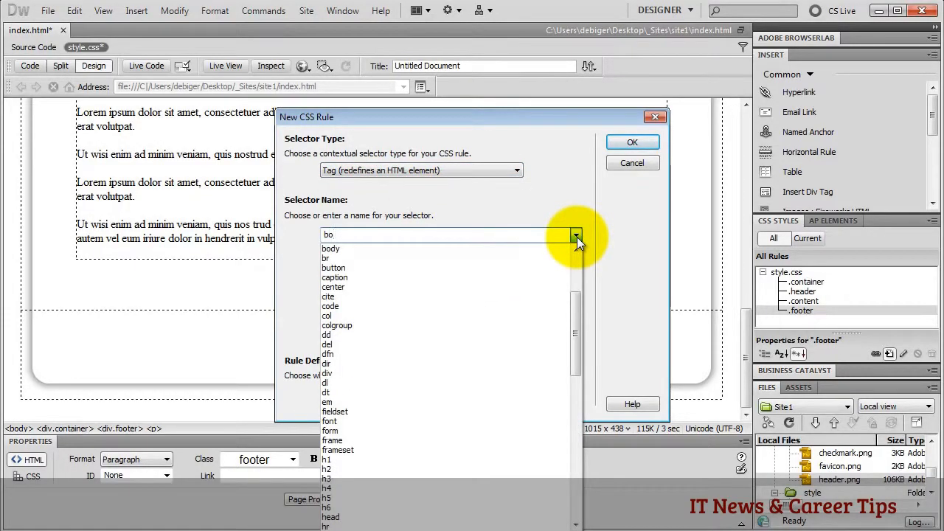
click(341, 250)
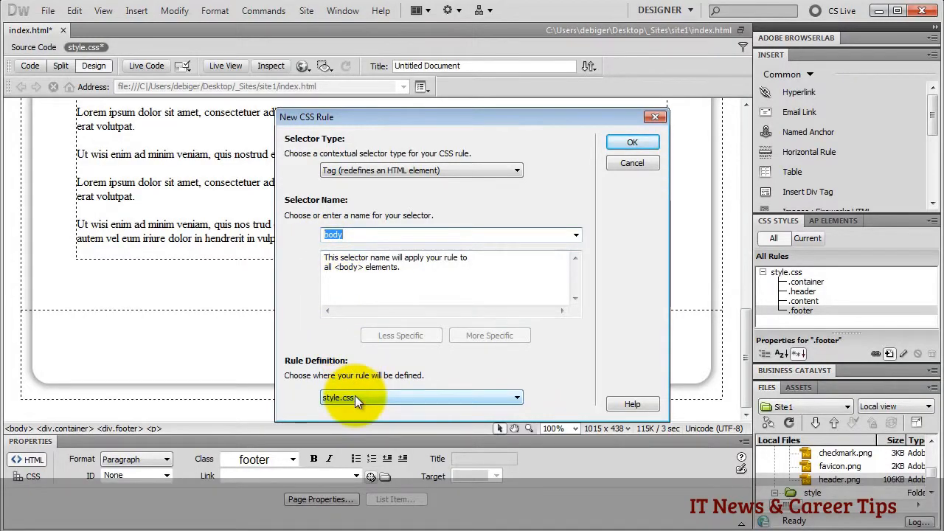
click(627, 143)
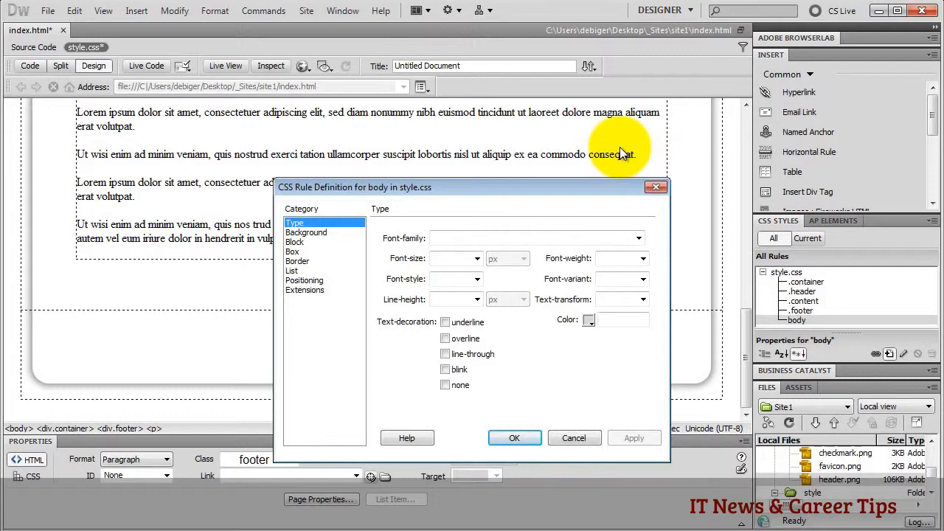
- Give the body a bg_body.png background image repeated horizontally (repeat-x)
click(318, 234)
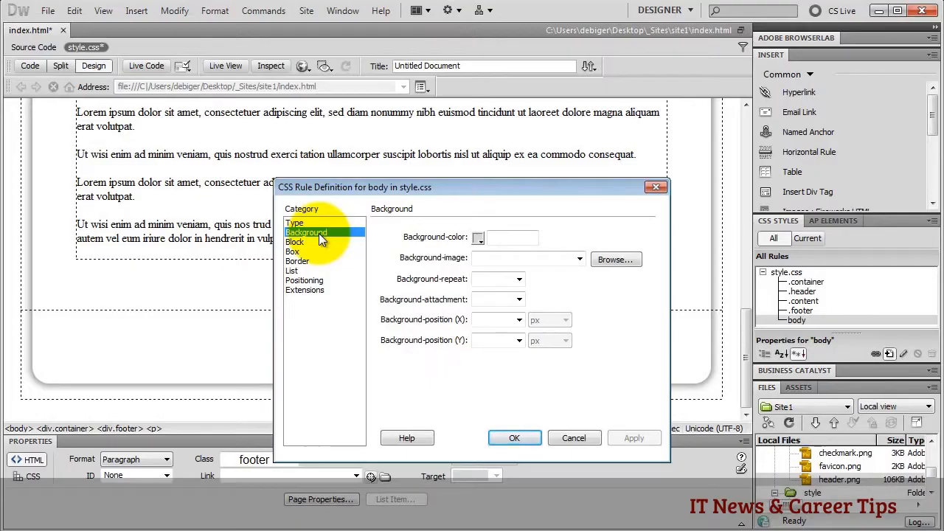
click(610, 261)
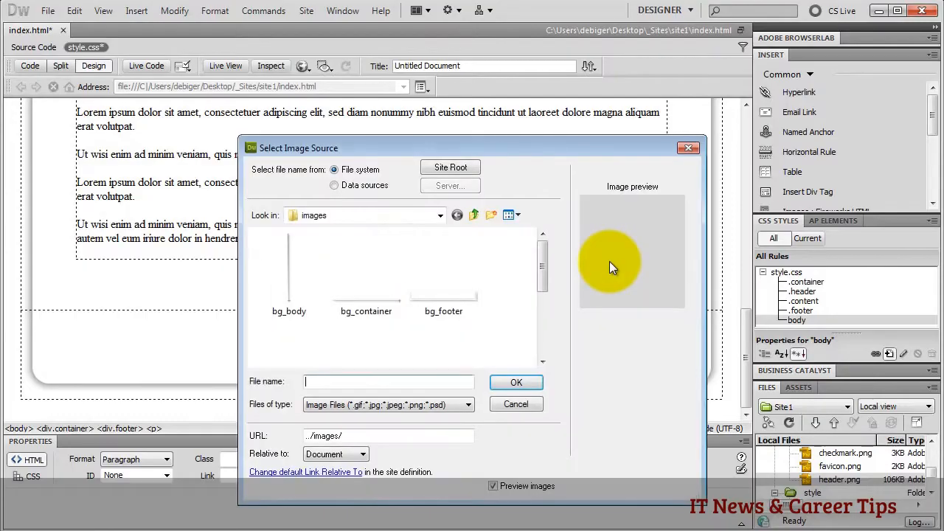
click(302, 295)
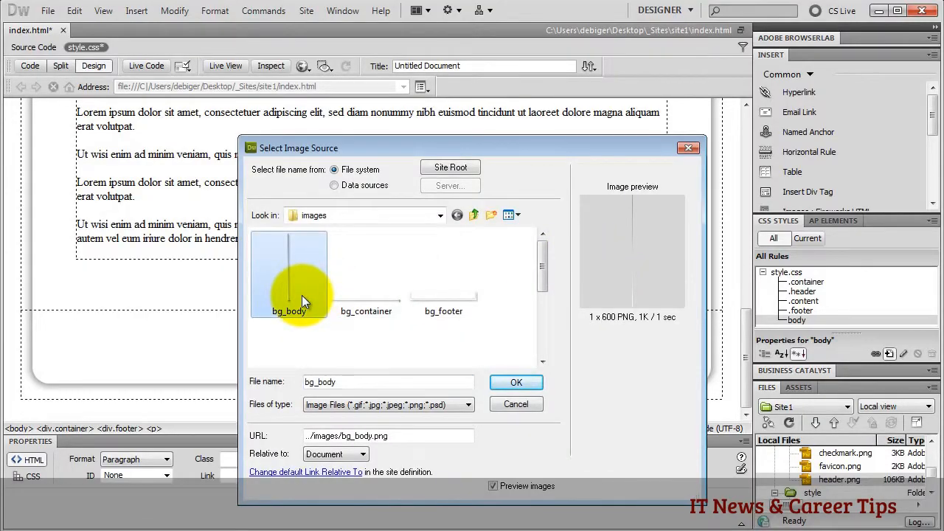
click(514, 382)
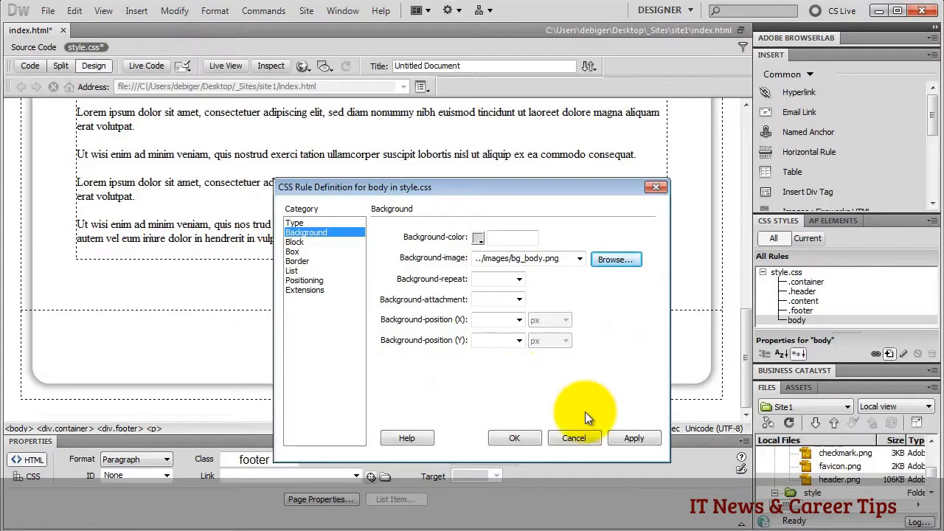
click(630, 436)
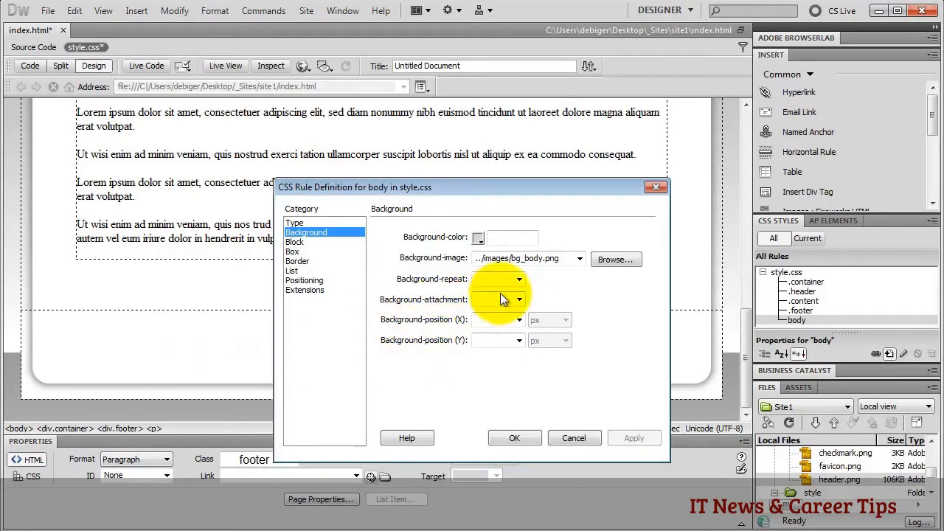
click(519, 279)
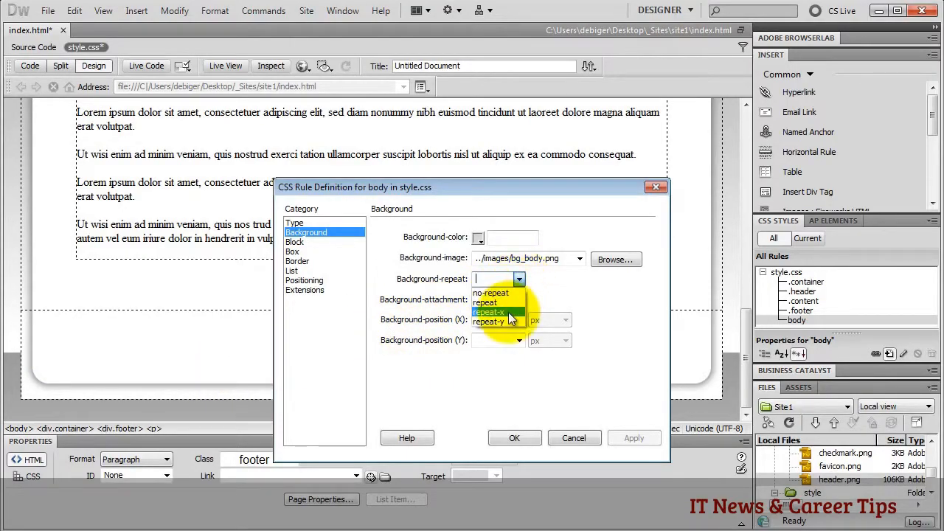
click(508, 313)
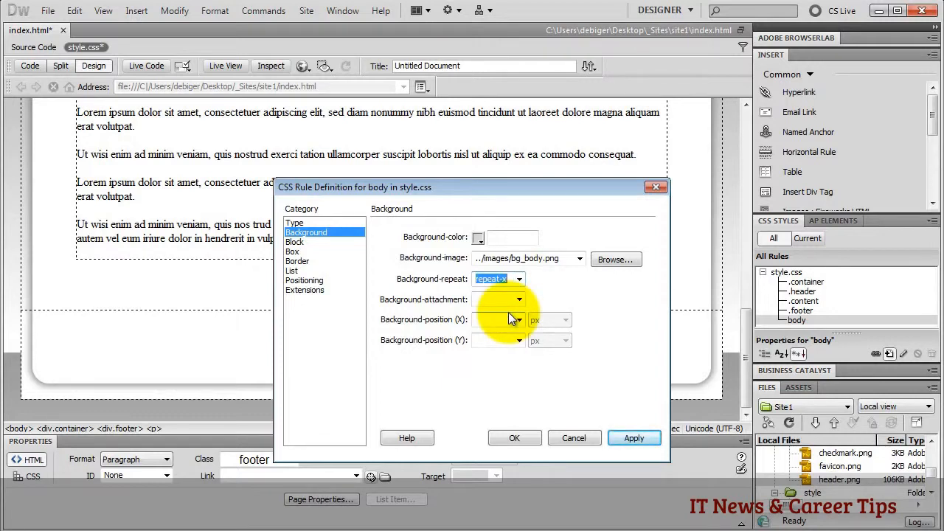
- Set the body's top margin alone to 0
click(295, 253)
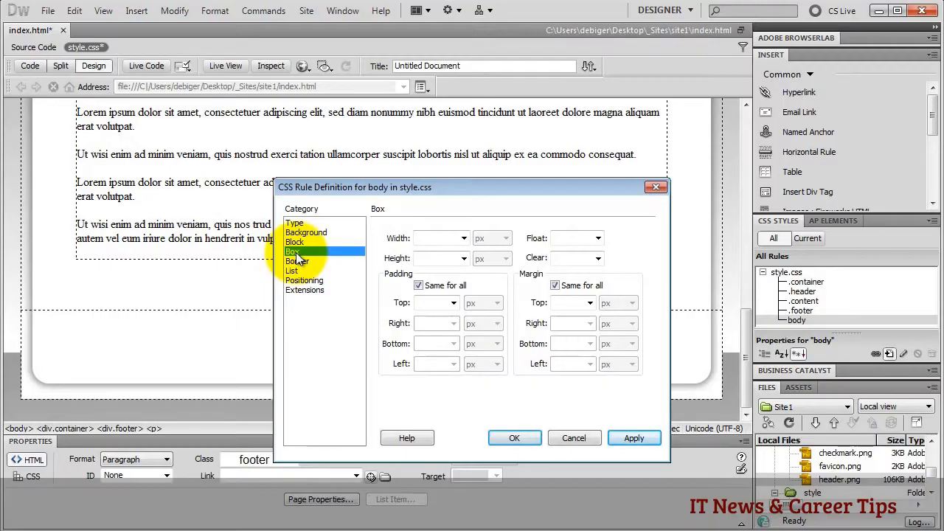
click(555, 286)
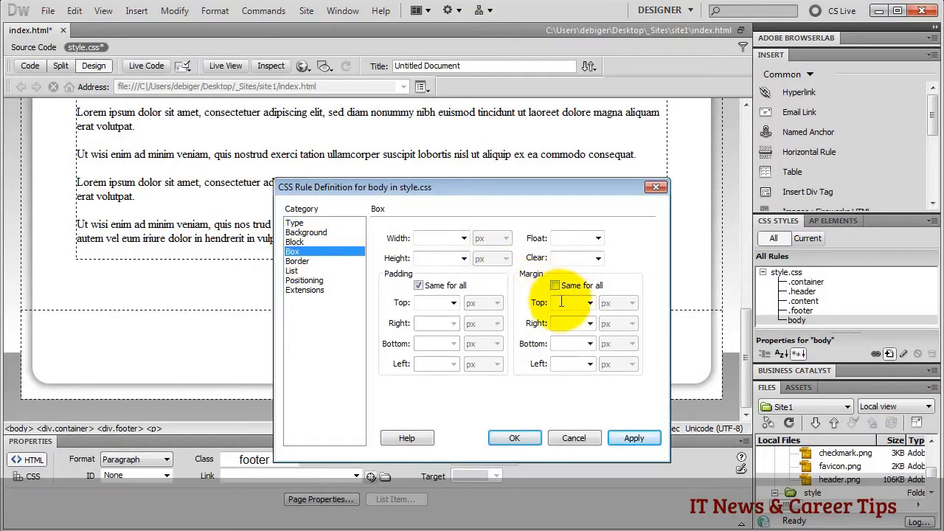
click(559, 303)
text(0)
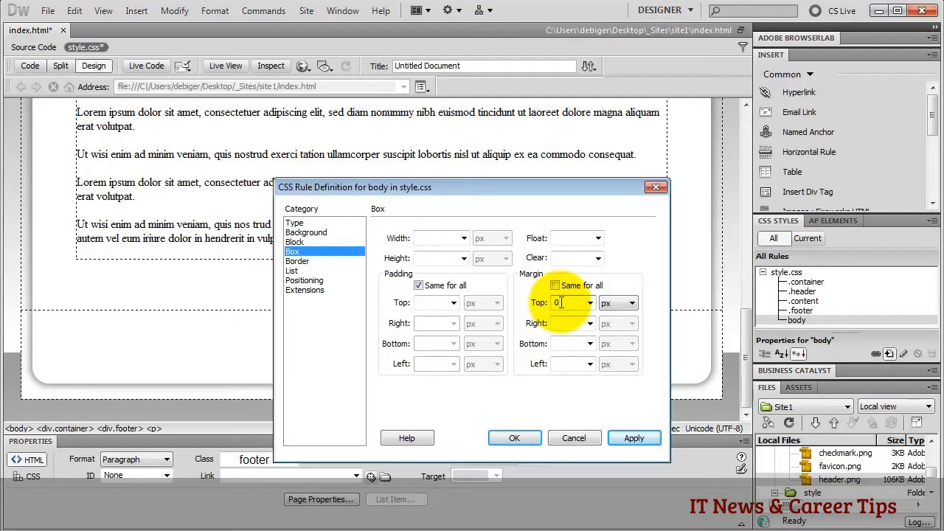
click(305, 223)
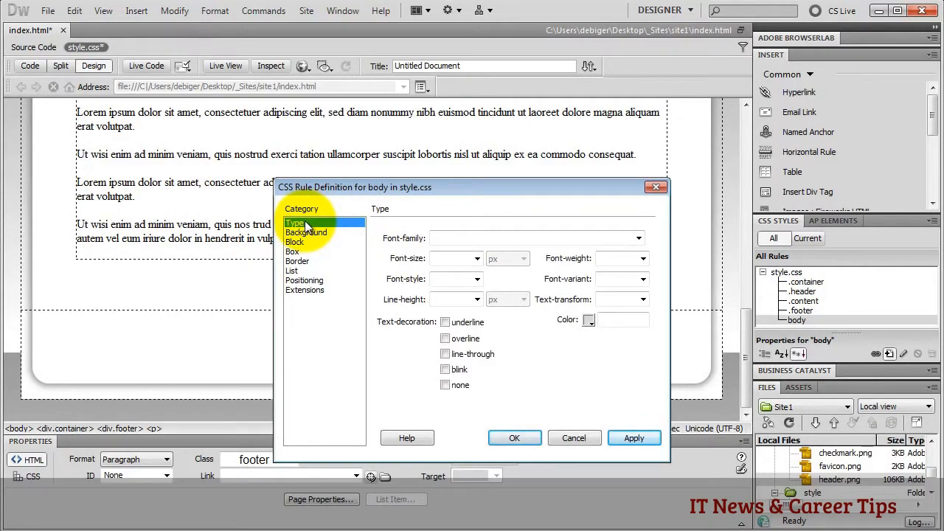
- Set the body font to Arial, Helvetica, sans-serif at 16 px and save the rule
click(443, 239)
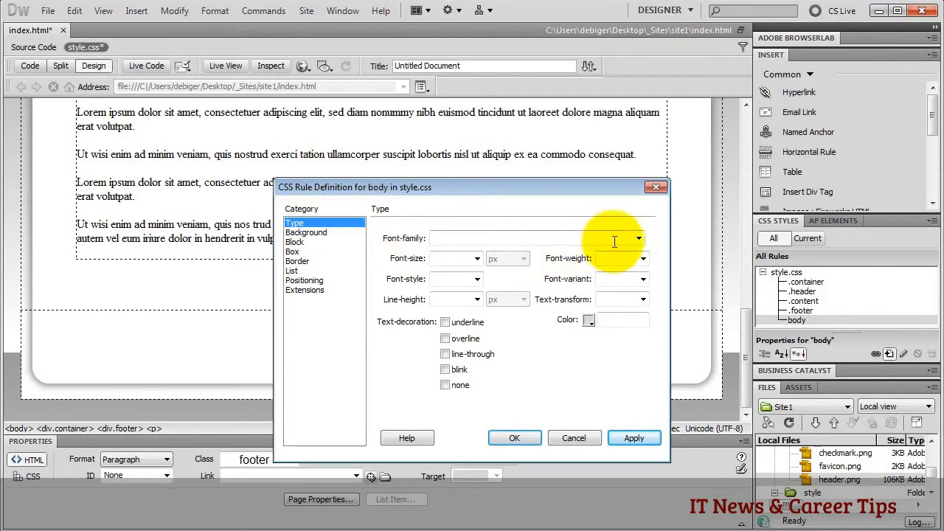
click(638, 239)
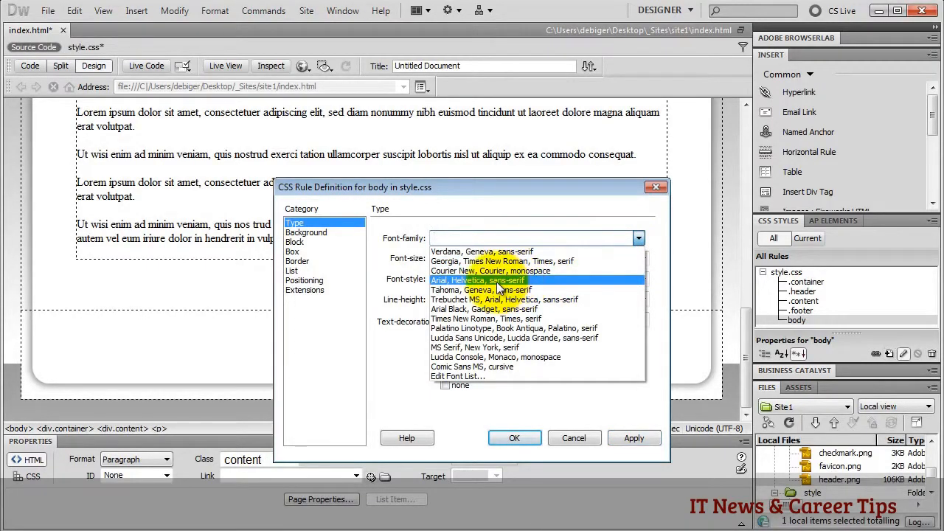
click(496, 282)
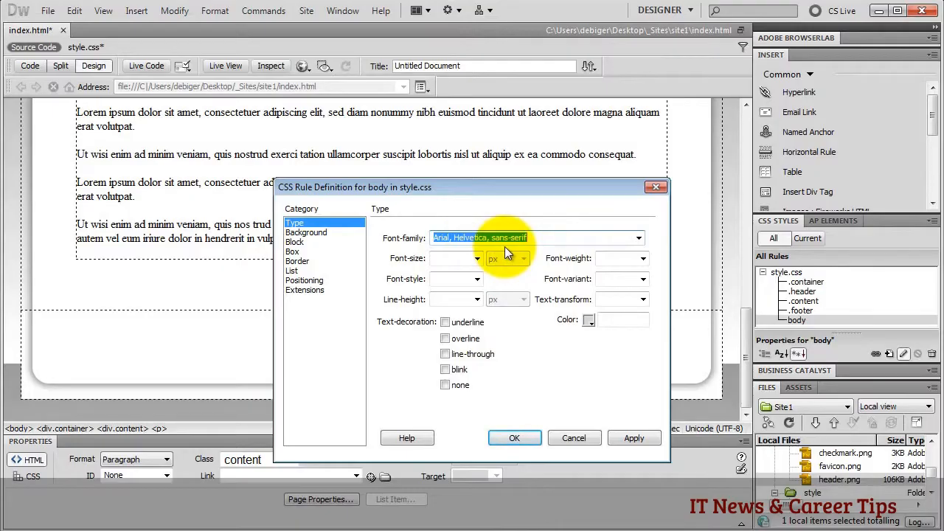
click(639, 238)
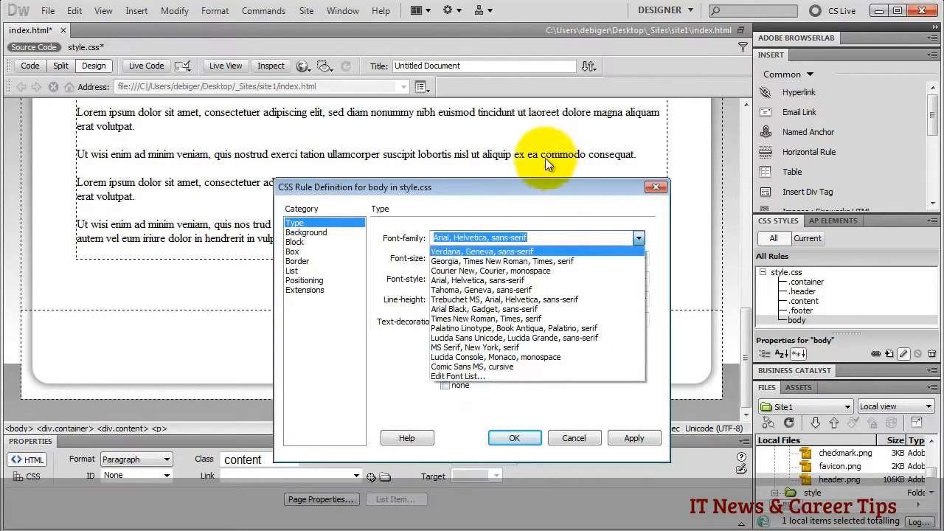
click(421, 255)
click(446, 258)
text(16)
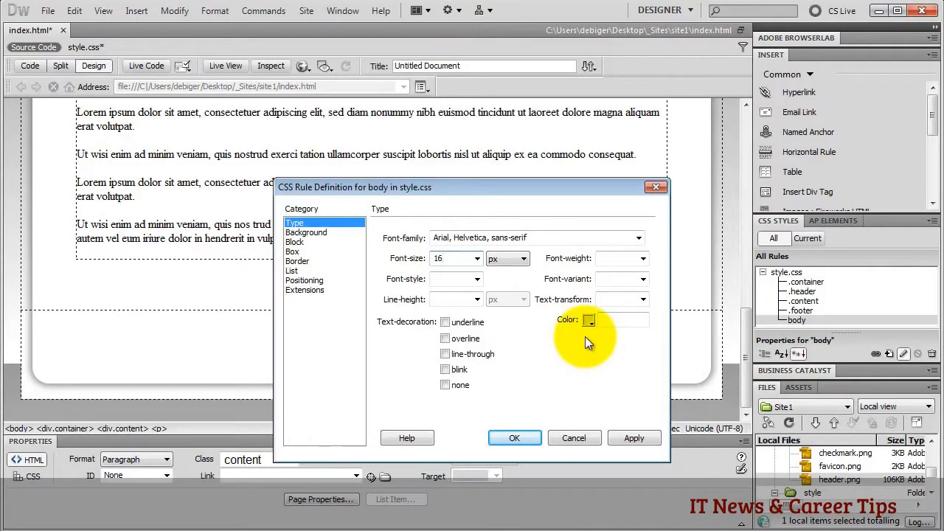
click(513, 440)
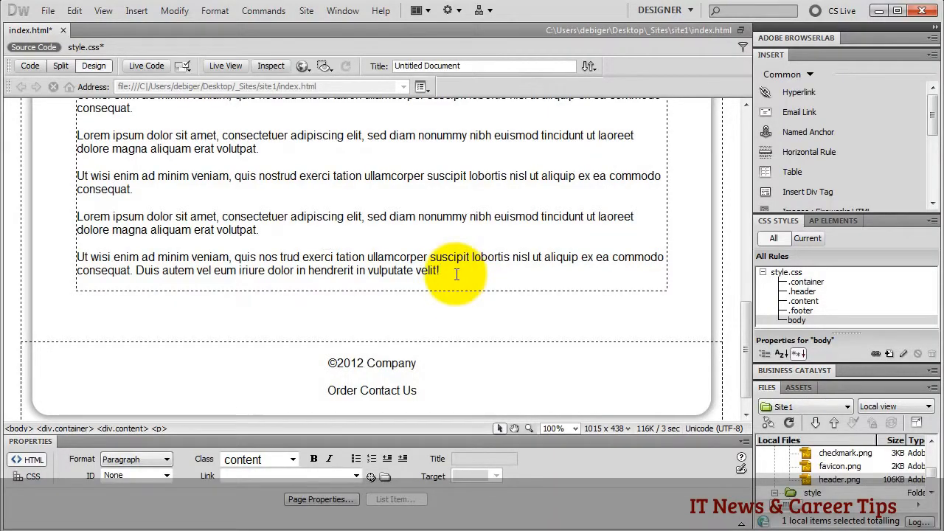
- Format the Headline text as Heading 1
scroll(455, 273, up, 10)
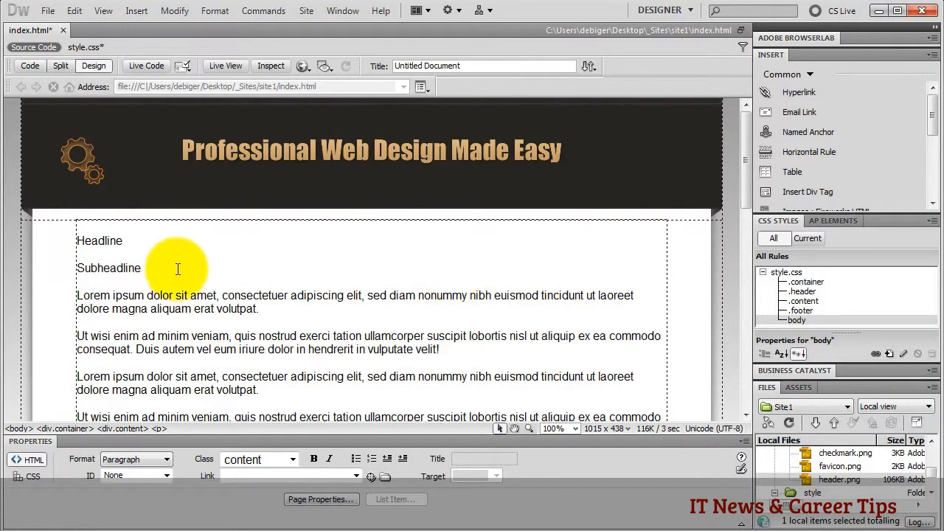
click(104, 240)
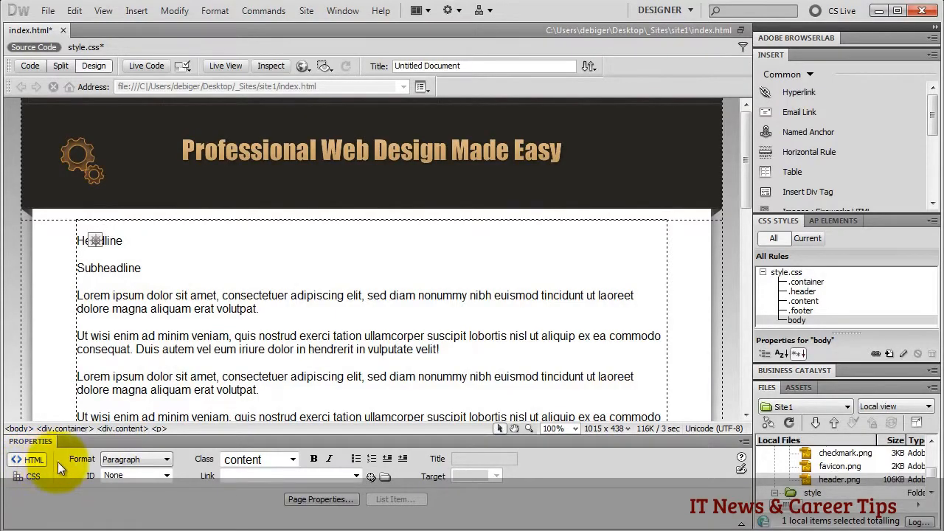
click(163, 463)
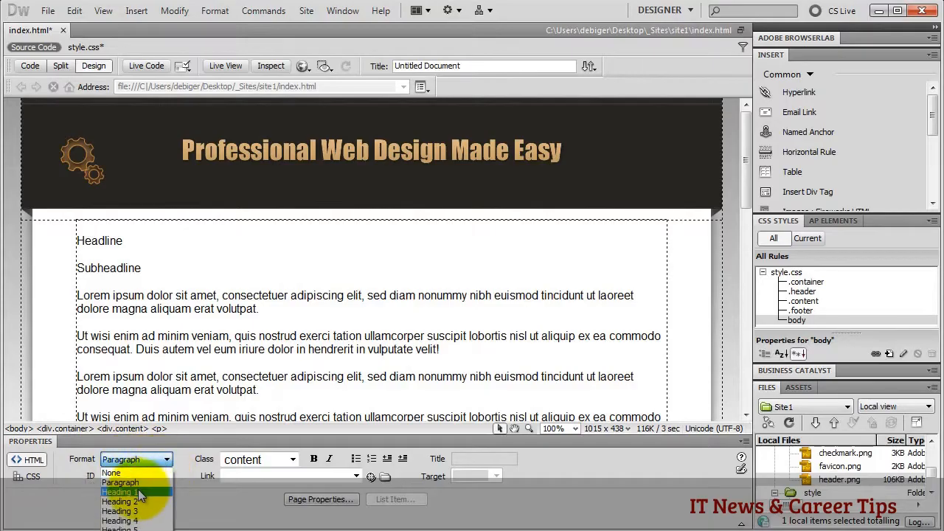
click(138, 492)
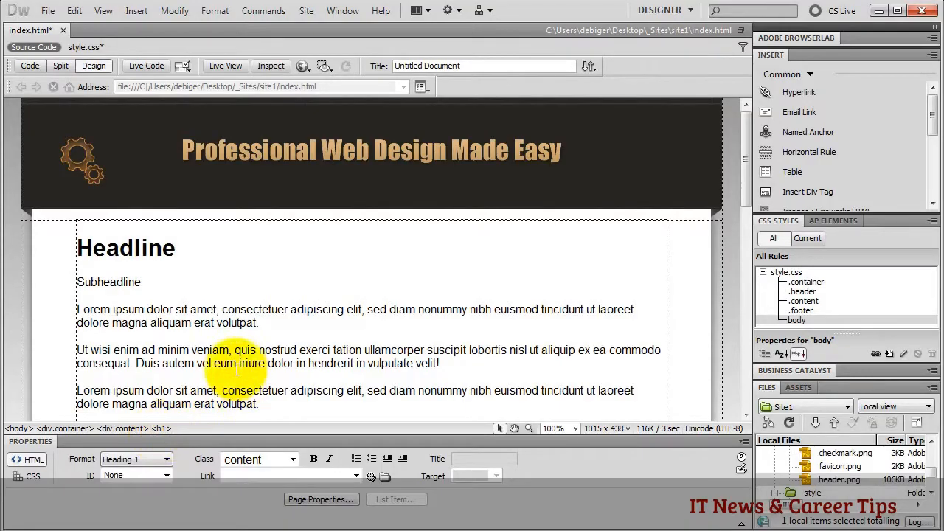
- Format the Subheadline text as Heading 2
click(116, 287)
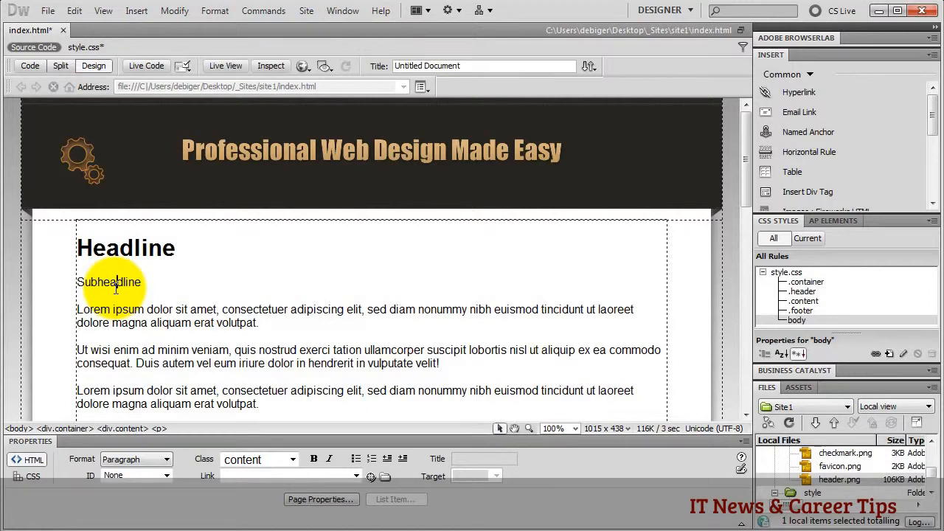
click(165, 459)
click(145, 502)
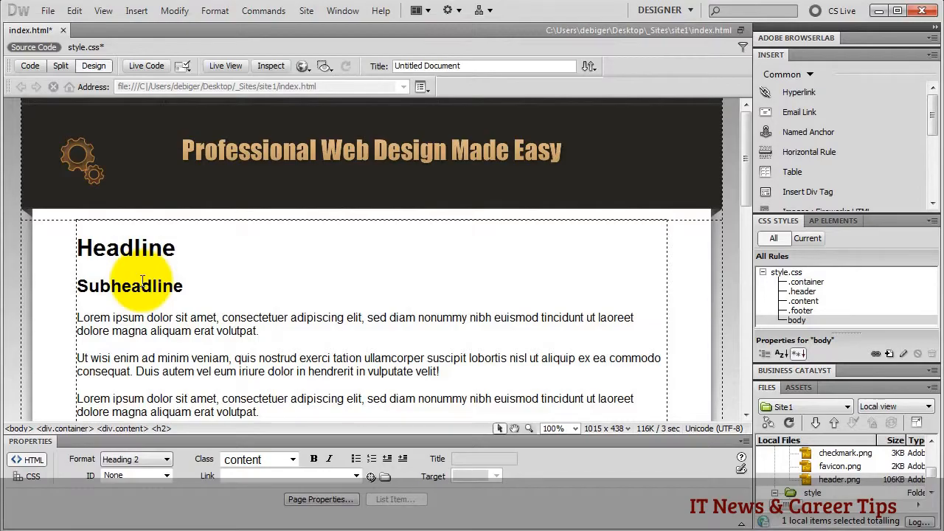
- Make the first 'Ut wisi … consequat.' paragraph a Heading 3
click(284, 332)
scroll(316, 337, down, 5)
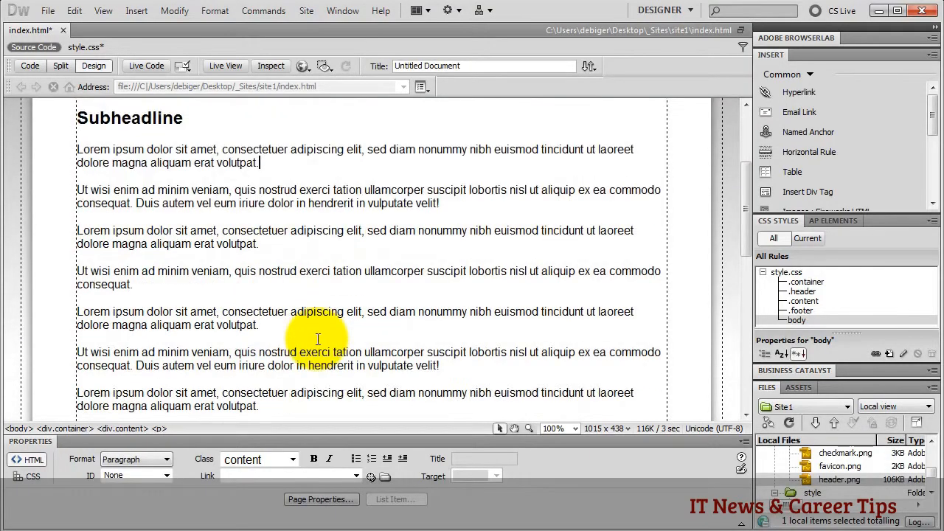
click(252, 325)
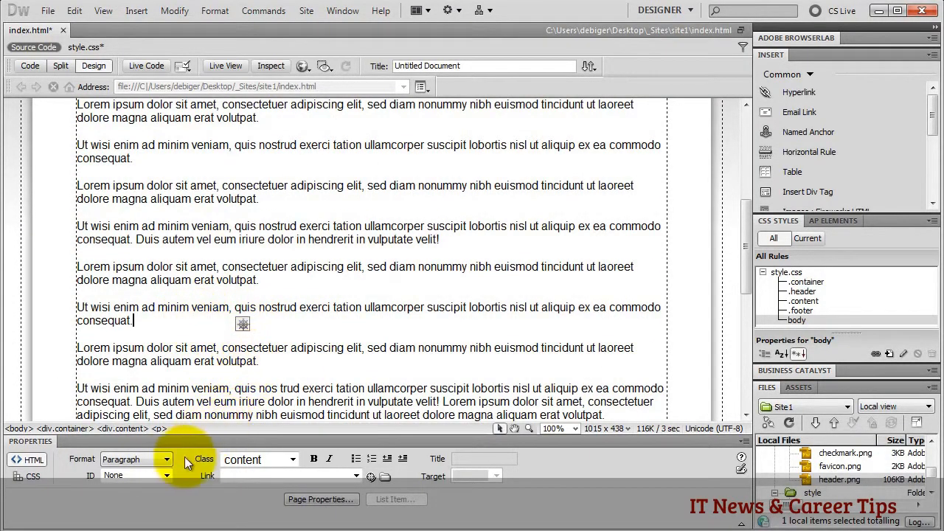
click(166, 460)
click(129, 498)
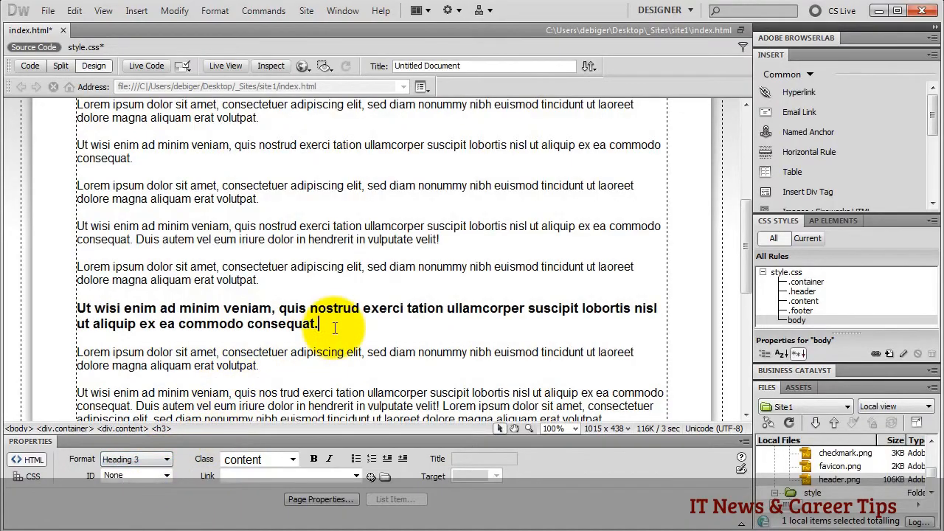
- Make the 'Ut wisi' paragraph just above the footer a Heading 3 as well
scroll(345, 331, down, 5)
scroll(345, 331, down, 3)
click(158, 203)
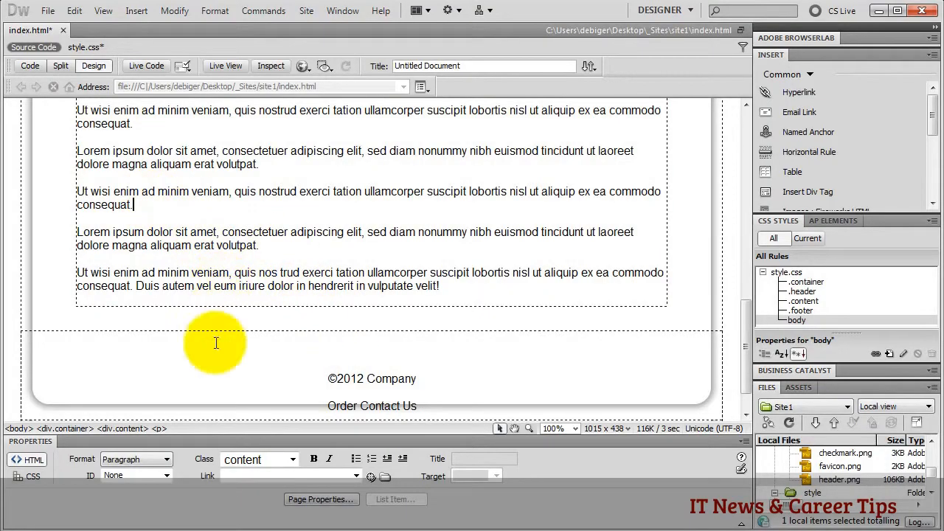
click(169, 459)
click(148, 498)
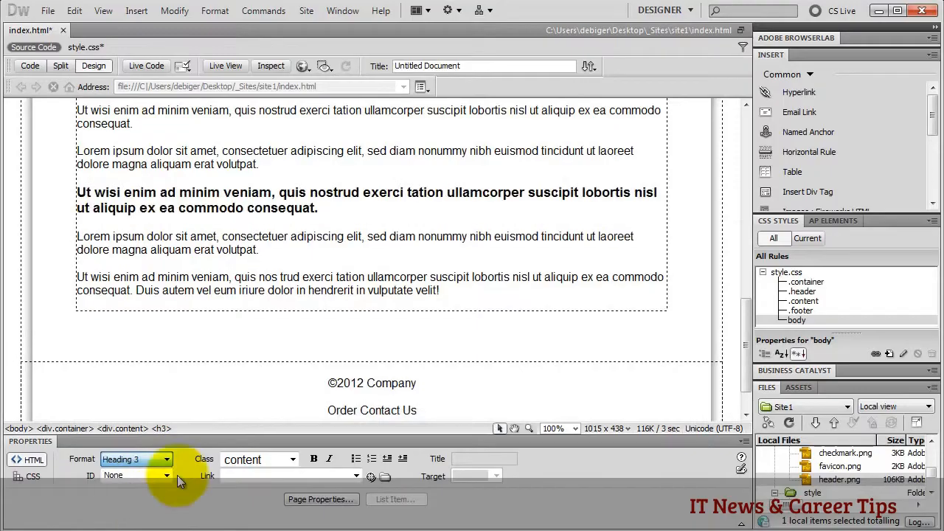
click(327, 212)
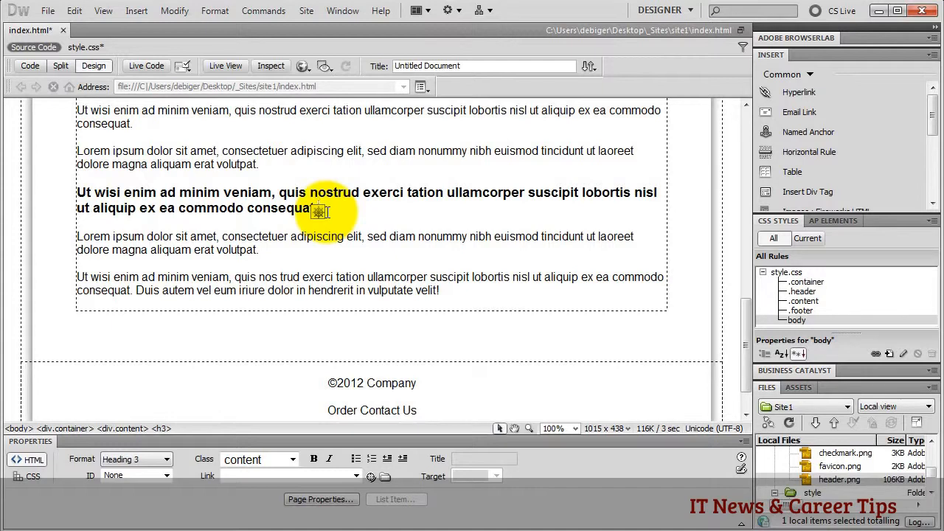
click(166, 459)
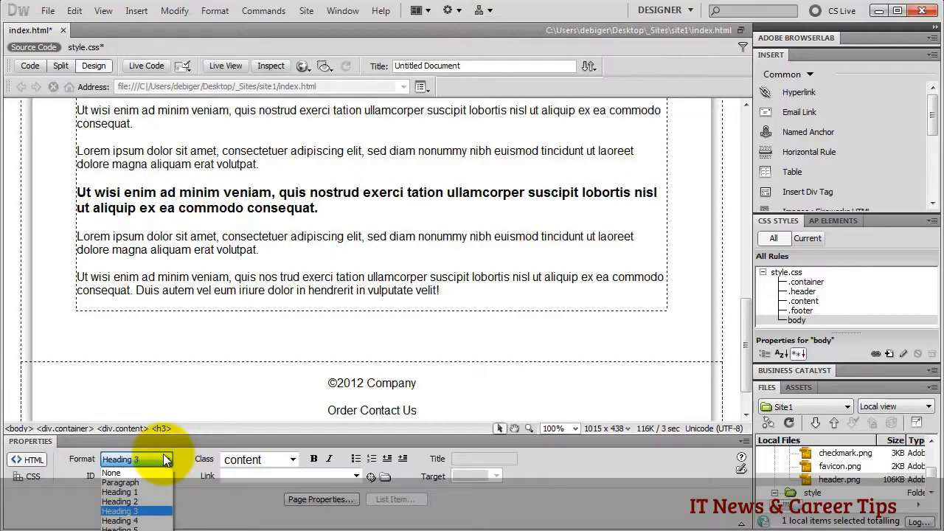
click(453, 294)
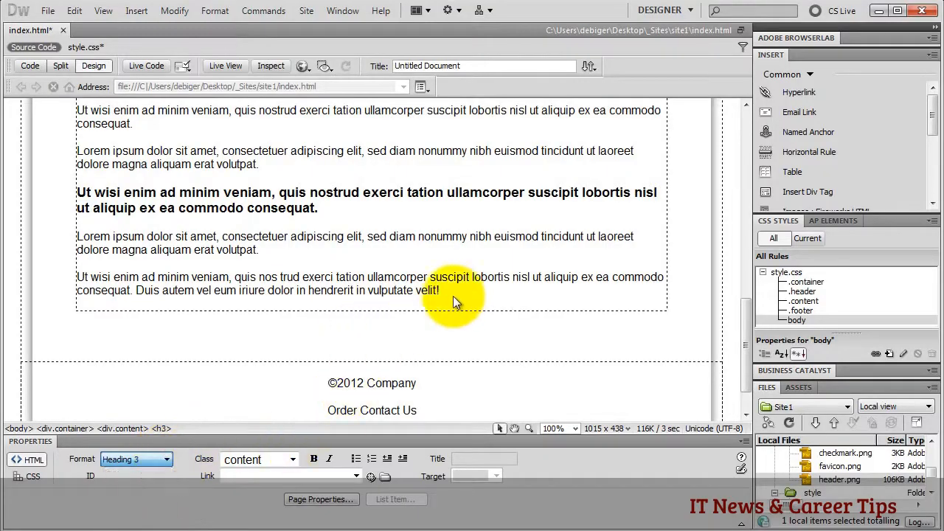
scroll(226, 255, up, 10)
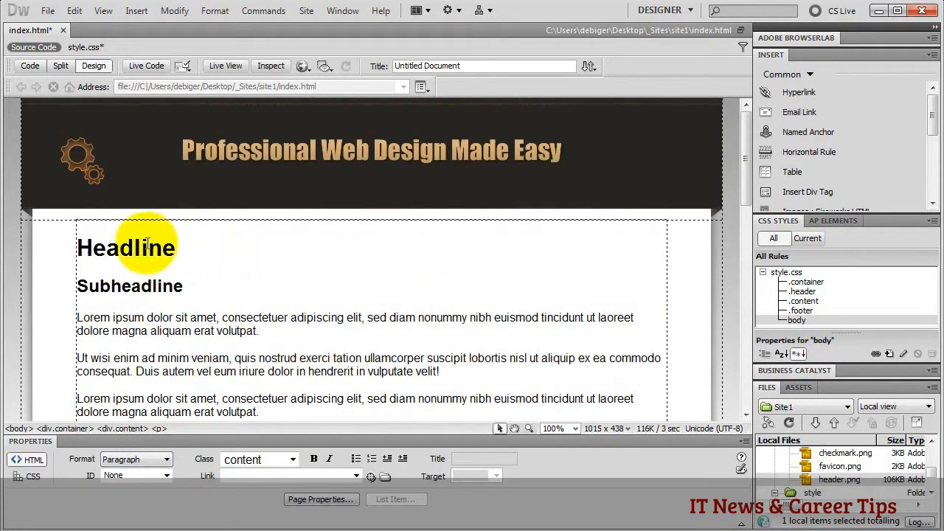
click(142, 248)
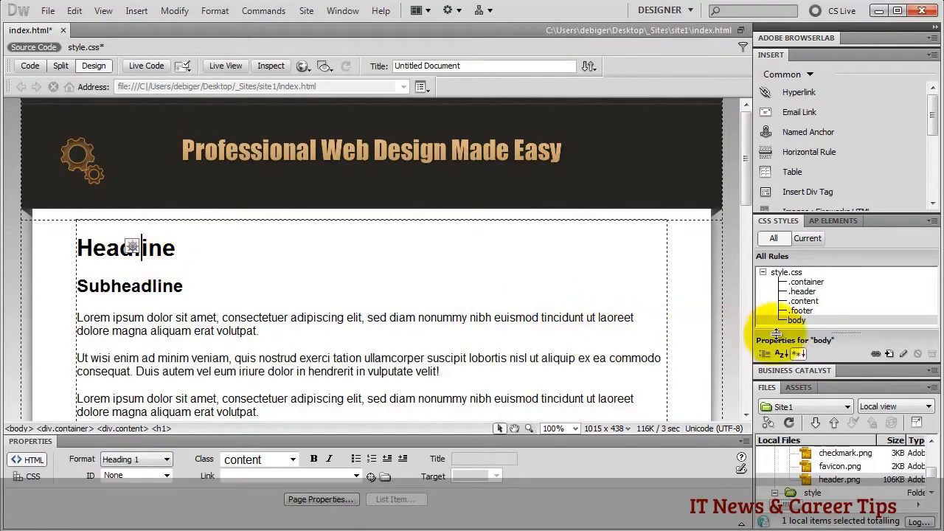
- Create a new Tag-type CSS rule for h1 in style.css
click(887, 353)
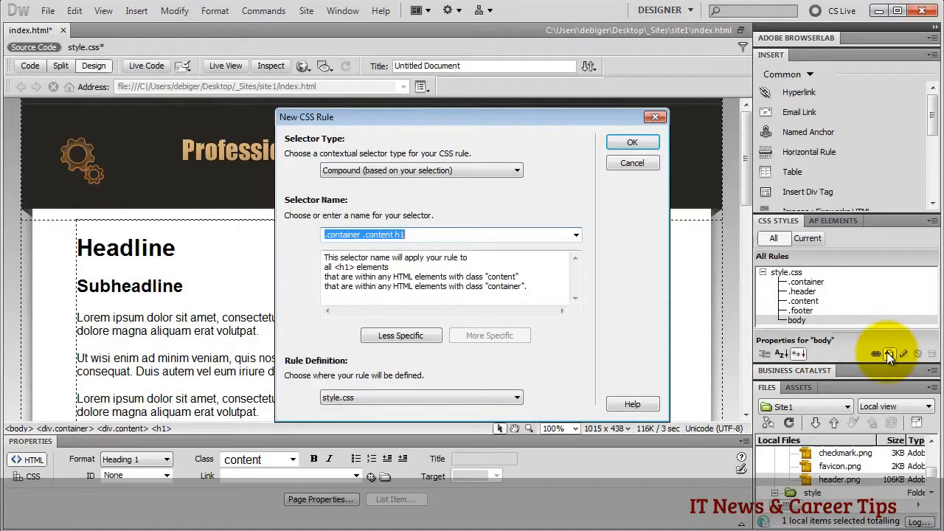
click(504, 174)
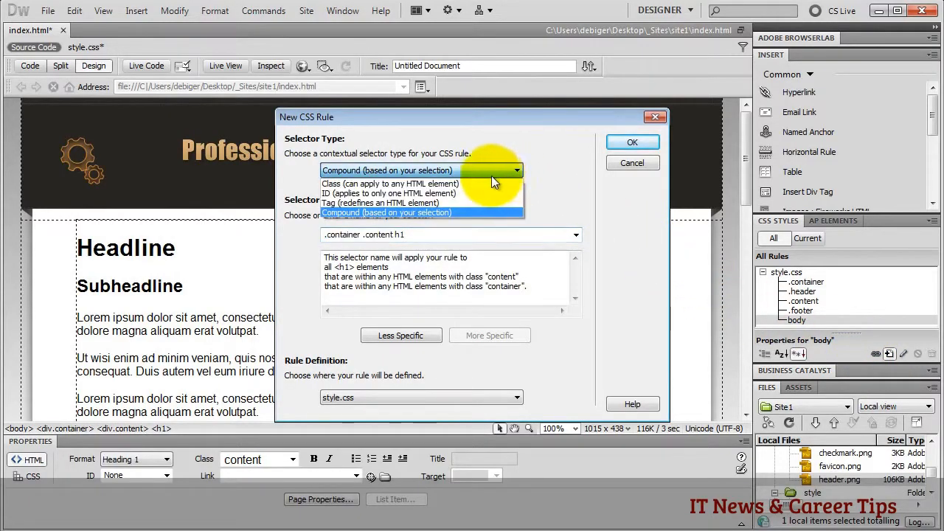
click(430, 202)
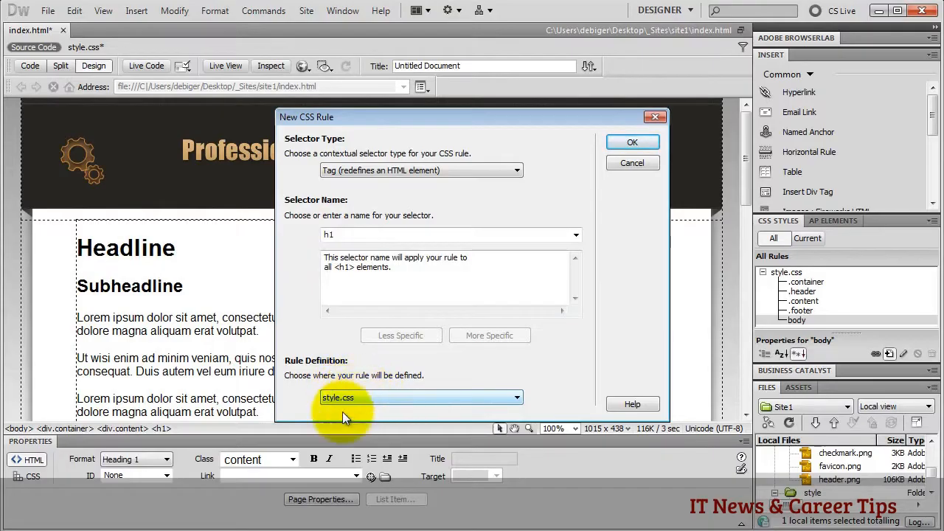
click(624, 140)
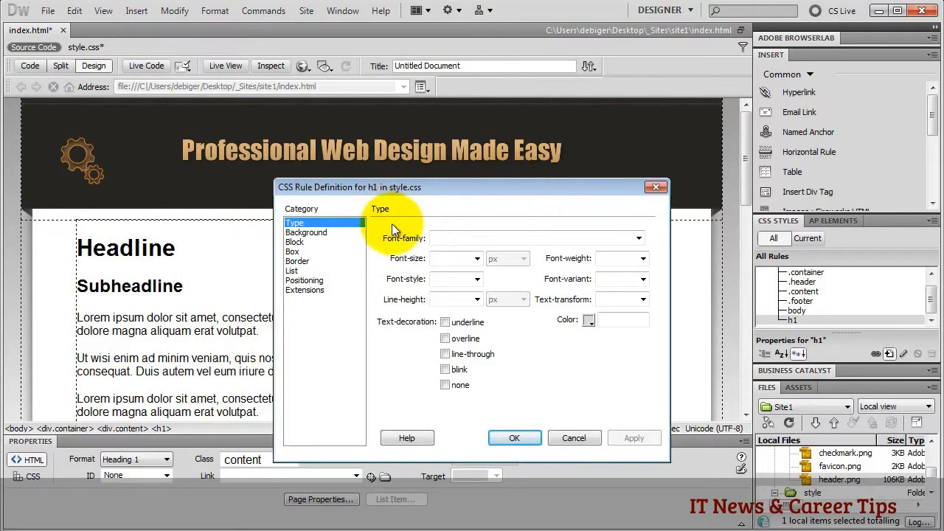
- Give h1 the Impact font at size 46 with centred text alignment
click(638, 238)
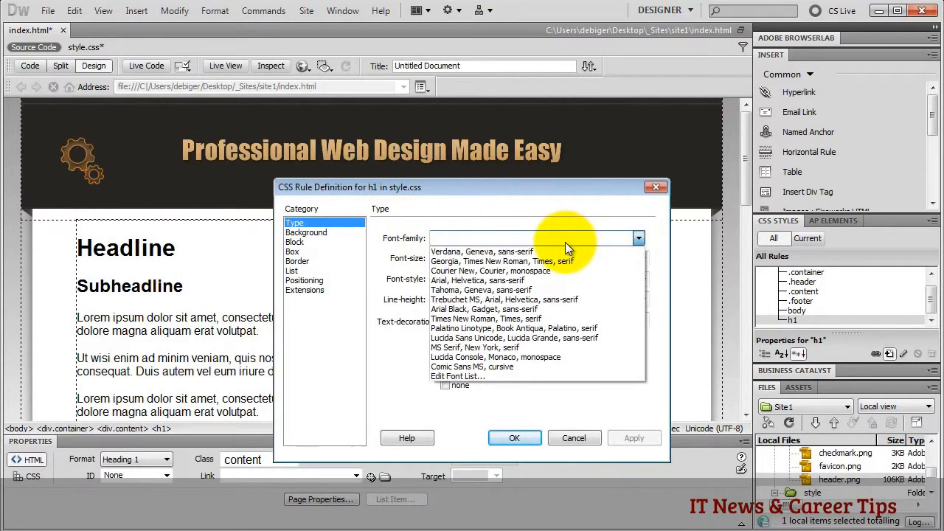
text(impact)
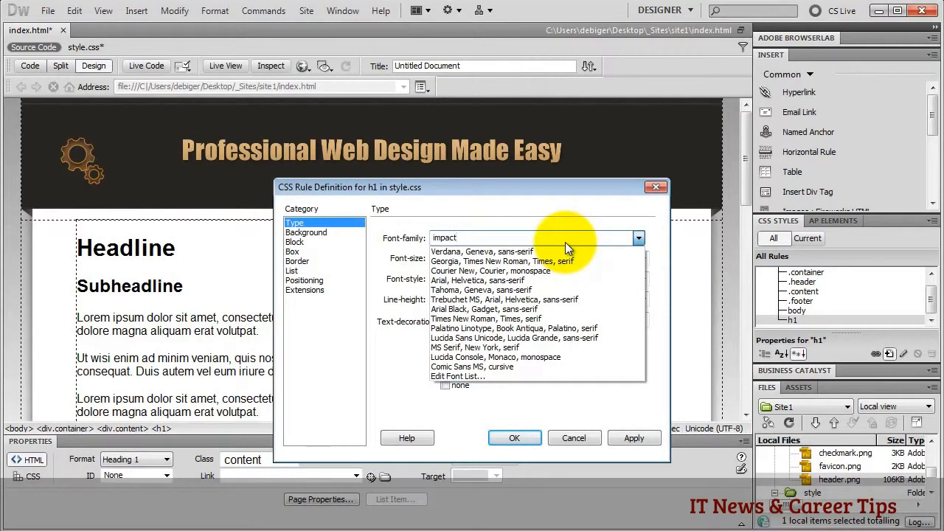
click(552, 237)
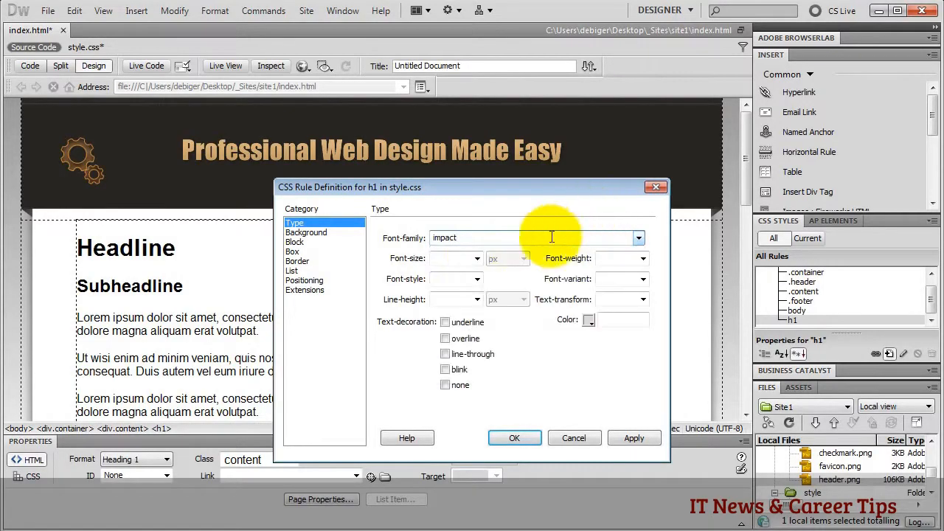
click(445, 257)
text(46)
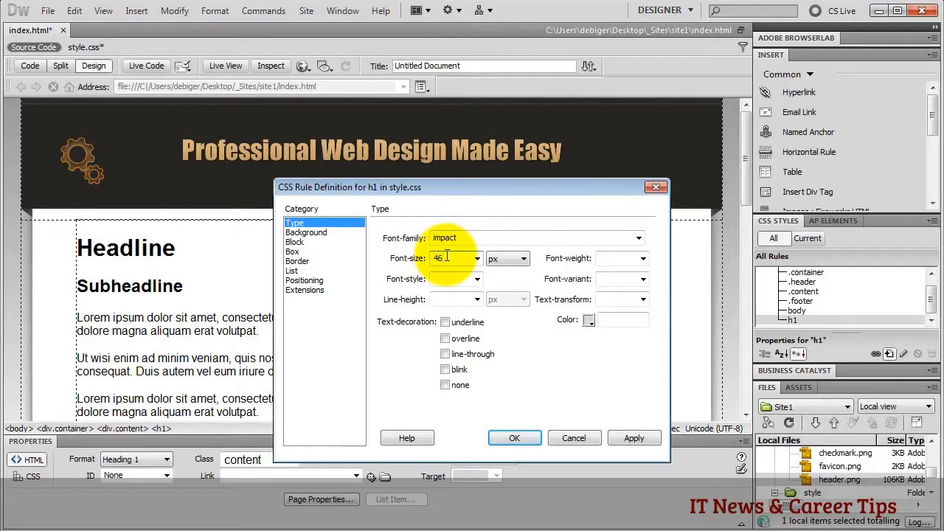
click(295, 242)
click(518, 299)
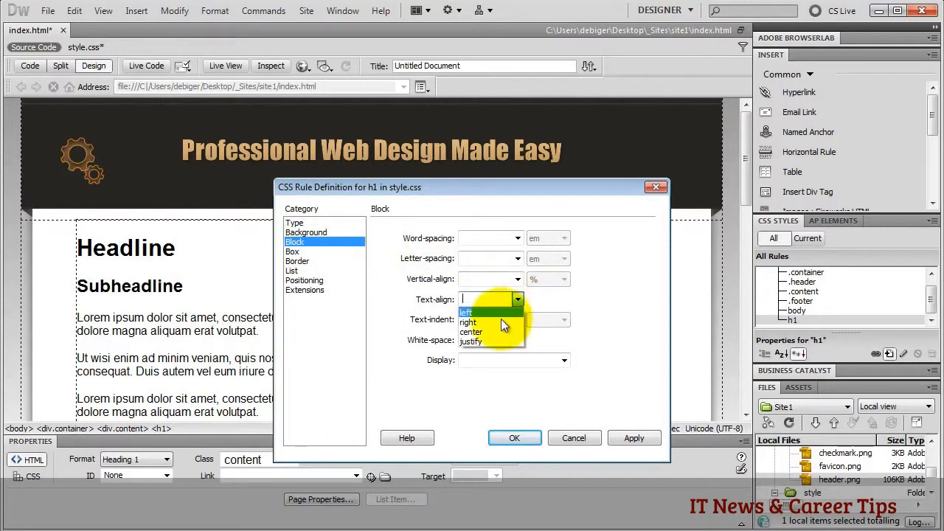
click(493, 330)
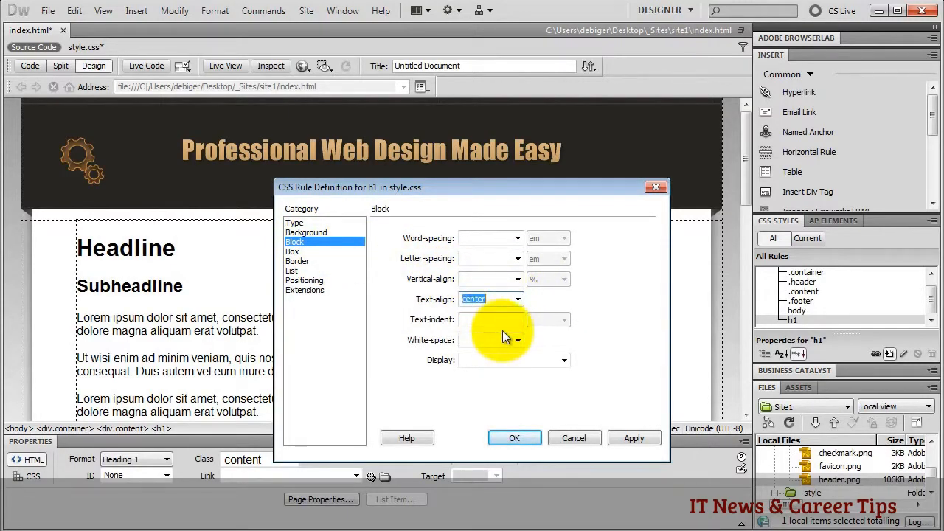
click(628, 436)
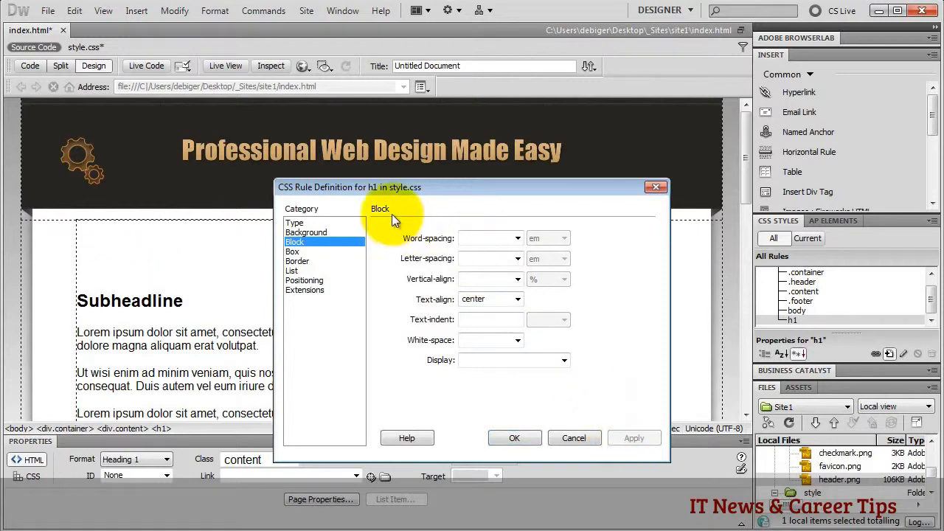
drag(351, 188, 528, 177)
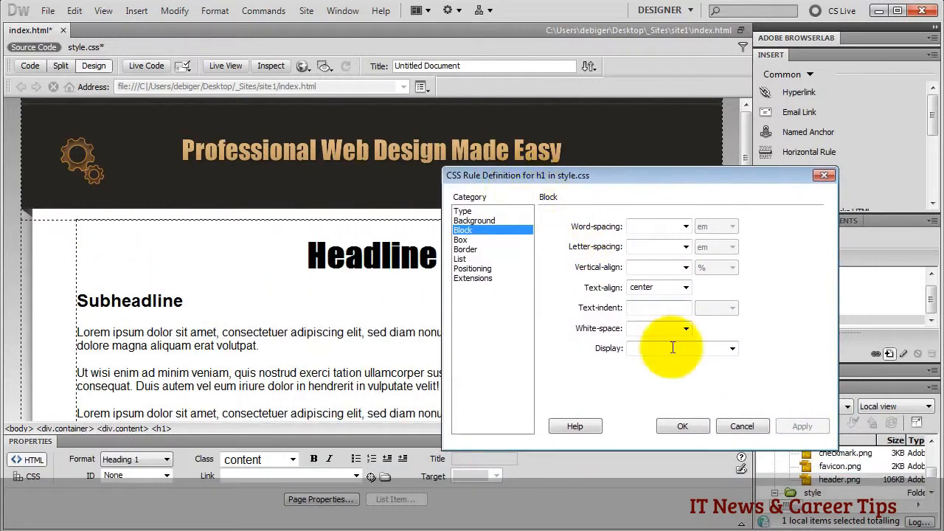
click(682, 427)
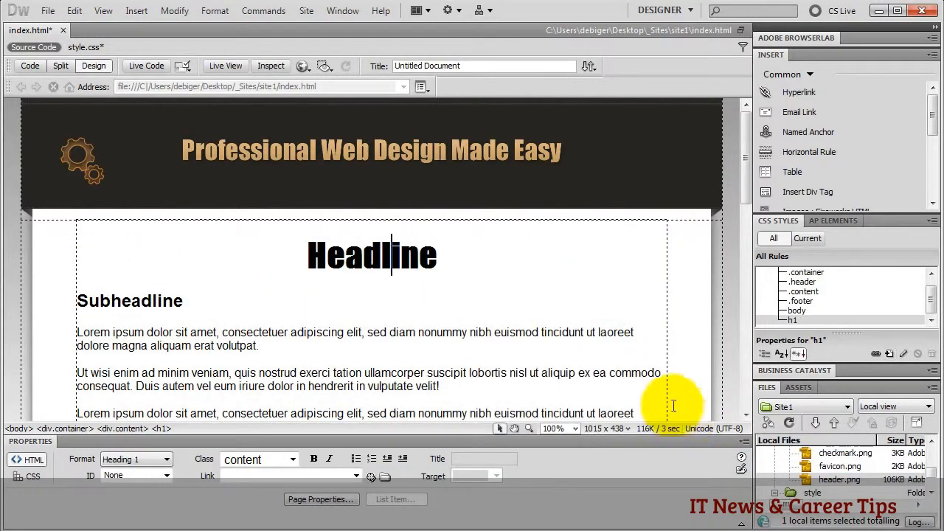
click(121, 303)
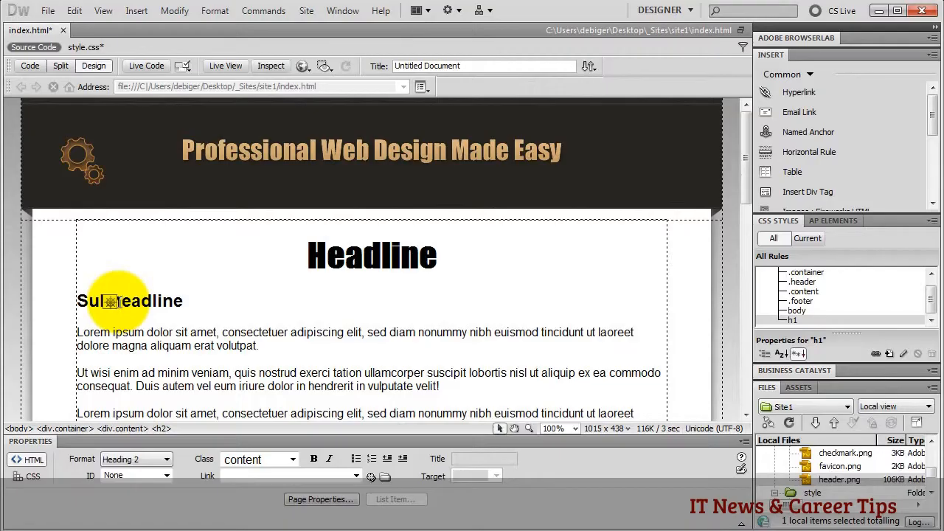
- Switch to Code view of style.css and start an h2 rule at the end
click(87, 47)
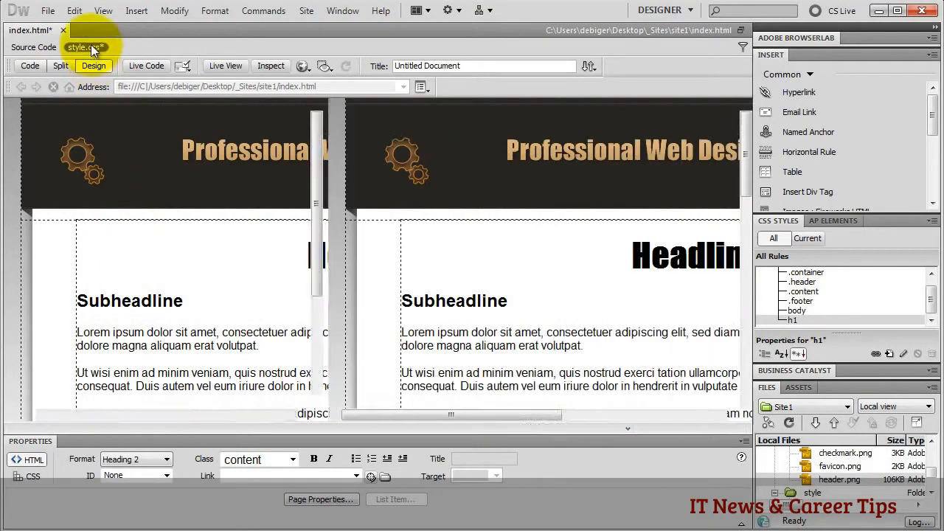
click(30, 66)
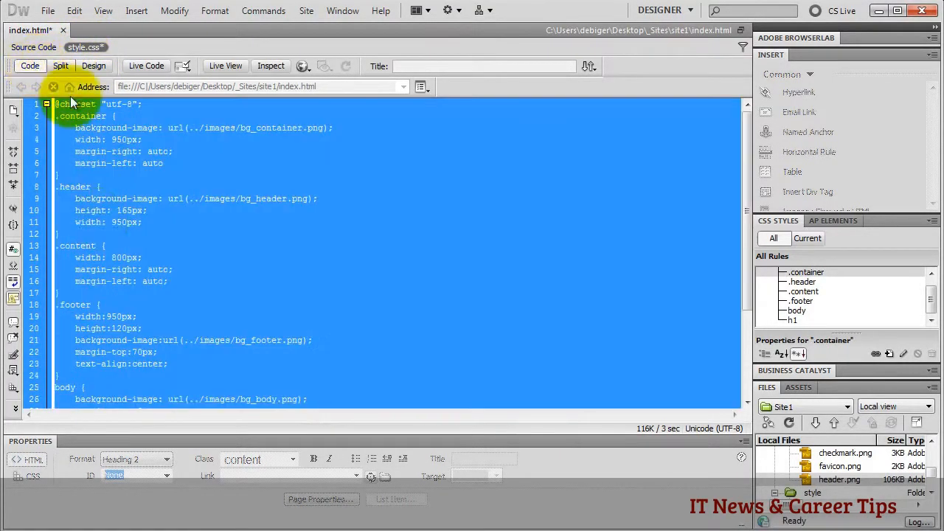
click(59, 391)
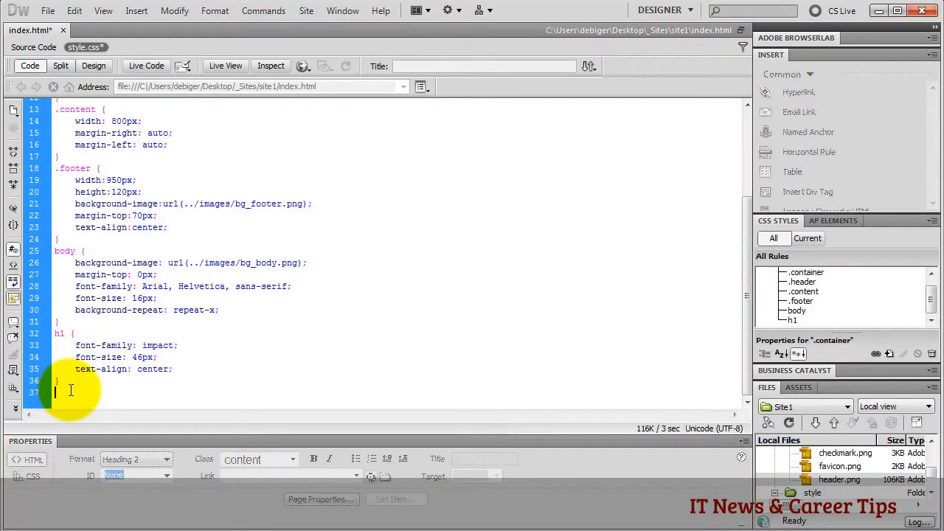
text(h2)
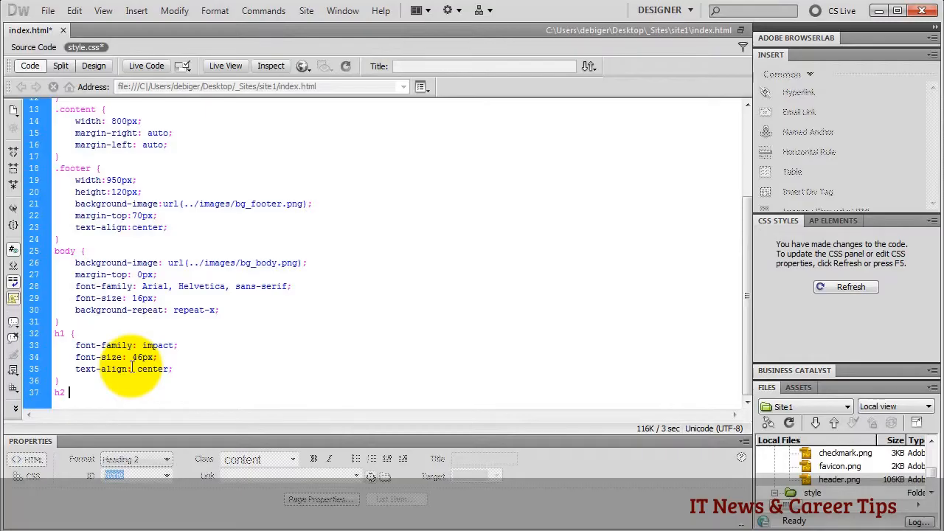
text({)
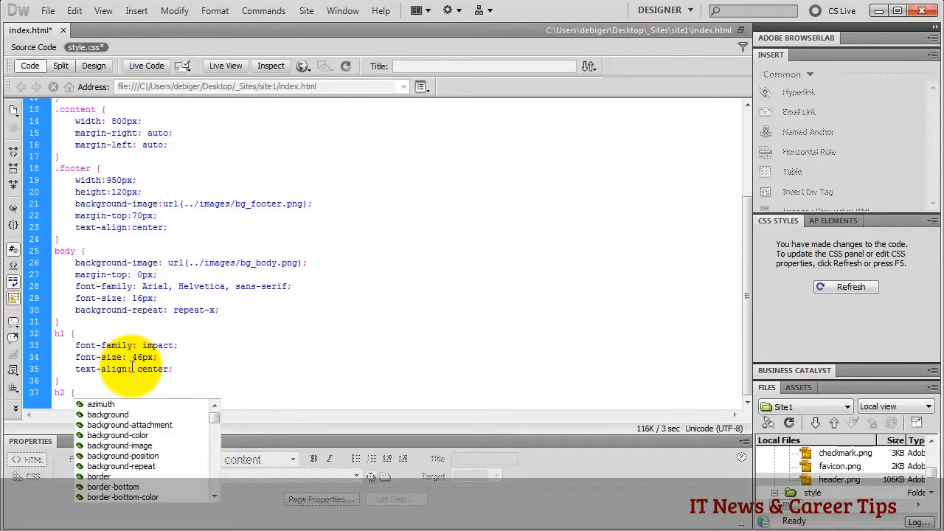
key(Return)
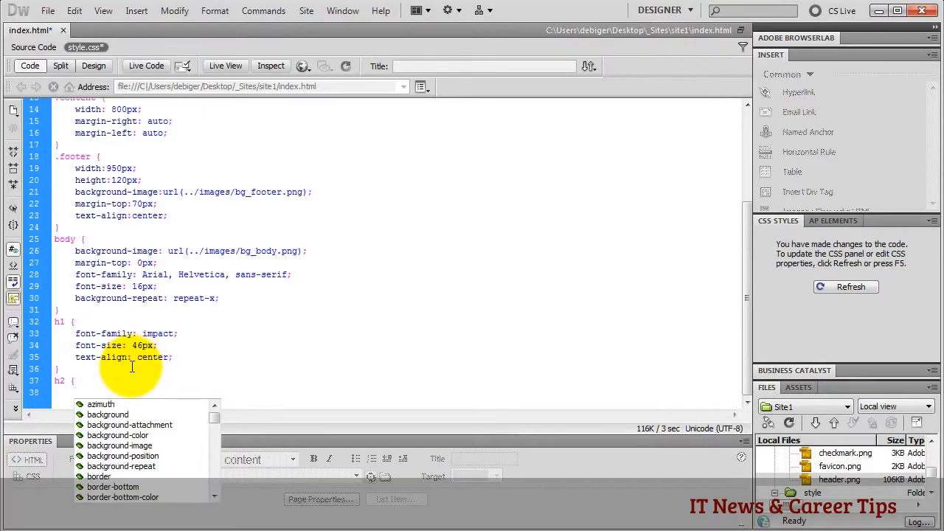
- Set h2 font-size to 25px, close the rule and go back to Design view
text(fon)
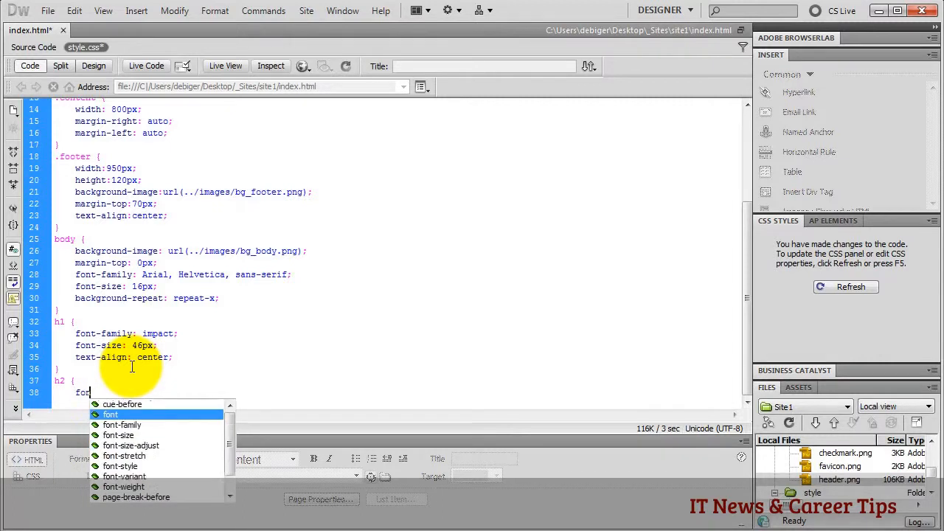
double_click(127, 425)
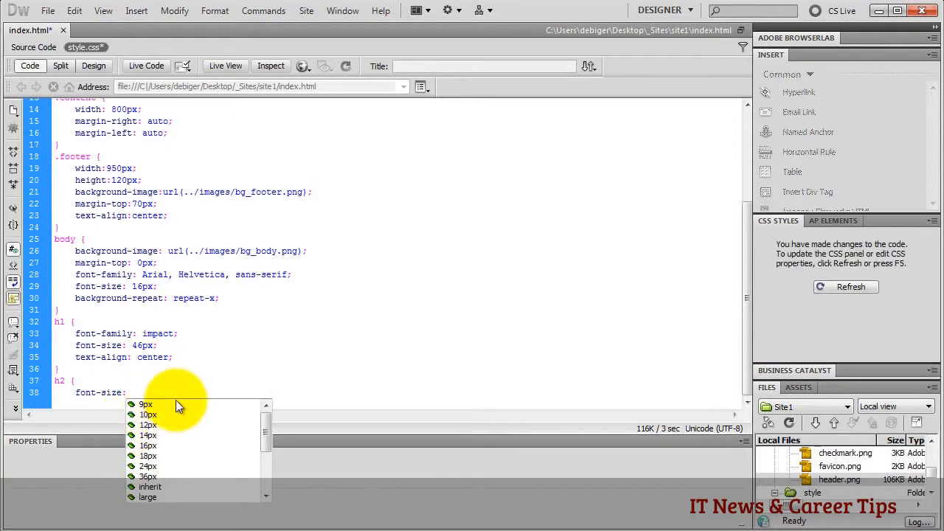
text(25px)
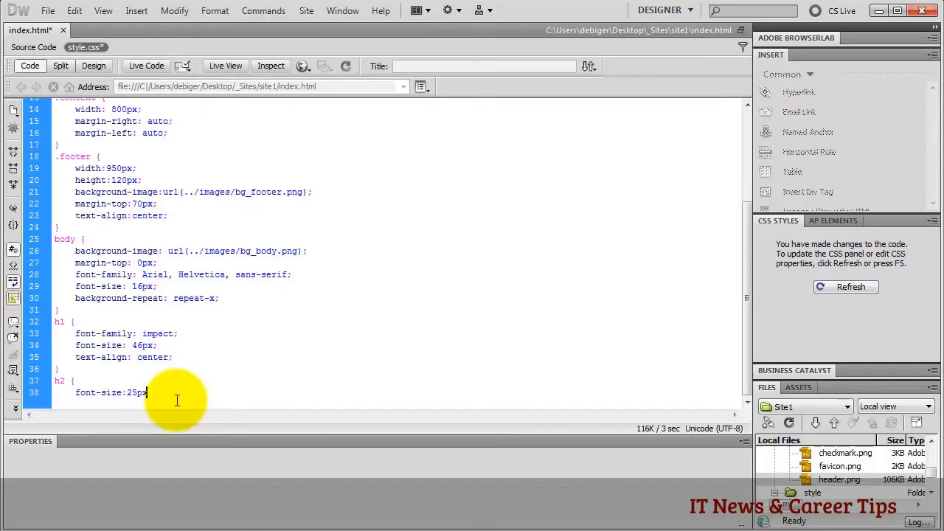
text(;)
key(Return)
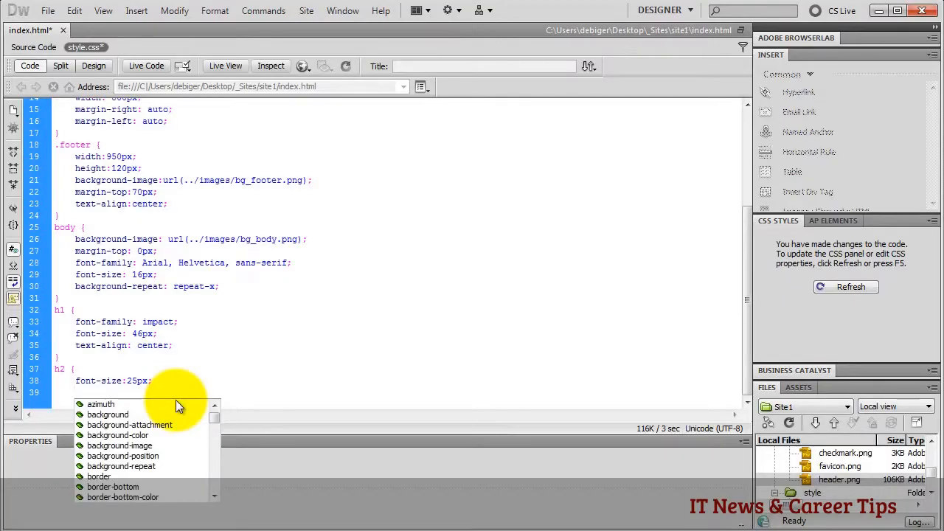
text(})
key(Return)
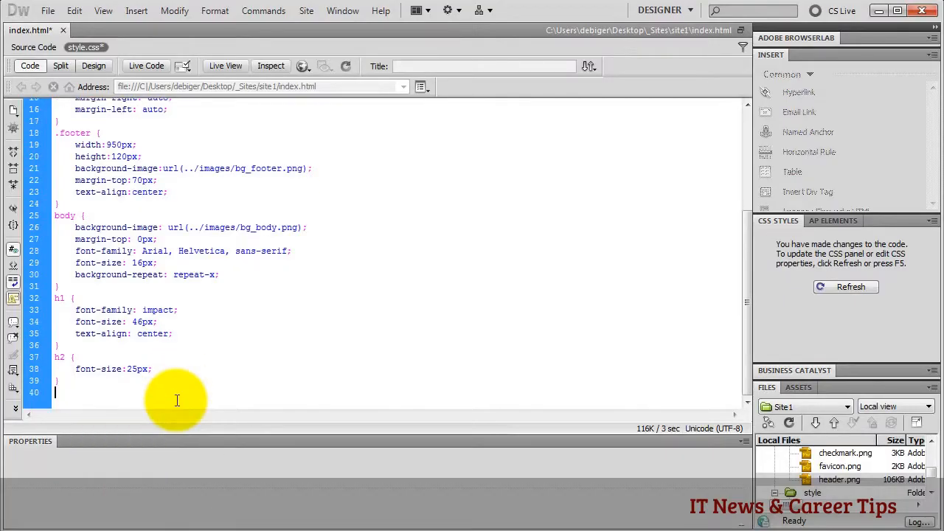
click(93, 66)
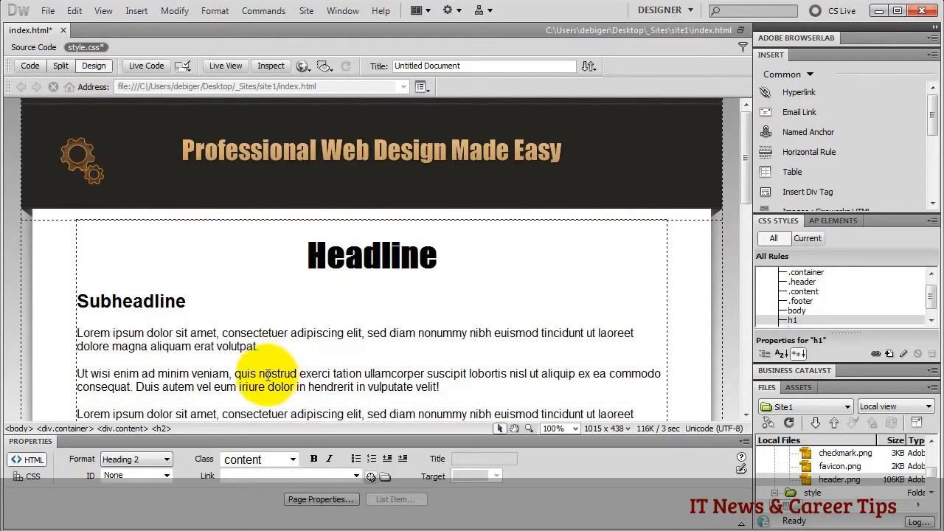
- Bold 'quis nostrud exerci tation' and check its <strong> markup in Code view
drag(235, 374, 361, 367)
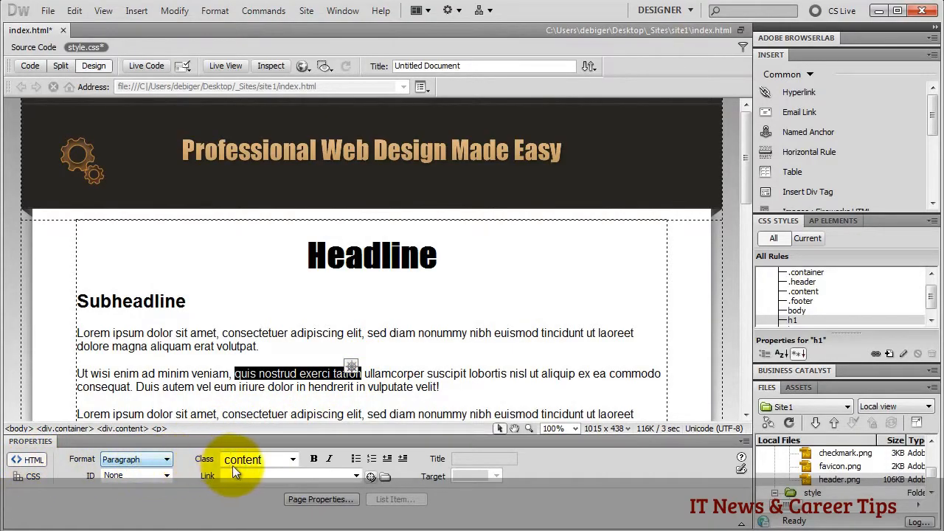
click(314, 460)
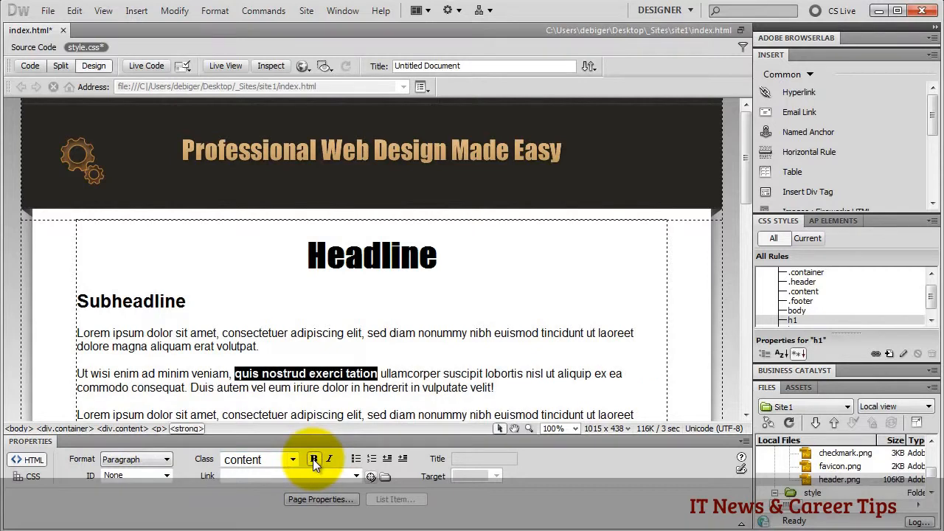
click(34, 67)
click(32, 46)
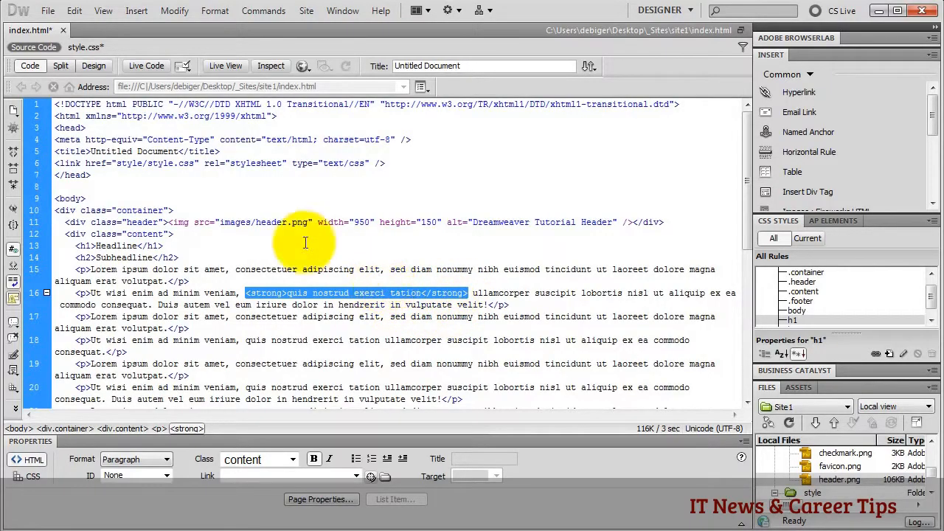
click(94, 66)
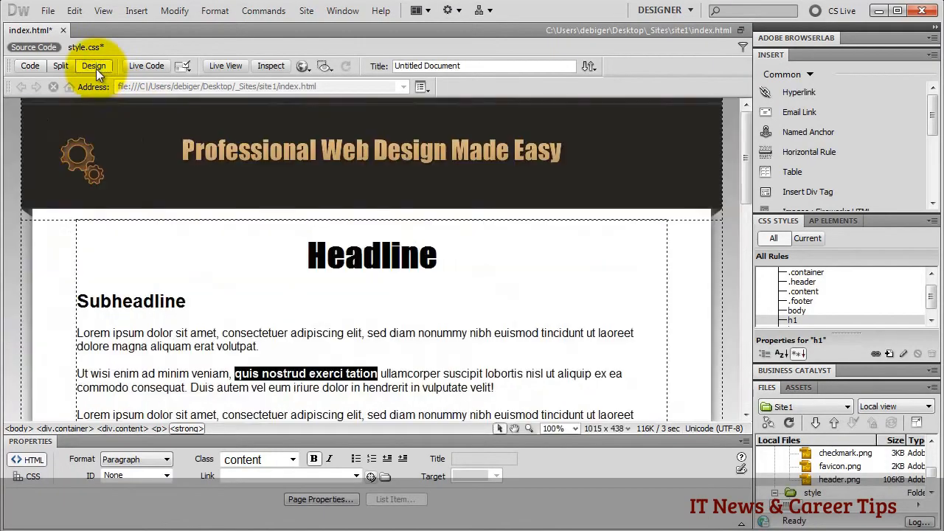
click(285, 375)
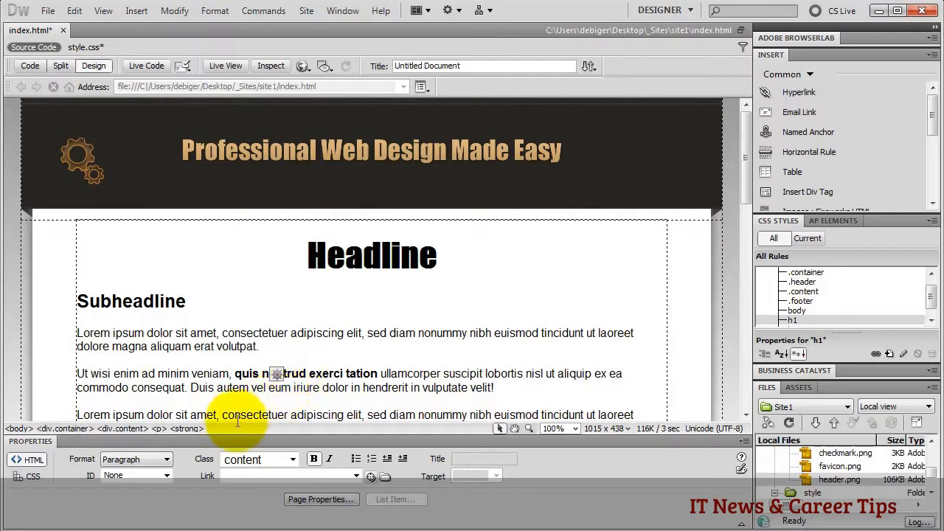
click(187, 429)
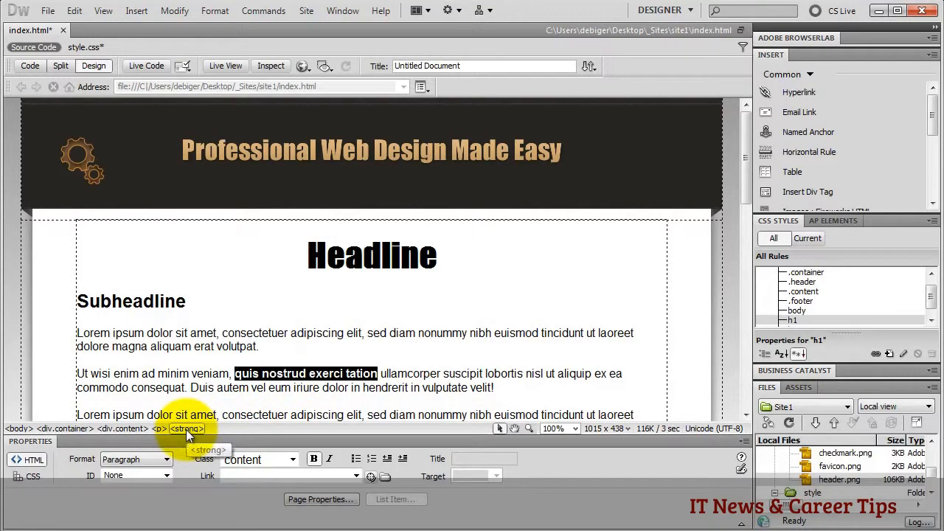
right_click(186, 430)
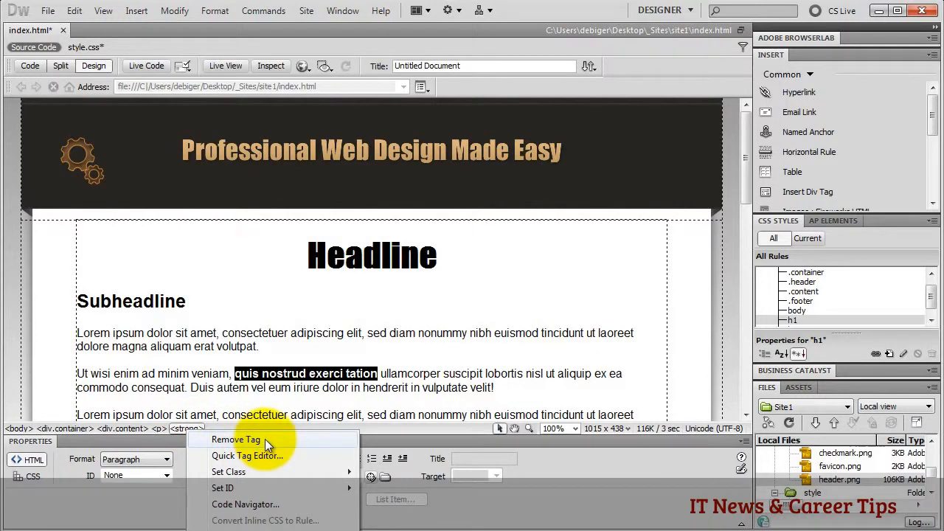
click(495, 387)
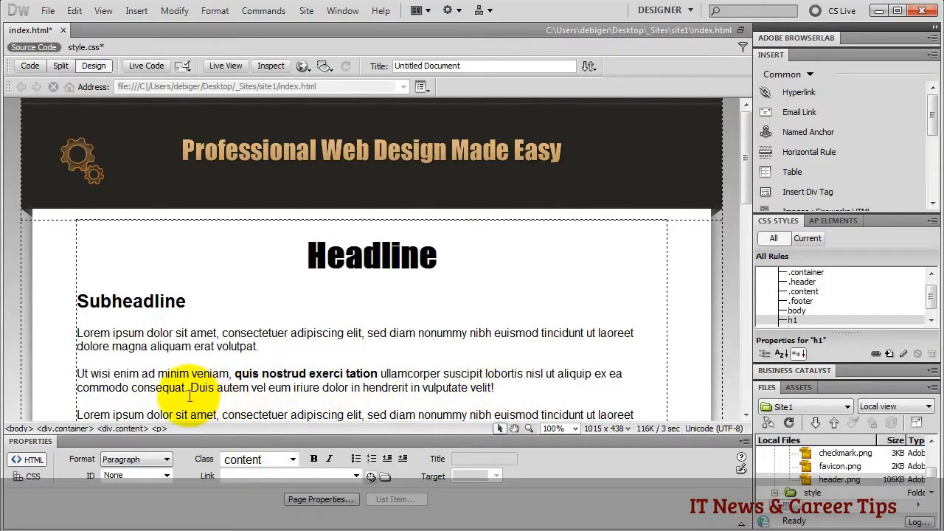
- Italicize the 'Duis autem vel eum iriure dolor in hendrerit in vulputate velit' sentence
drag(190, 387, 509, 385)
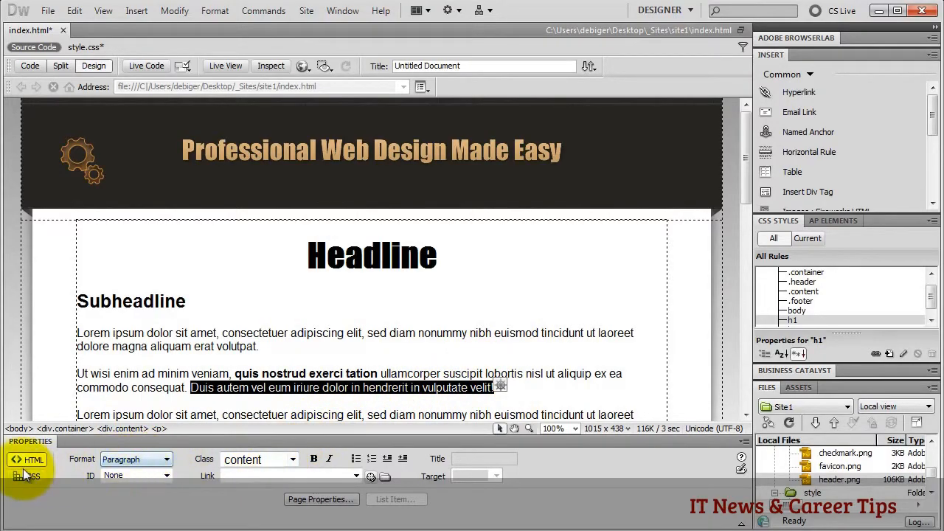
click(332, 459)
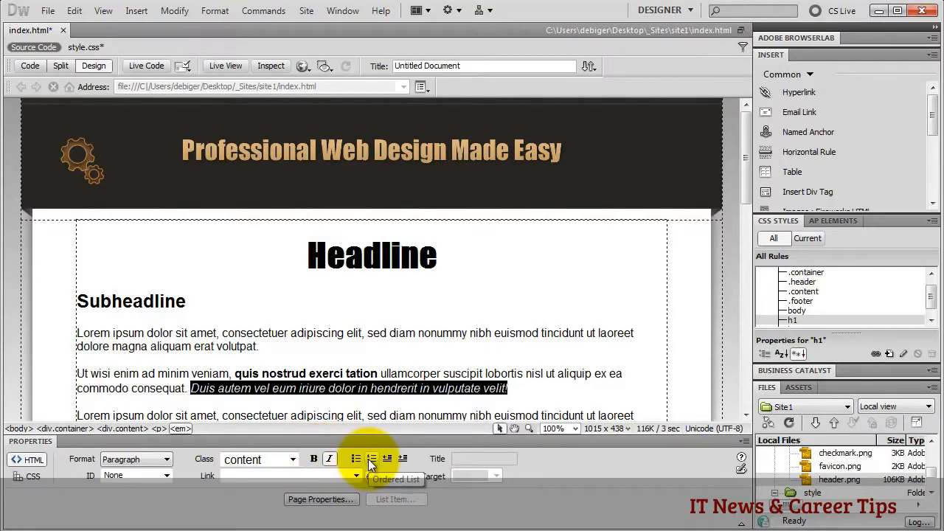
- Select the three paragraphs after the third Lorem paragraph and format them as an unordered bulleted list
click(531, 387)
scroll(506, 386, down, 5)
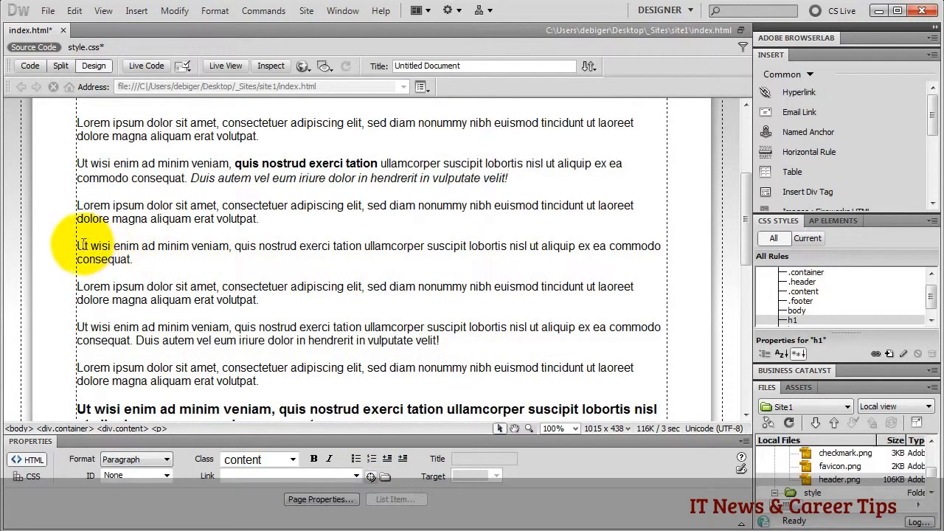
triple_click(116, 260)
drag(115, 259, 449, 343)
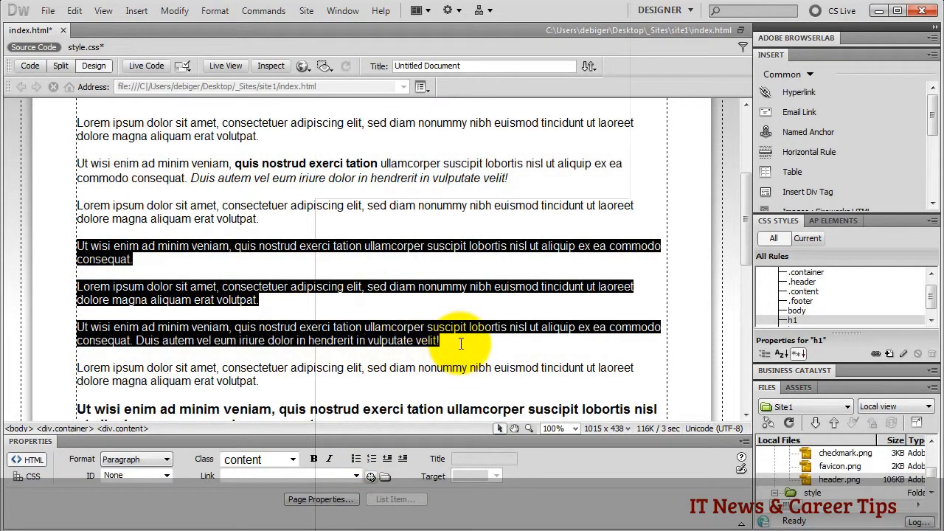
click(355, 458)
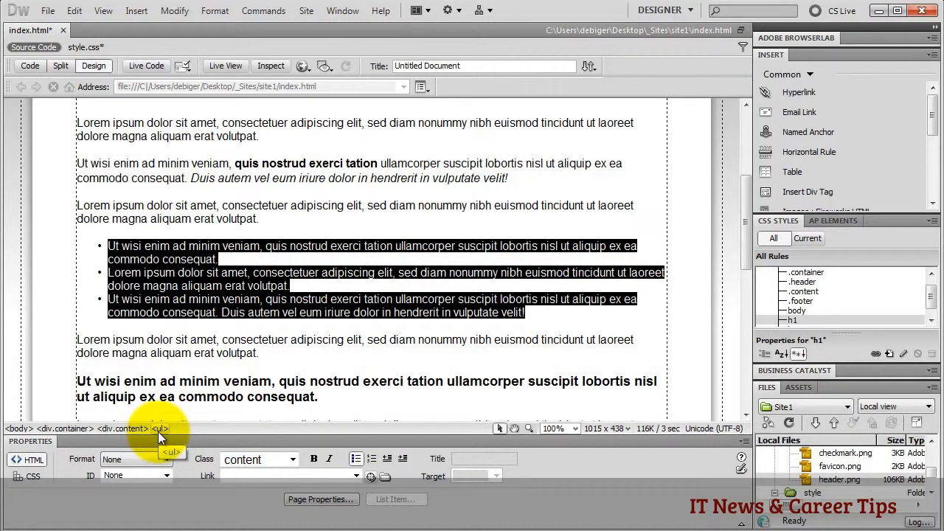
click(140, 245)
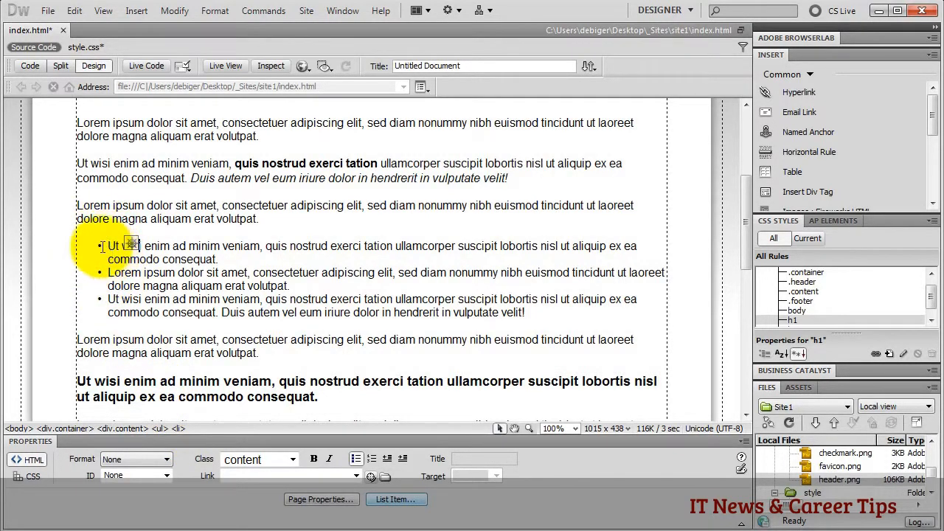
click(157, 249)
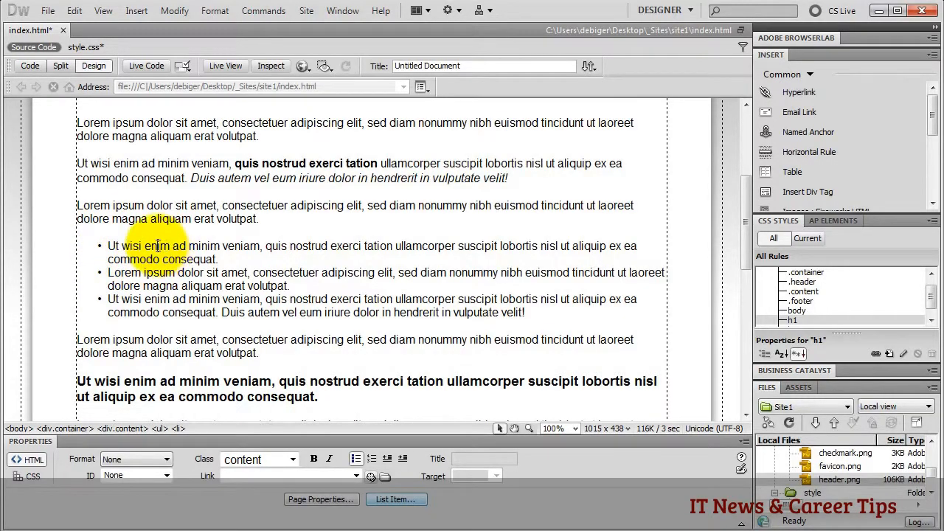
- Make the list a Numbered List with Alphabet Large (A, B, C) style, then remove the ordered-list formatting
click(396, 500)
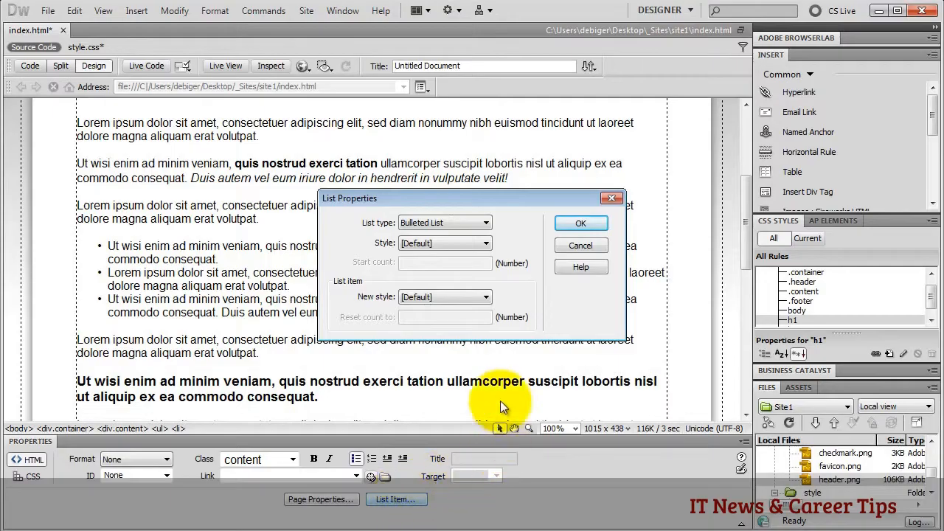
click(485, 222)
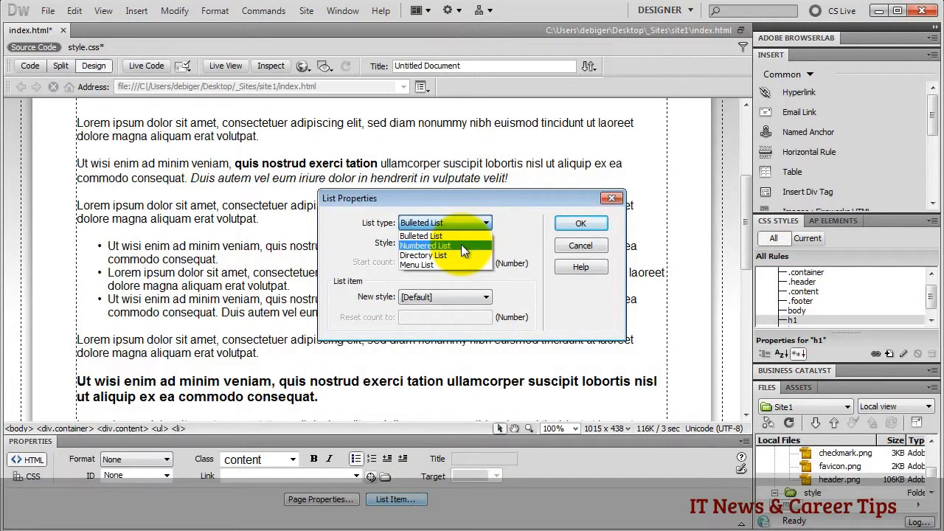
click(461, 245)
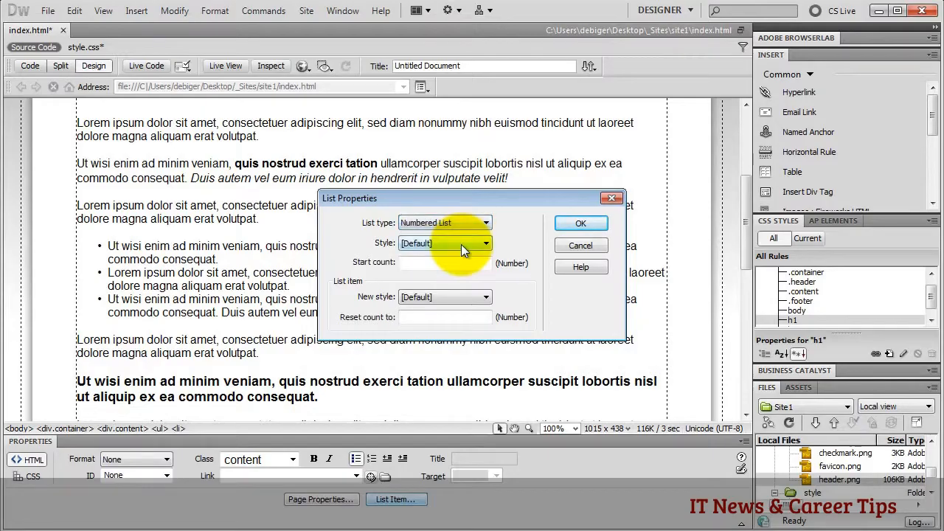
click(487, 245)
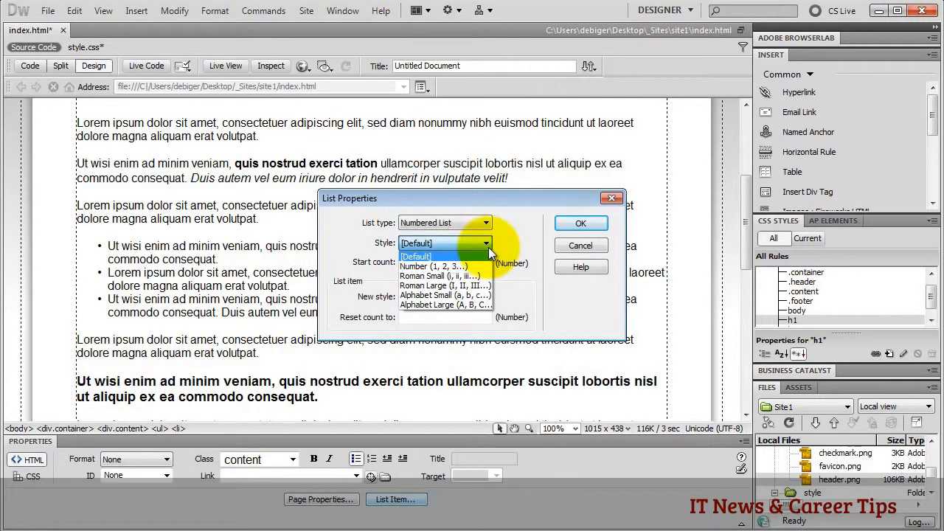
click(454, 302)
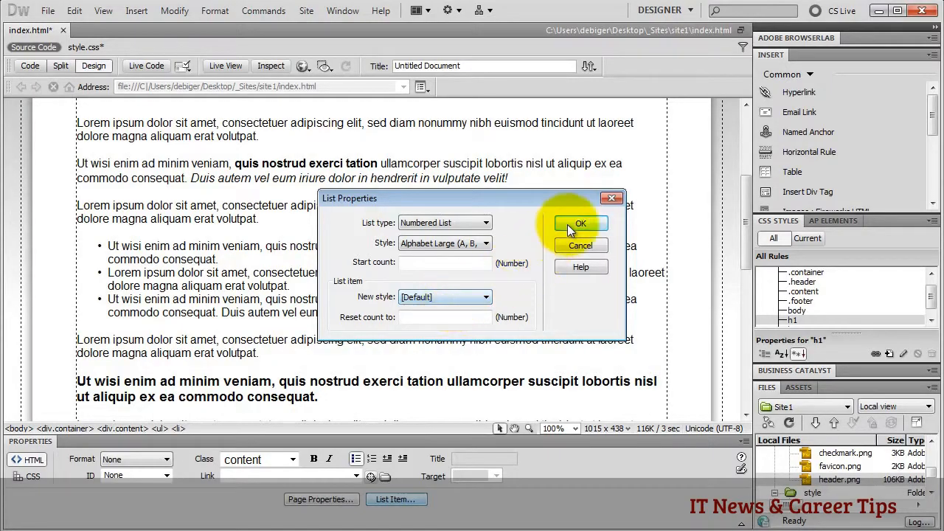
click(579, 224)
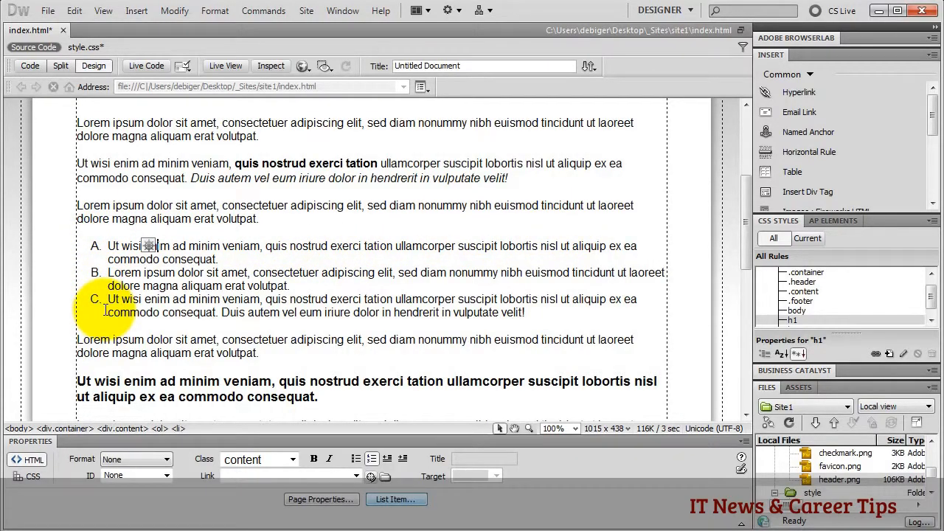
click(157, 431)
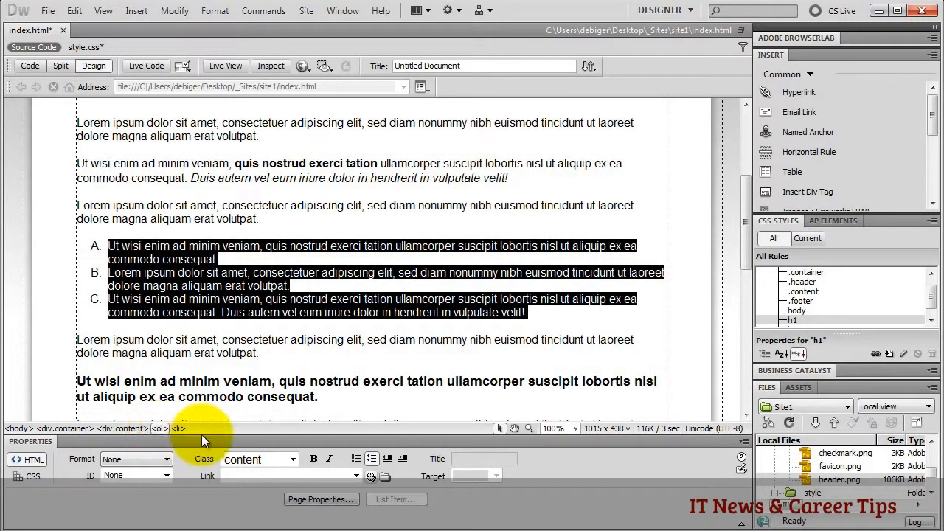
click(370, 463)
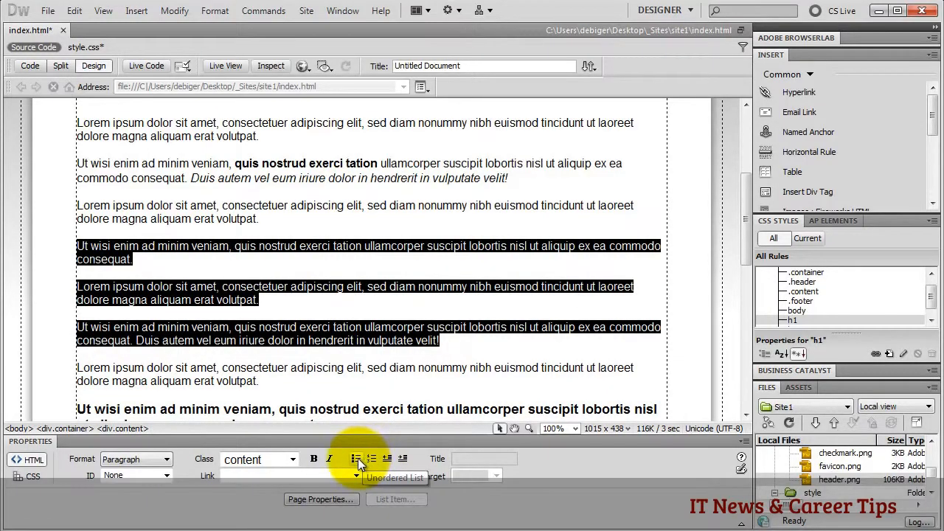
- Re-apply bullets to the three items and add a fourth bullet 'ghgjhgjhgjhgjh' after 'velit!'
click(357, 460)
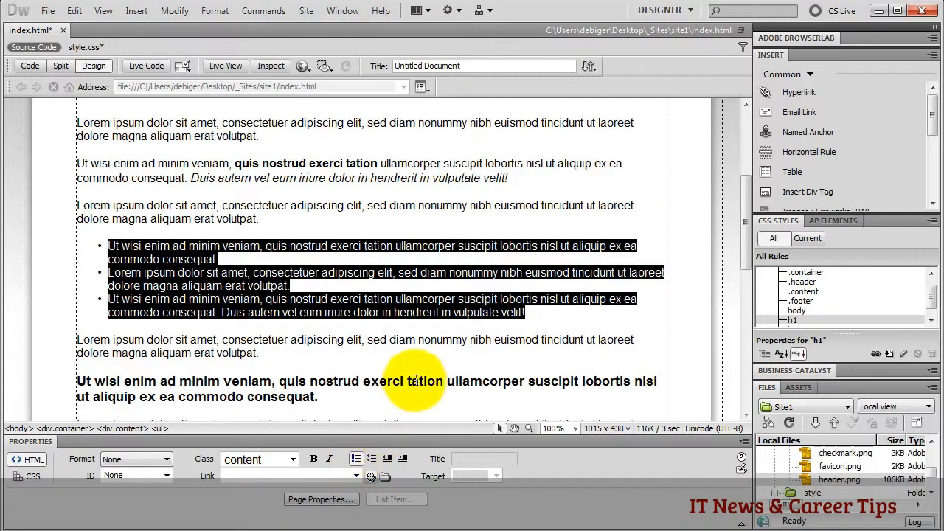
click(540, 319)
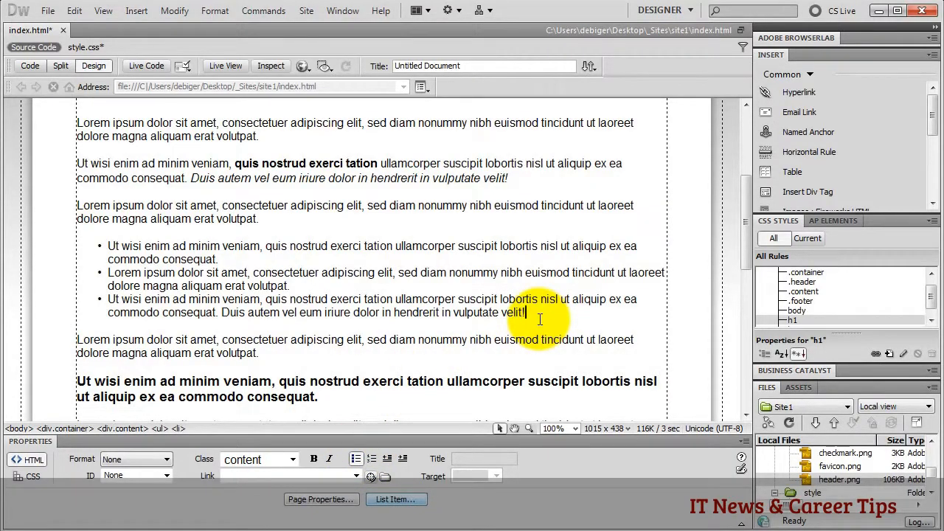
key(Return)
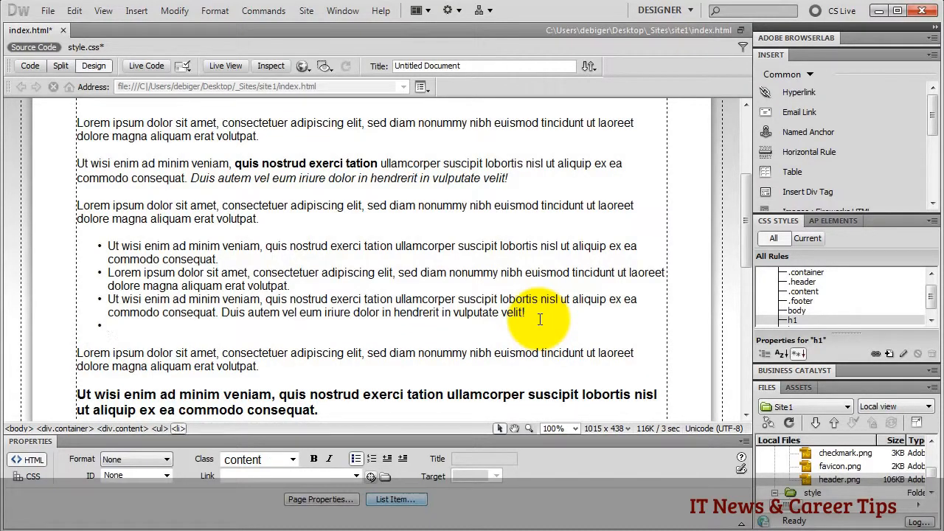
text(ghgjhgjhgjhgjh)
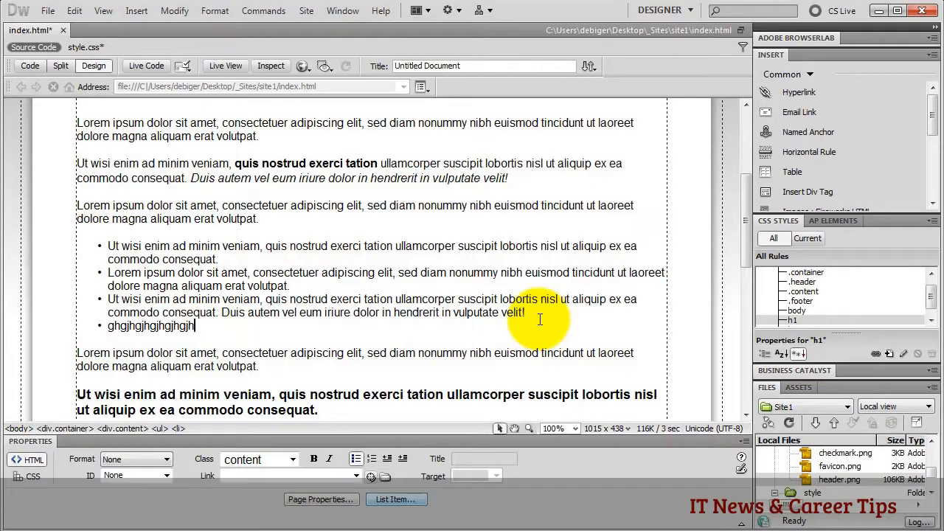
- Add two paragraphs below the list: 'zgjhgjhgjhgjhgjhgjhgjhgjhgjh' and 'gzgzugzugzugzzg'
key(Return)
key(Return)
text(zgjhg)
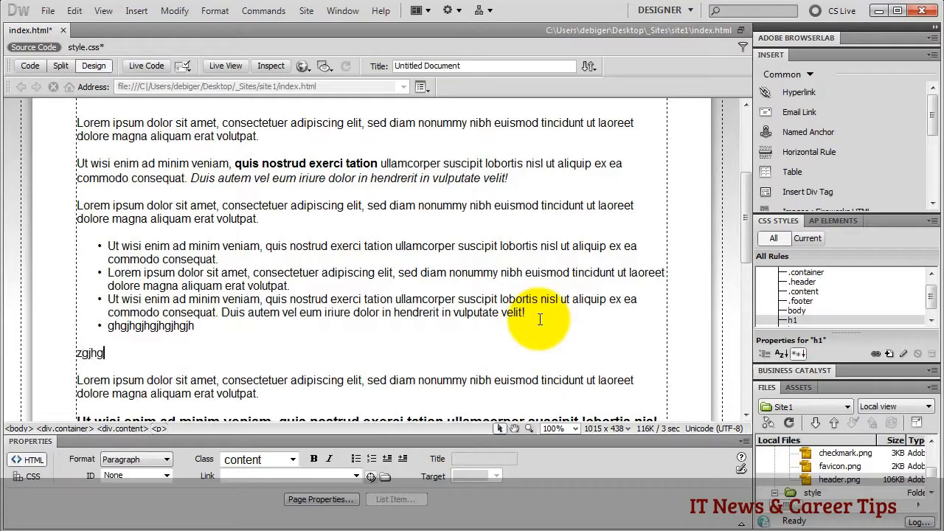
text(jhgjhgjhgjhgjhgjhgjhgjh)
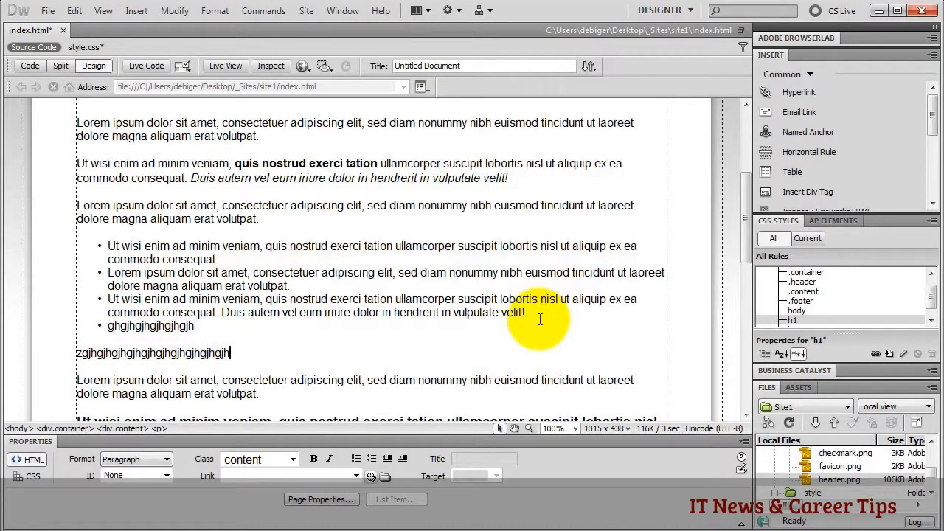
key(Return)
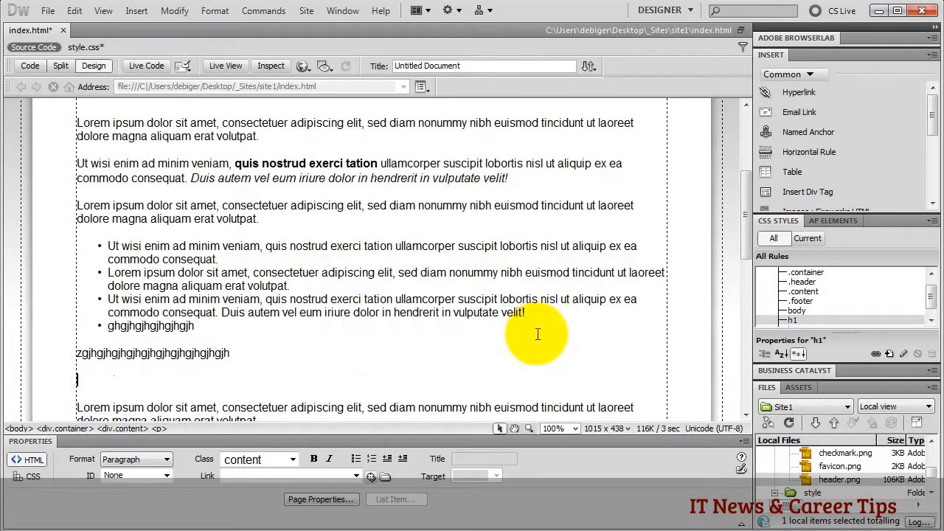
text(gzgzugzugzugzzg)
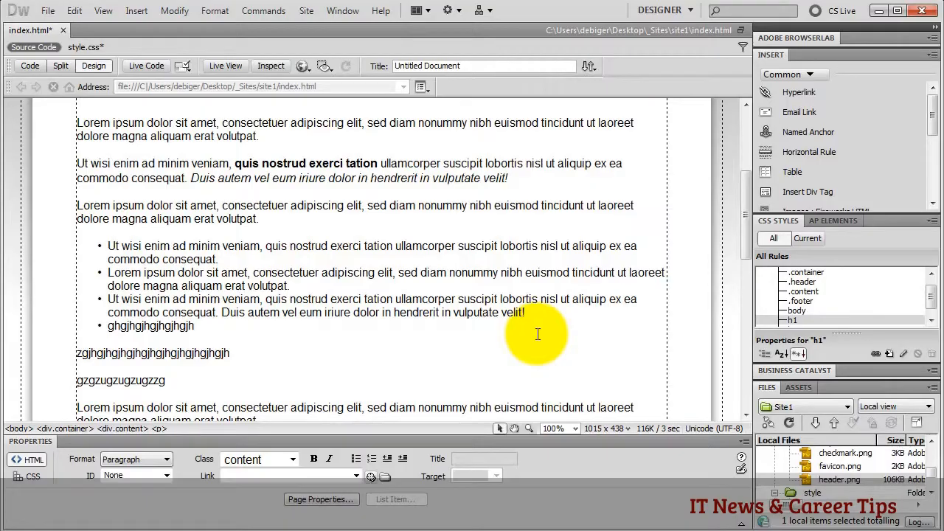
- Add a line break and 'huhuhuhu' after gzgzugzugzugzzg, checking the <br /> tag in Code view
key(shift+Return)
text(huhuhuhu)
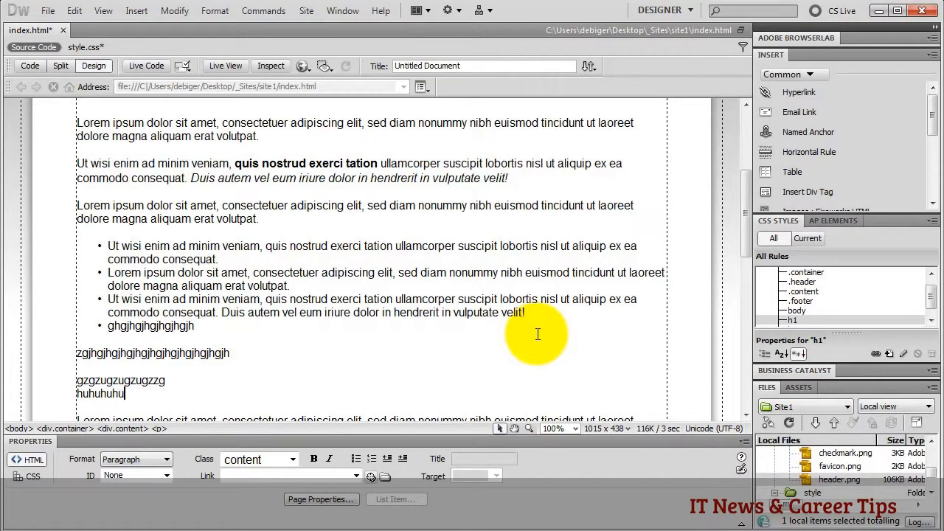
click(28, 65)
drag(148, 259, 194, 259)
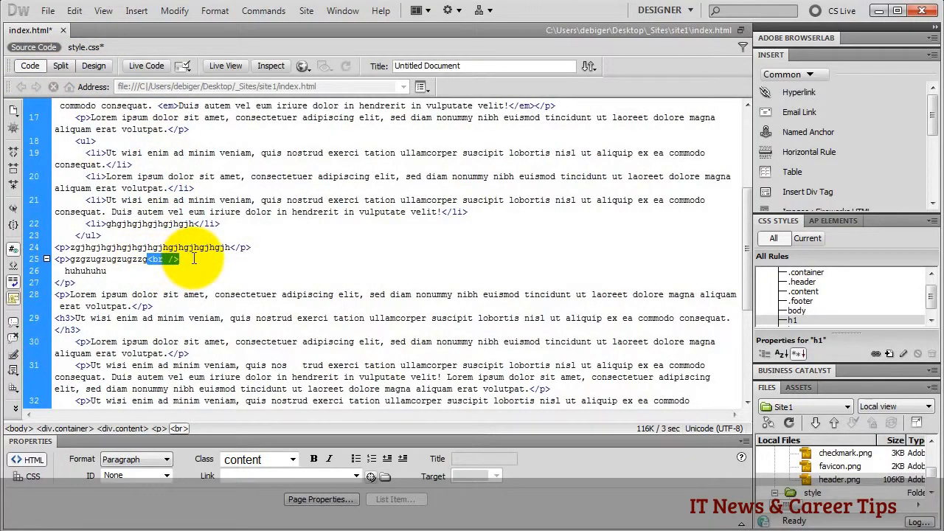
click(90, 65)
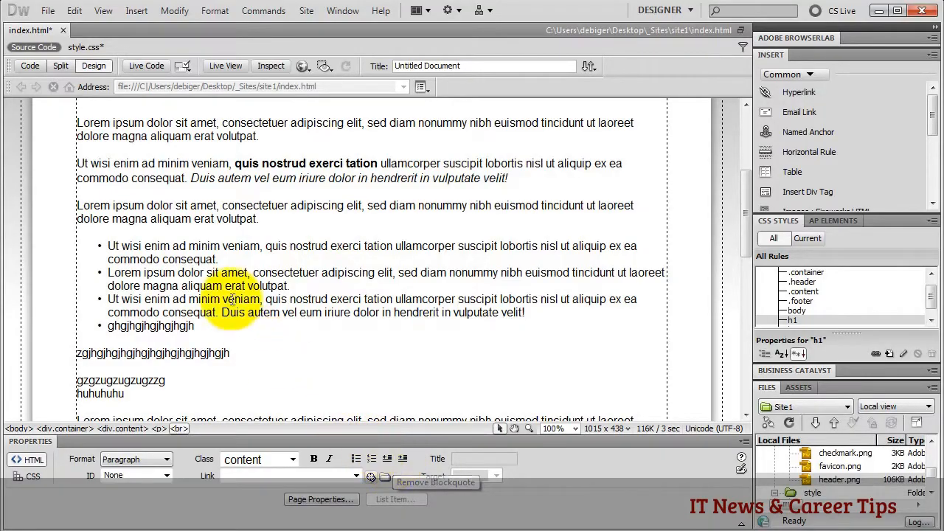
click(135, 205)
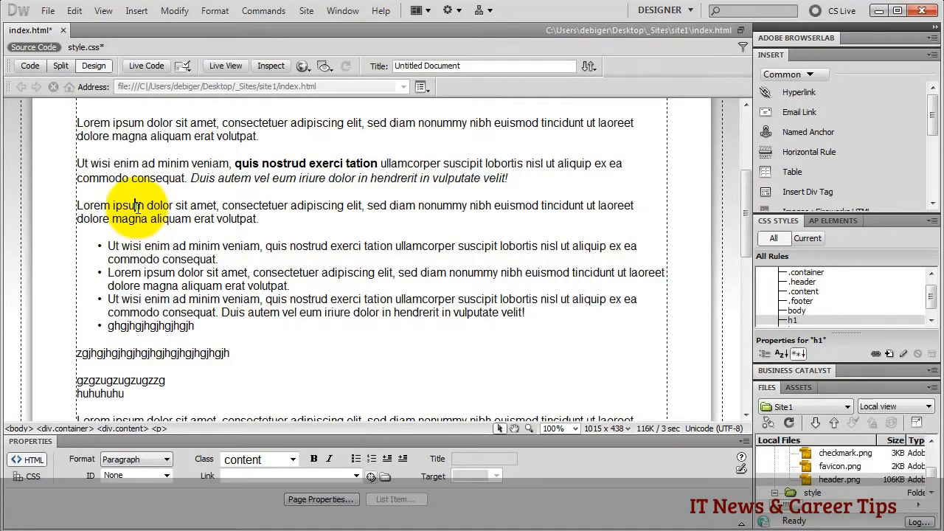
click(403, 459)
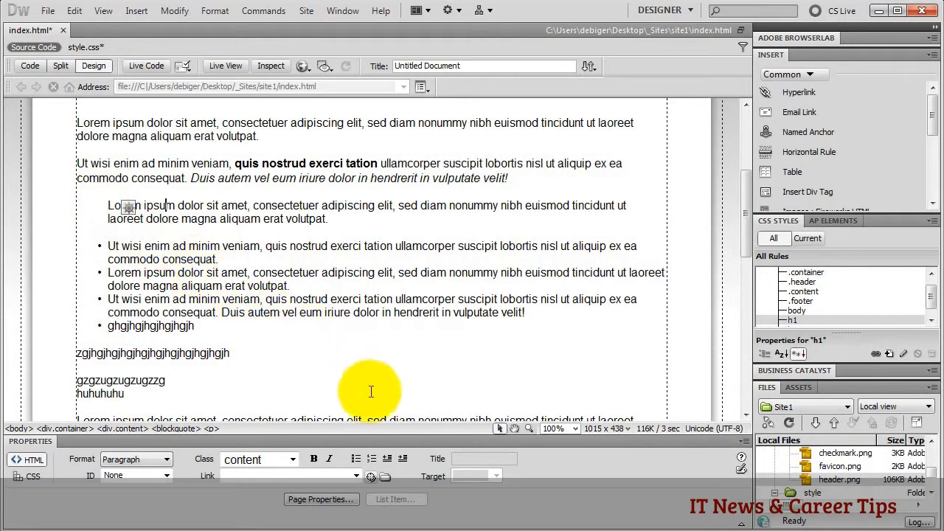
click(403, 459)
click(387, 458)
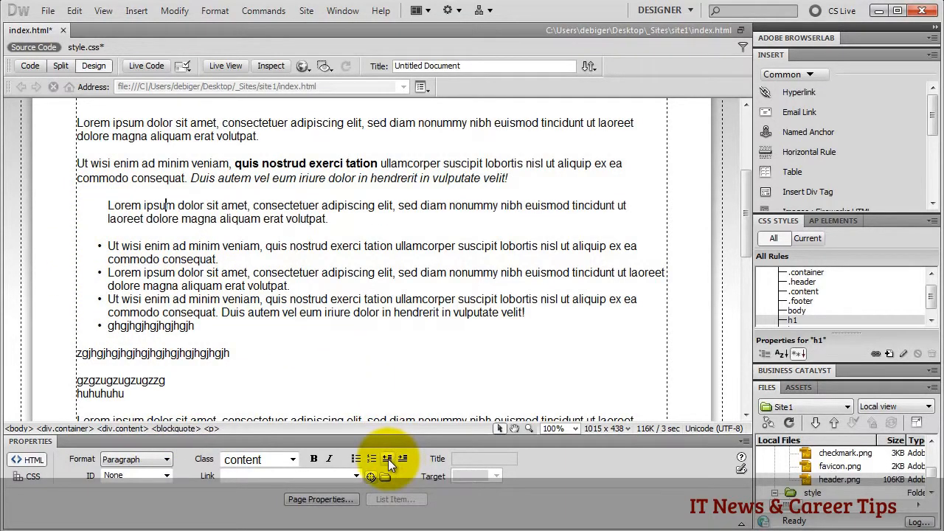
click(387, 459)
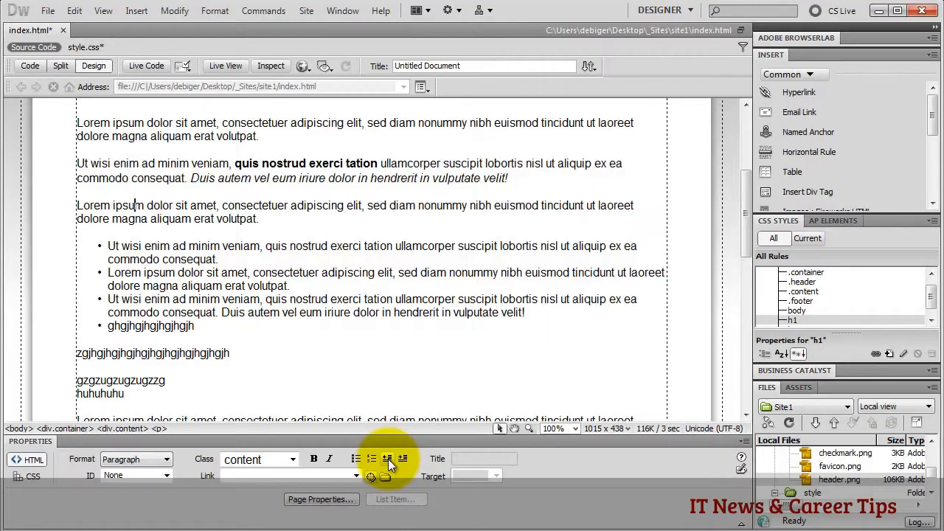
click(180, 247)
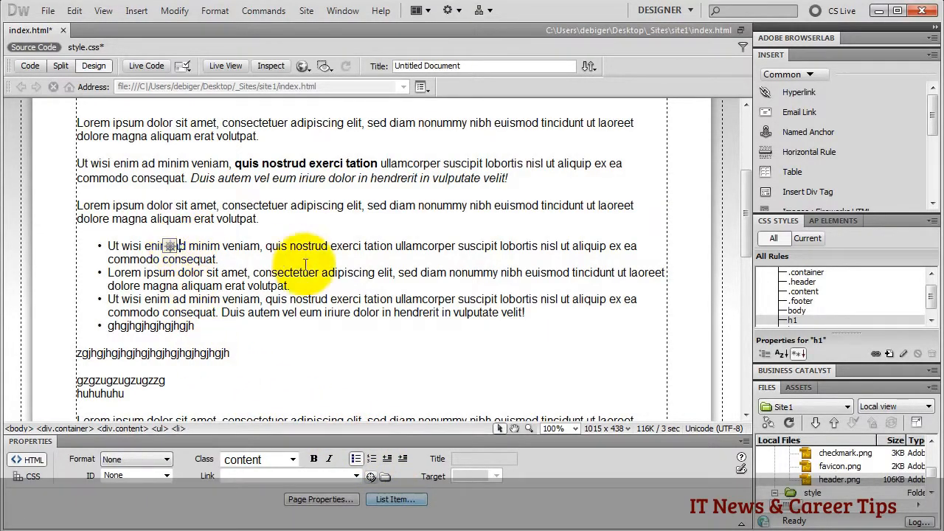
- Create a new compound CSS rule with selector 'ul li' in style.css
click(889, 354)
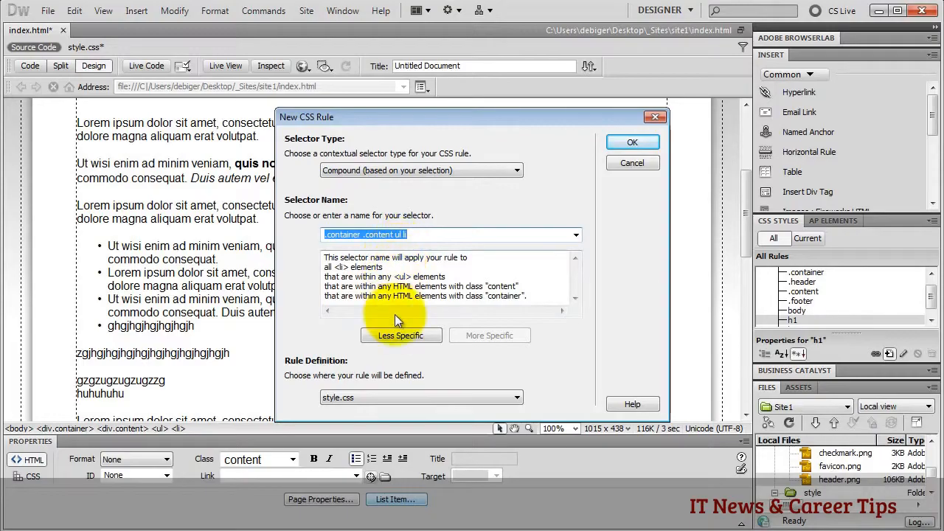
click(396, 336)
click(396, 335)
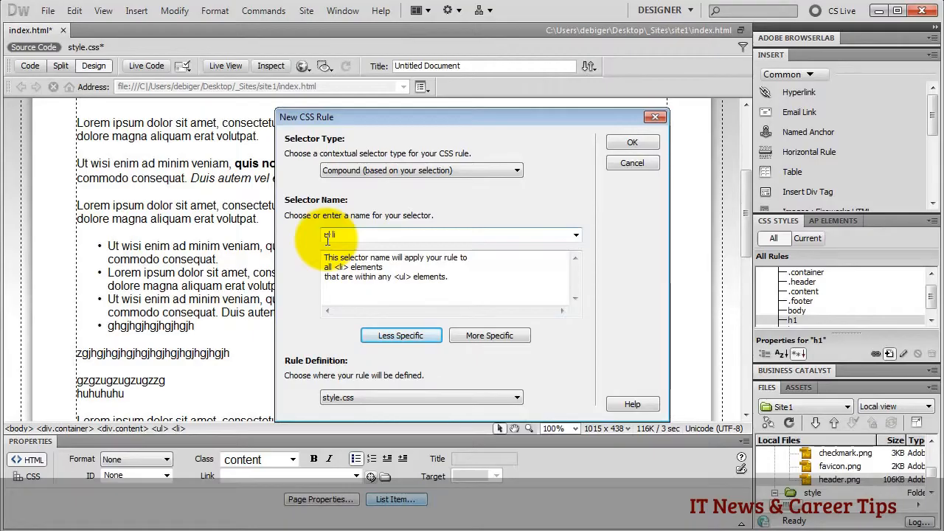
click(627, 144)
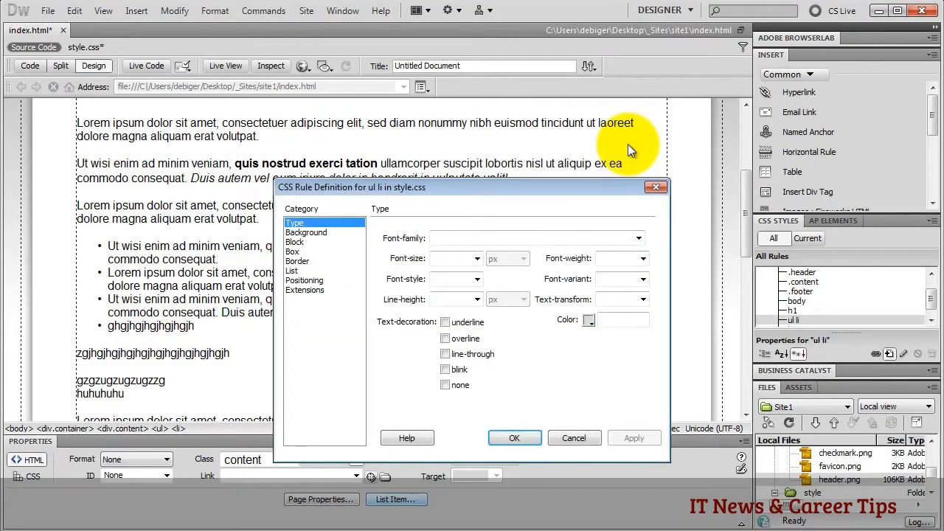
- Set the ul li list-style-image to checkmark.png
click(294, 271)
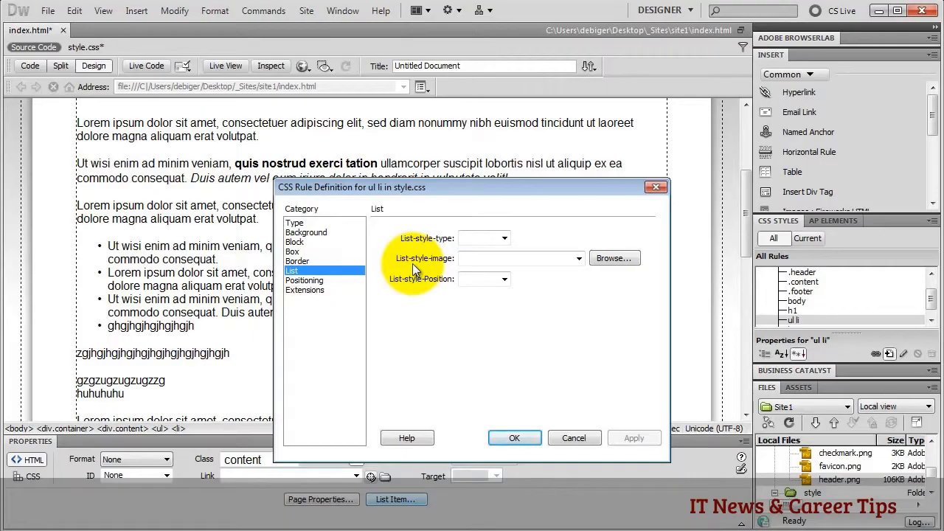
click(613, 260)
scroll(543, 267, down, 3)
click(447, 336)
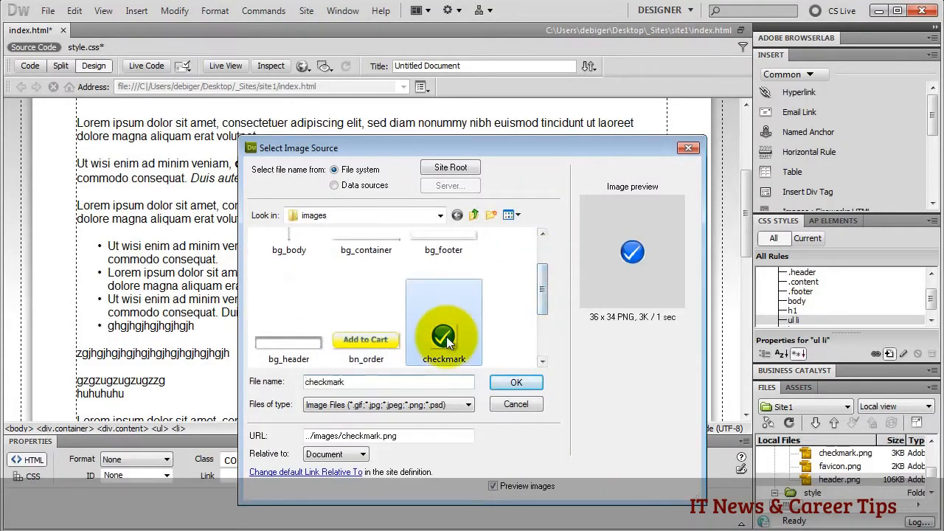
click(518, 380)
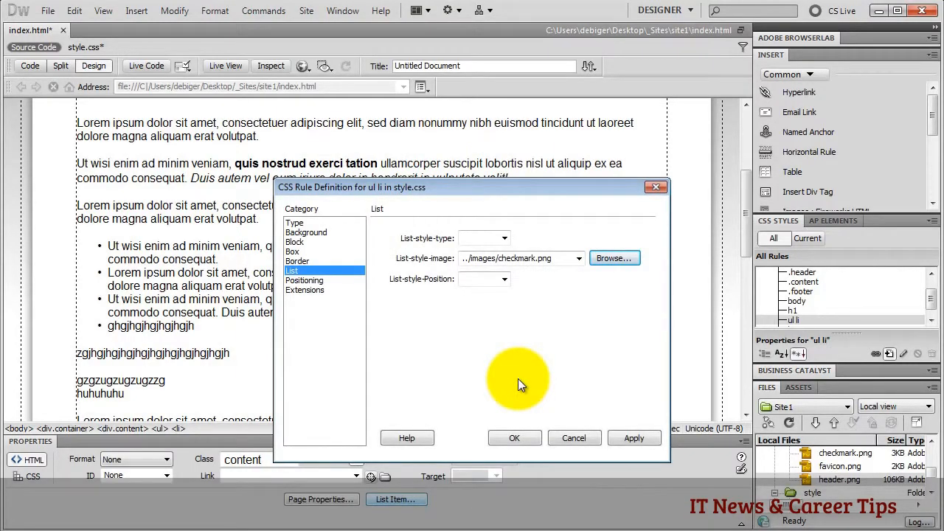
click(627, 438)
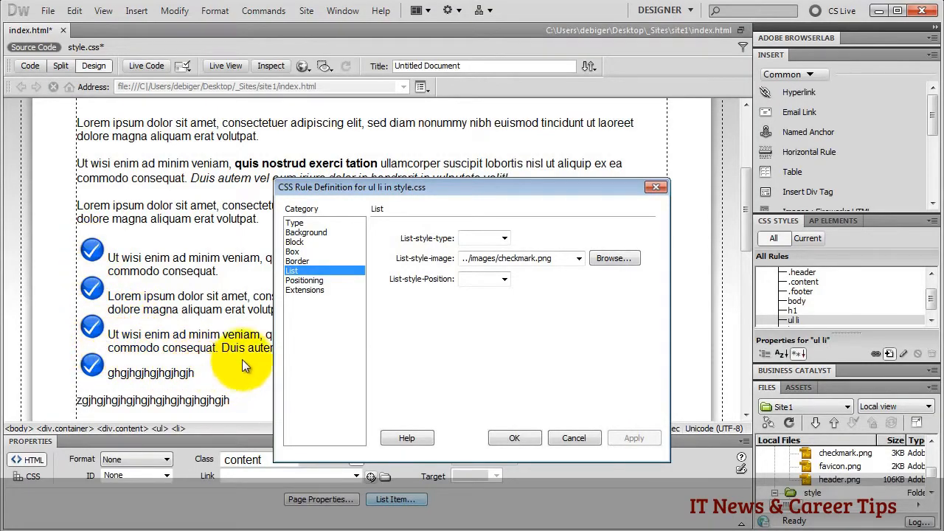
- Give ul li a 10 px bottom margin and 25 px left margin, and save the rule
click(293, 252)
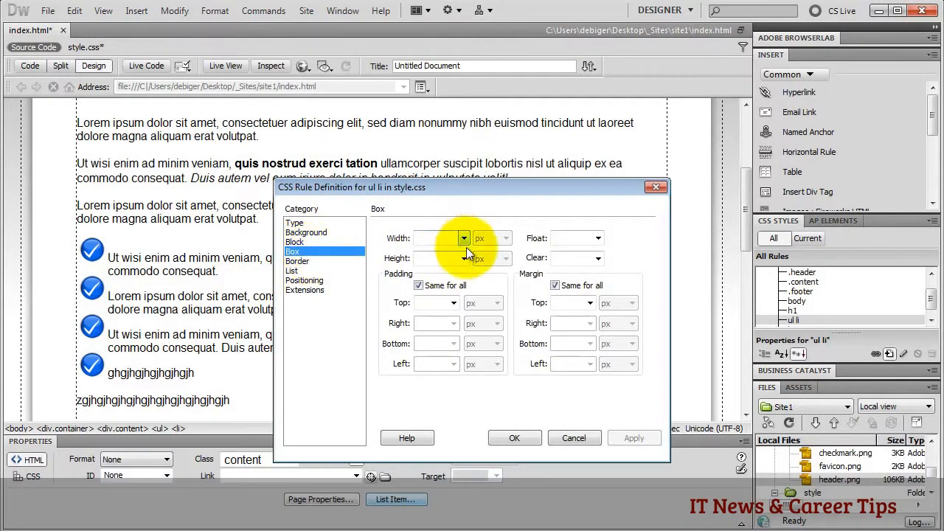
click(554, 285)
click(561, 343)
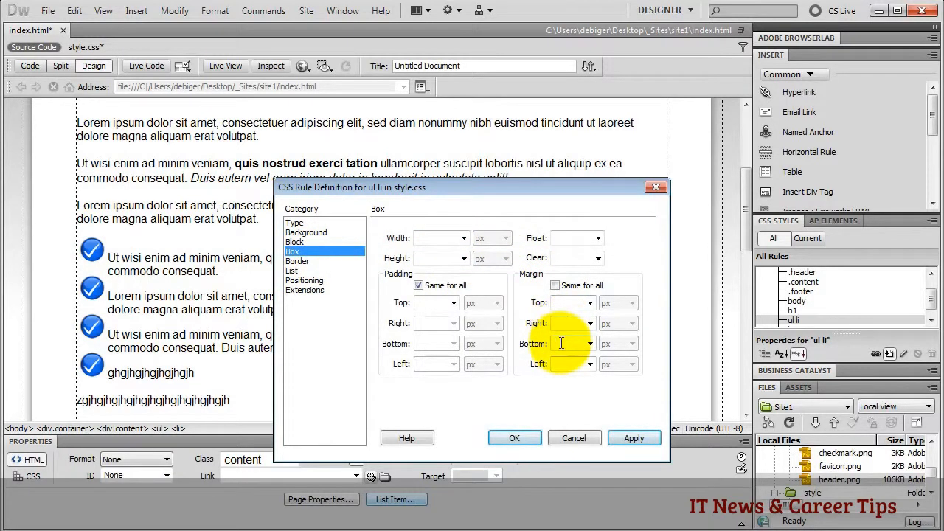
text(10)
click(570, 364)
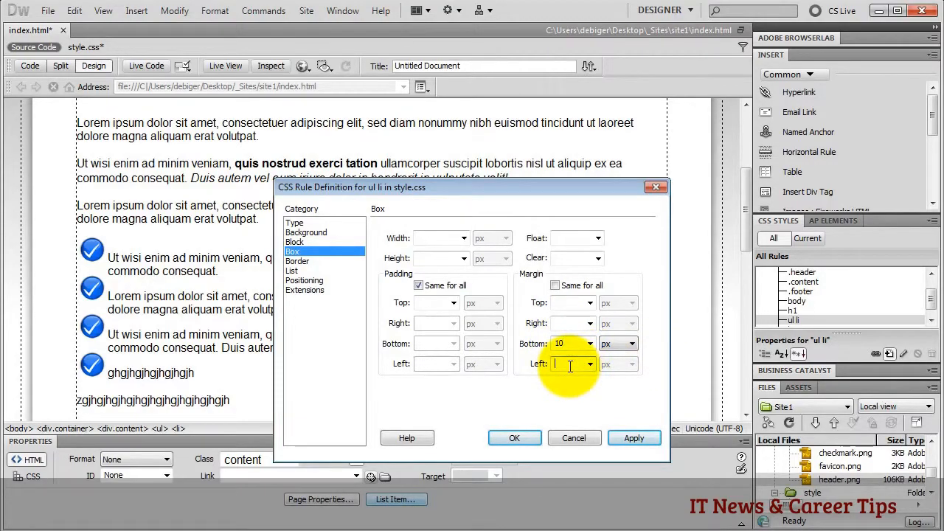
text(25)
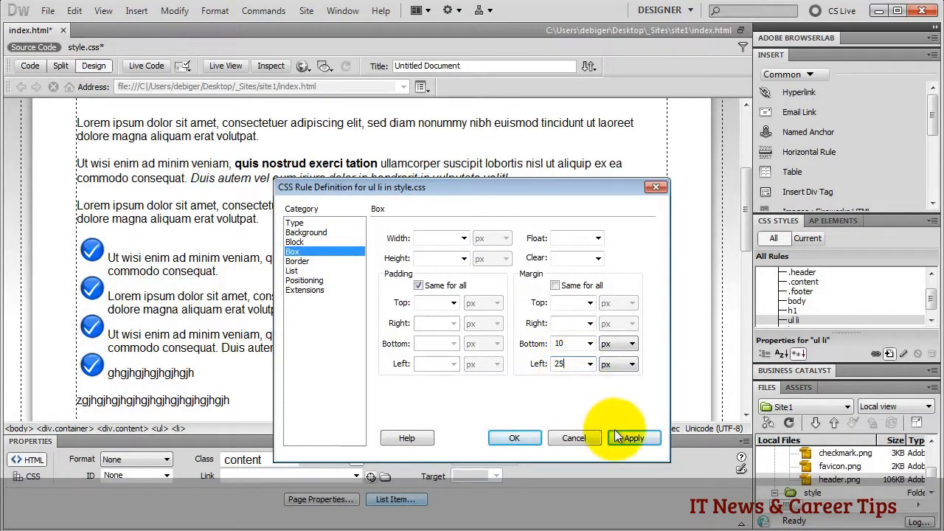
click(618, 438)
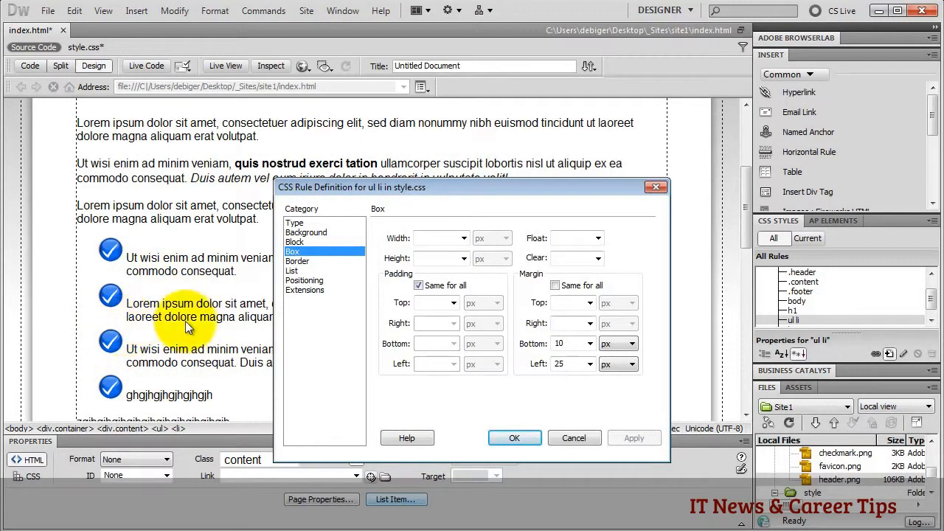
click(514, 438)
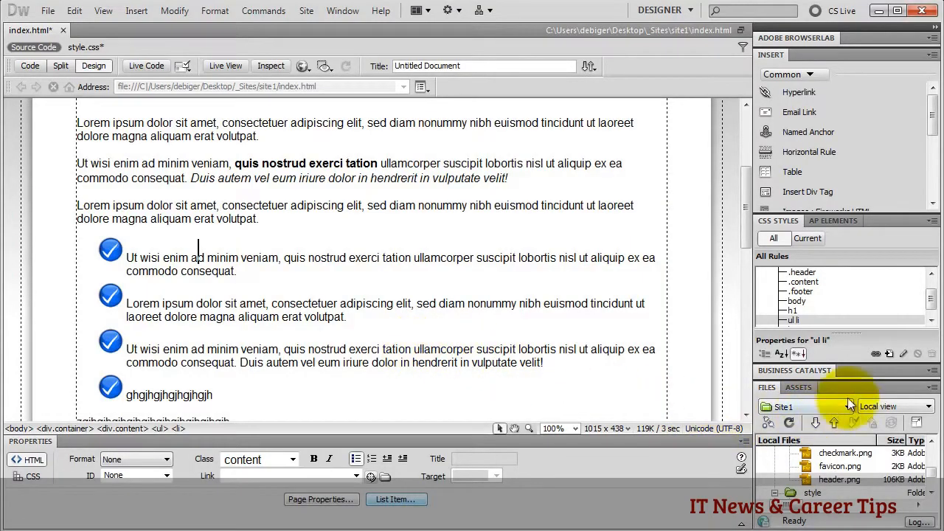
- Create a new class rule named .yellow in style.css
click(889, 355)
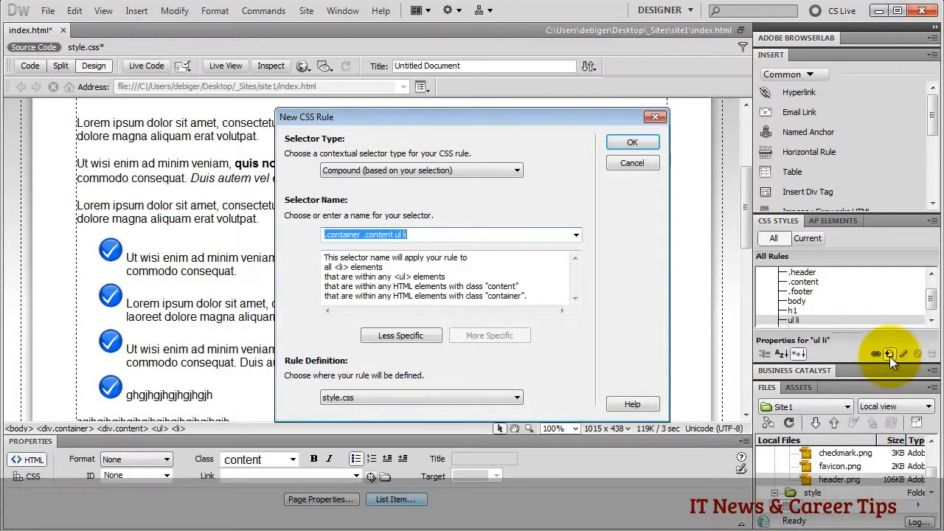
click(496, 172)
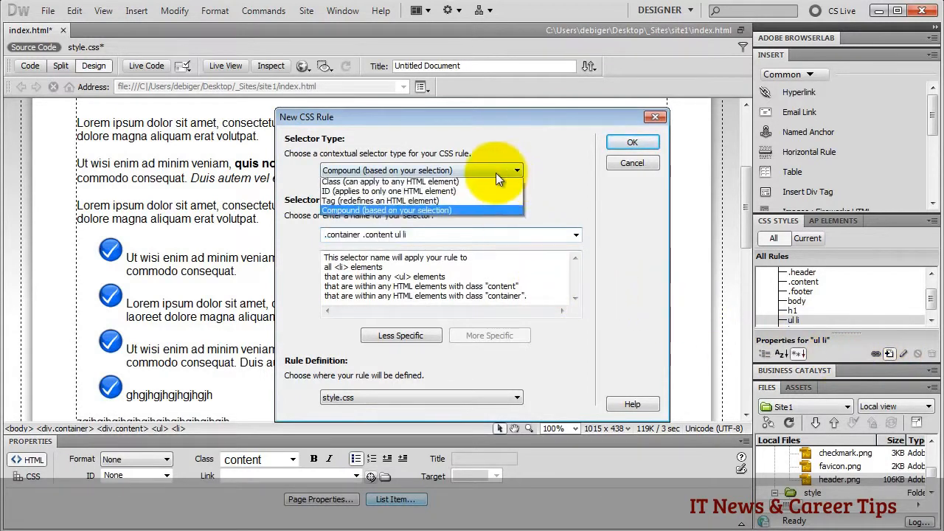
click(419, 184)
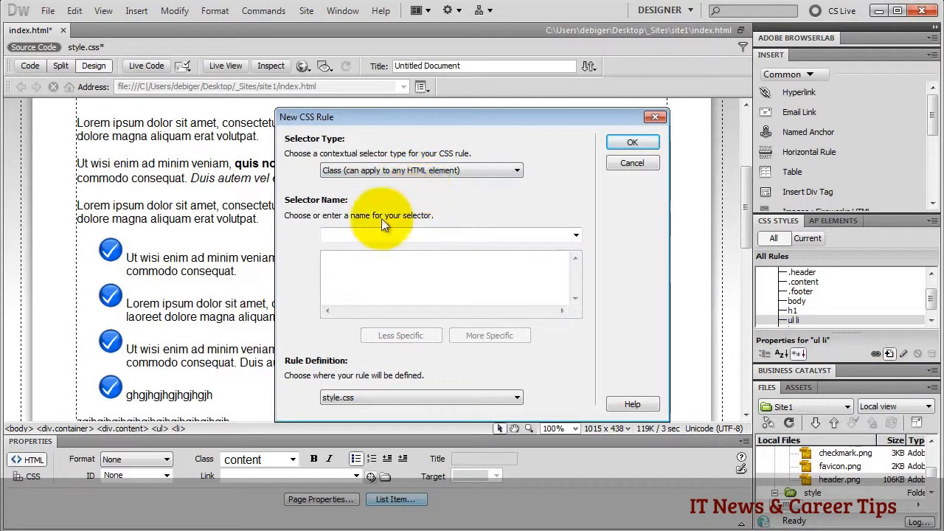
click(344, 236)
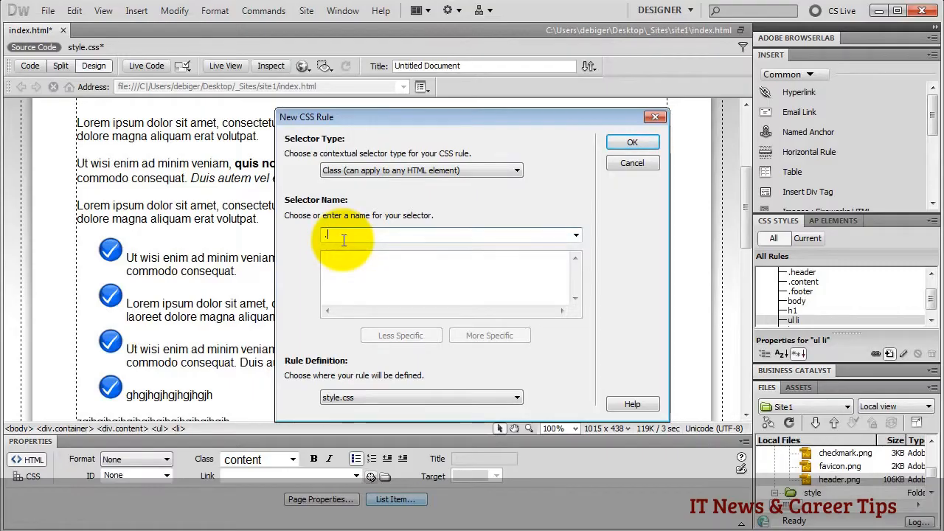
text(.yello)
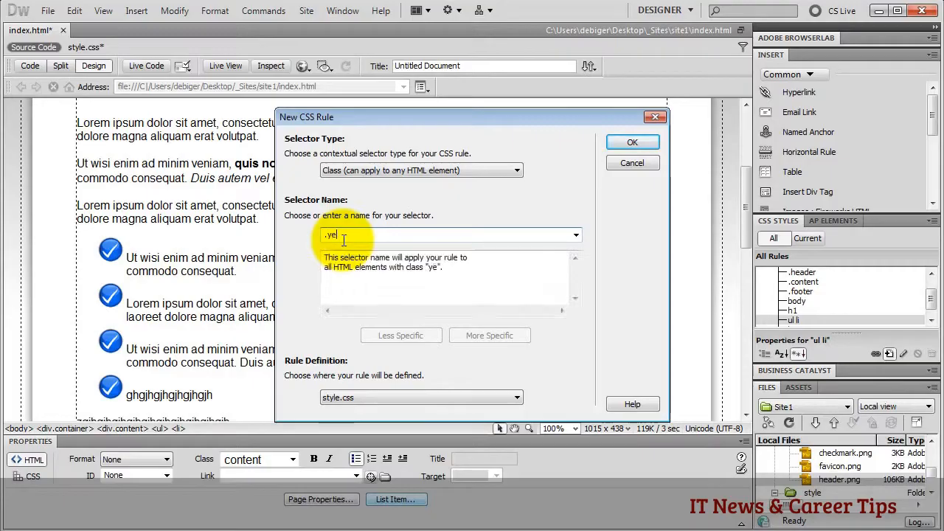
text(w)
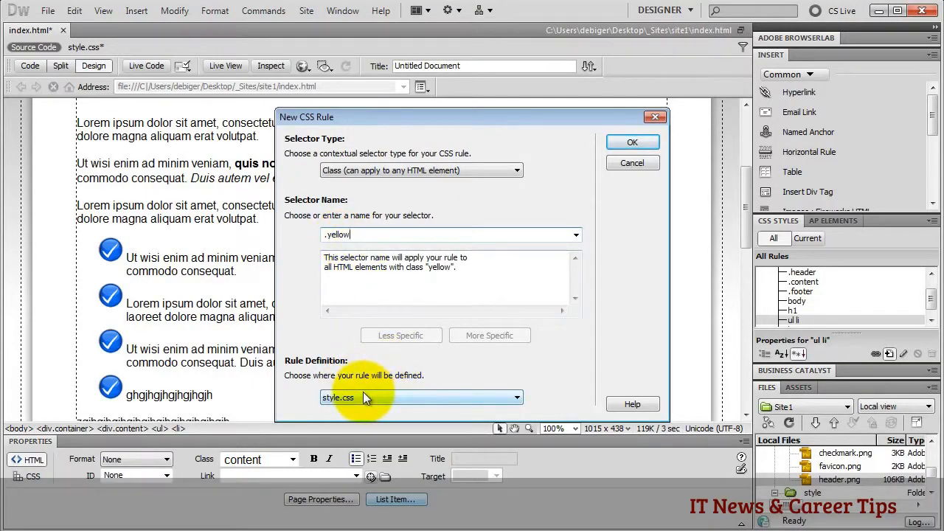
click(622, 142)
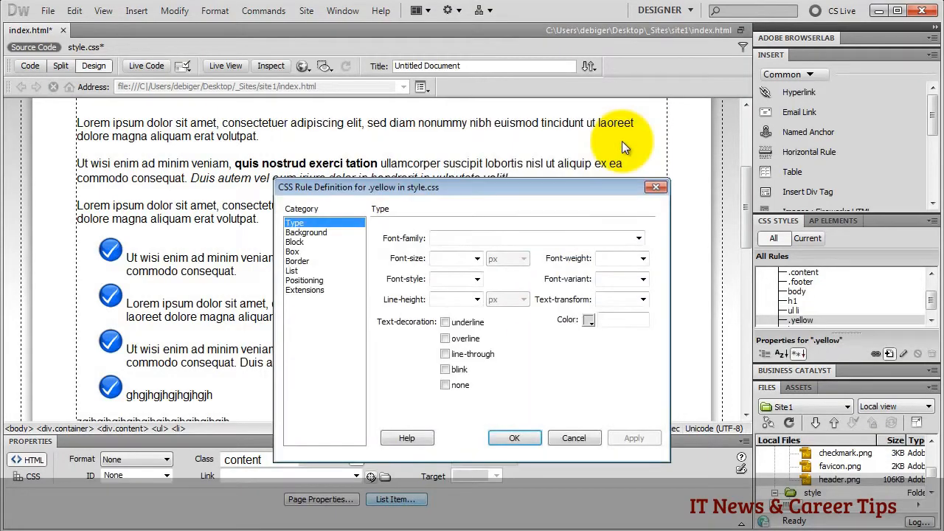
- Set the .yellow background colour to #FF0 and save the rule
click(307, 232)
click(478, 239)
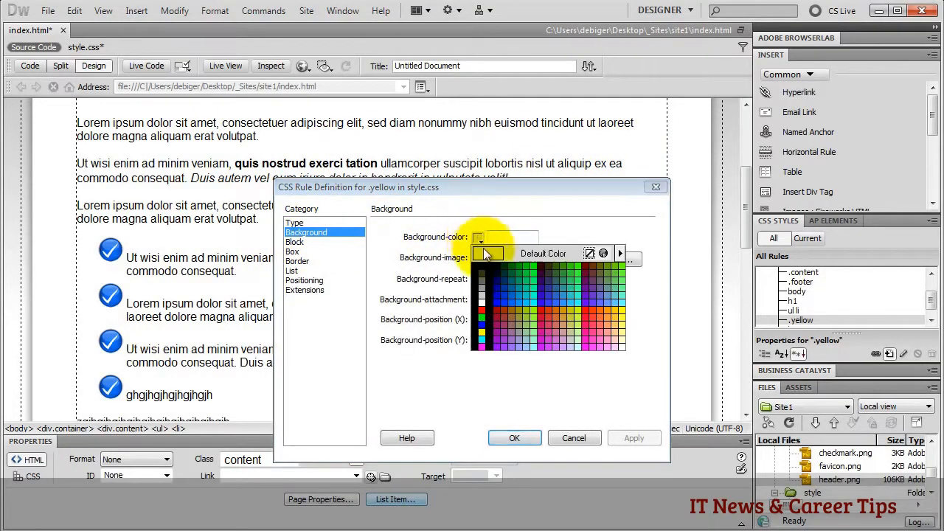
click(485, 331)
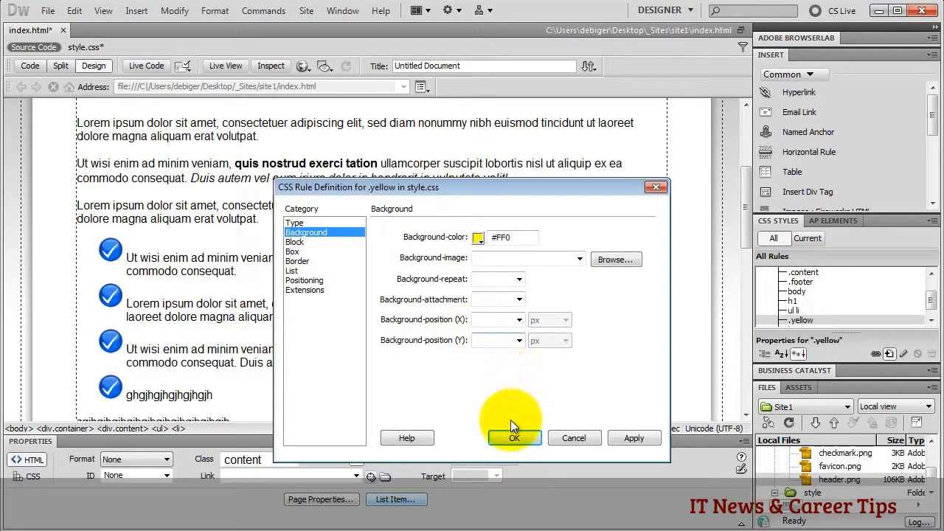
click(513, 440)
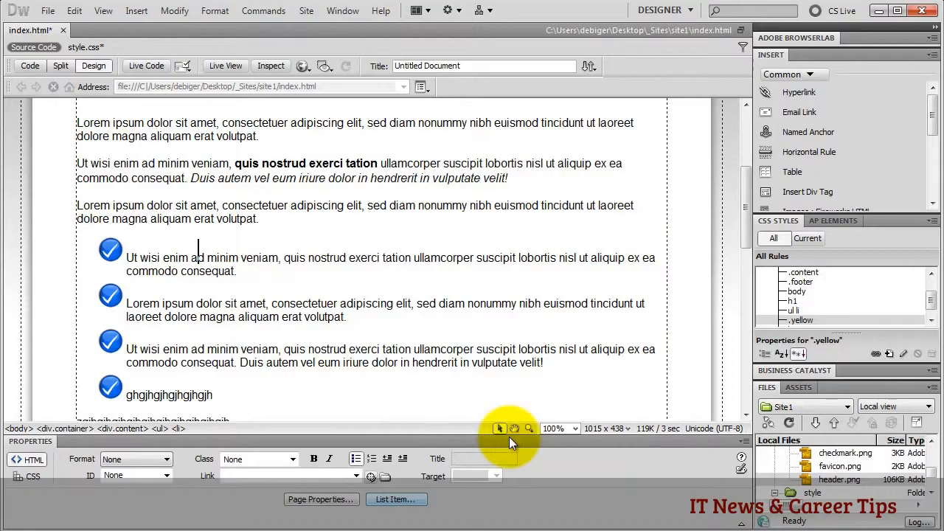
click(801, 323)
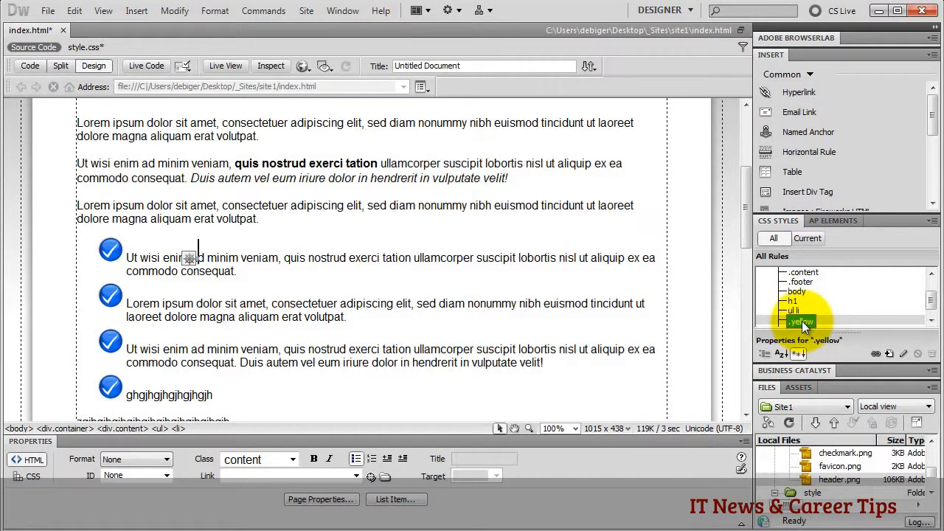
- Apply the yellow class to 'sed diam nonummy nibh euismod' in the third paragraph
drag(368, 206, 540, 208)
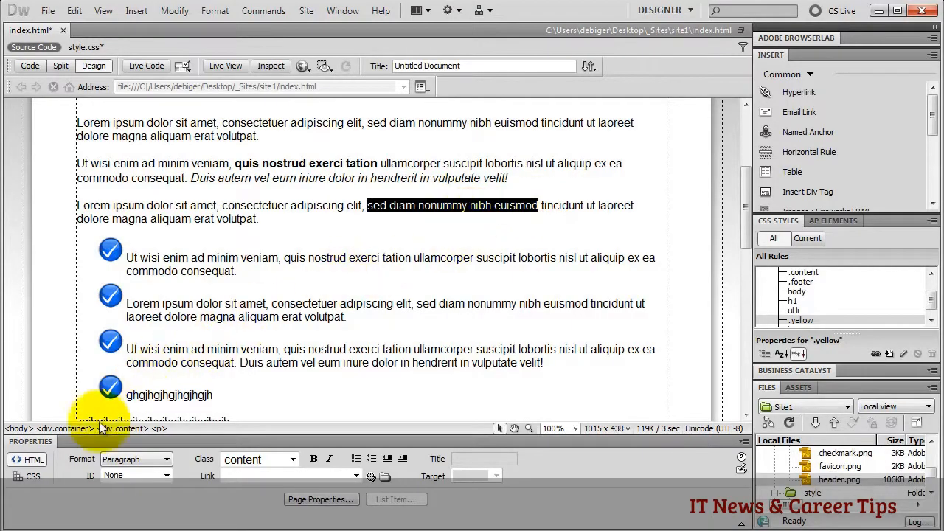
click(33, 458)
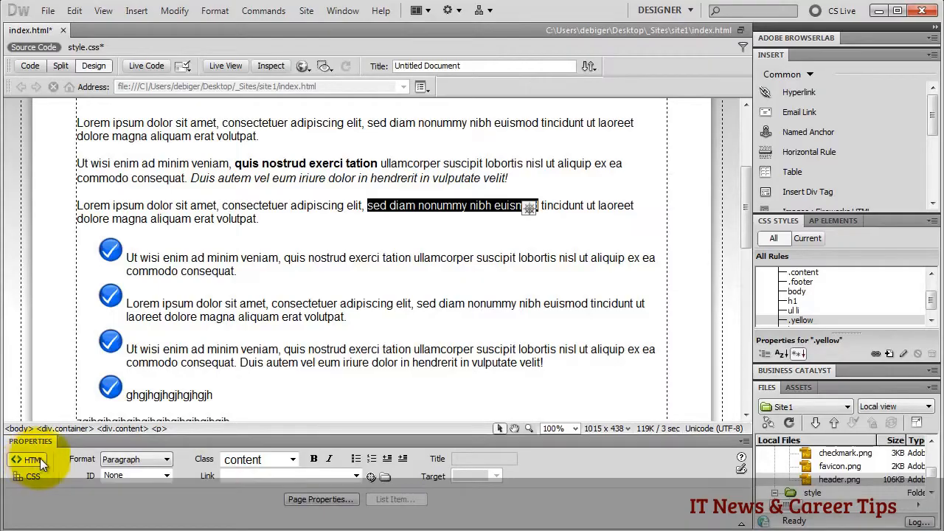
click(294, 459)
click(254, 527)
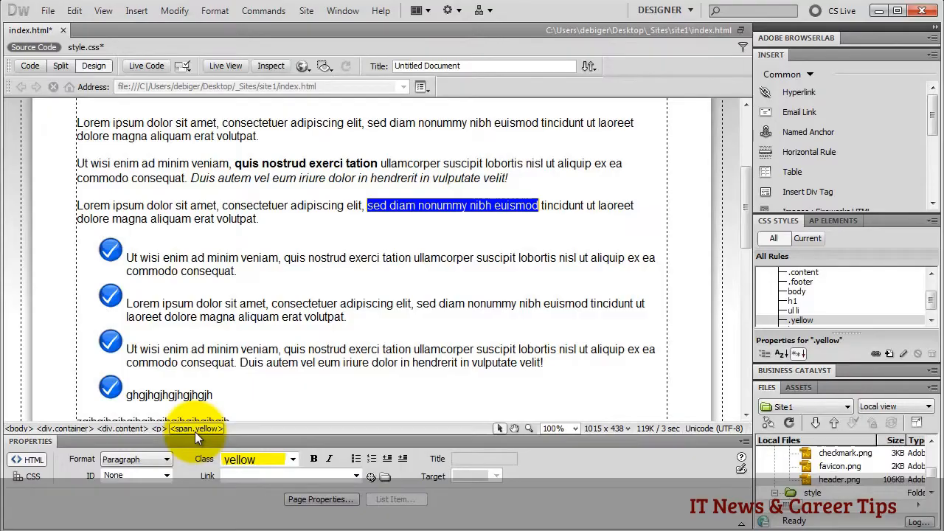
- Check the new yellow span in Code view and confirm the highlight in Design view
click(29, 66)
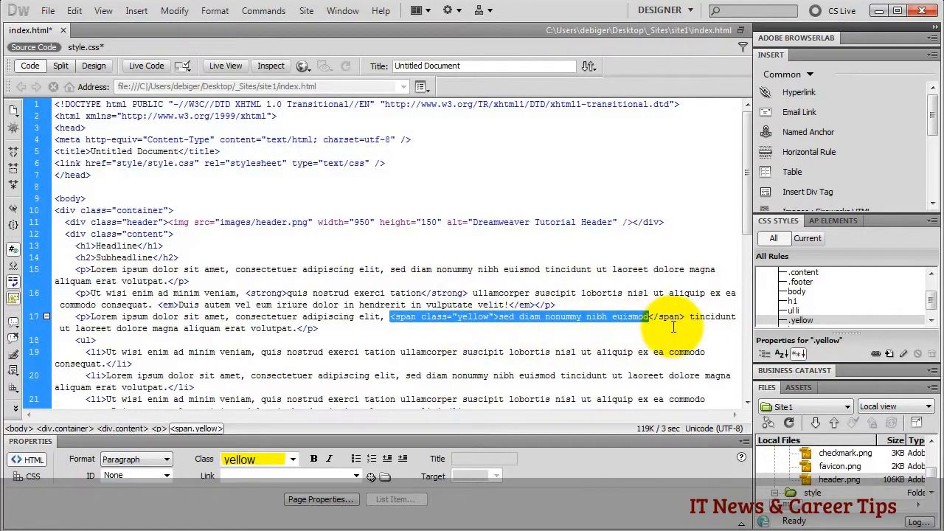
click(94, 66)
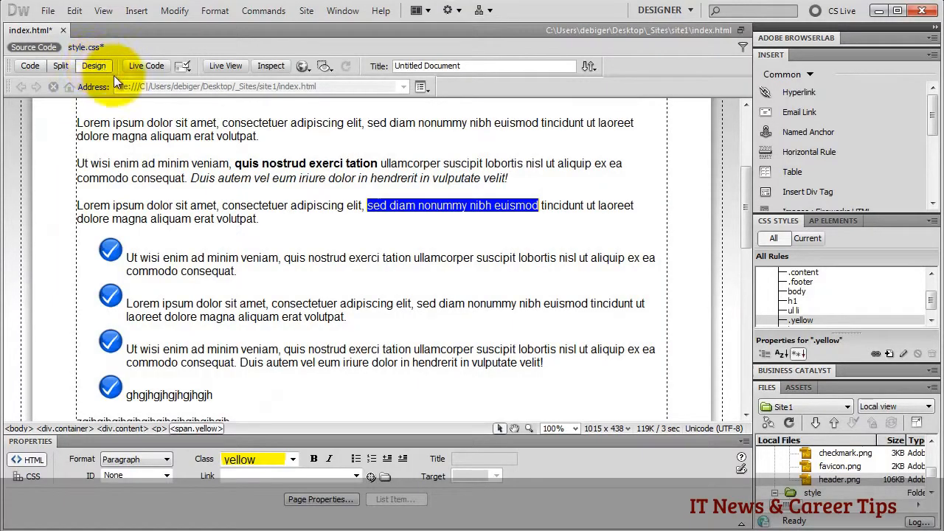
click(412, 204)
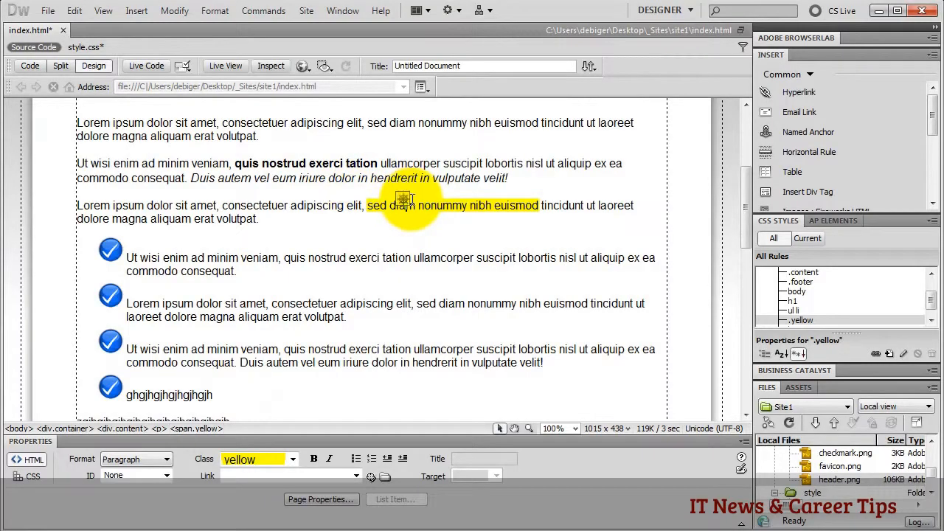
click(194, 429)
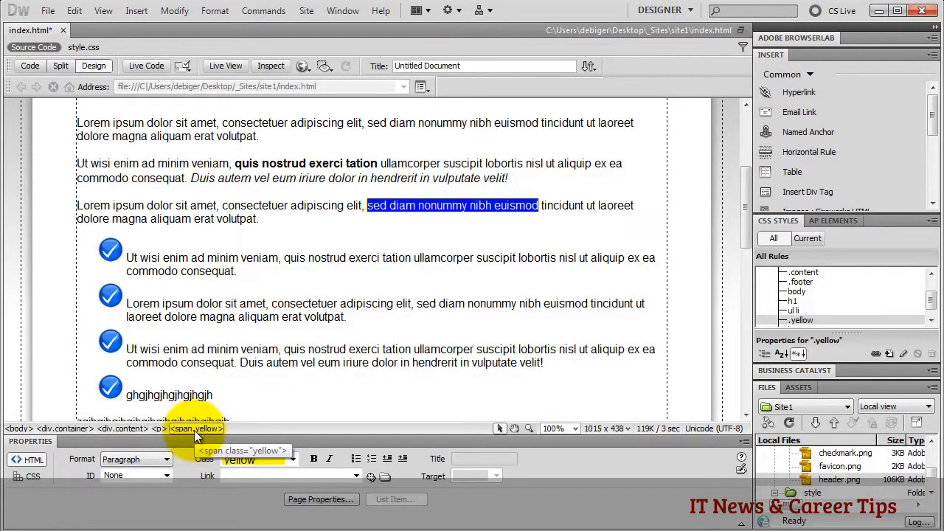
click(290, 462)
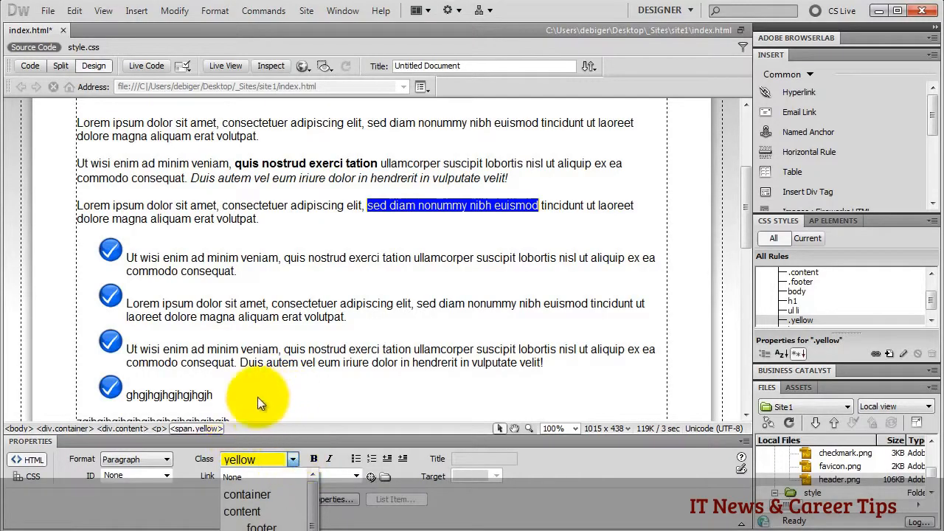
click(204, 429)
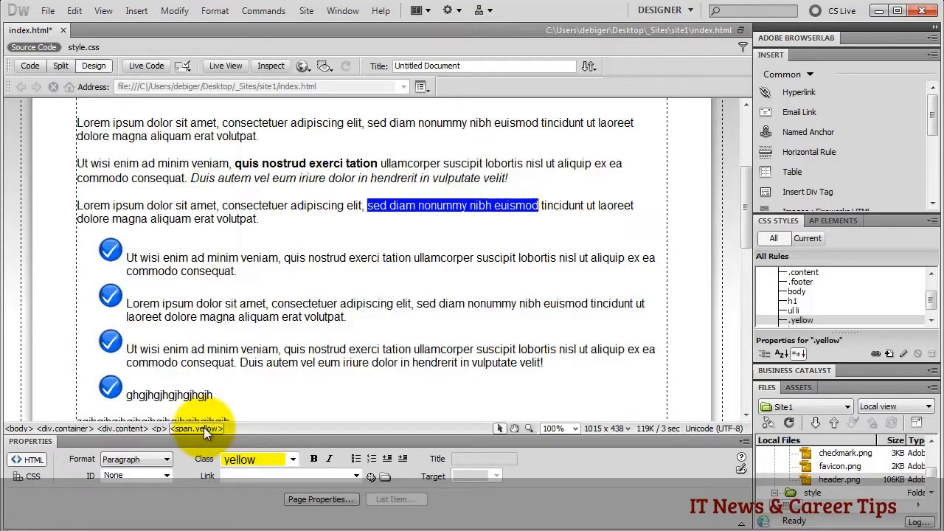
click(185, 118)
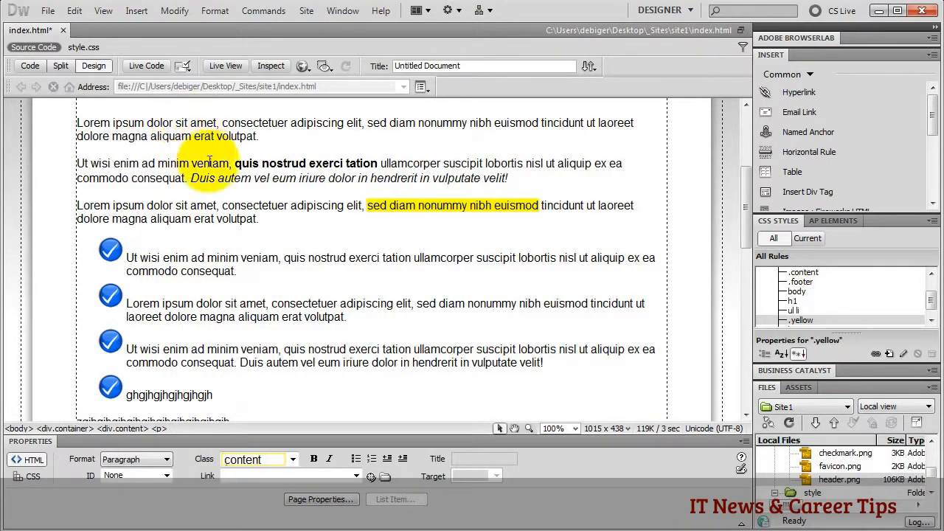
- Apply the yellow class to the first paragraph and inspect it in Code view
click(158, 429)
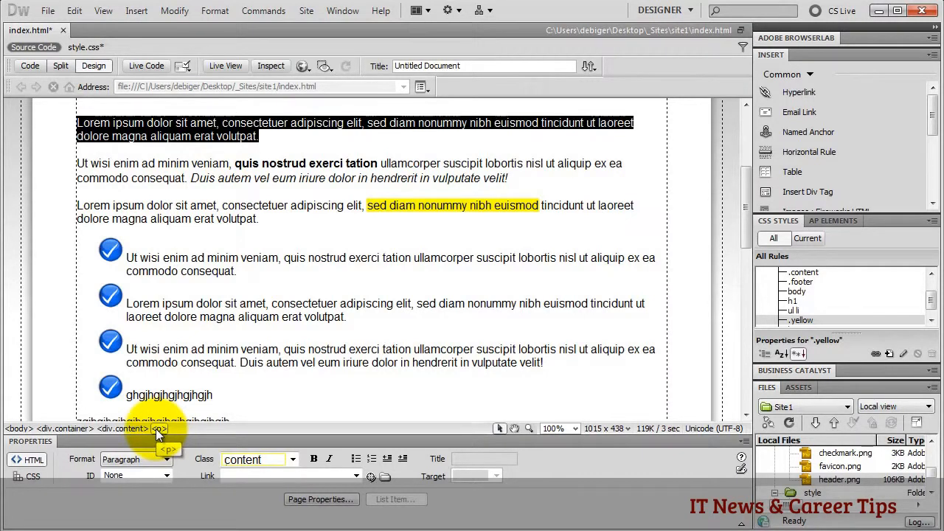
click(292, 460)
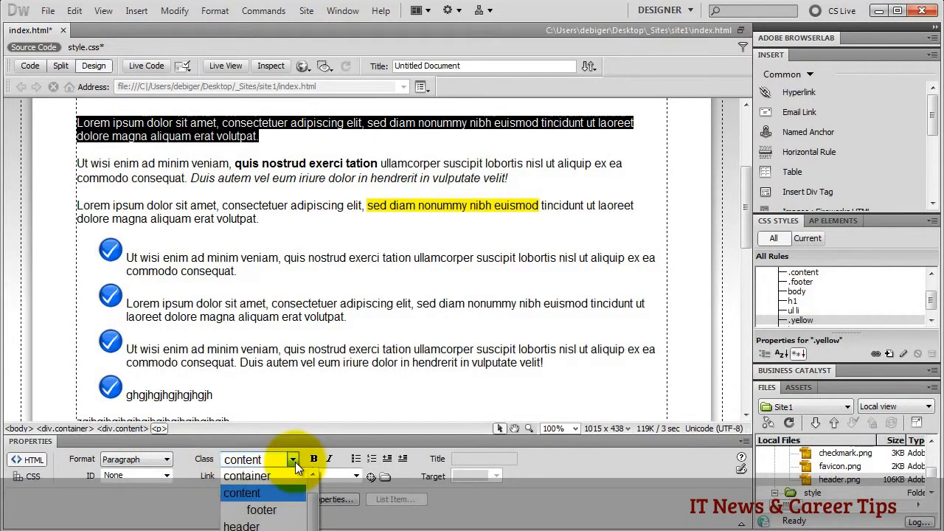
click(258, 524)
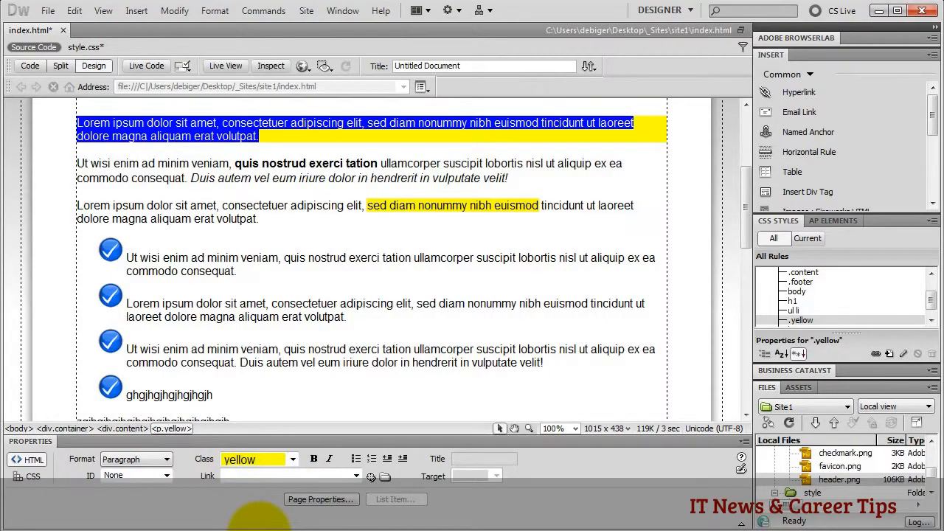
click(31, 66)
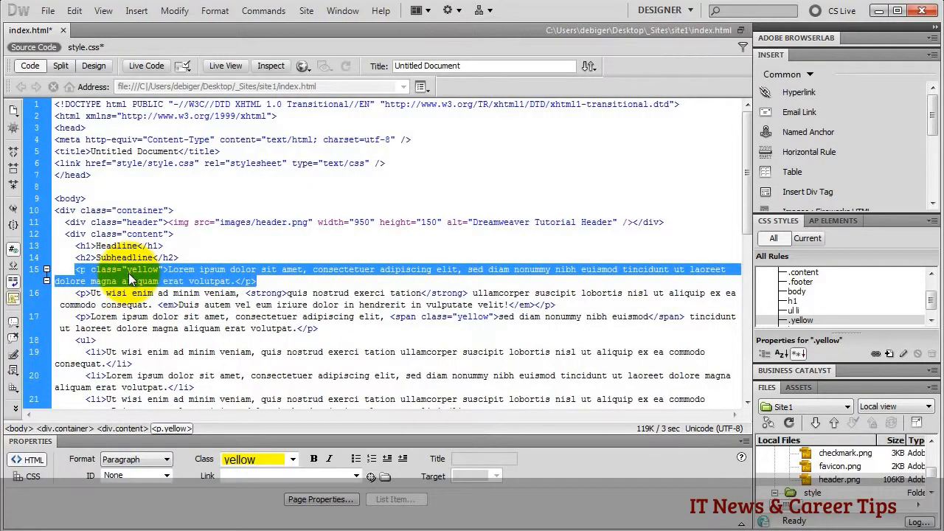
click(93, 65)
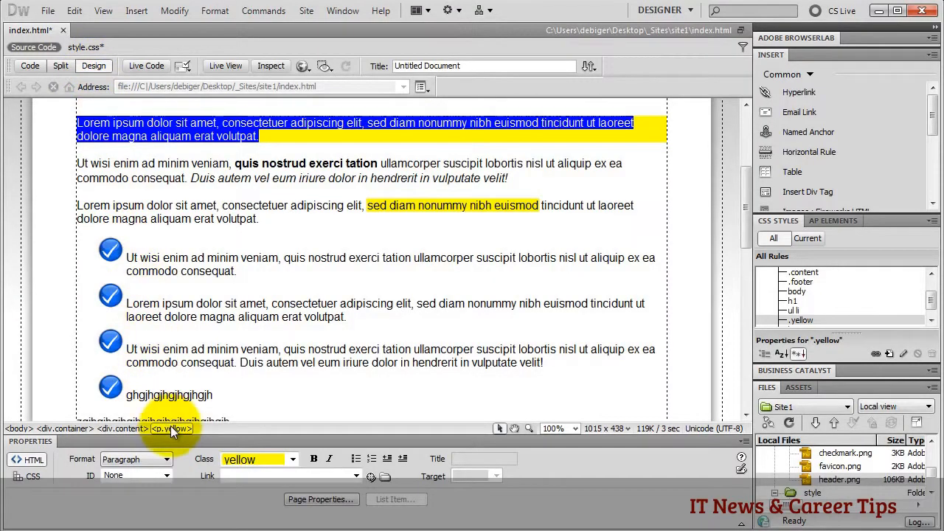
- Set the first paragraph's class back to content and view its plain <p> tag in the source
click(290, 460)
click(262, 476)
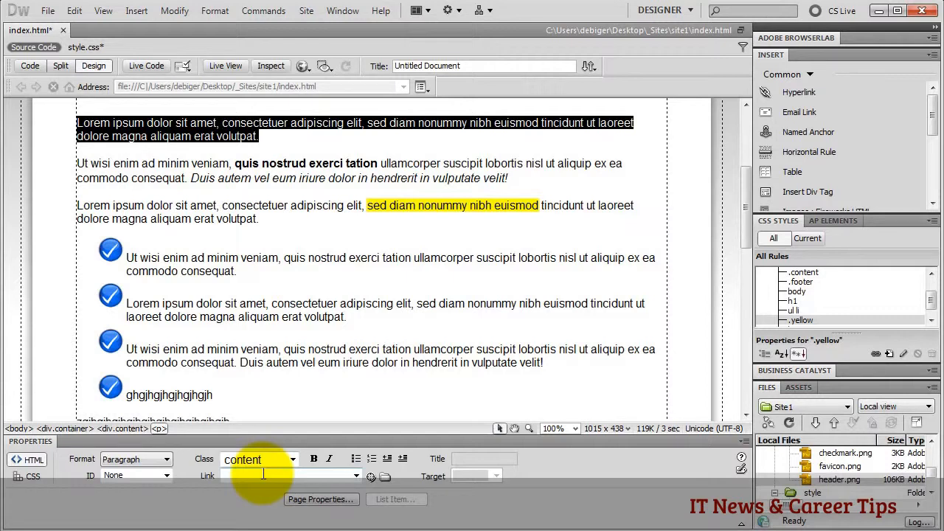
click(31, 67)
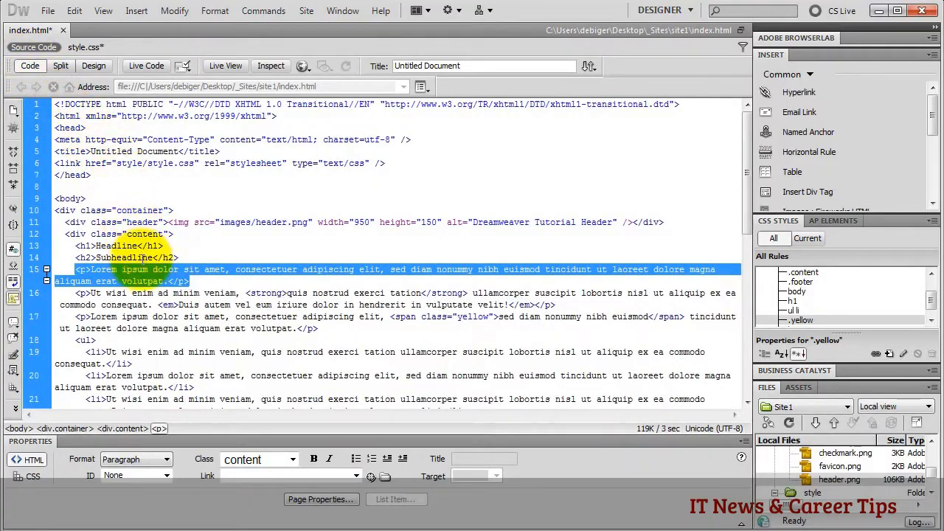
click(91, 269)
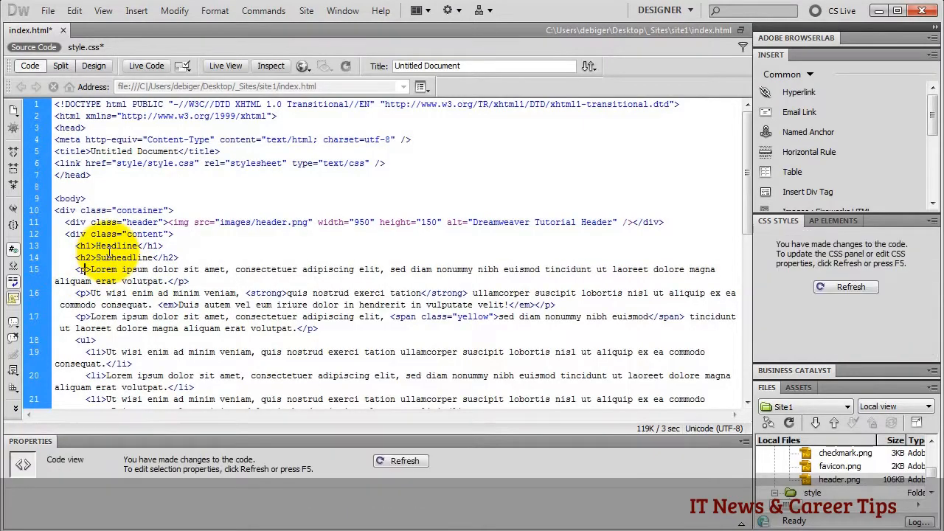
- Add an inline style with text-align:center to the first paragraph's <p> tag
text(st)
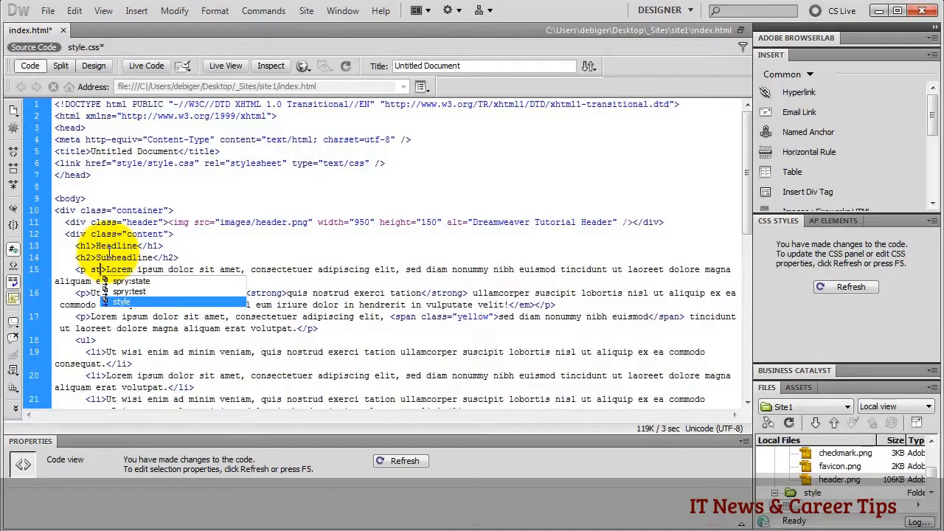
double_click(122, 301)
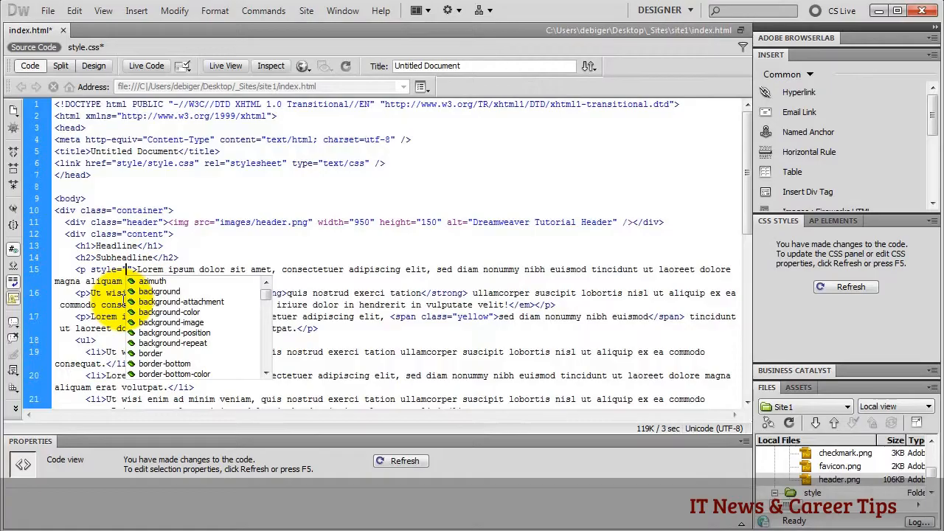
text(te)
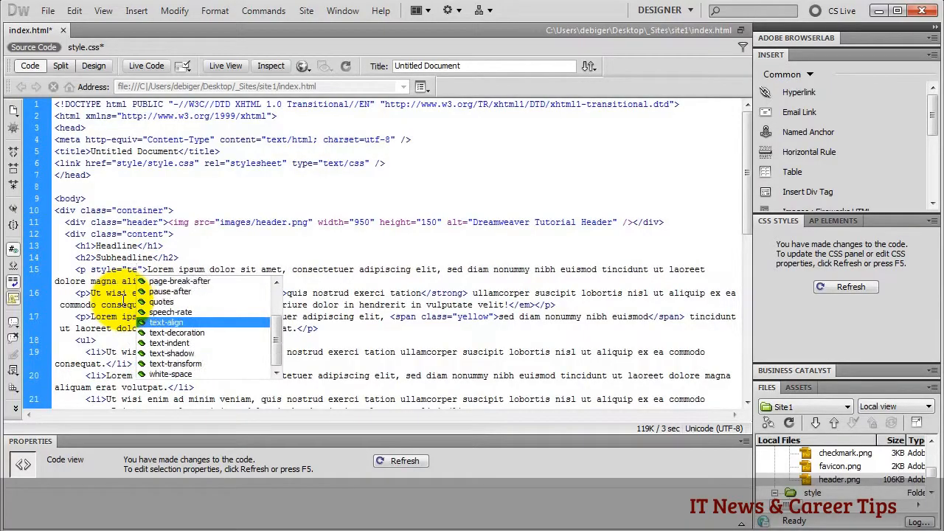
double_click(185, 321)
double_click(208, 295)
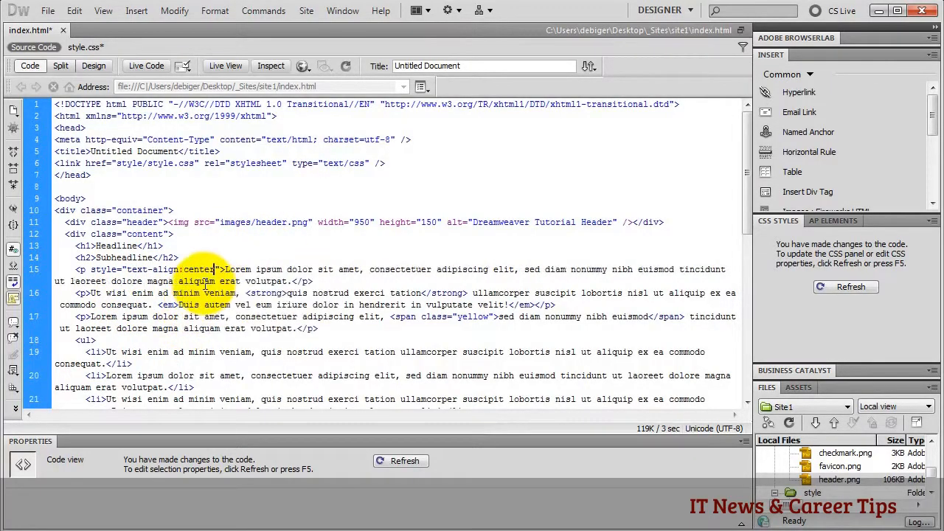
- Add text-transform:uppercase to the inline style and check the centred capitals in Design view
text(; )
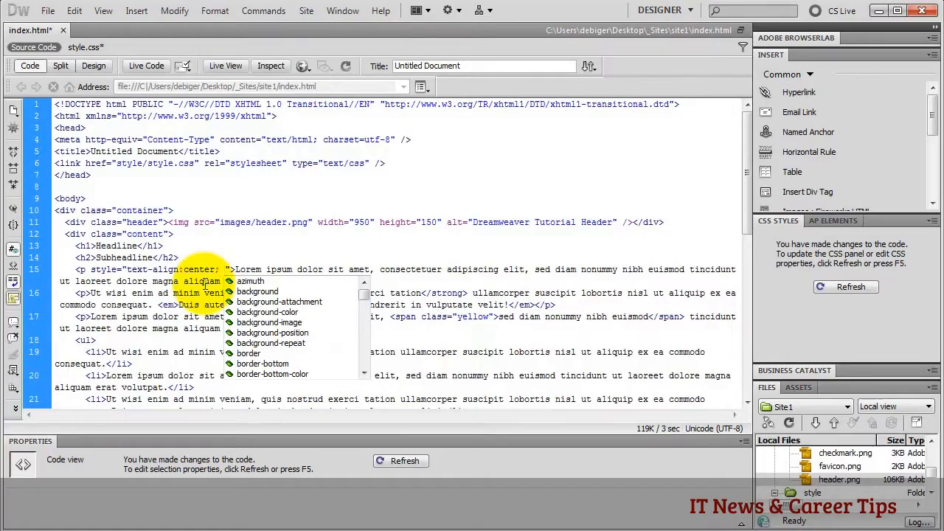
text(te)
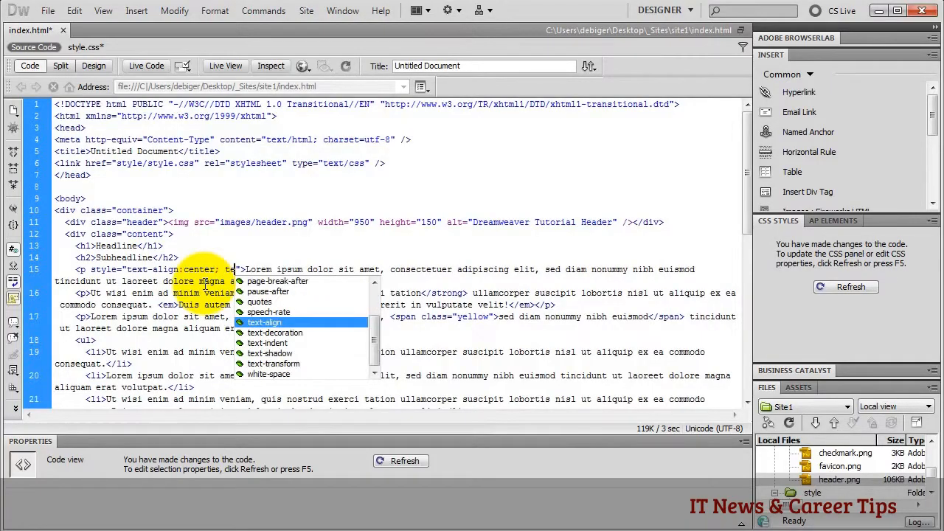
click(294, 365)
double_click(294, 365)
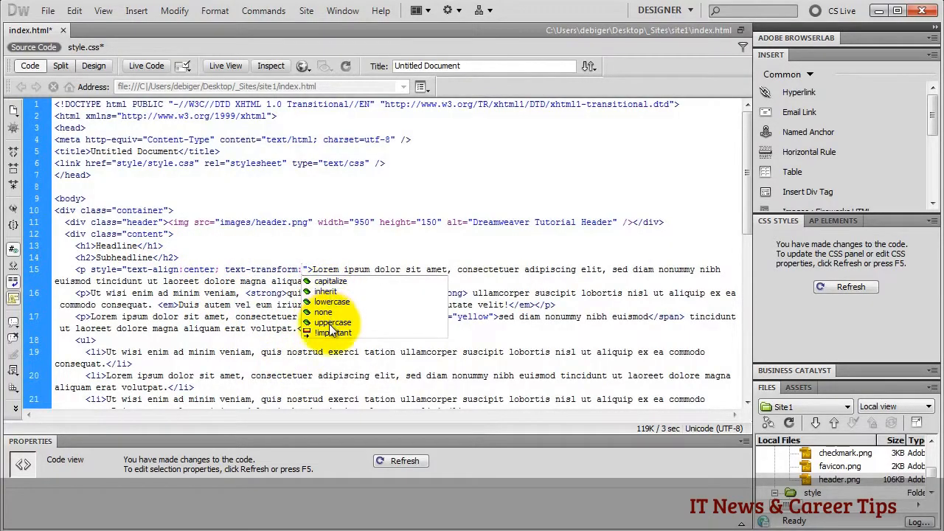
click(331, 323)
double_click(331, 324)
text(;)
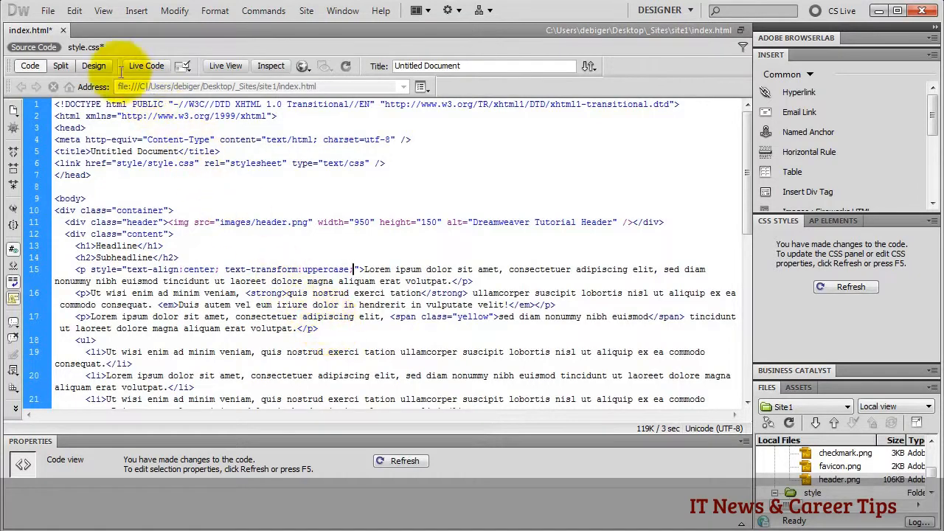
click(98, 65)
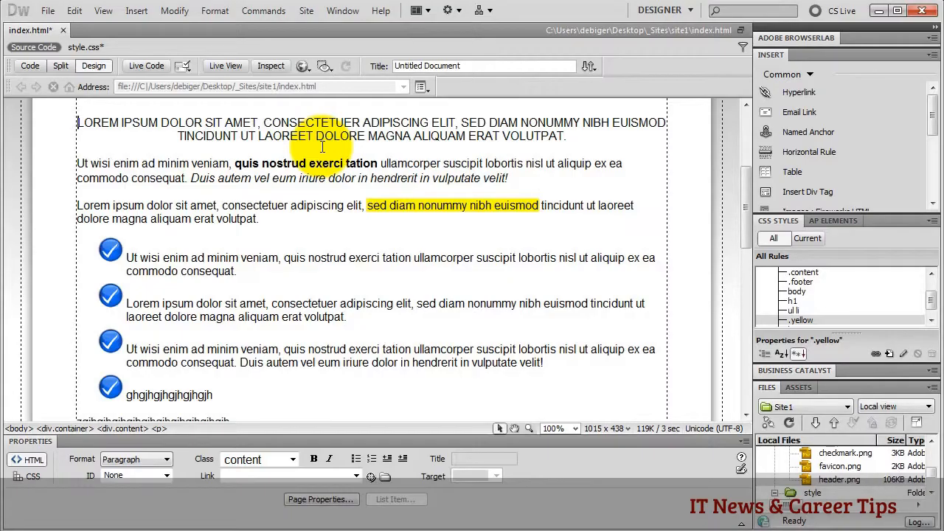
click(31, 65)
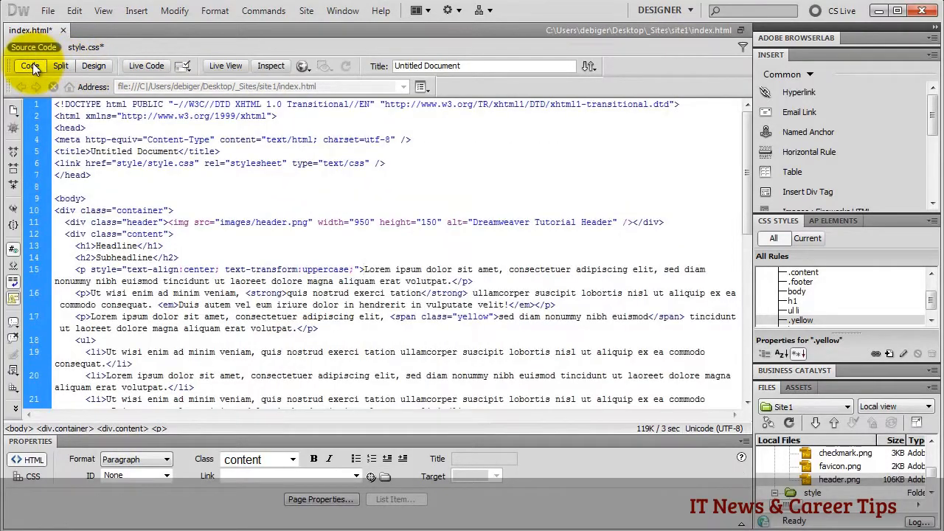
- Select the page title text, then save index.html and preview it in Safari
click(96, 175)
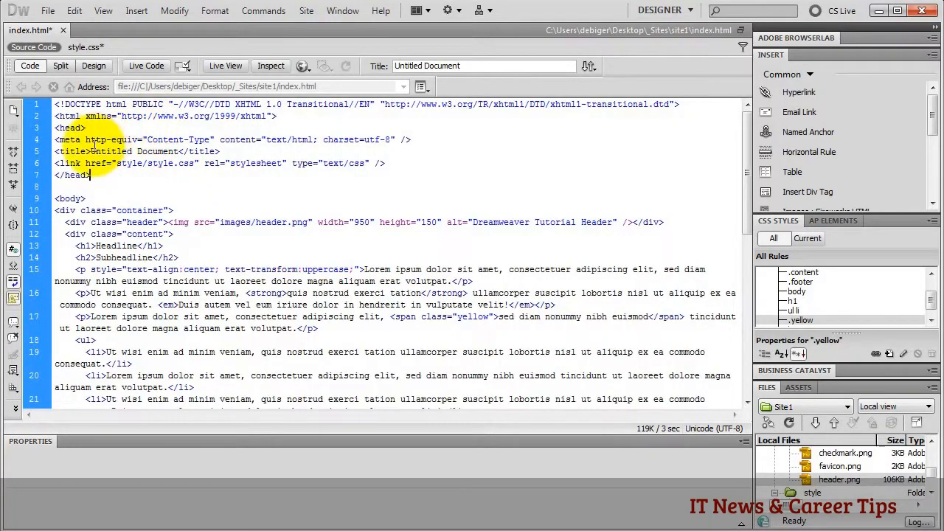
drag(90, 151, 181, 151)
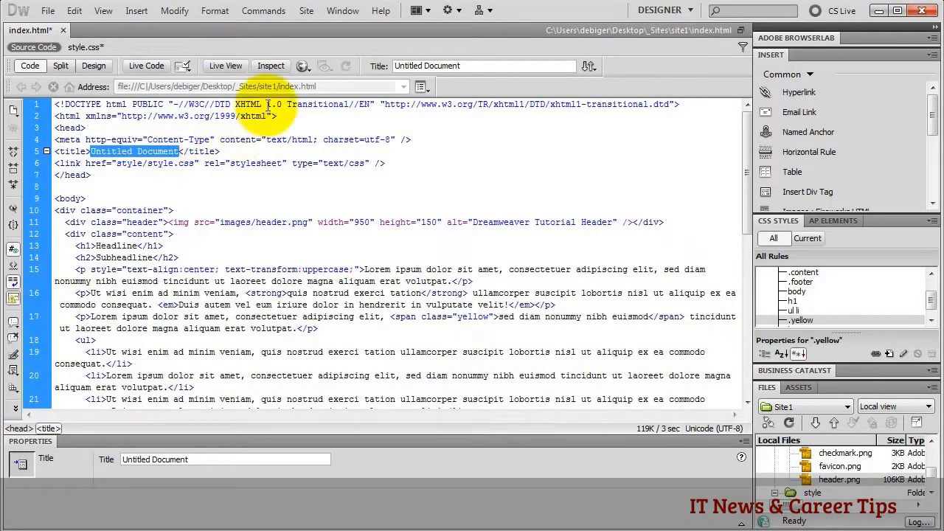
click(299, 66)
click(341, 152)
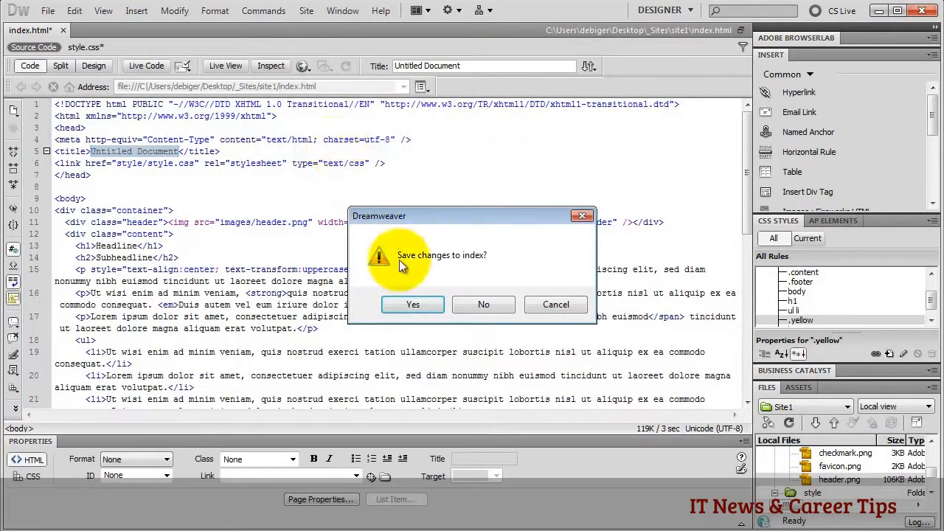
click(410, 302)
click(536, 304)
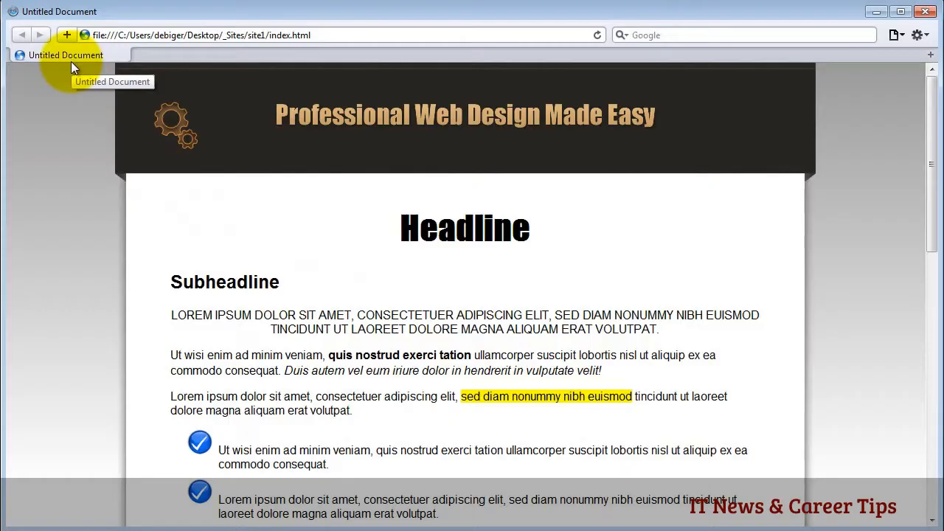
- Open a new Safari tab and search Google for 'dreamweaver'
double_click(143, 56)
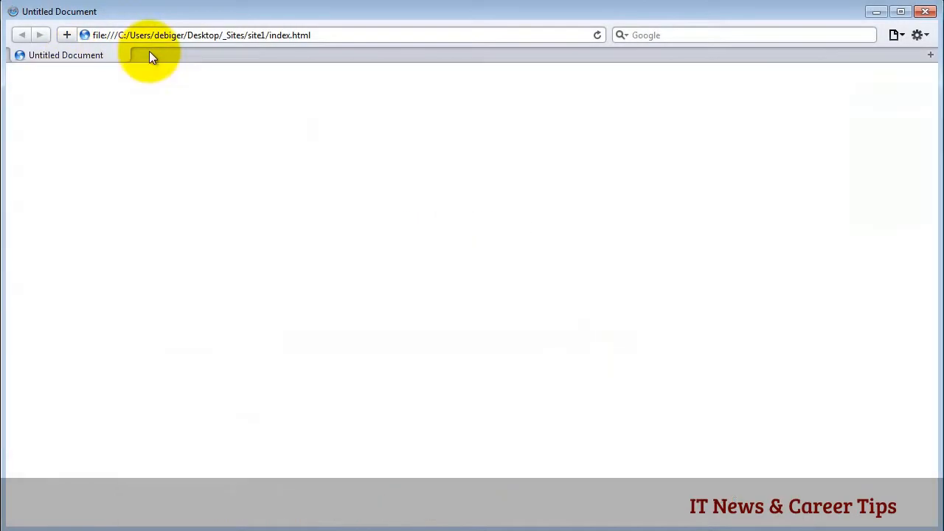
click(637, 34)
text(d)
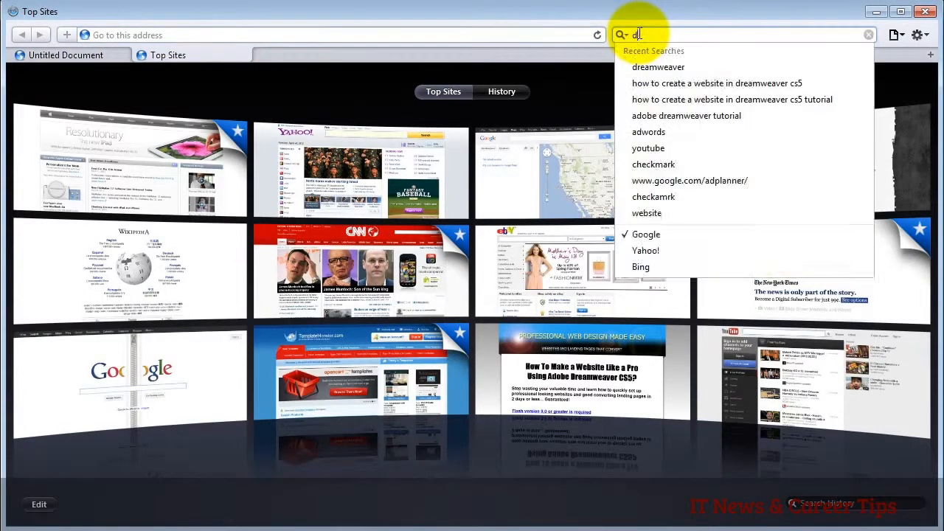
text(reamwe)
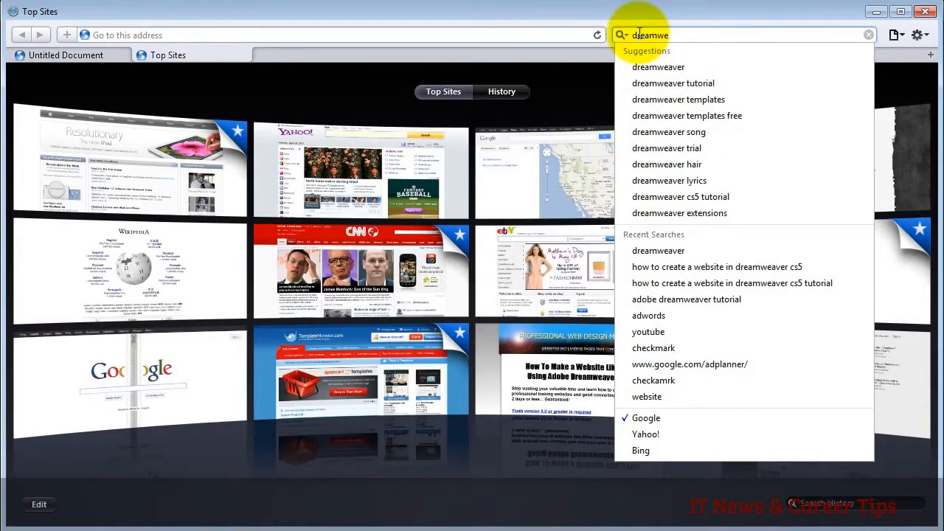
text(aver)
key(Return)
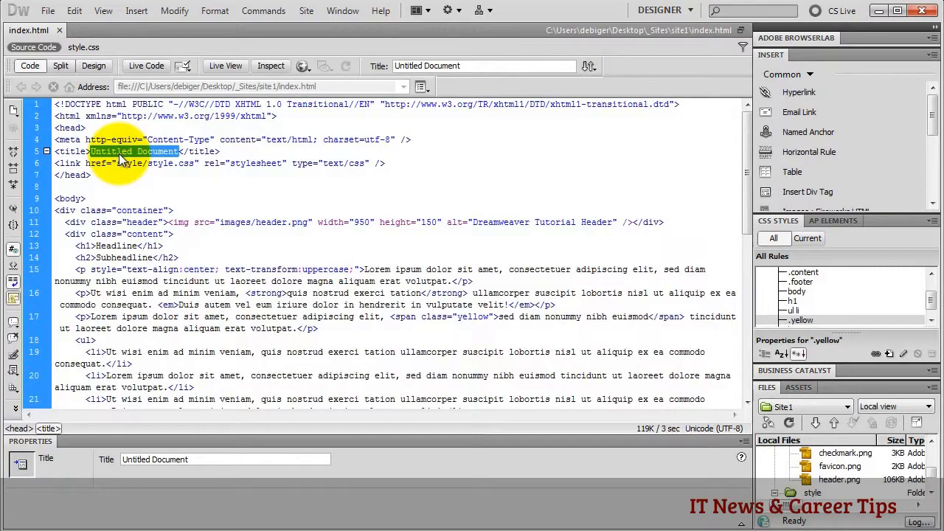
- Paste 'Adobe Dreamweaver Tutorial, How to create a website using Dreamweaver CS5' as the title, adding a blank line after
text(Adobe Dreamweaver Tutorial, How to create a website using Dreamweaver CS5)
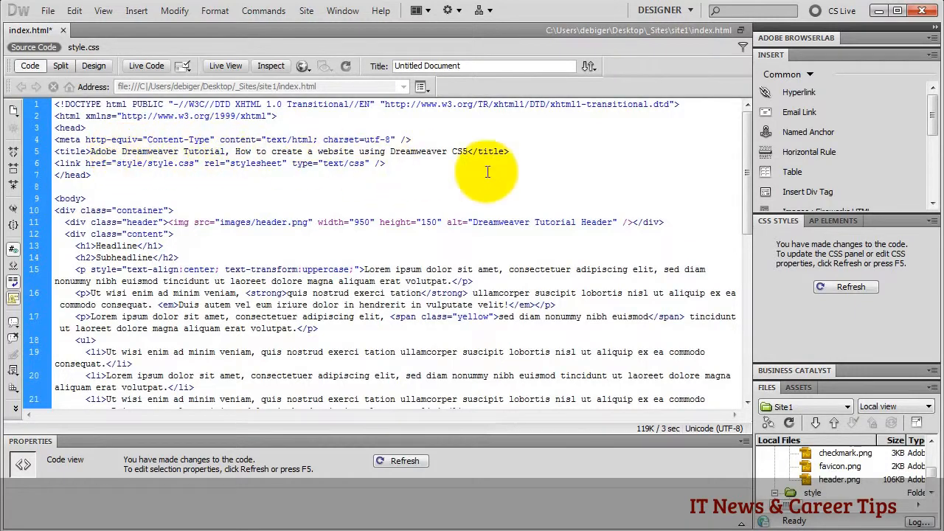
key(Return)
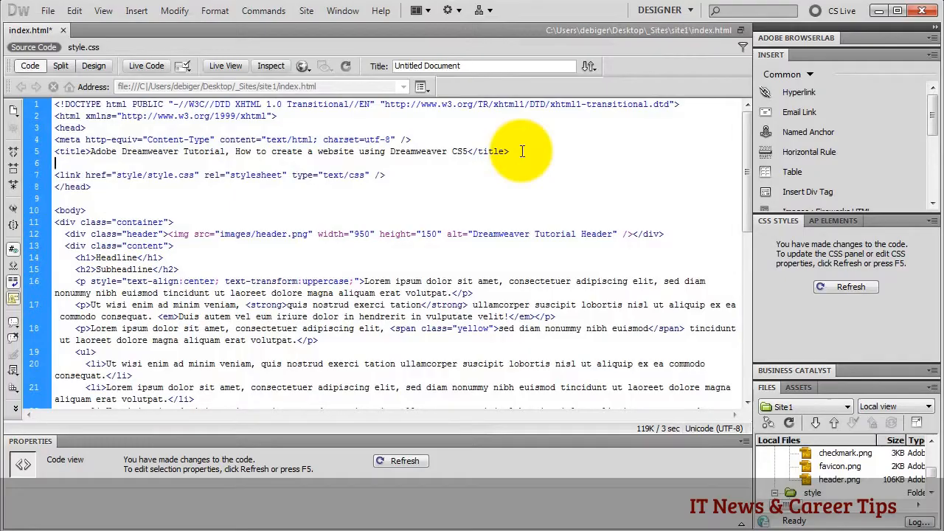
- Insert a description meta tag reading 'Adobe Dreamweaver CS5 Video Tutorials Show You How to Make a Webiste Like a Pro'
drag(931, 120, 932, 191)
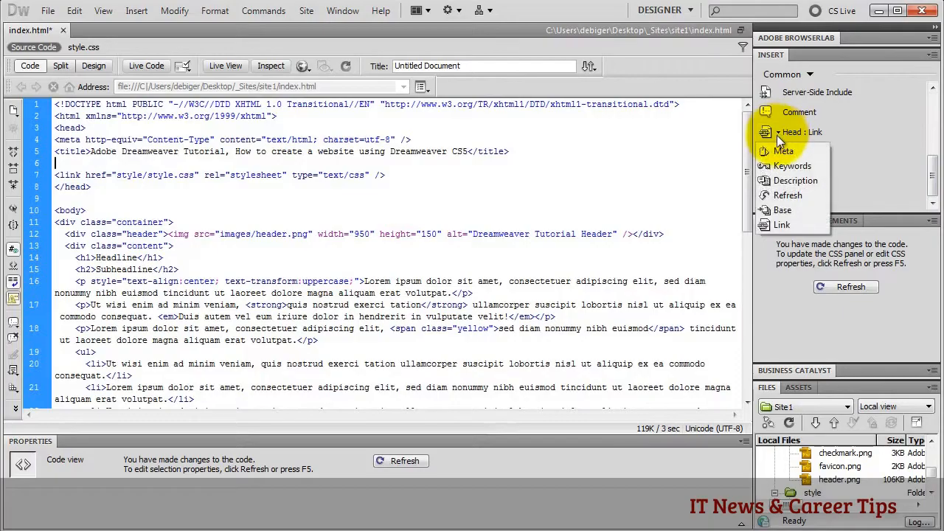
click(781, 150)
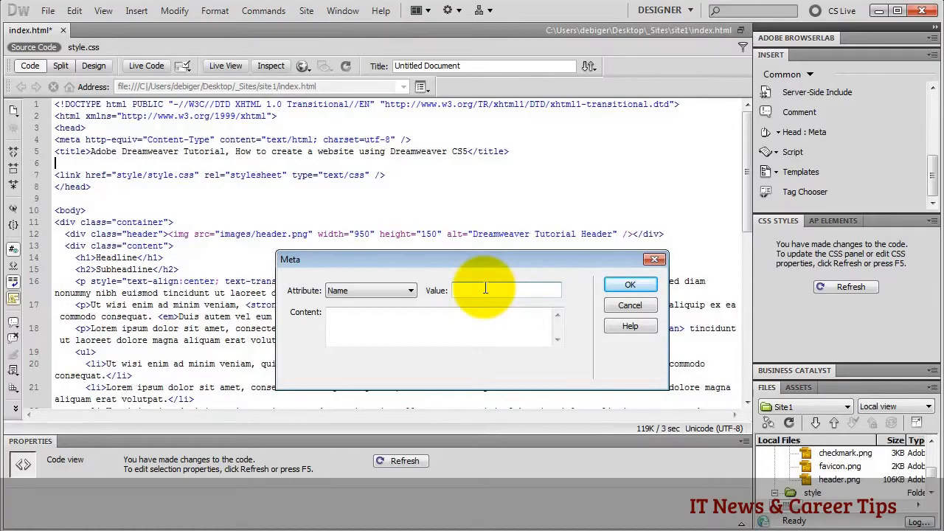
text(description)
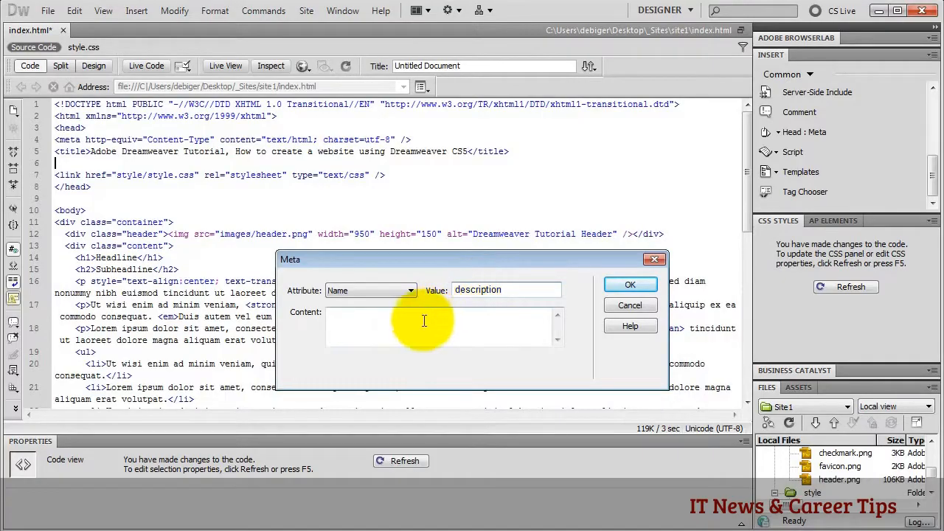
click(367, 327)
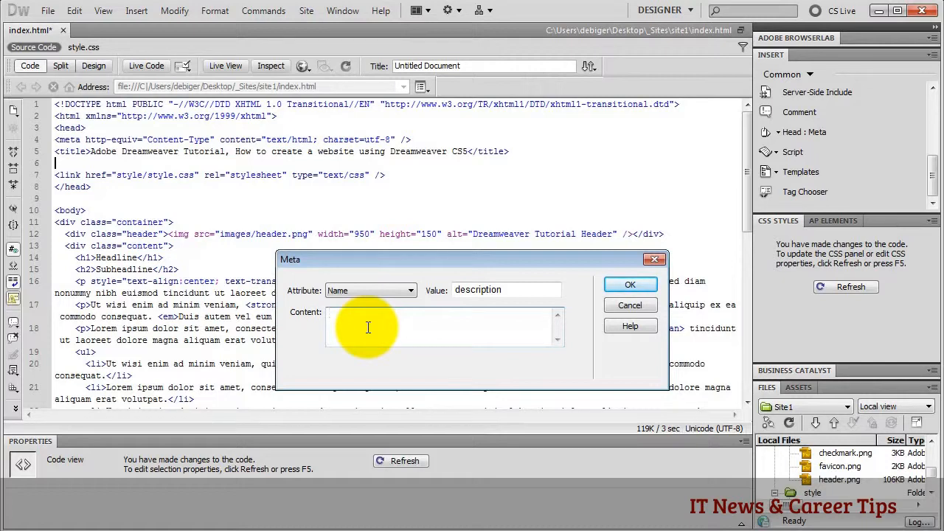
key(alt+Tab)
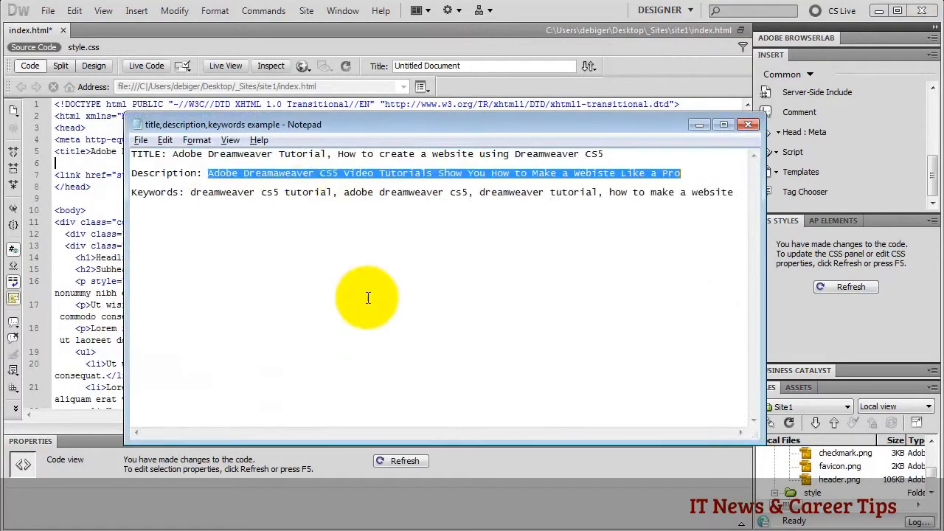
key(alt+Tab)
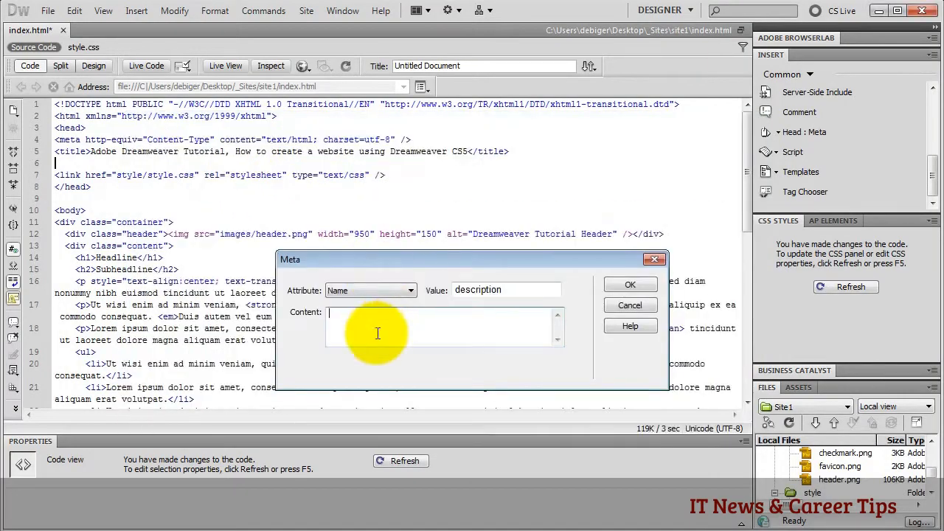
text(Adobe Dreamweaver CS5 Video Tutorials Show You How to Make a Webiste Like a Pro)
click(630, 285)
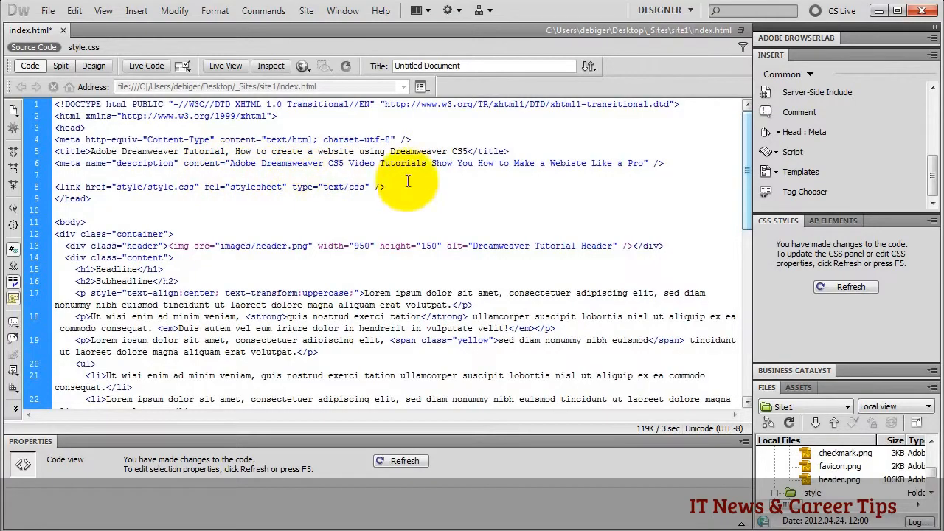
- Insert a keywords meta tag: dreamweaver cs5 tutorial, adobe dreamweaver cs5, dreamweaver tutorial, how to make a website
click(780, 136)
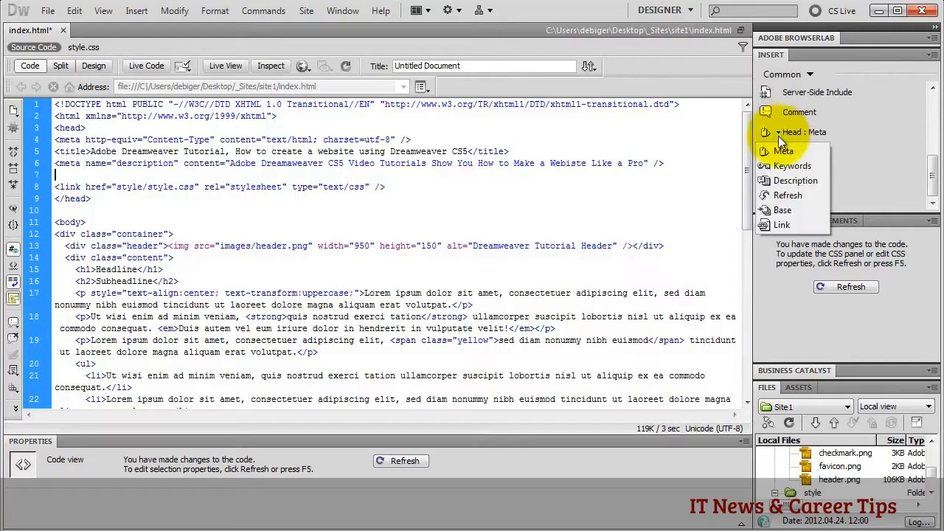
click(779, 151)
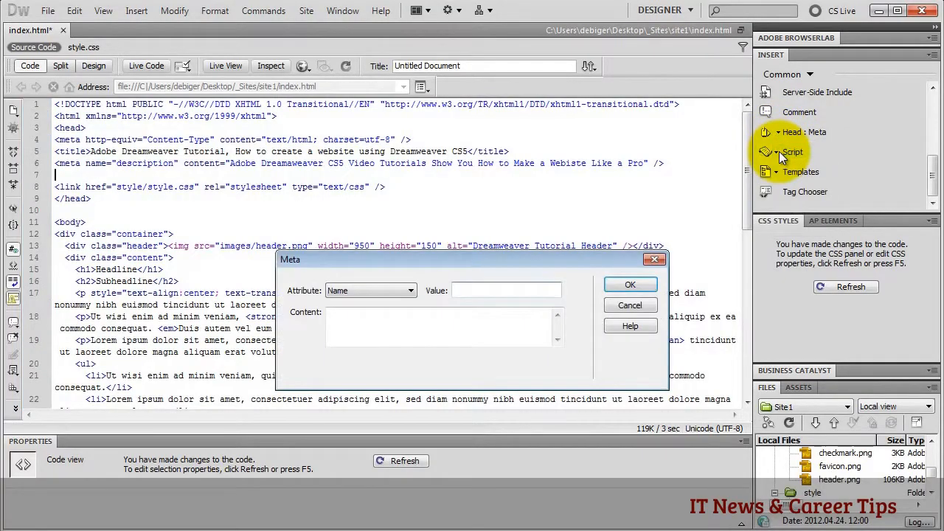
click(477, 289)
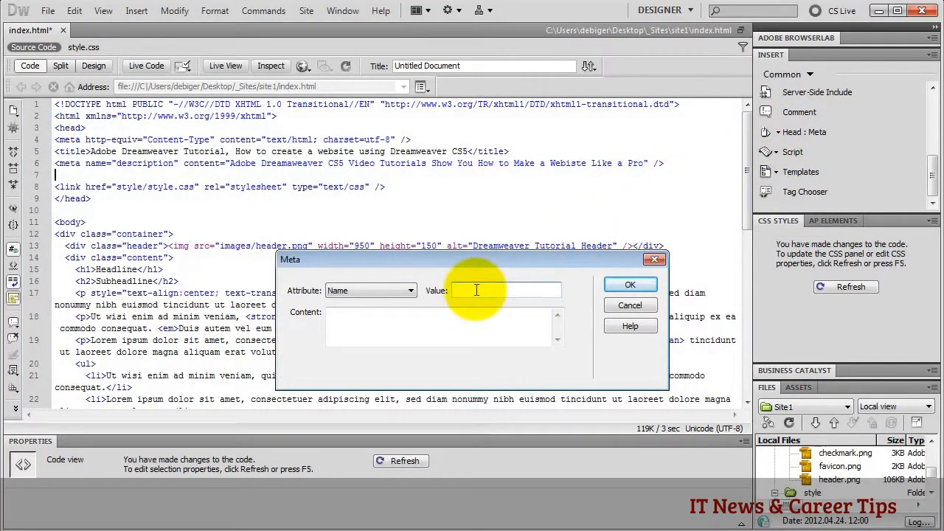
text(keywords)
click(343, 331)
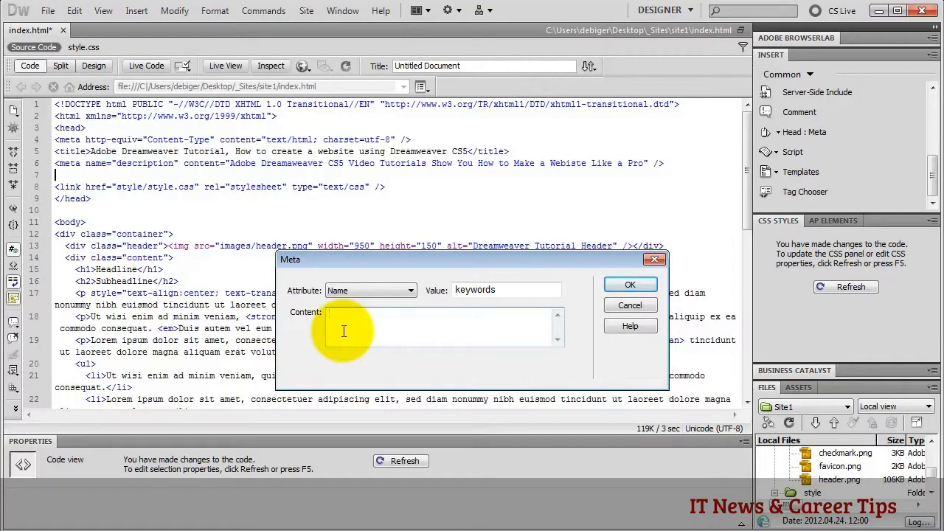
key(alt+Tab)
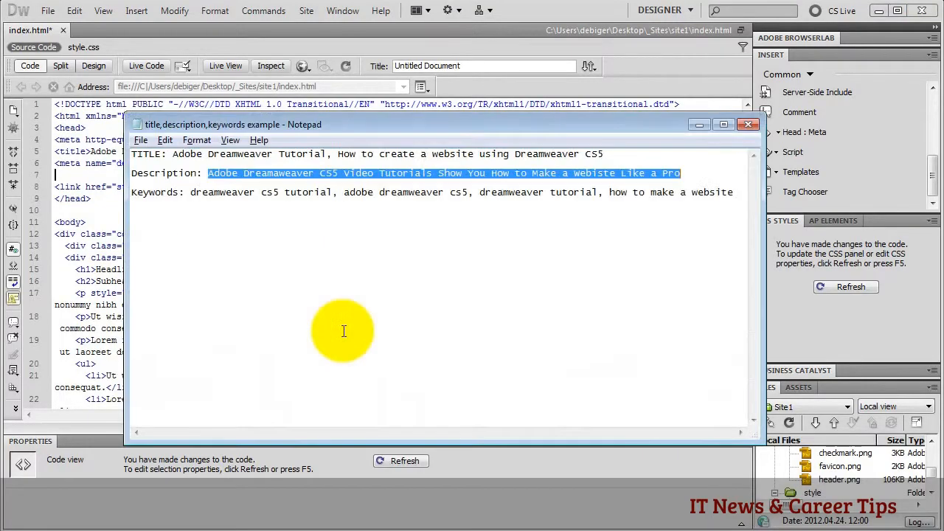
drag(190, 192, 757, 196)
key(ctrl+c)
key(alt+Tab)
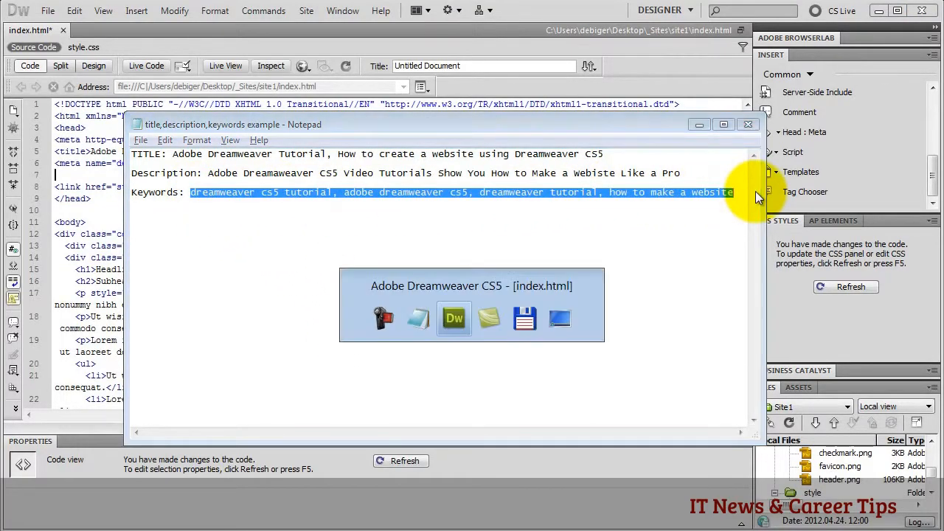
click(432, 315)
key(ctrl+v)
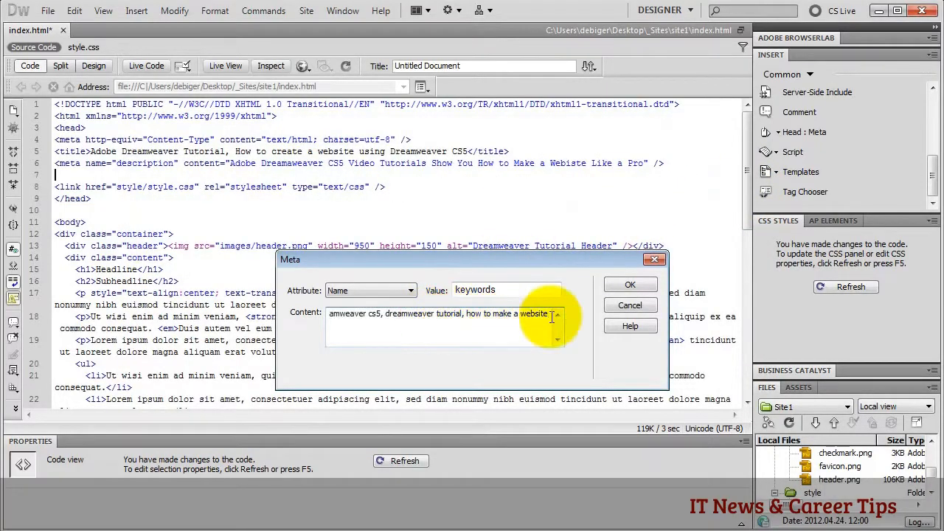
click(630, 285)
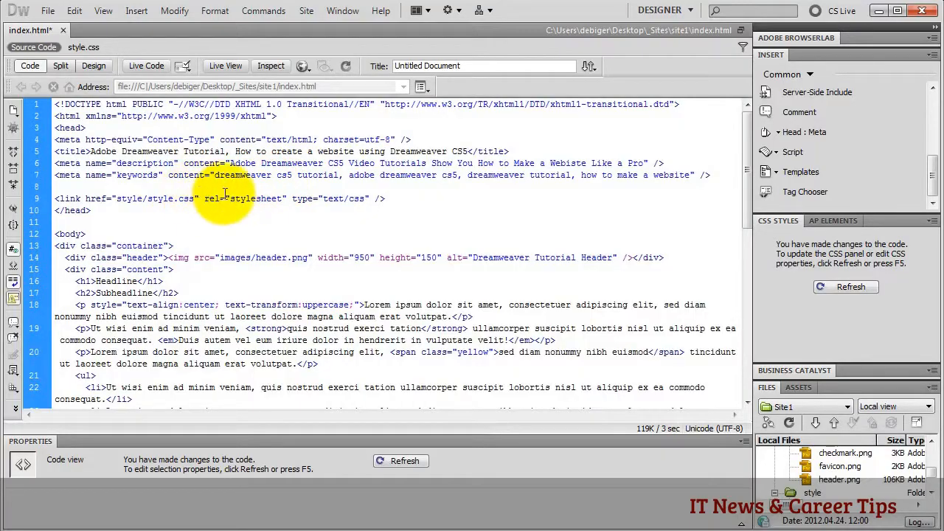
- Add a head link to images/favicon.png with Rel set to 'shortcut icon'
click(778, 132)
click(761, 226)
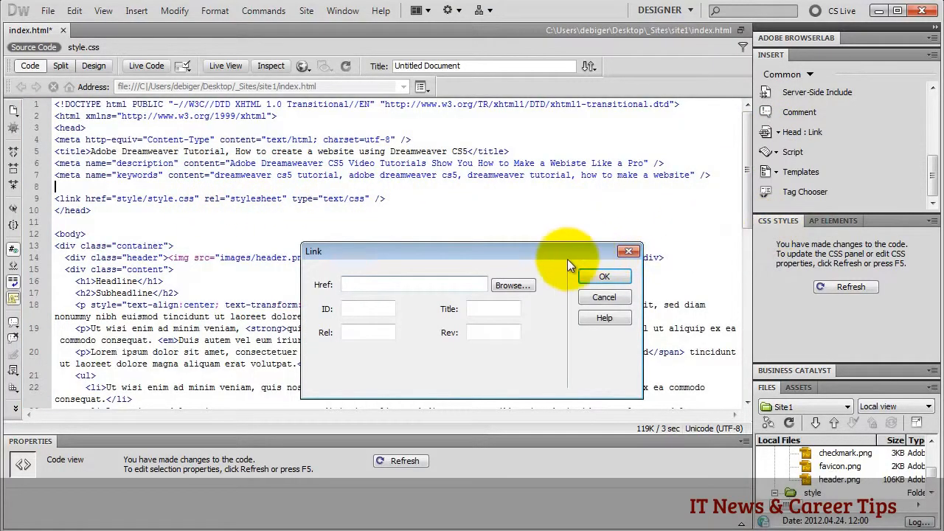
click(510, 285)
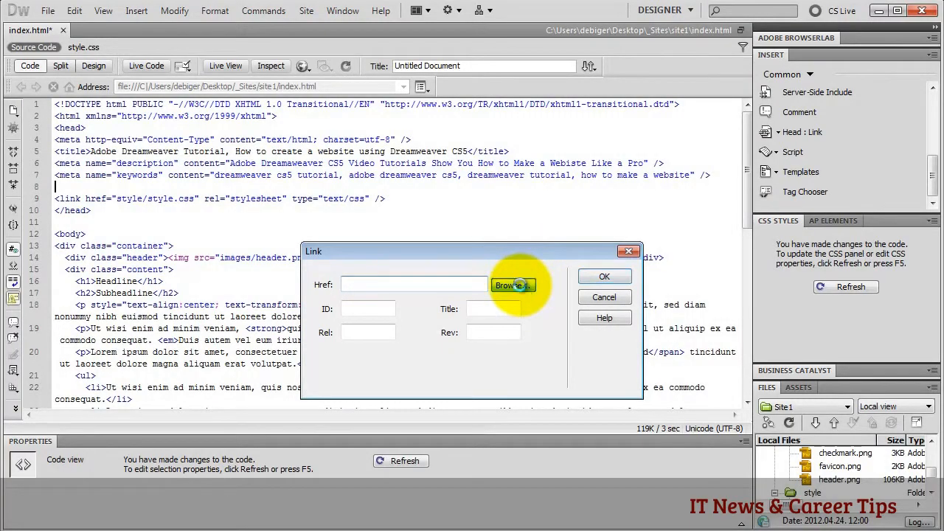
drag(658, 280, 658, 325)
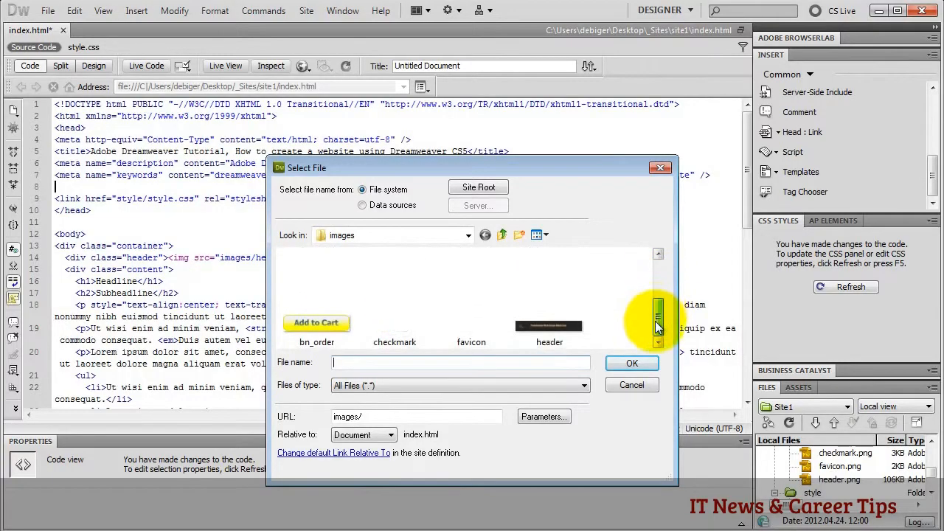
click(473, 323)
click(631, 362)
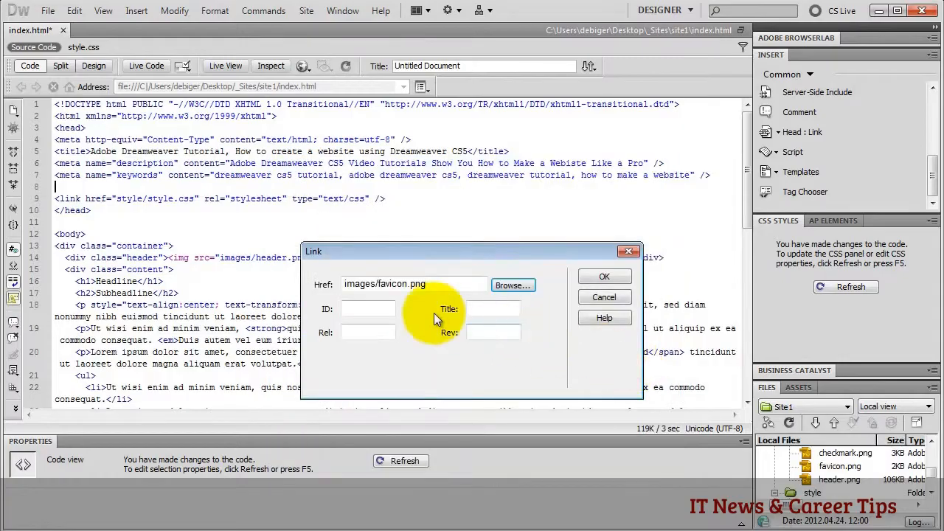
click(365, 332)
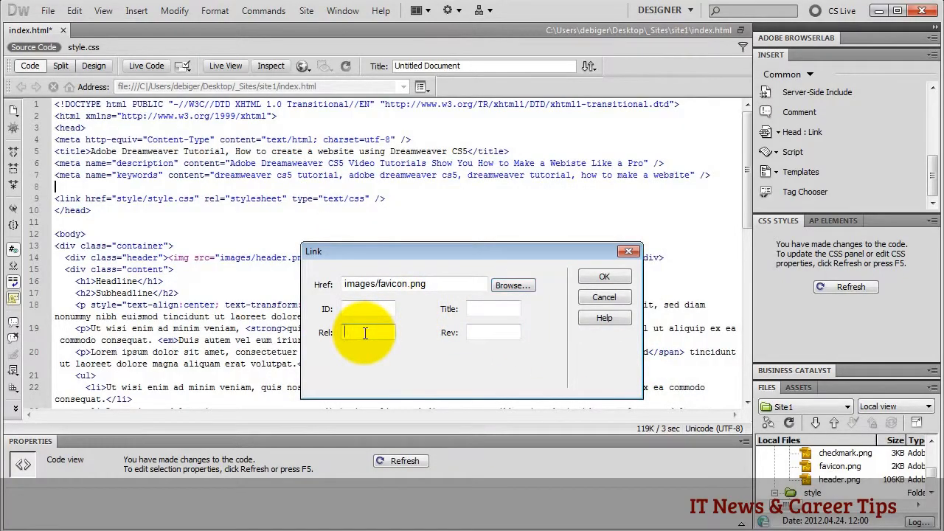
text(shortcut)
text( icon)
click(593, 275)
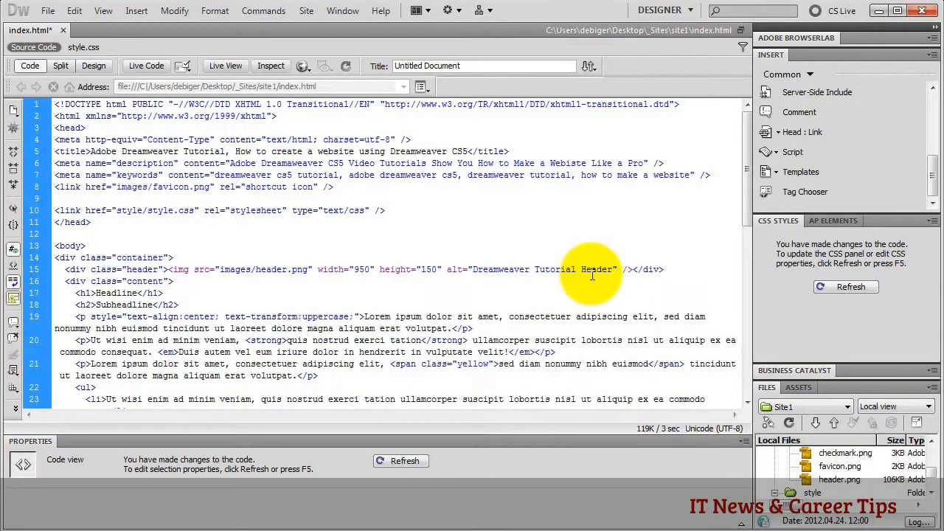
- Refresh the code and delete the empty line after the favicon link
drag(53, 187, 351, 191)
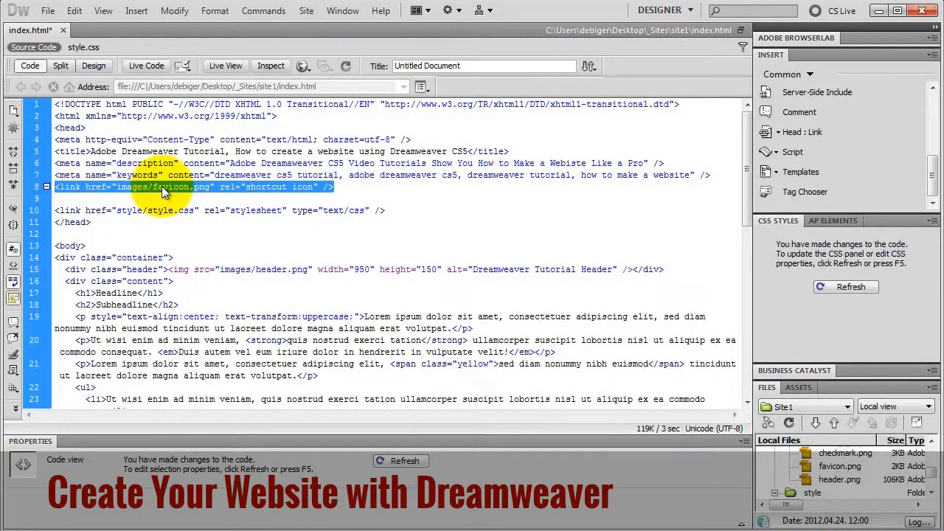
click(323, 187)
drag(323, 187, 345, 190)
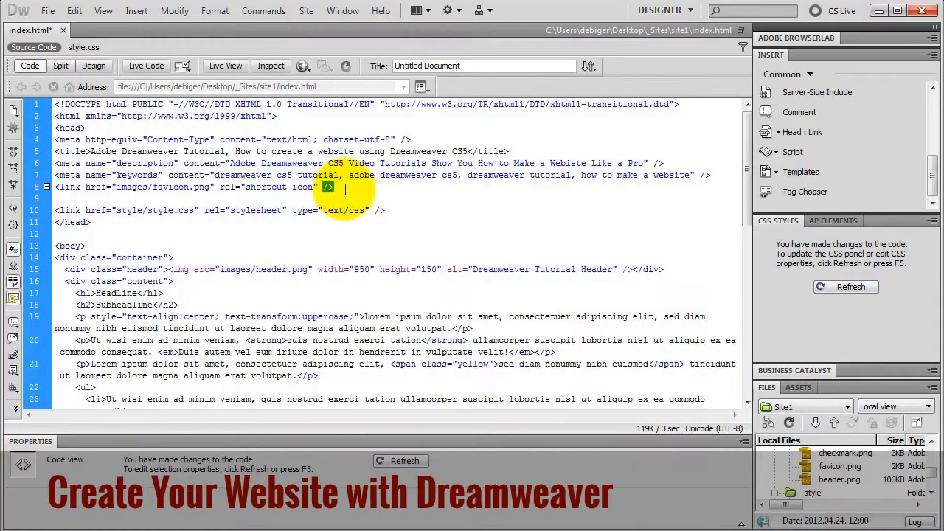
key(F5)
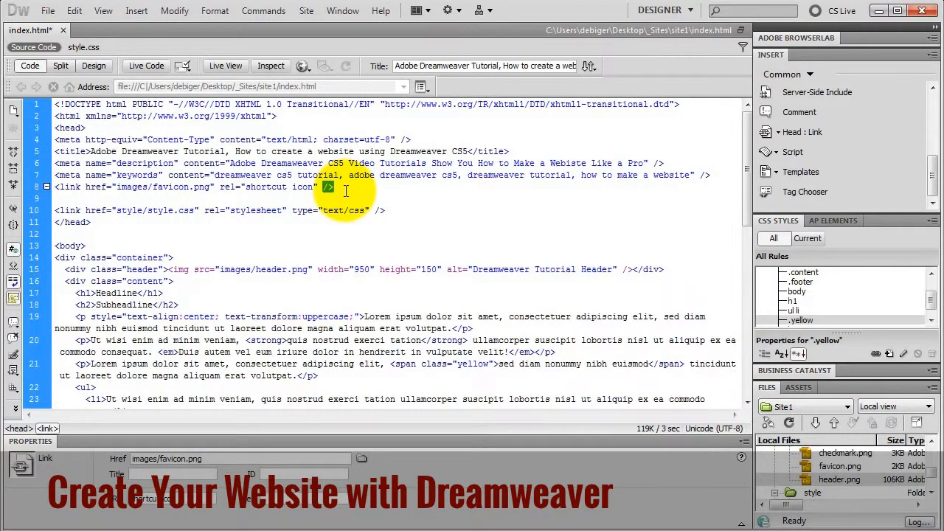
key(Delete)
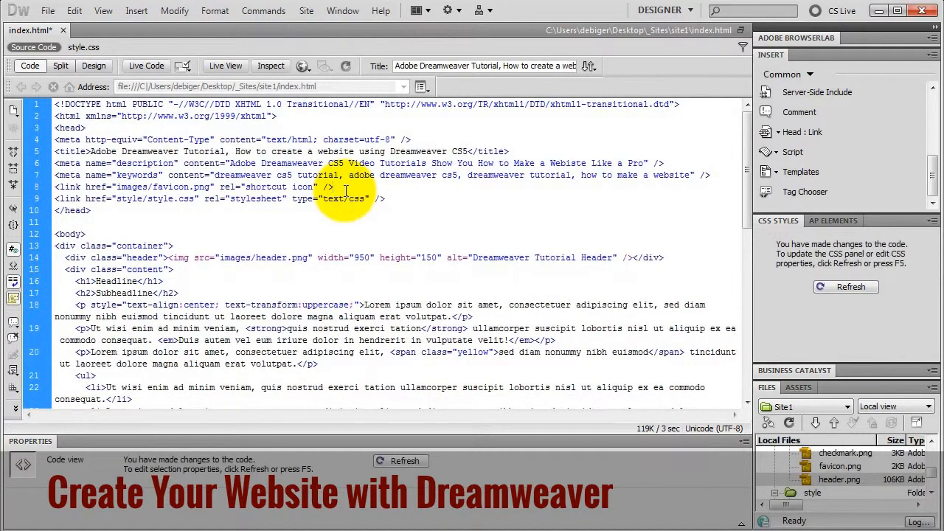
- Save the home page and switch to Design view
click(48, 11)
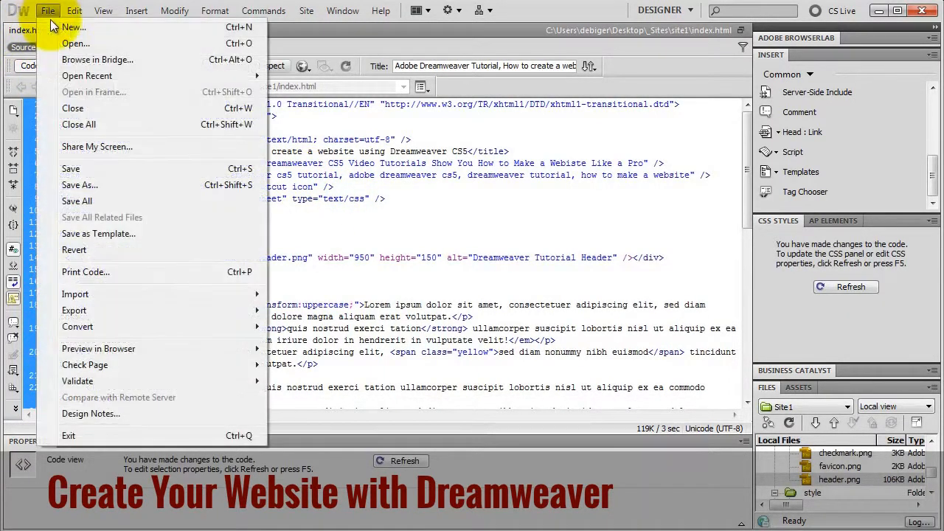
click(79, 168)
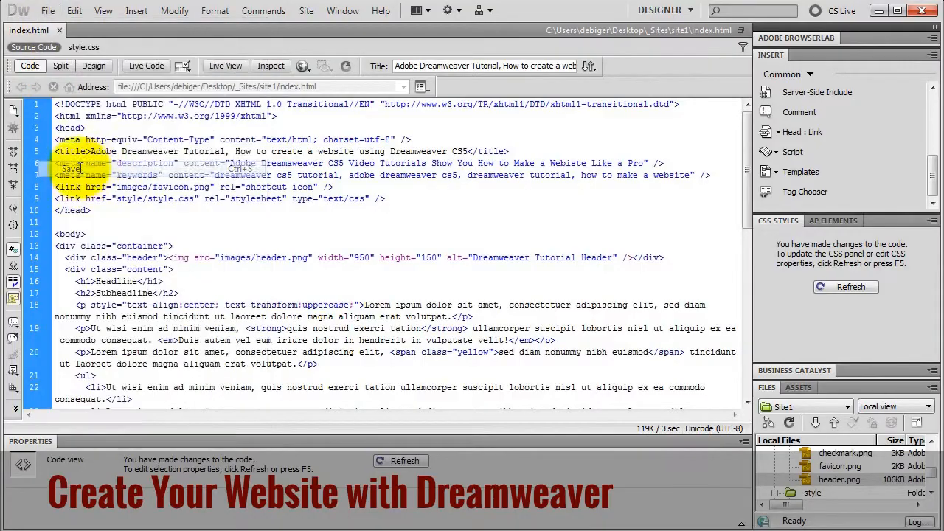
click(96, 65)
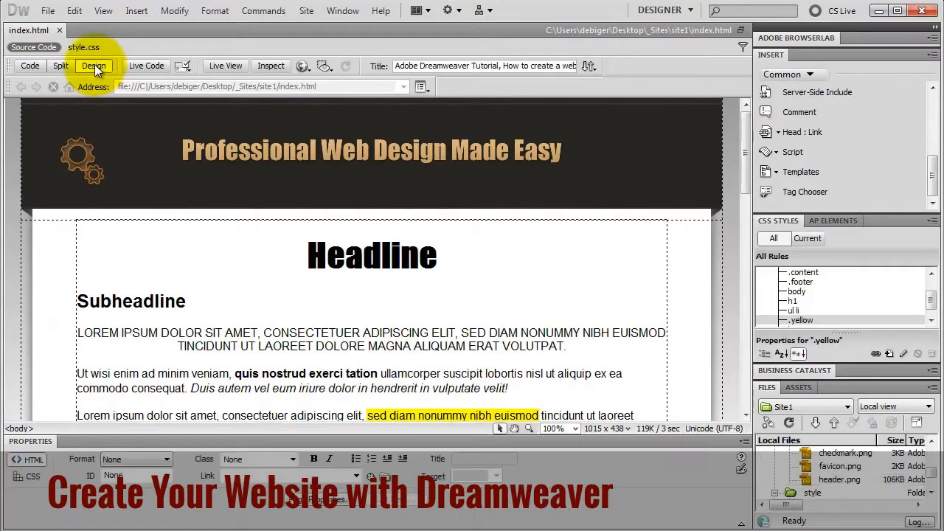
click(567, 346)
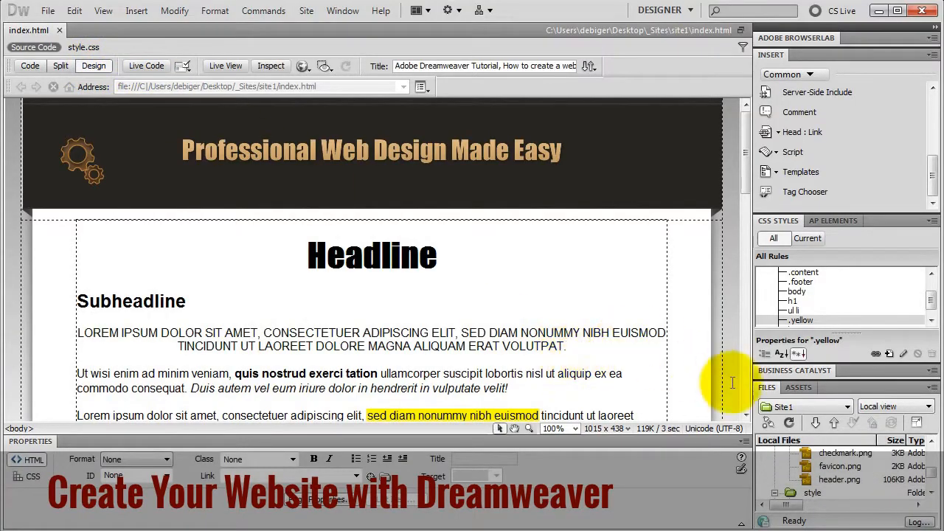
scroll(875, 468, up, 5)
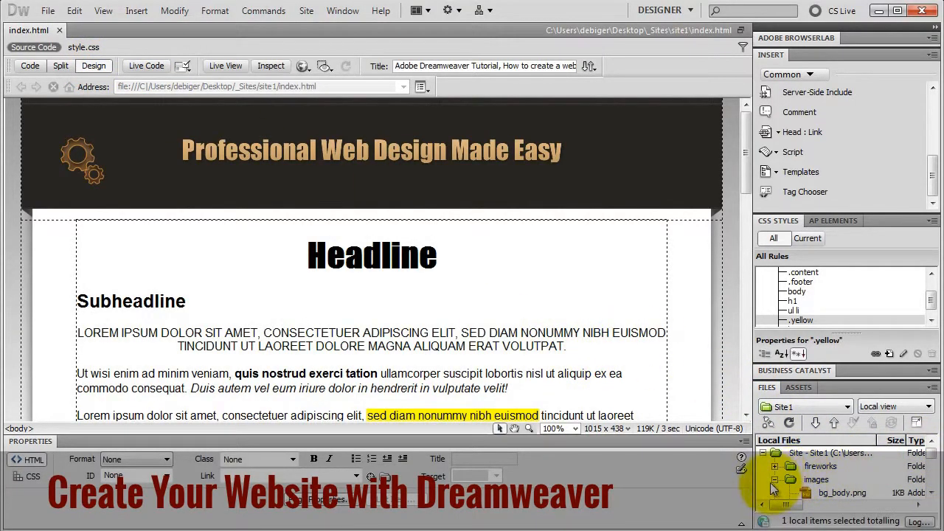
- Duplicate index.html in the site Files panel
click(775, 479)
scroll(816, 485, down, 1)
scroll(816, 485, down, 1)
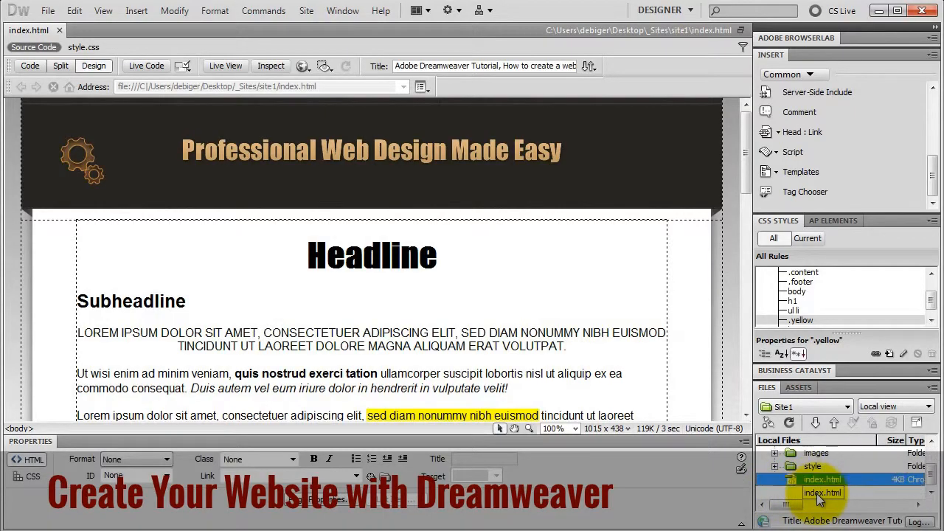
click(837, 480)
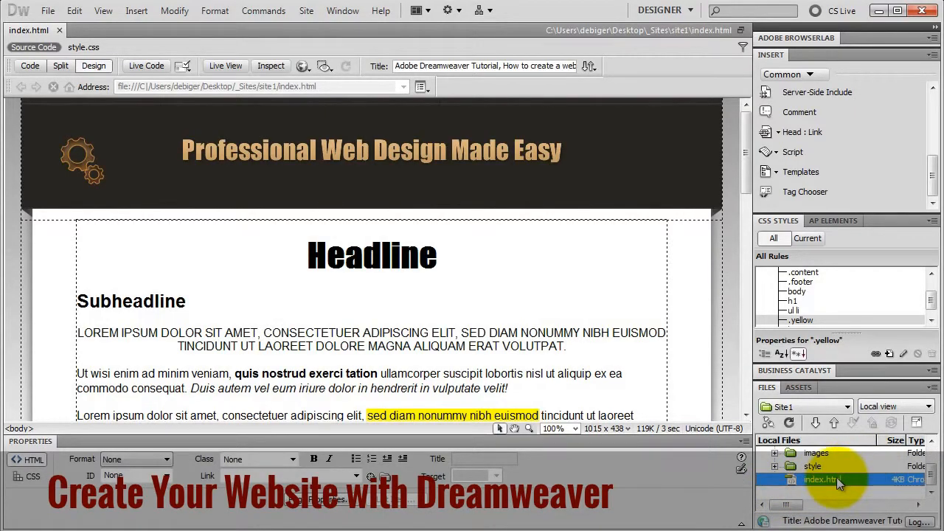
key(ctrl+d)
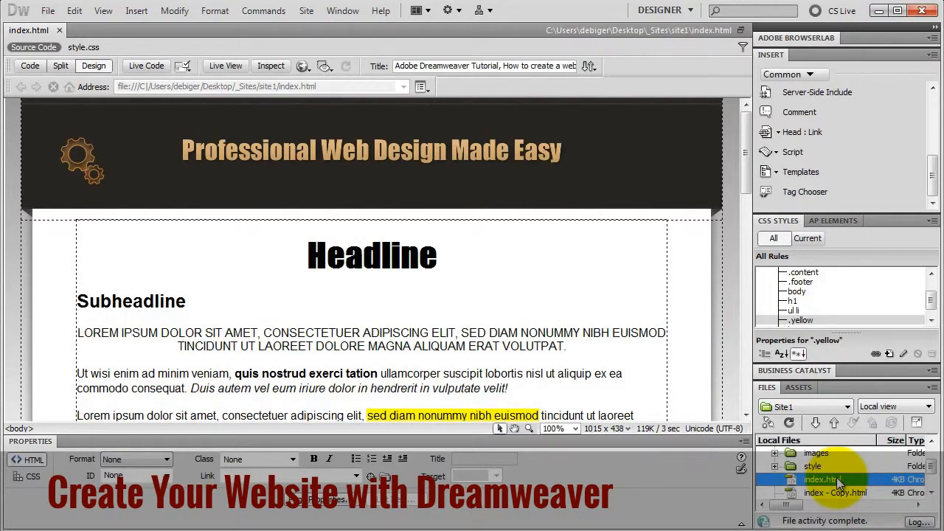
- Rename the copies of index.html to order.html and contact-us.html
scroll(838, 484, down, 1)
click(835, 471)
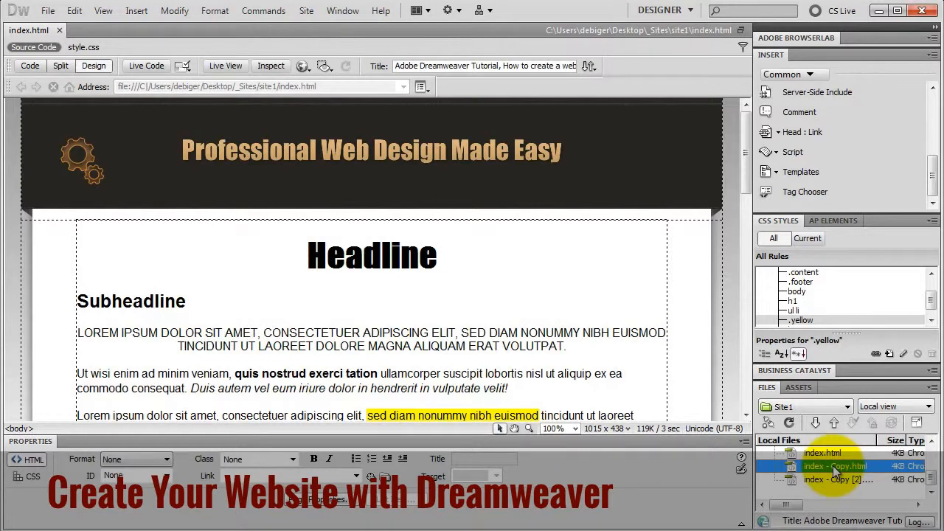
click(834, 468)
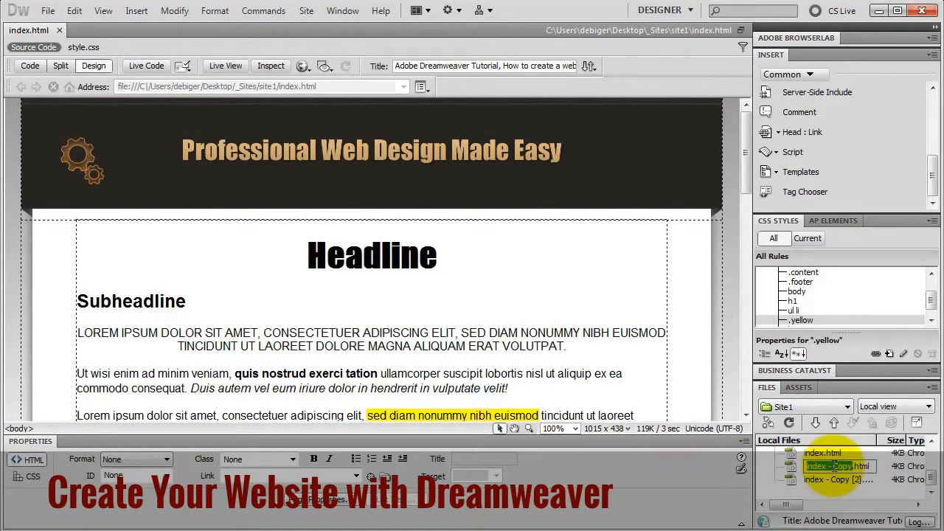
text(order)
key(Return)
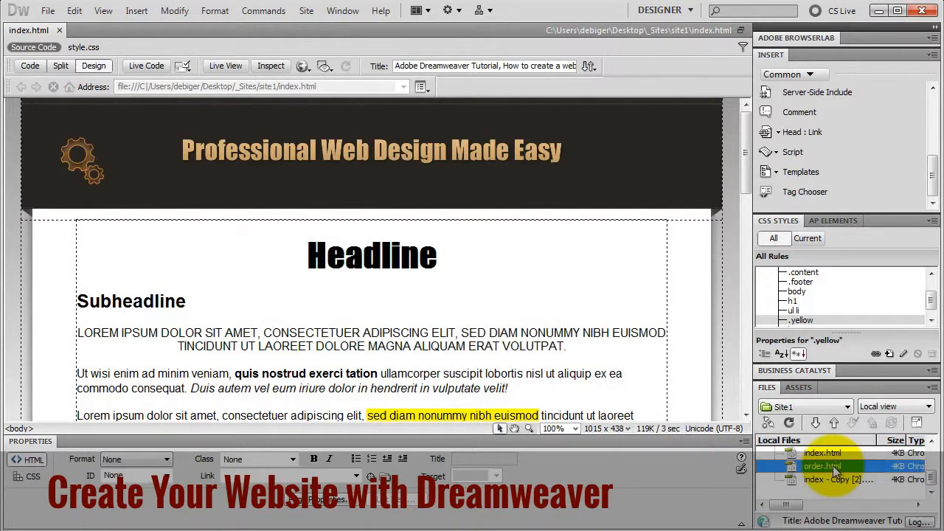
click(836, 480)
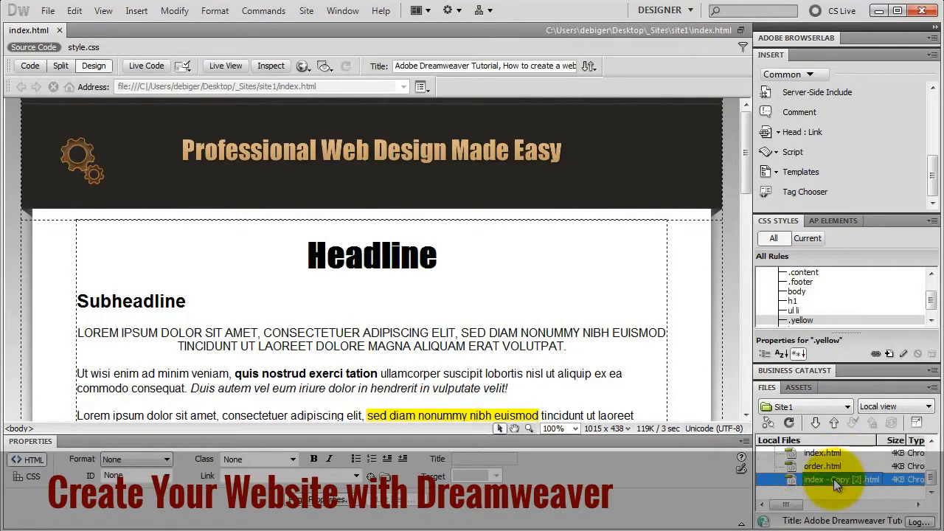
click(836, 480)
text(contac)
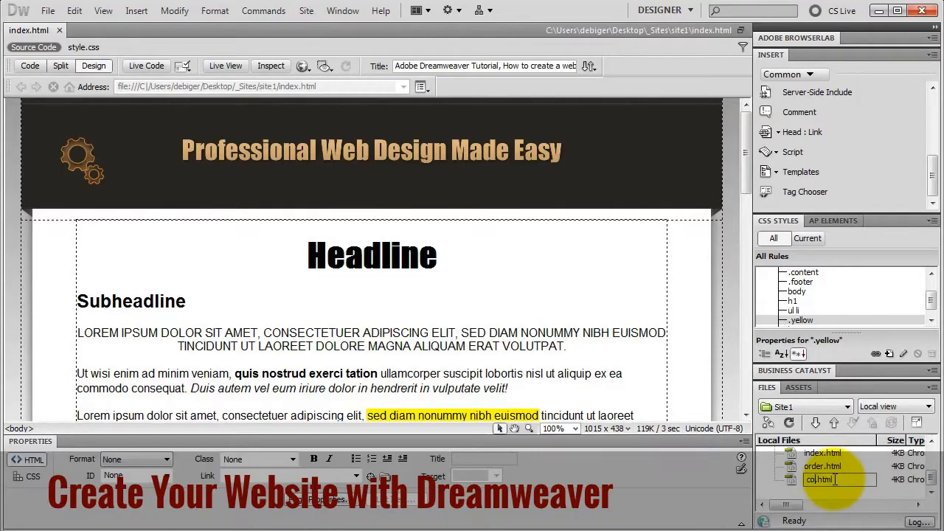
text(t)
text(us)
key(Return)
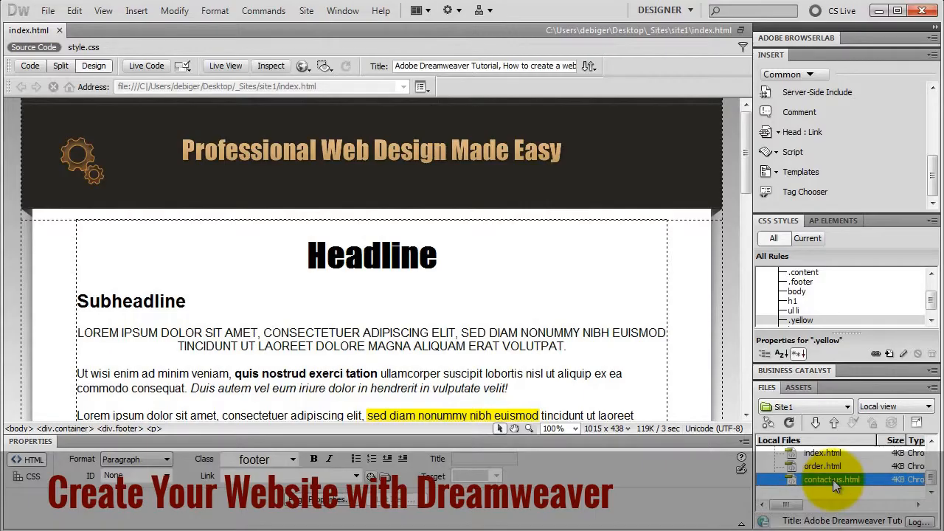
- Open contact-us.html, change the heading to 'Contact US' and the page title to 'Contact Us'
double_click(833, 479)
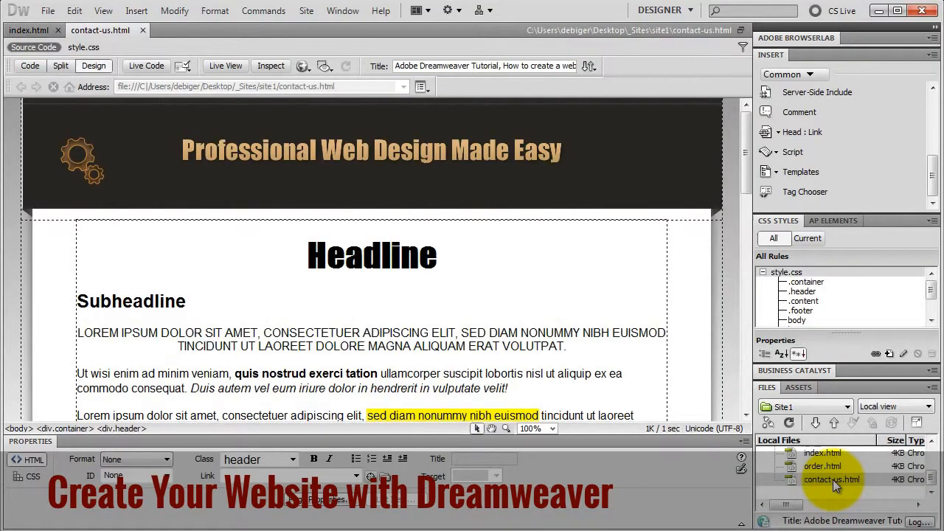
double_click(380, 267)
text(Contac)
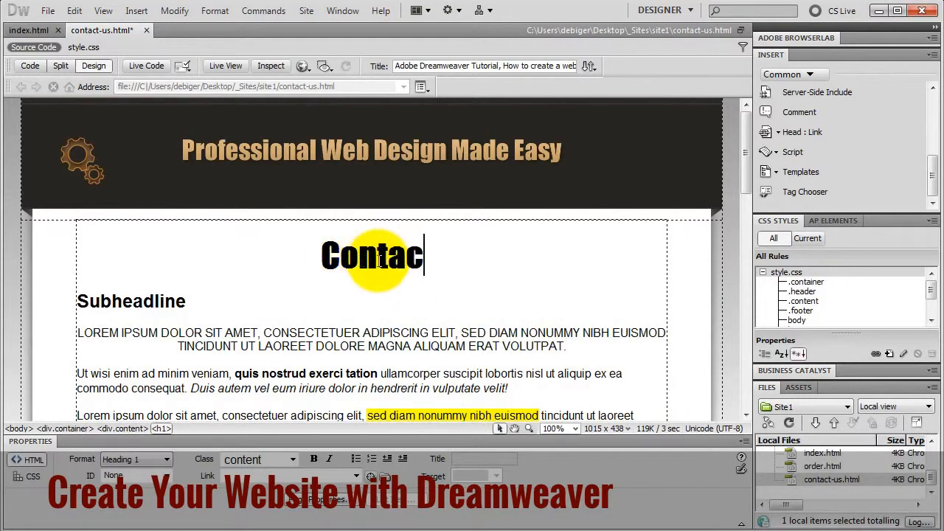
text(t US)
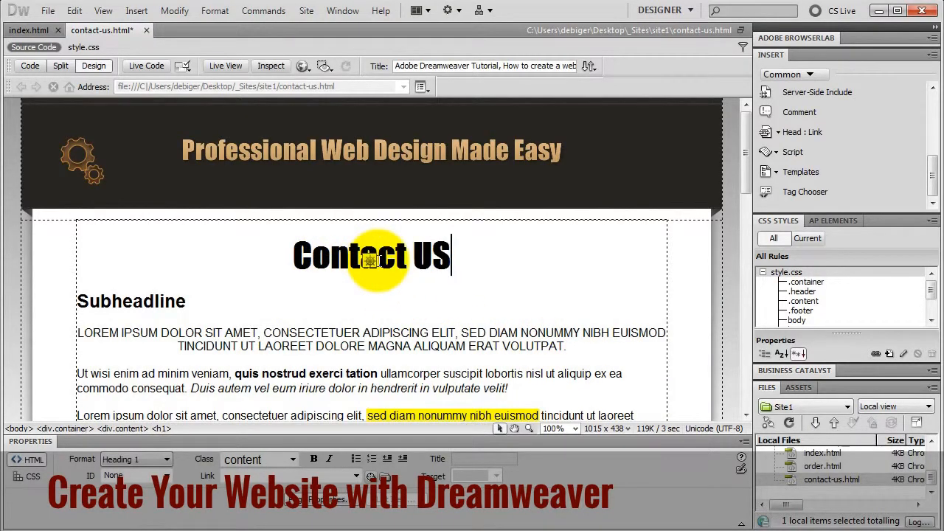
click(35, 65)
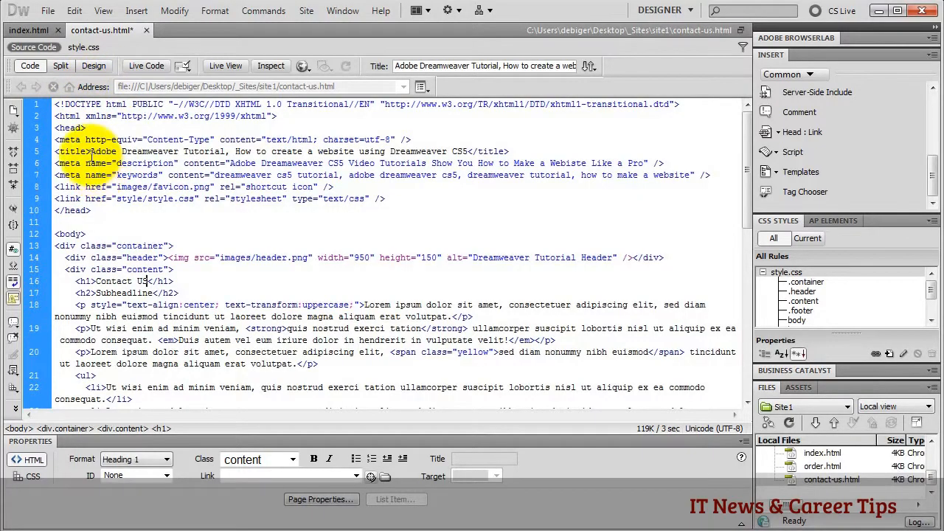
drag(90, 152, 469, 153)
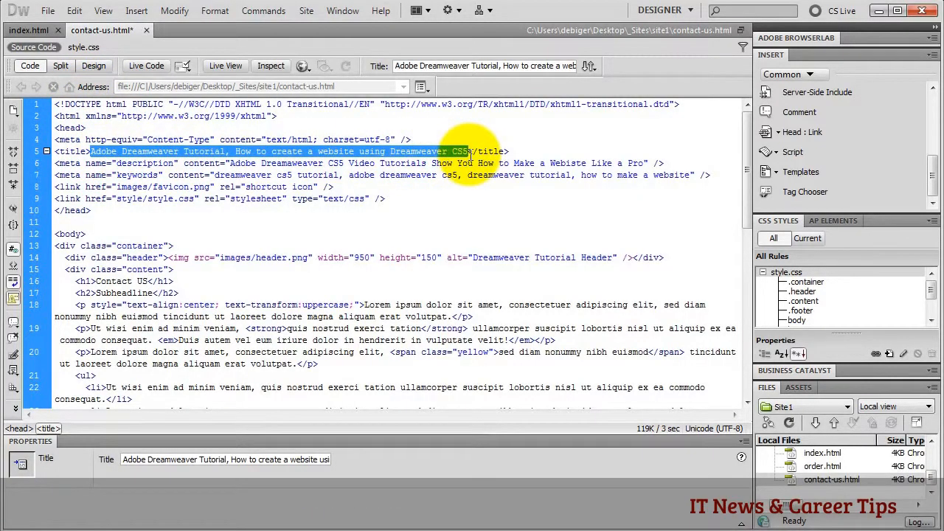
text(Contact U)
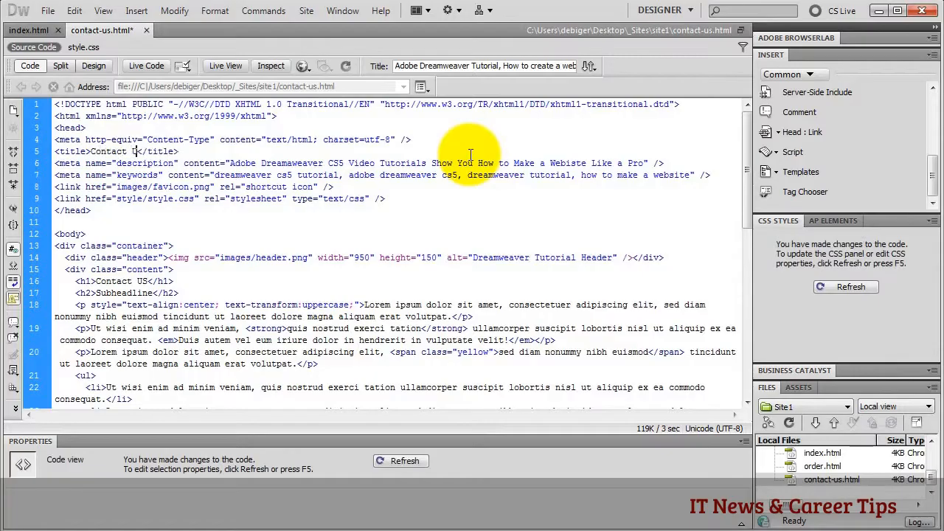
text(s)
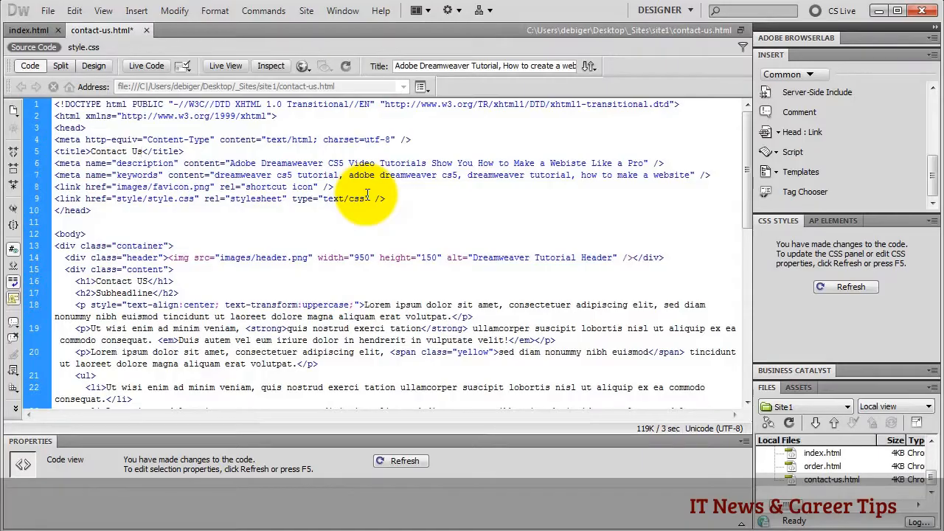
click(94, 66)
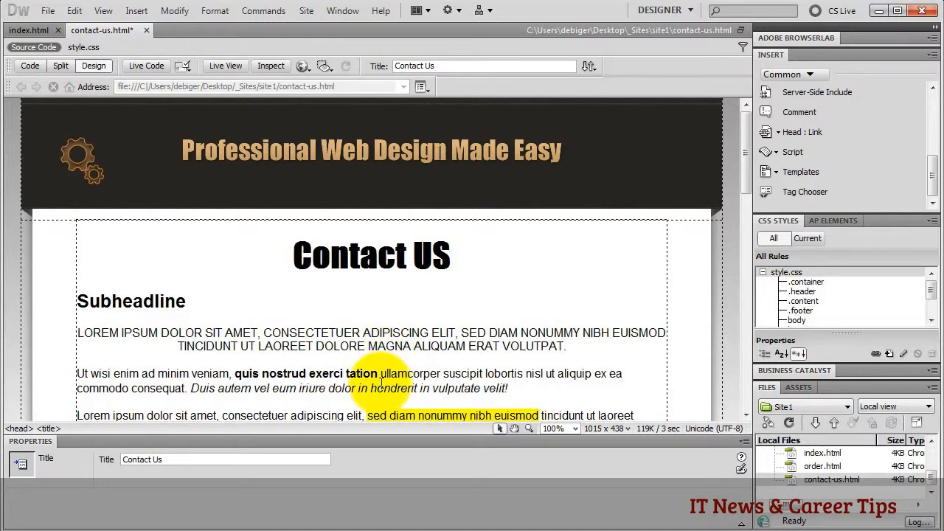
- Open order.html, set its heading and page title to 'Order', then return to index.html
click(819, 466)
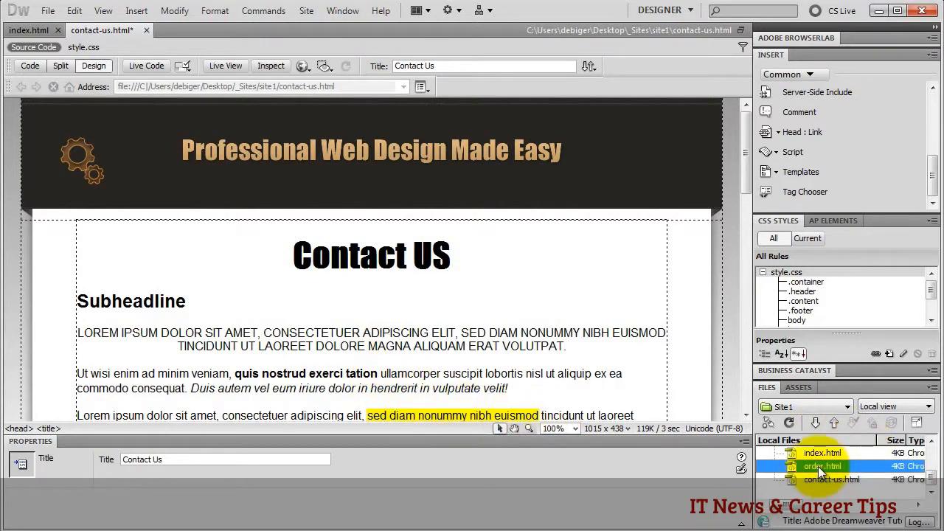
double_click(818, 466)
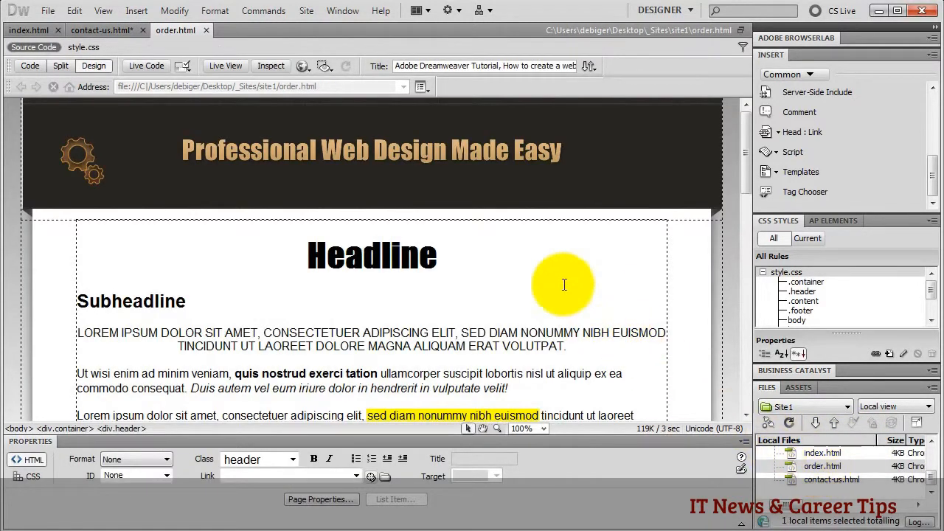
double_click(373, 256)
key(BackSpace)
text(O)
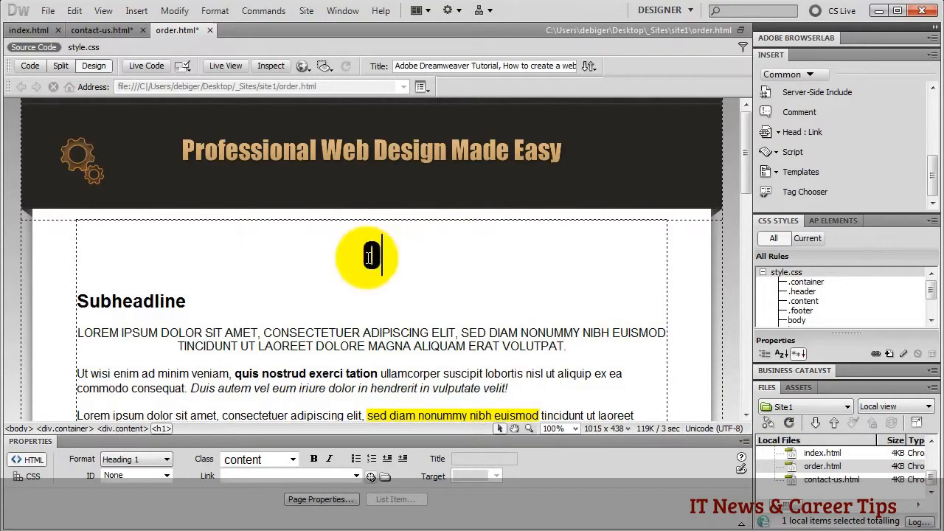
text(rder)
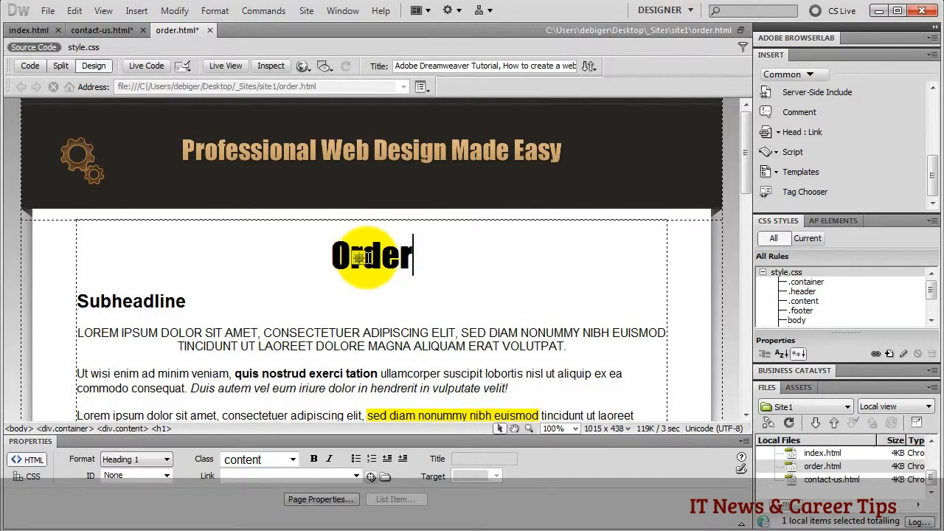
click(27, 68)
drag(90, 151, 465, 154)
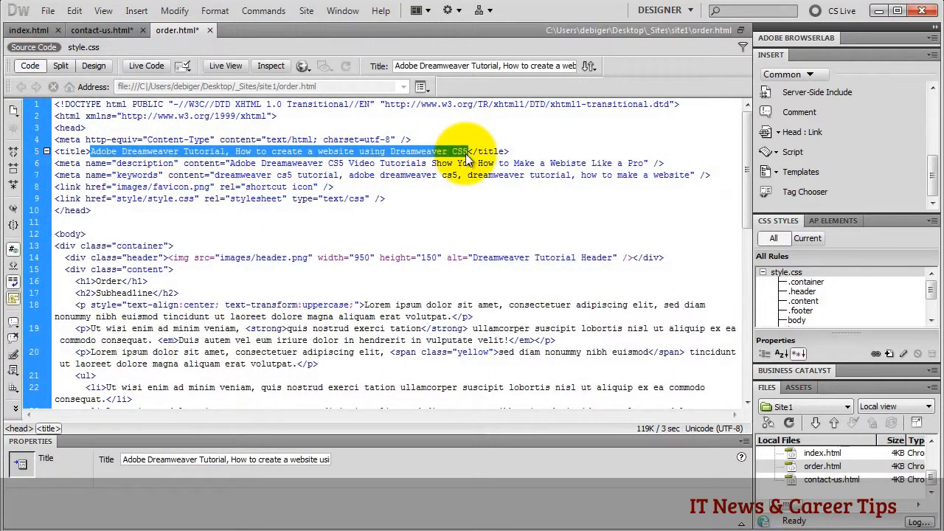
text(Order)
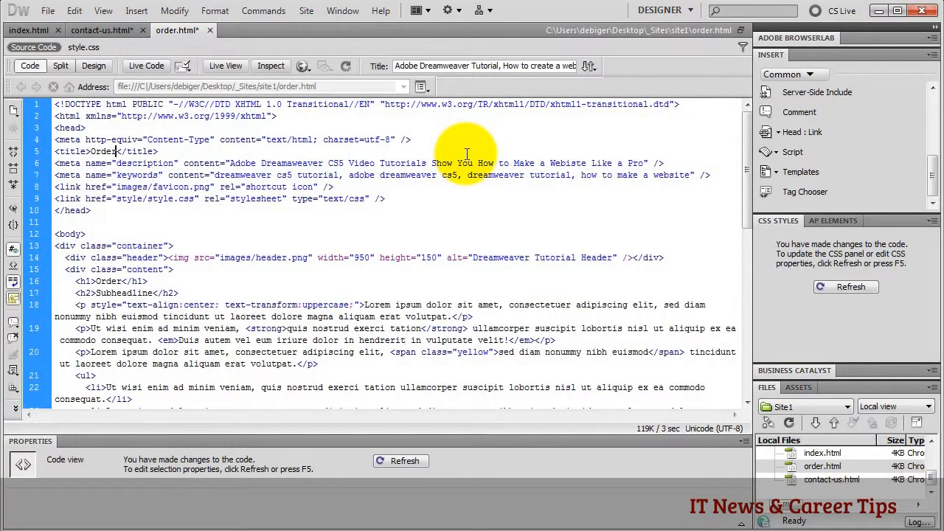
click(92, 66)
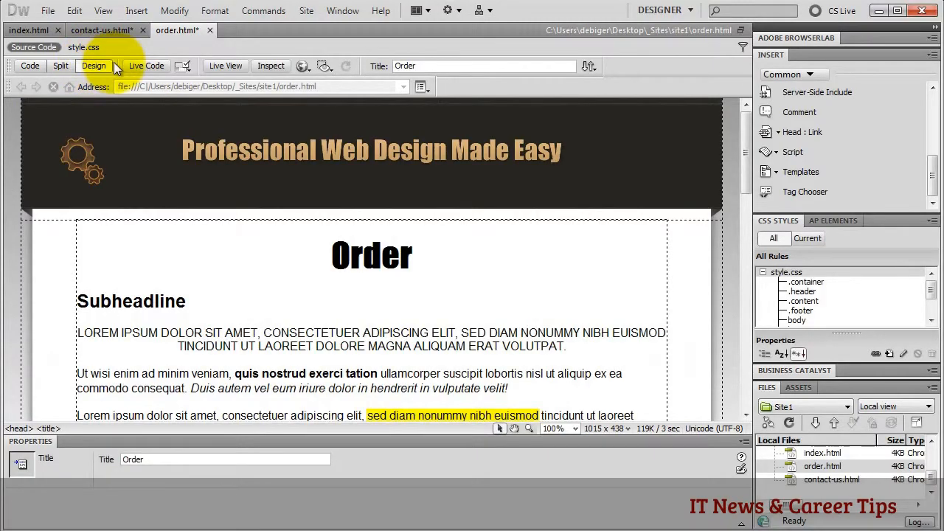
click(37, 30)
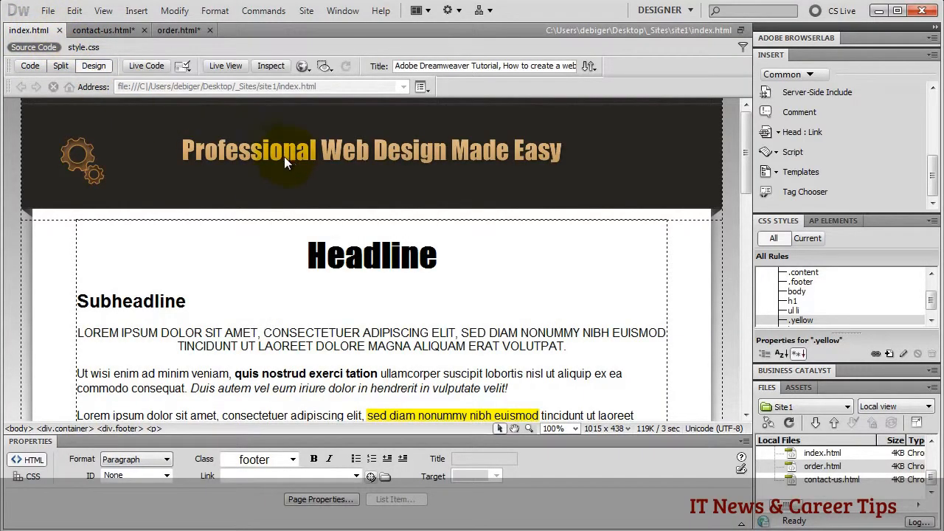
- Point the footer's 'Order' text to order.html and 'Contact Us' to contact-us.html
scroll(366, 204, down, 12)
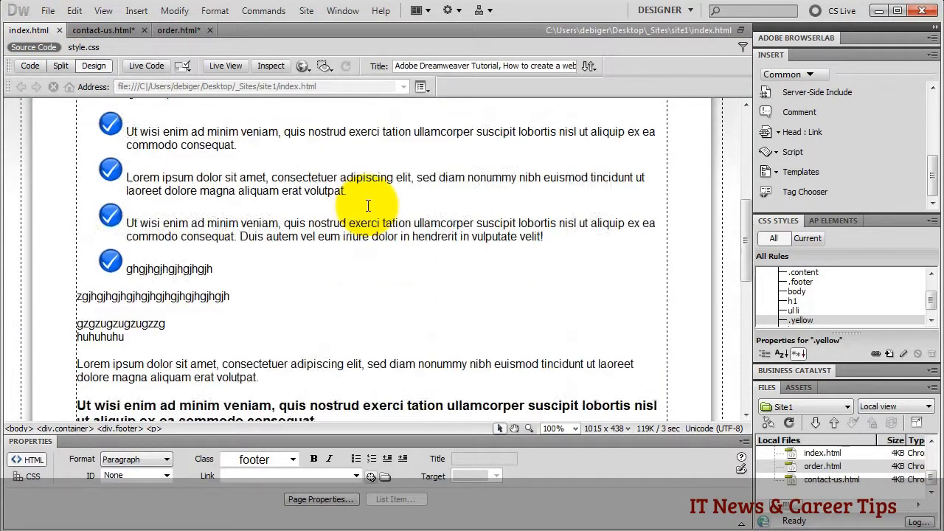
scroll(366, 205, down, 3)
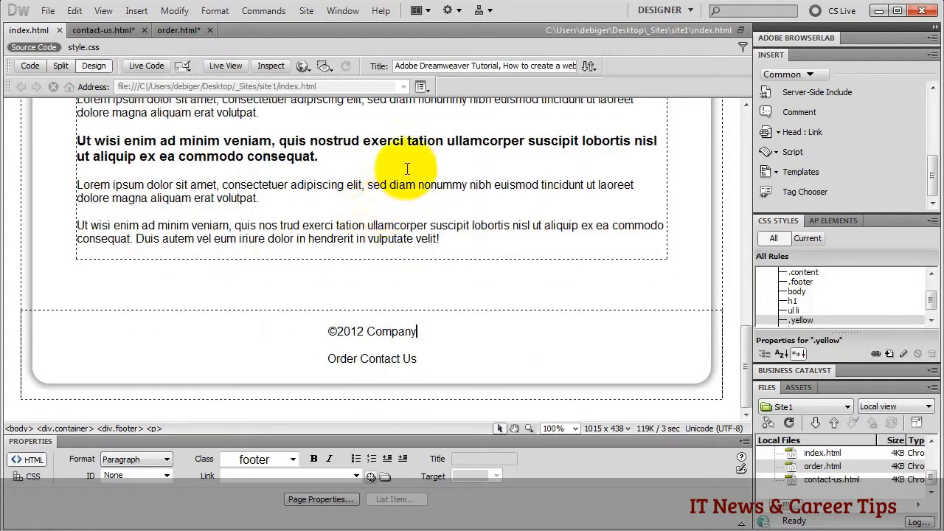
double_click(336, 359)
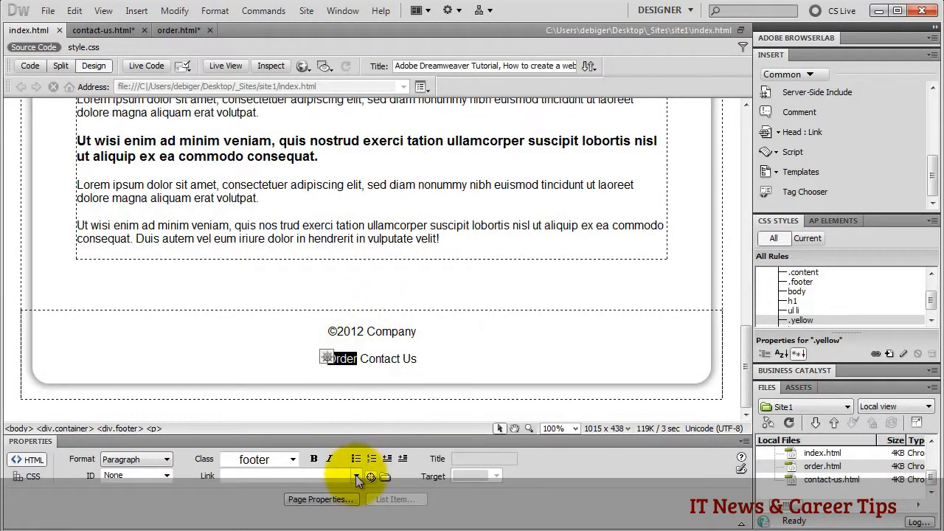
drag(370, 476, 820, 463)
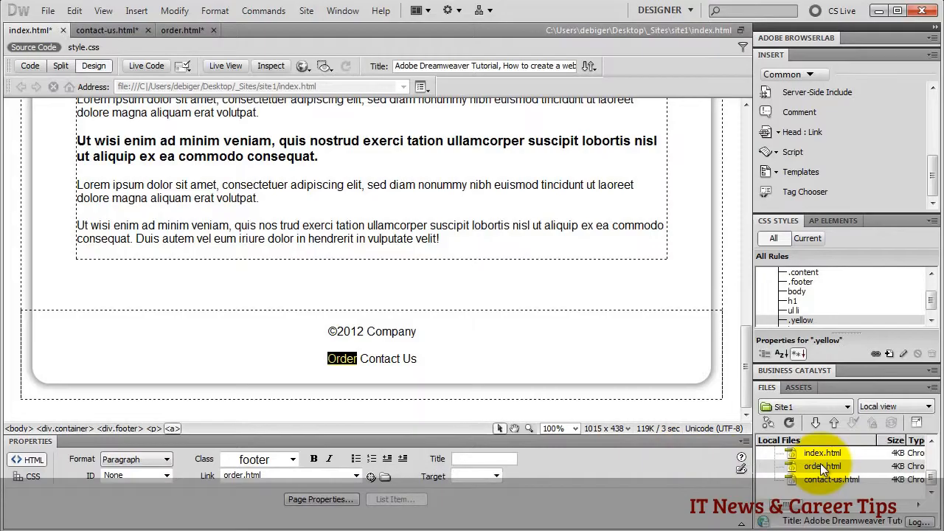
click(345, 361)
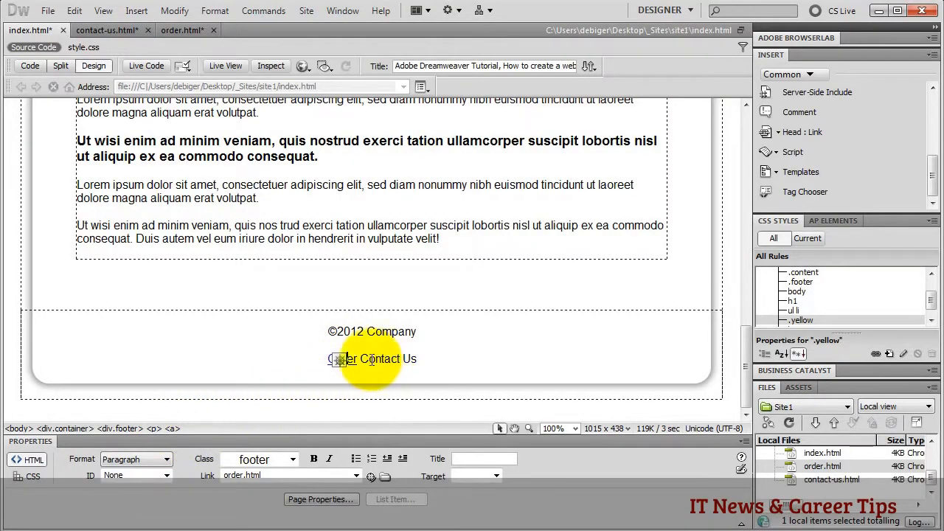
drag(361, 358, 417, 358)
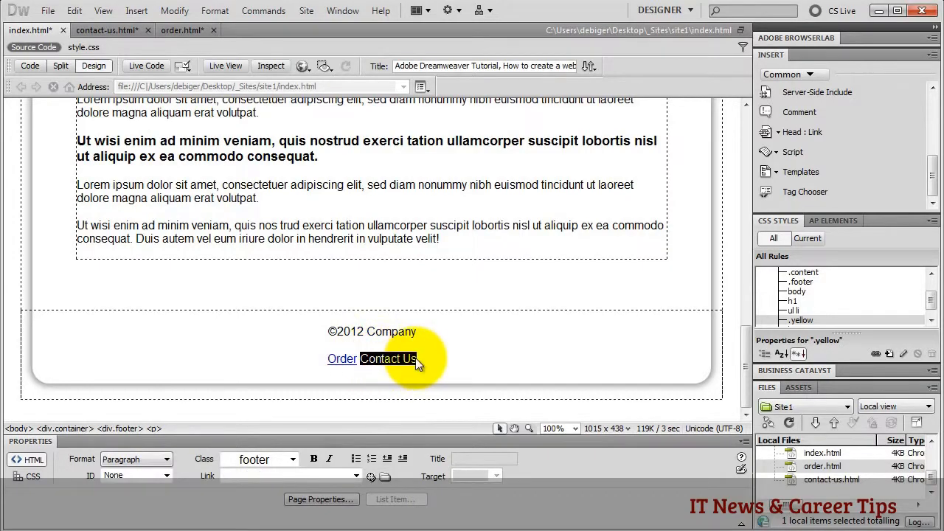
drag(371, 476, 828, 479)
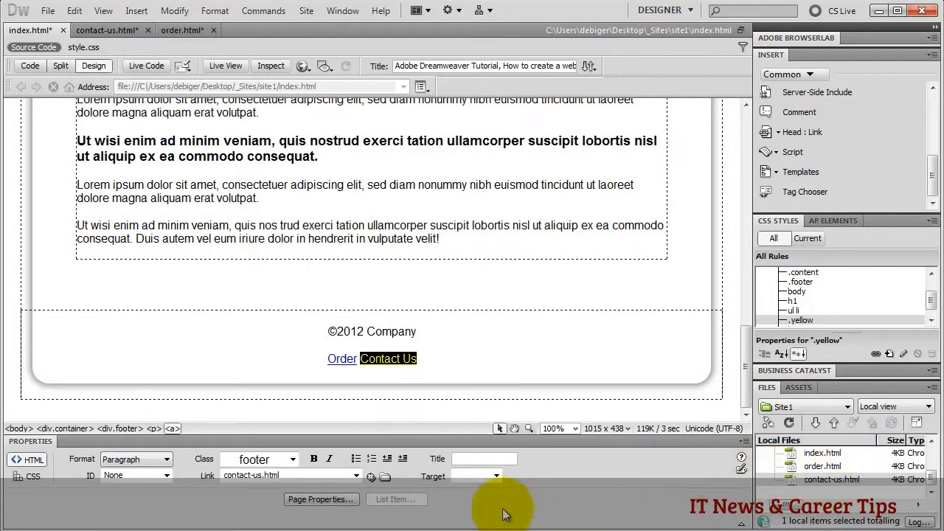
click(497, 477)
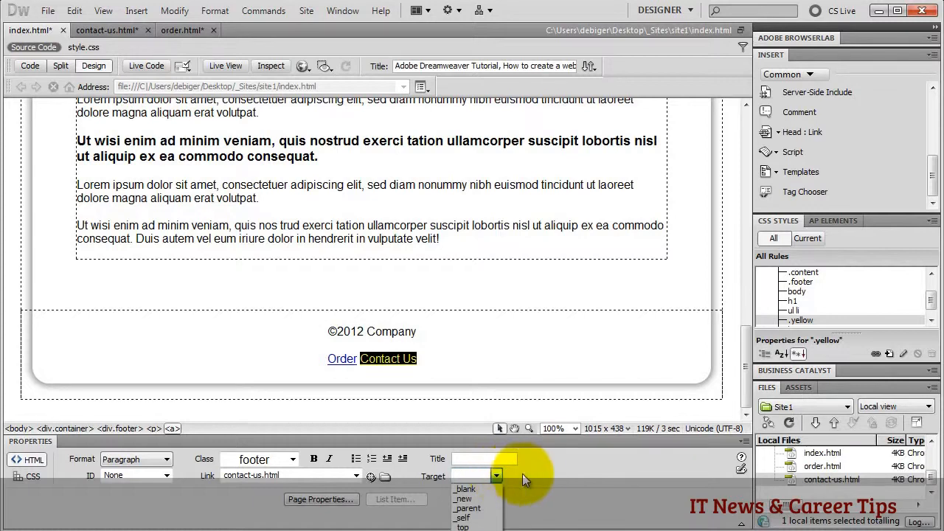
click(529, 476)
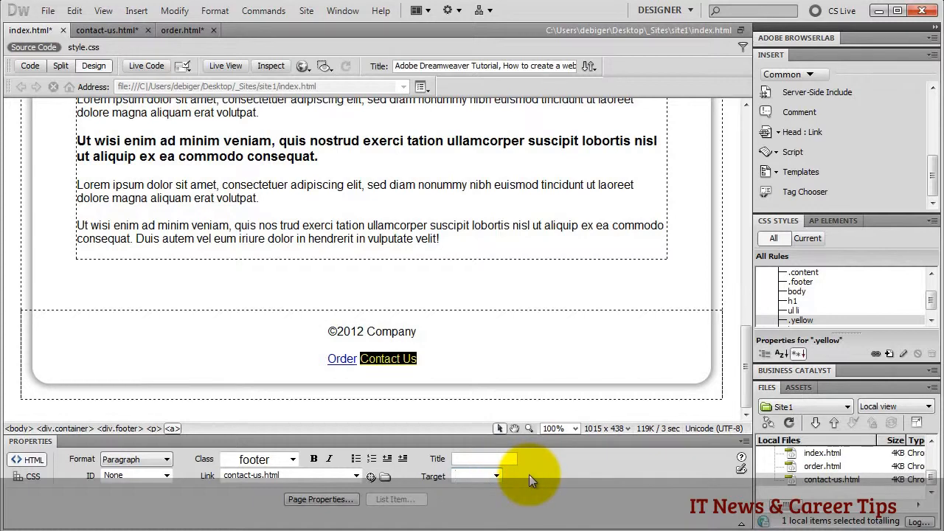
click(47, 10)
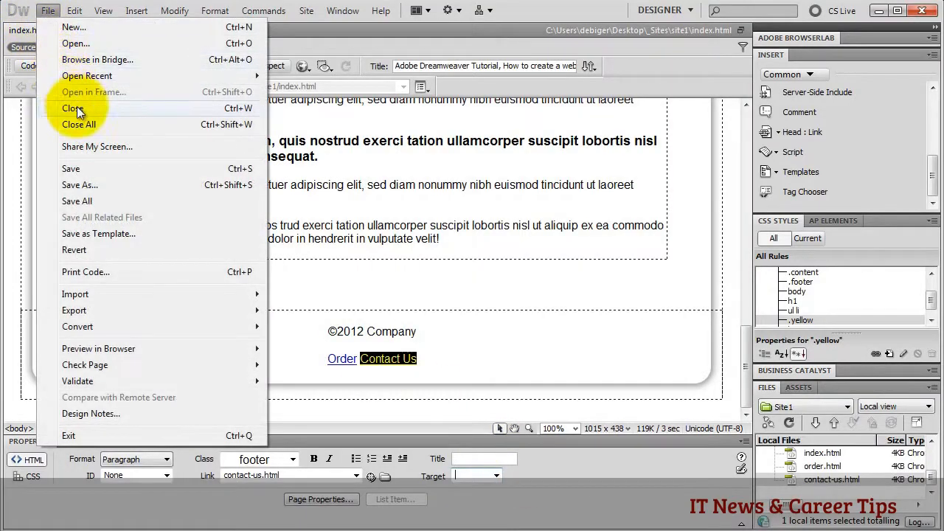
- Save the home page, then rename order.html to order-now.html without updating links
click(76, 169)
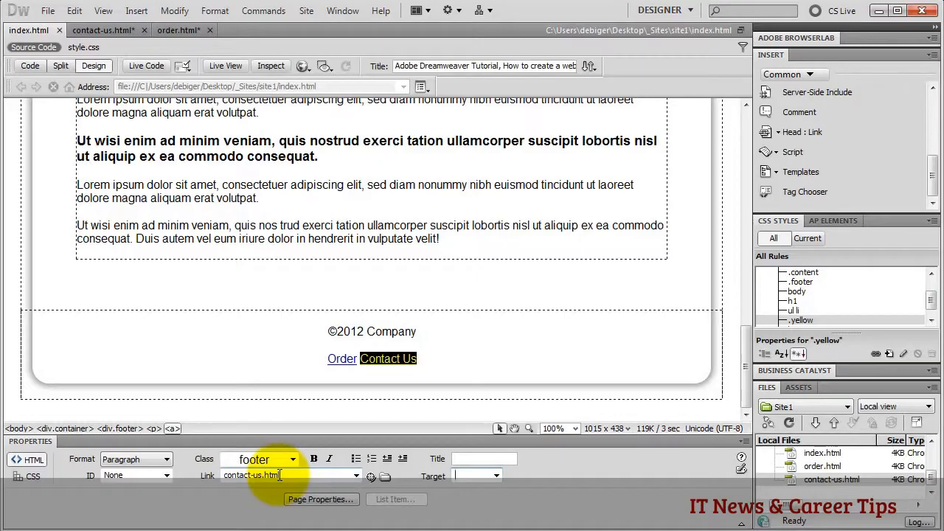
click(819, 469)
click(820, 469)
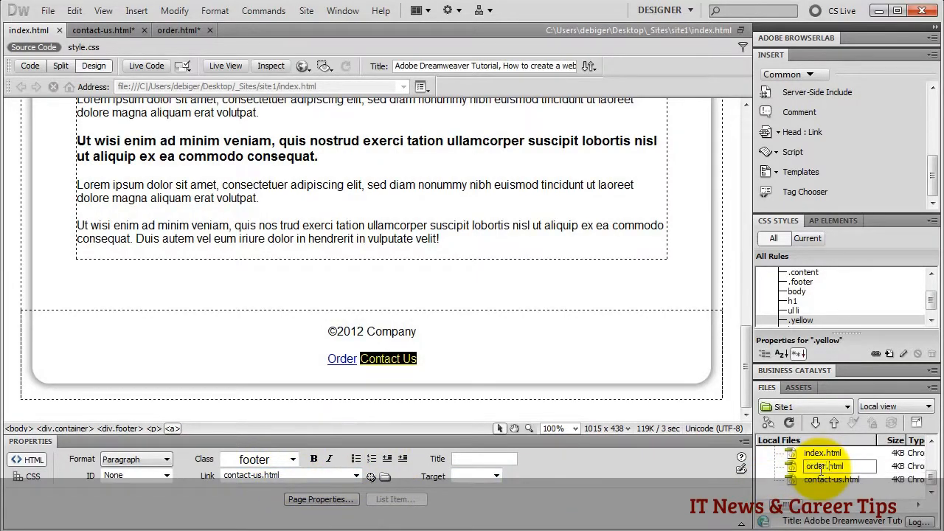
text(-now)
key(Return)
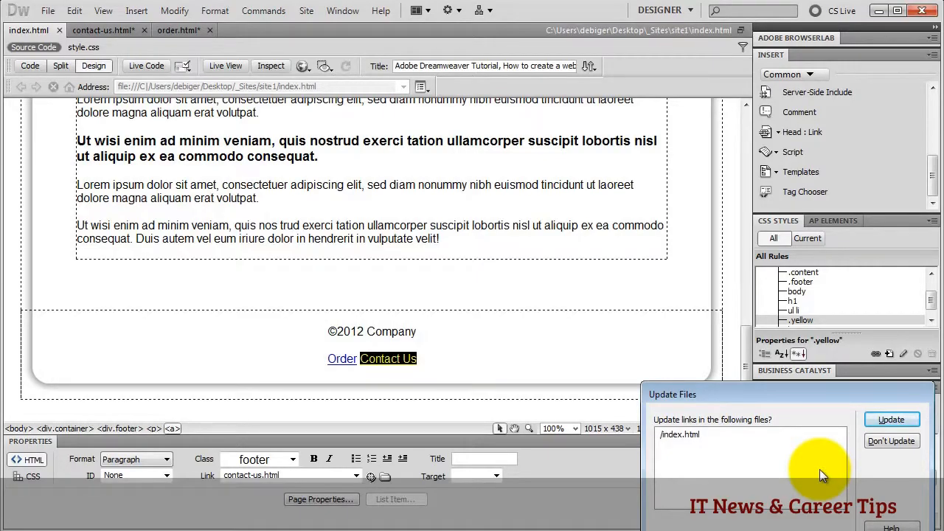
click(890, 440)
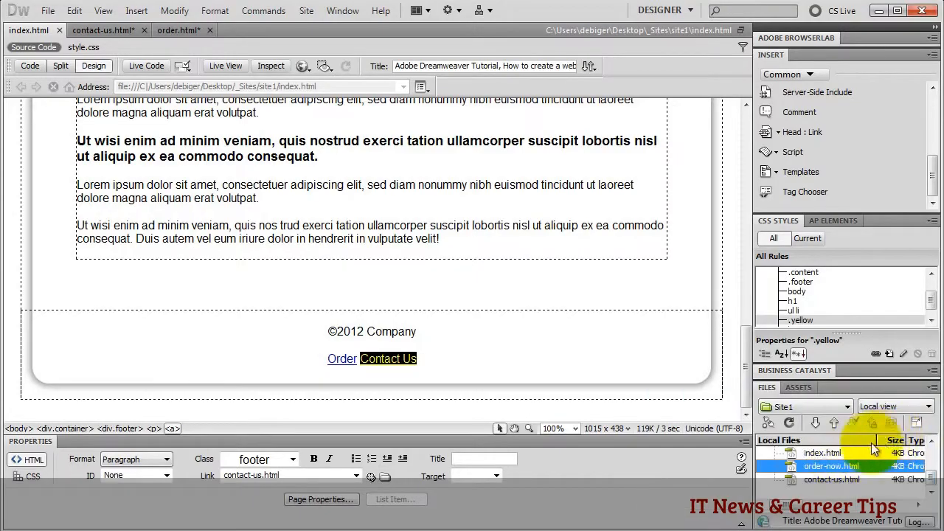
- Rename order-now.html back to order.html
click(824, 469)
click(826, 467)
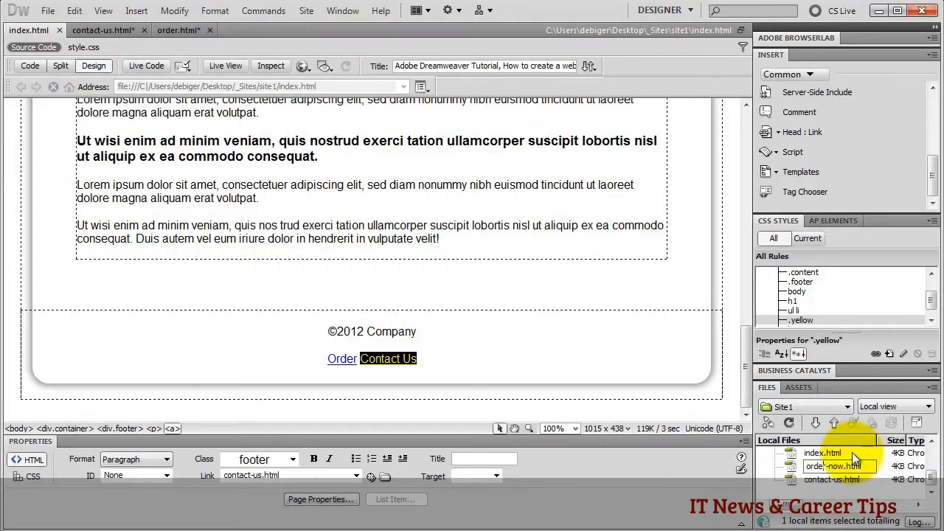
key(Return)
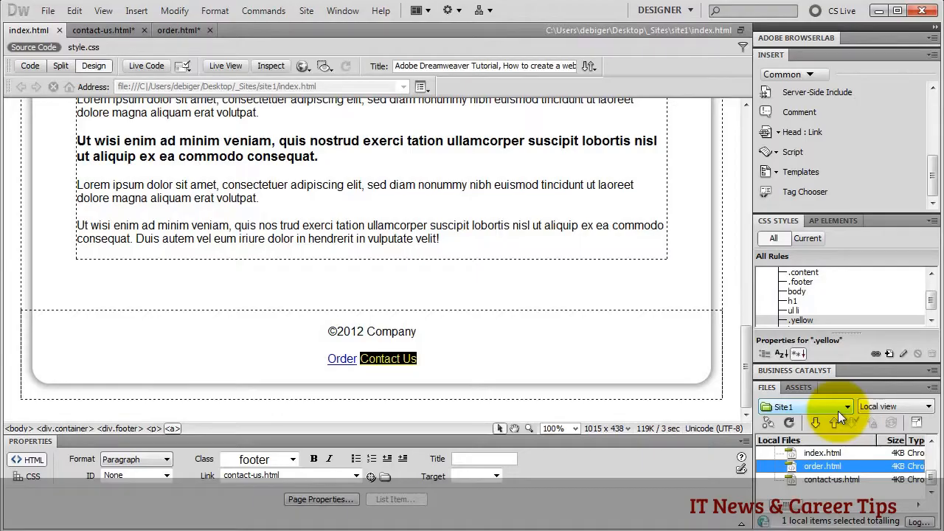
drag(322, 326, 436, 364)
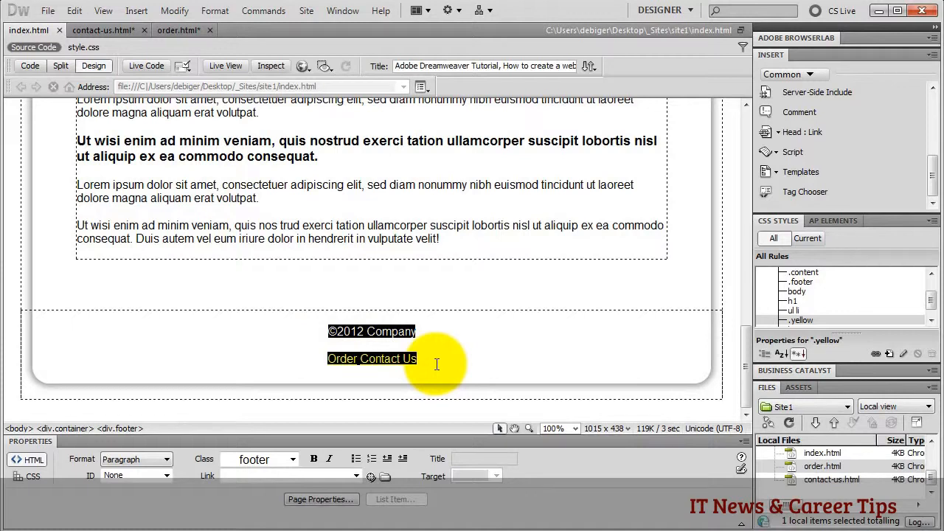
click(106, 31)
scroll(288, 313, down, 10)
drag(329, 332, 453, 374)
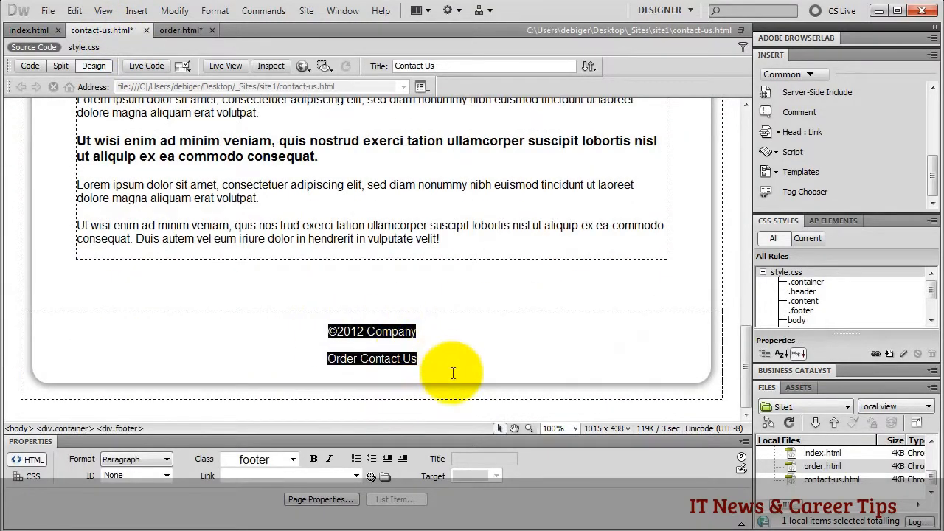
click(453, 374)
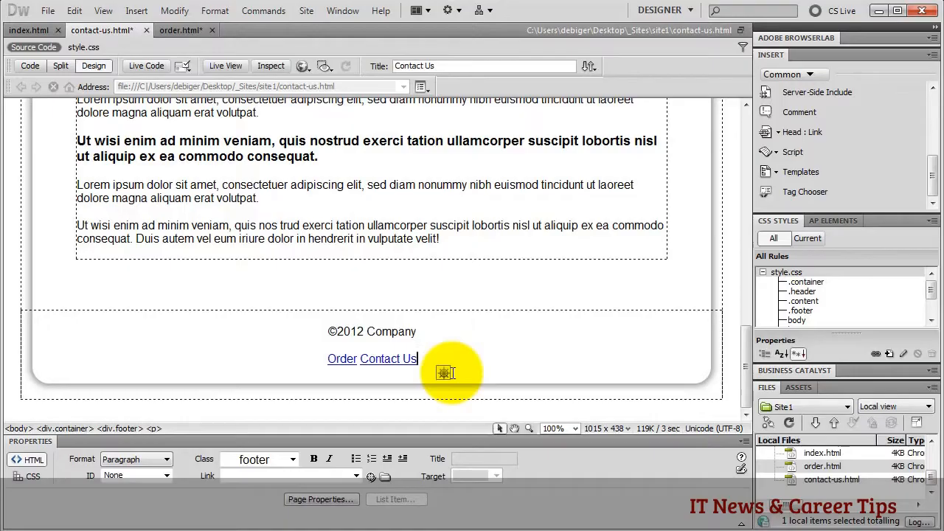
click(174, 27)
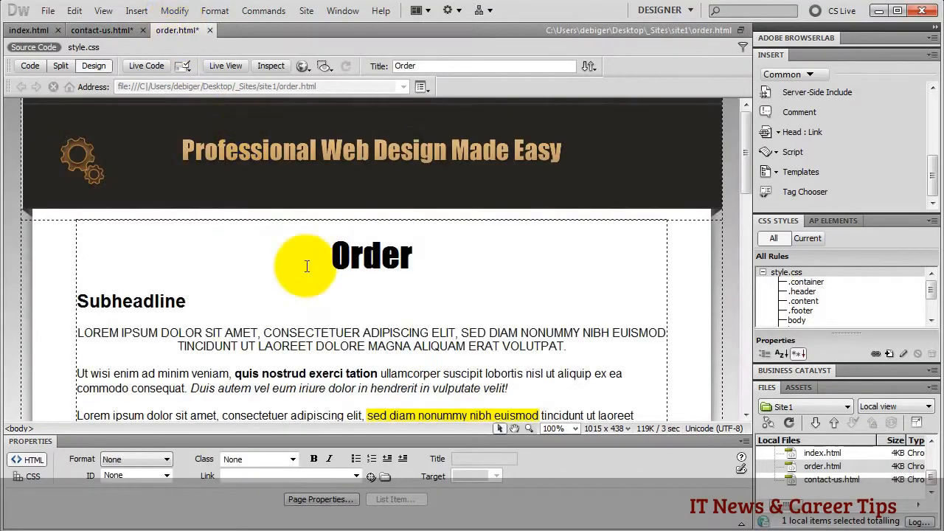
scroll(342, 295, down, 1)
drag(324, 332, 480, 365)
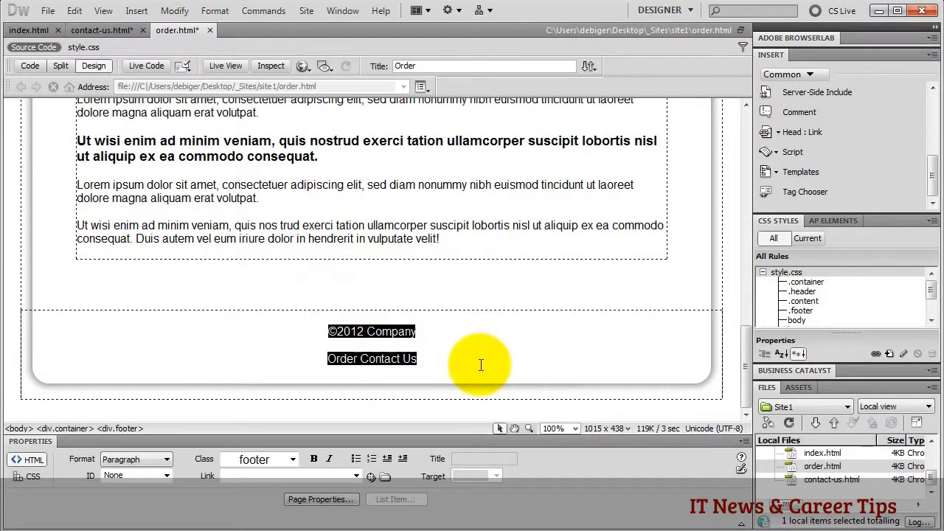
click(480, 365)
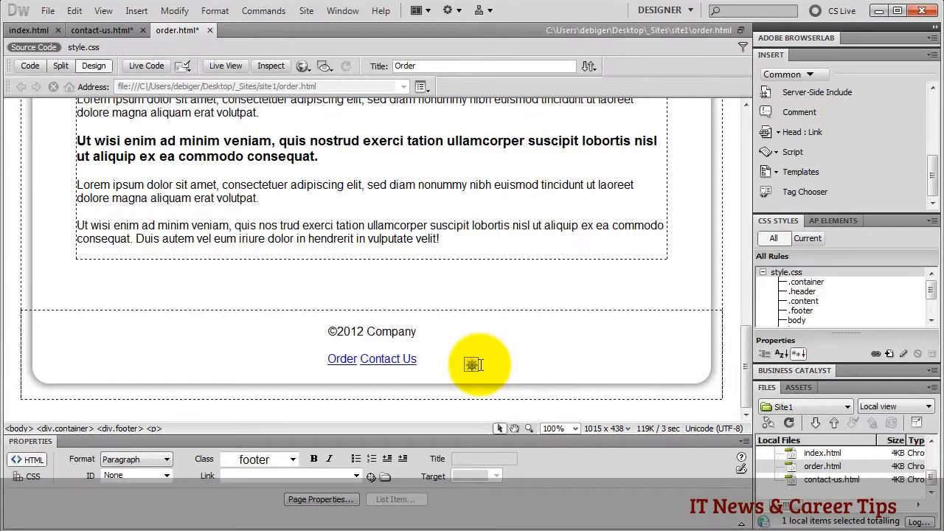
click(34, 29)
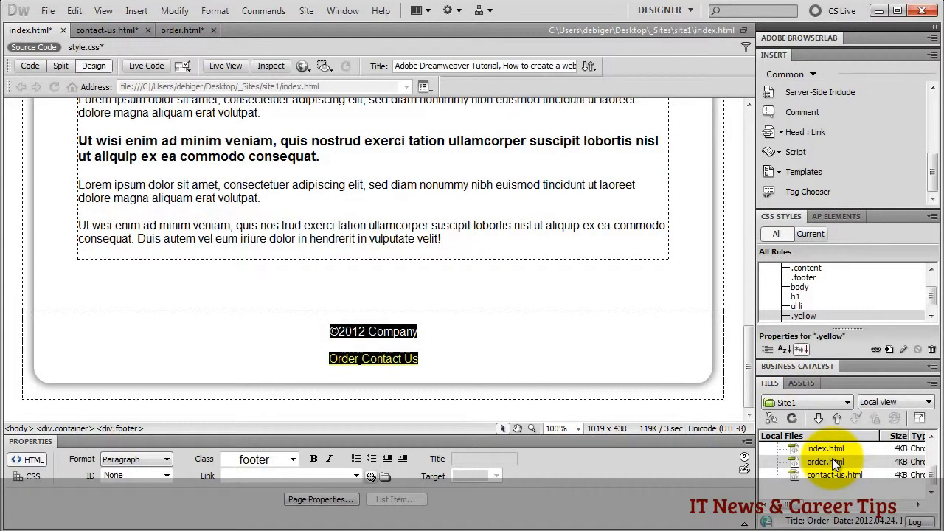
- Link the home page's header image to the site root '/'
scroll(517, 232, up, 10)
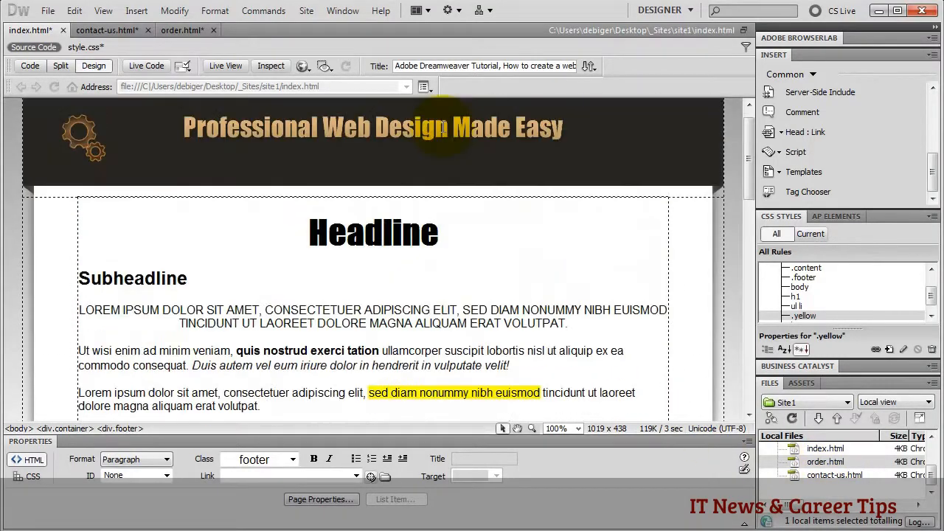
click(385, 152)
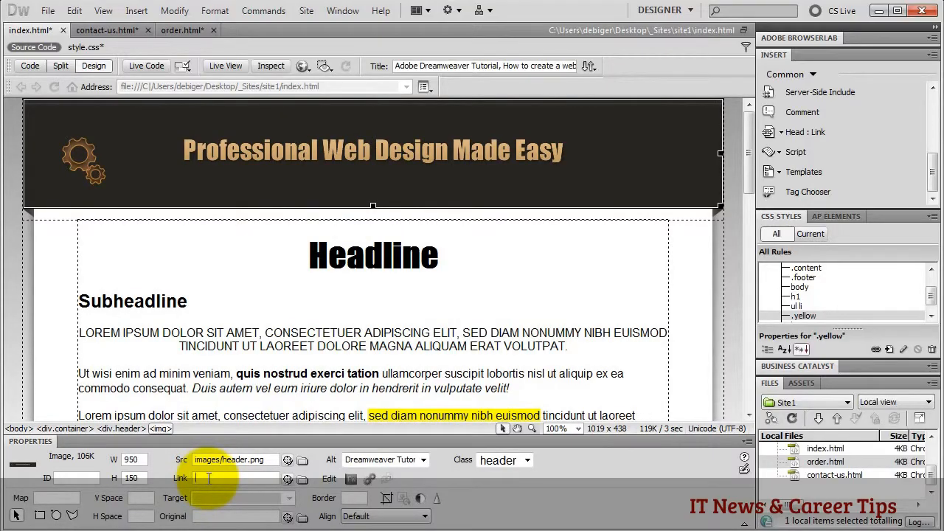
text(/)
key(Return)
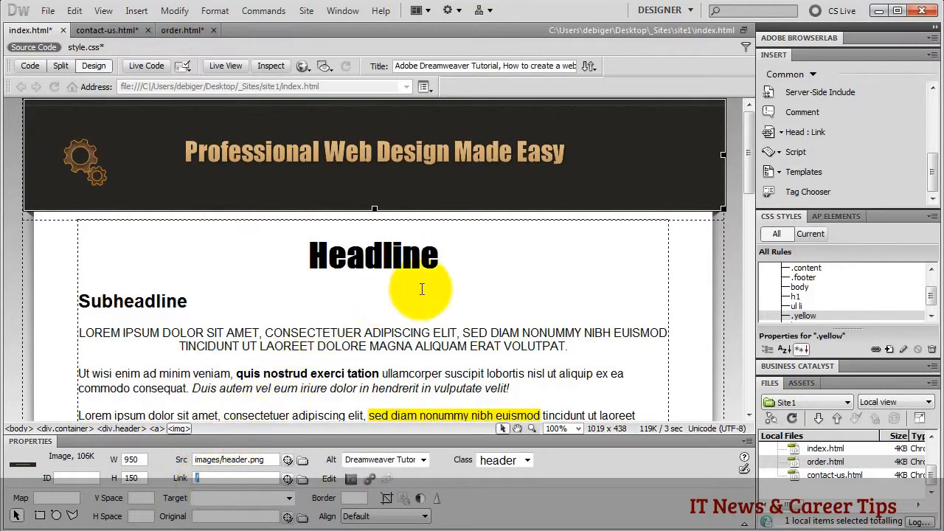
- Set the header image's border to 0 and bring up contact-us.html
click(475, 266)
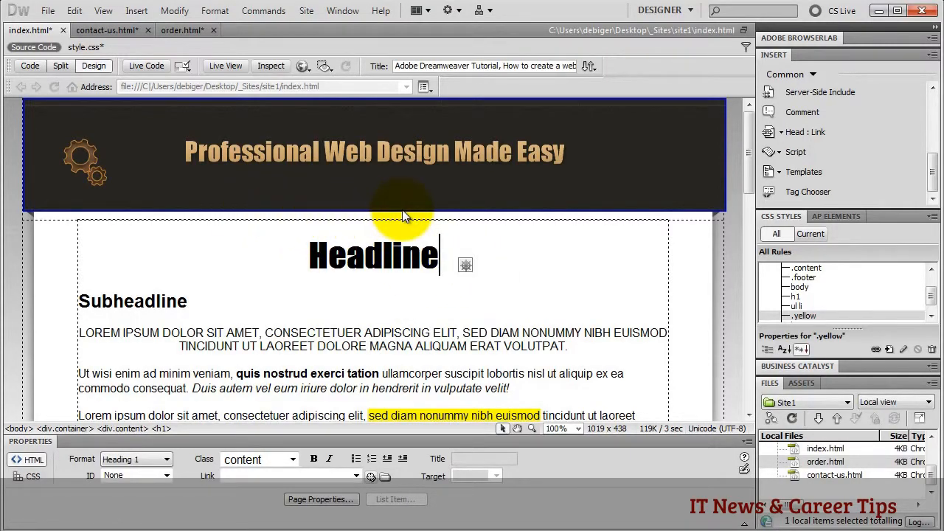
click(392, 175)
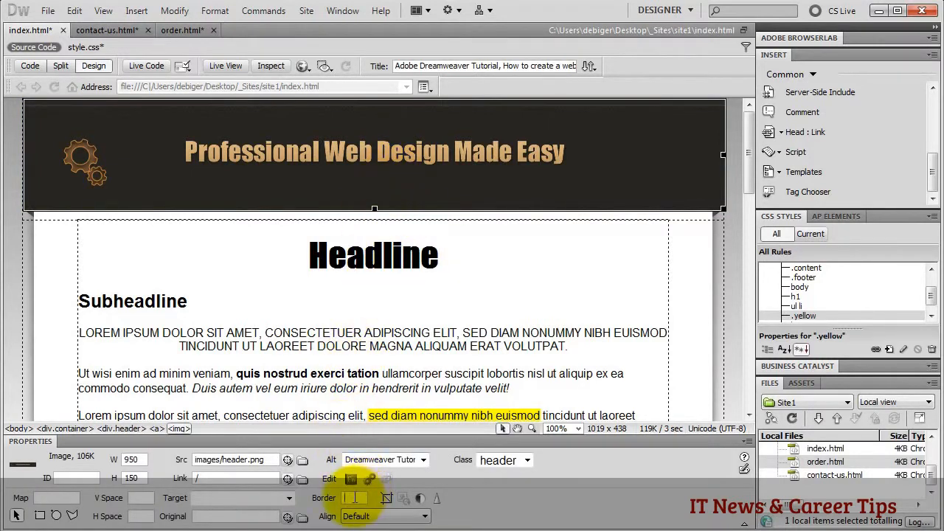
text(0)
key(Return)
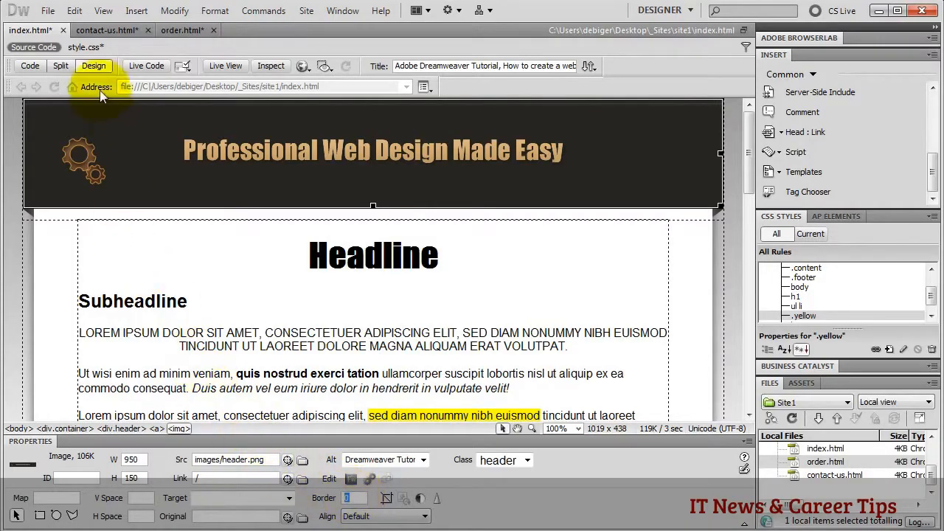
click(101, 30)
scroll(401, 247, up, 10)
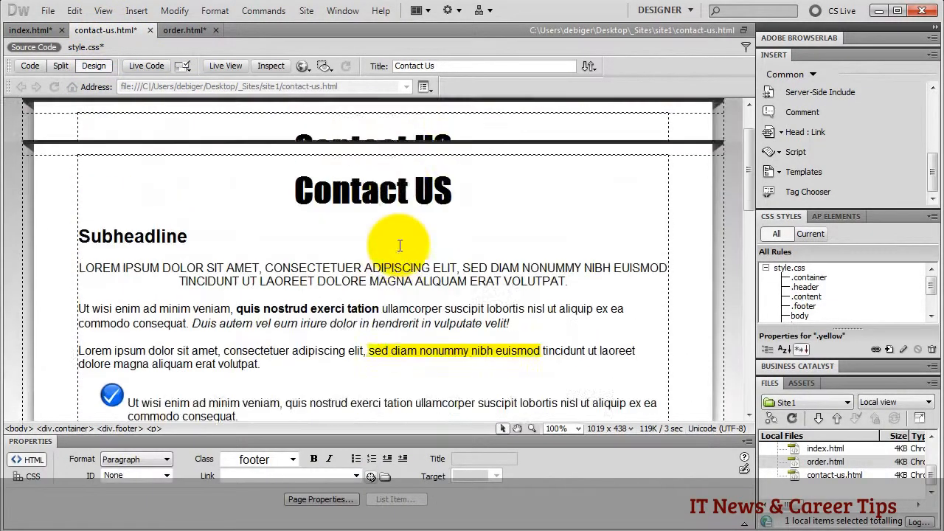
- Link the Contact Us page's header image to '/' with border 0
click(356, 175)
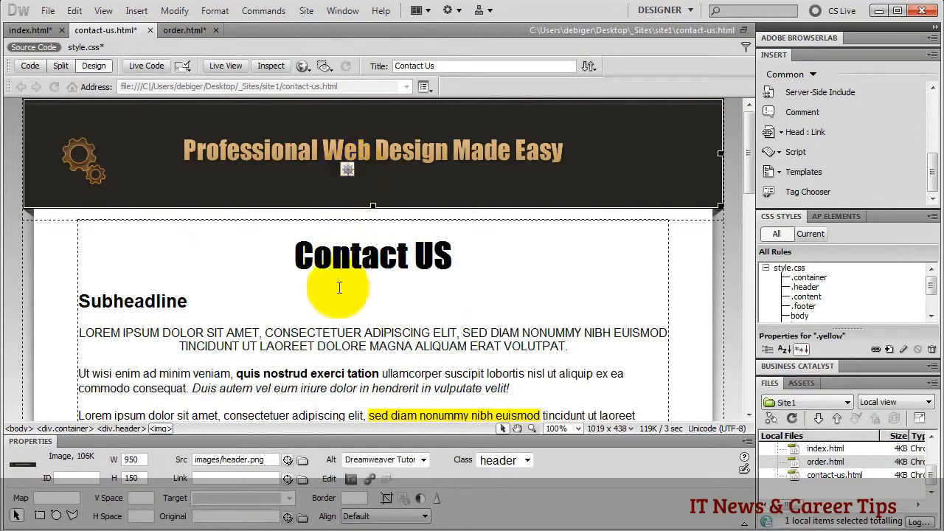
click(202, 478)
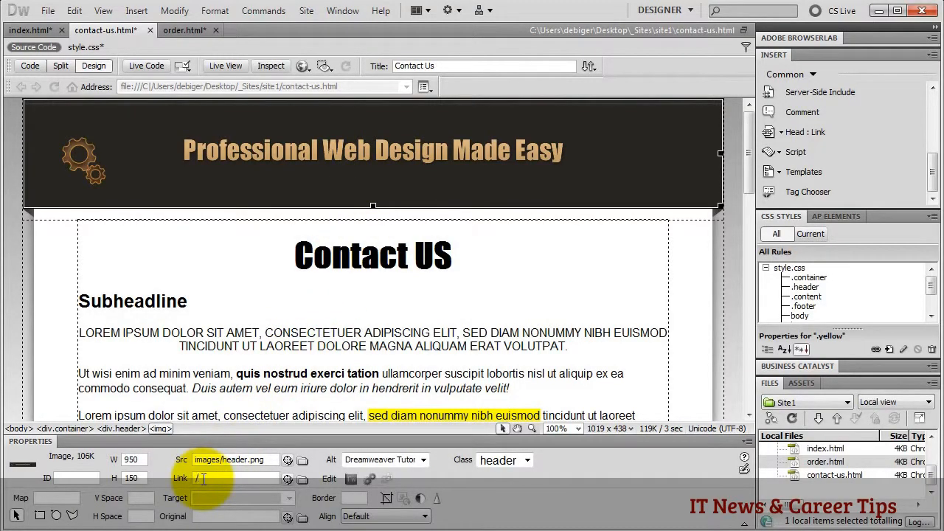
text(/)
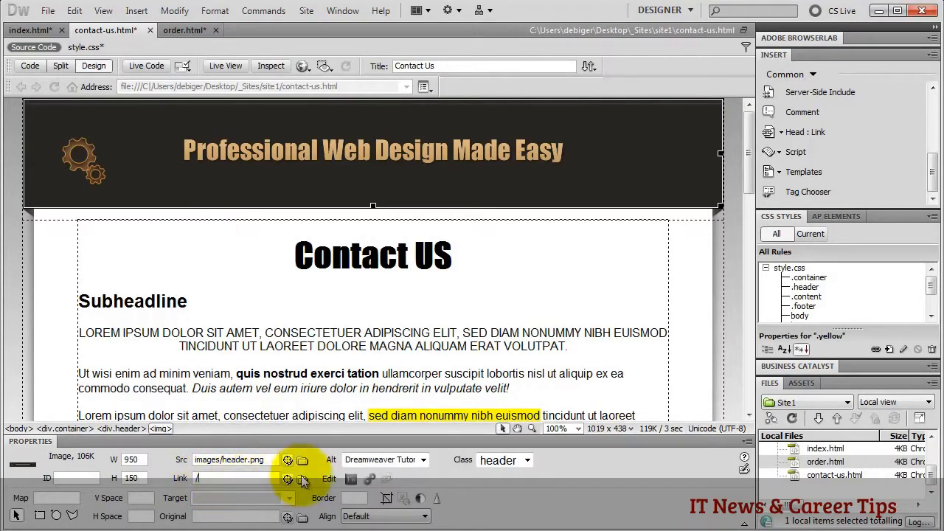
click(352, 499)
text(0)
key(Return)
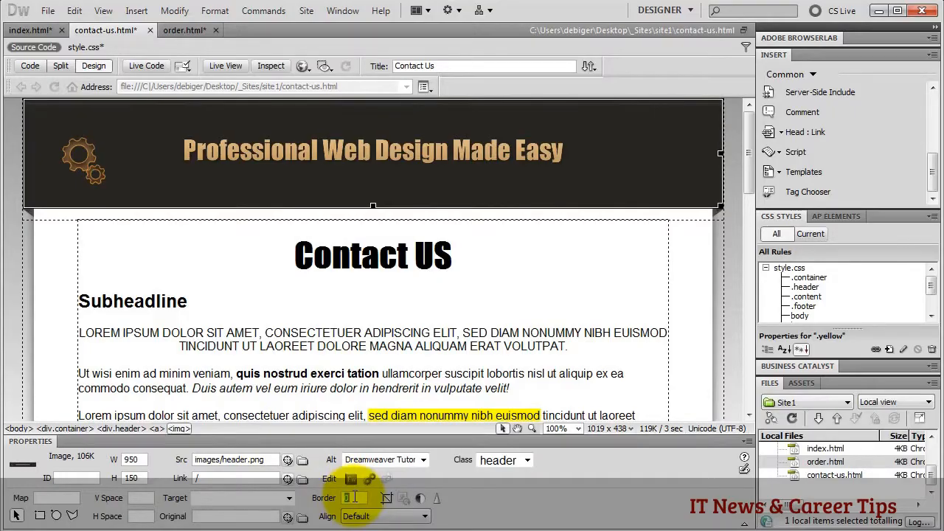
- Link the order.html header image to '/' with border 0, then return to index.html
click(184, 30)
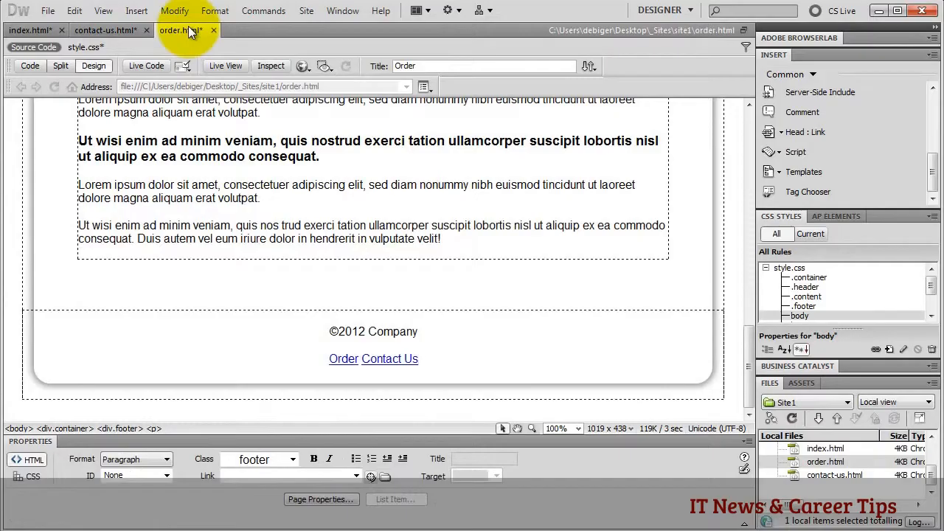
scroll(275, 196, up, 10)
click(274, 152)
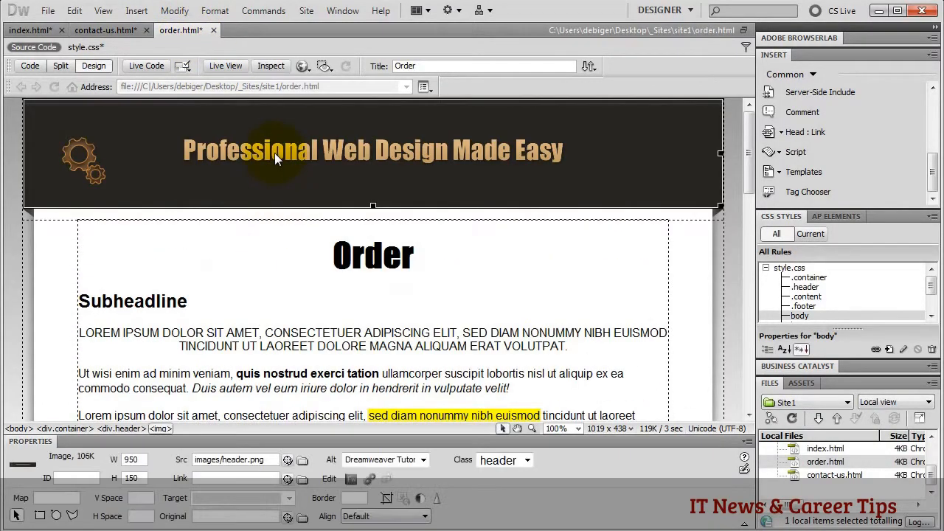
text(/)
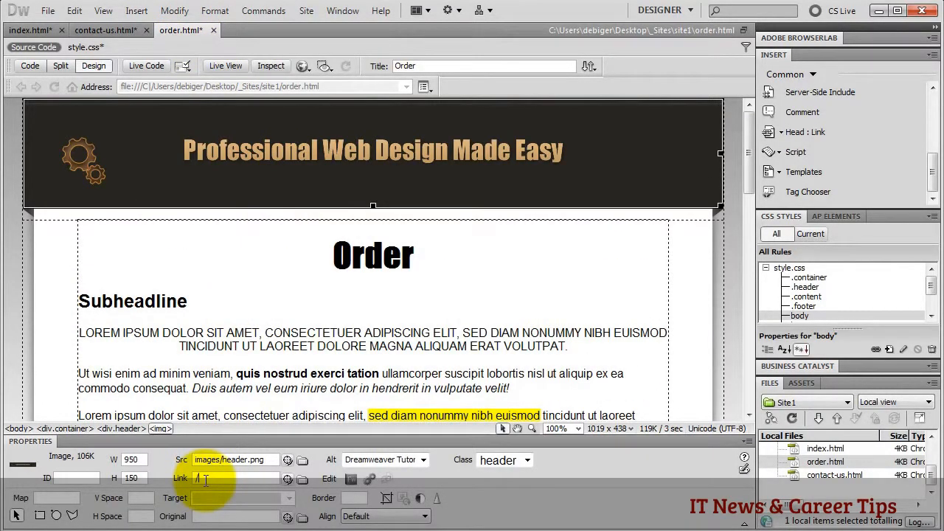
click(351, 498)
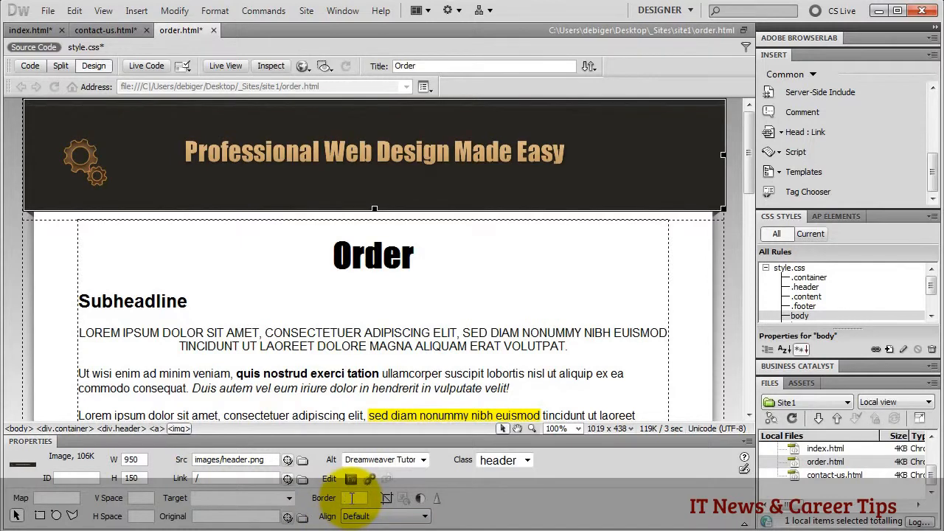
text(0)
key(Return)
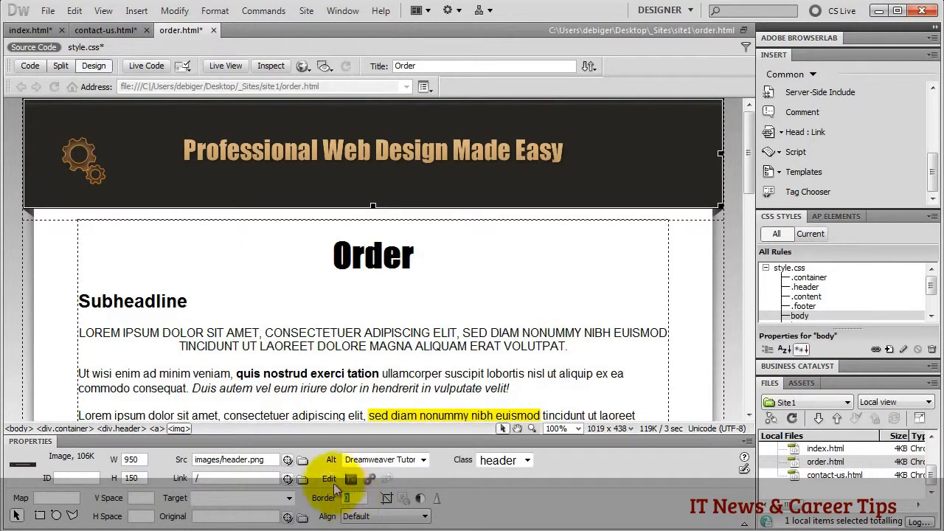
click(40, 30)
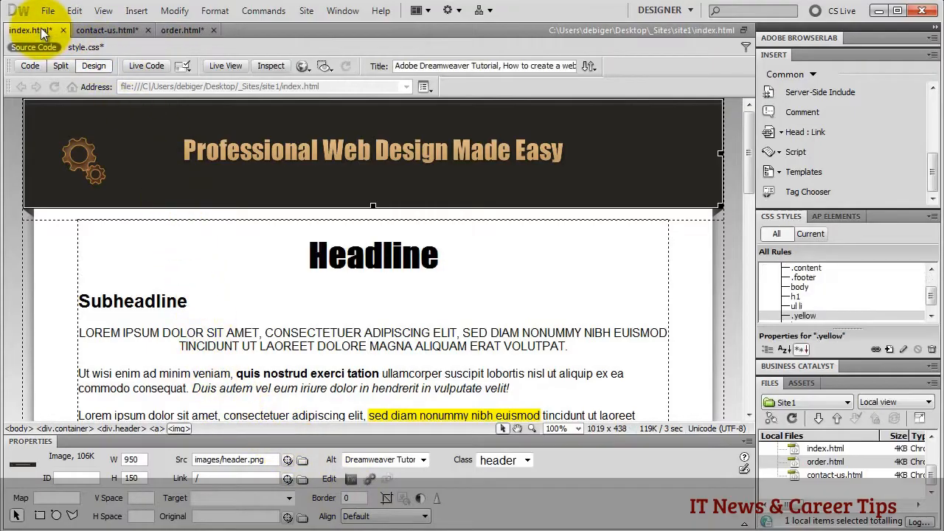
- Set Font-size to 14 in the .footer rule's Type settings in style.css
scroll(392, 295, down, 10)
click(445, 364)
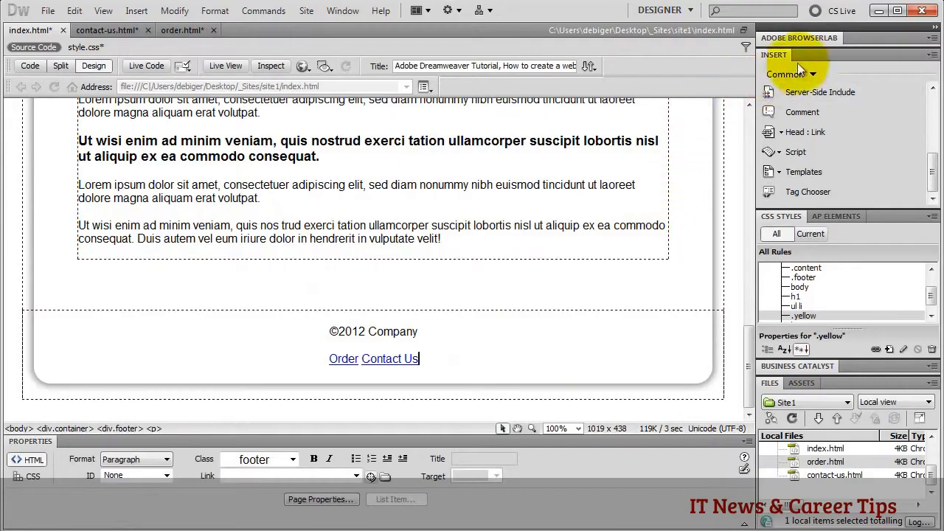
click(813, 53)
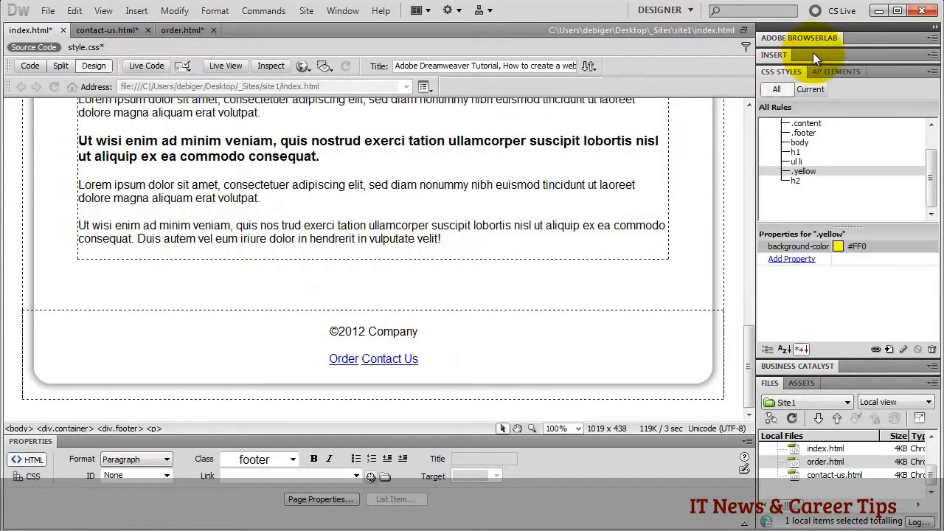
click(805, 134)
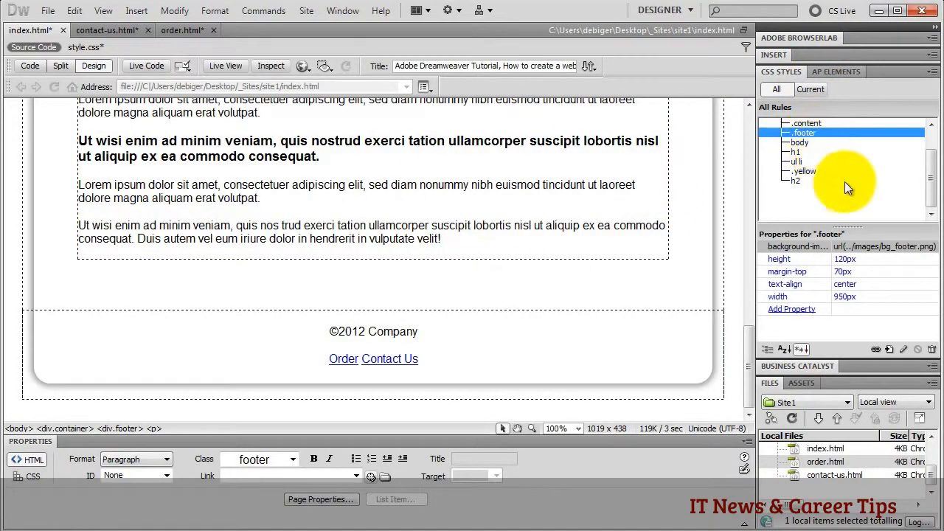
click(844, 271)
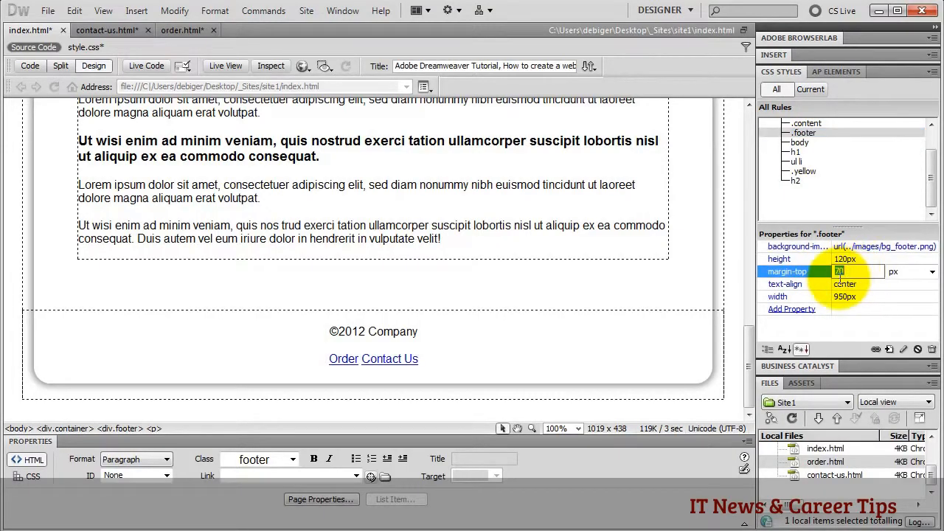
click(810, 284)
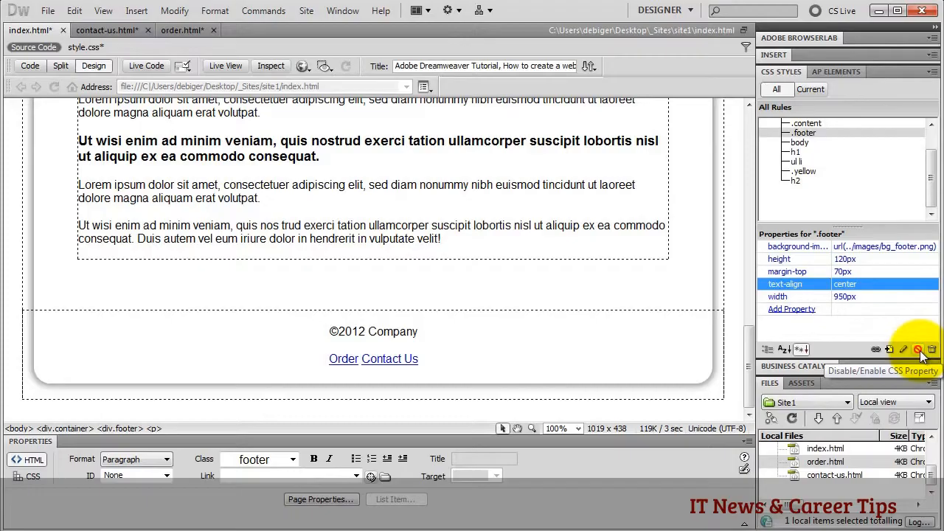
double_click(805, 133)
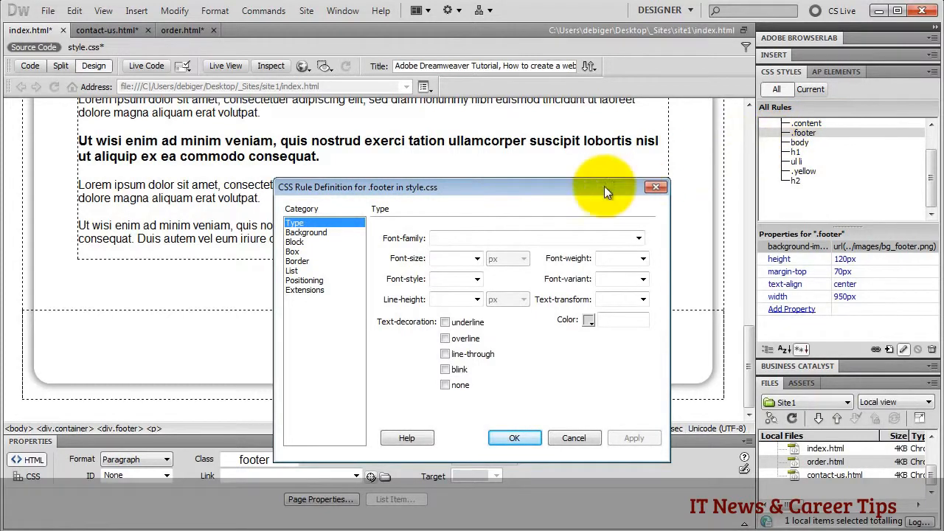
click(447, 258)
text(14)
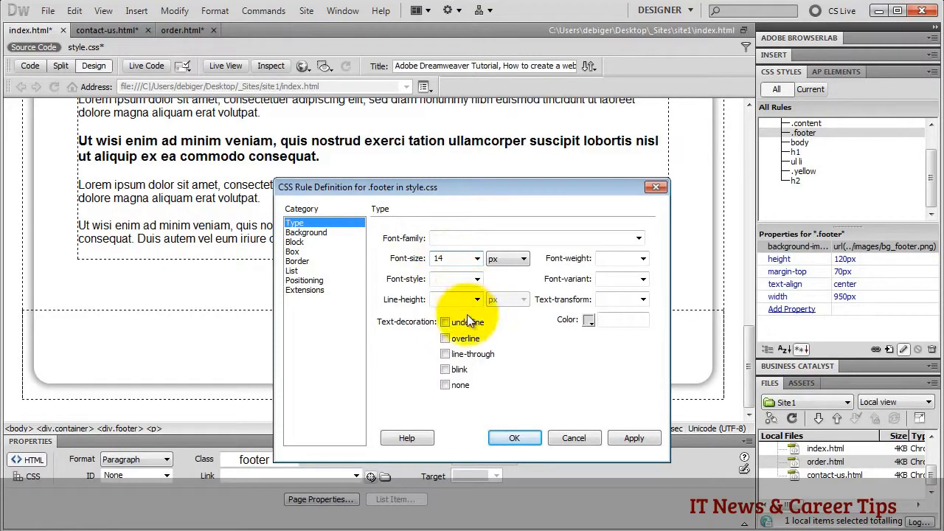
click(509, 438)
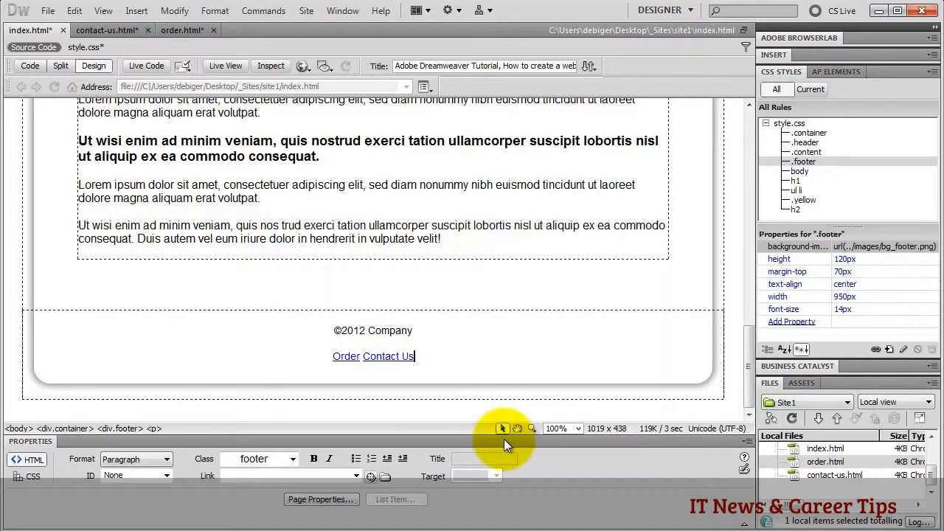
- Create a compound '.footer p a' CSS rule in style.css from the Contact Us link
click(387, 356)
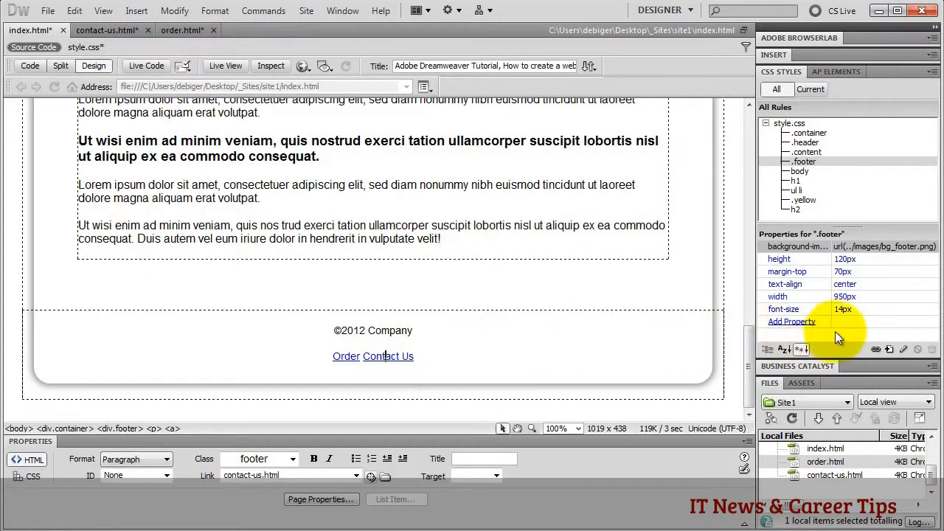
click(890, 349)
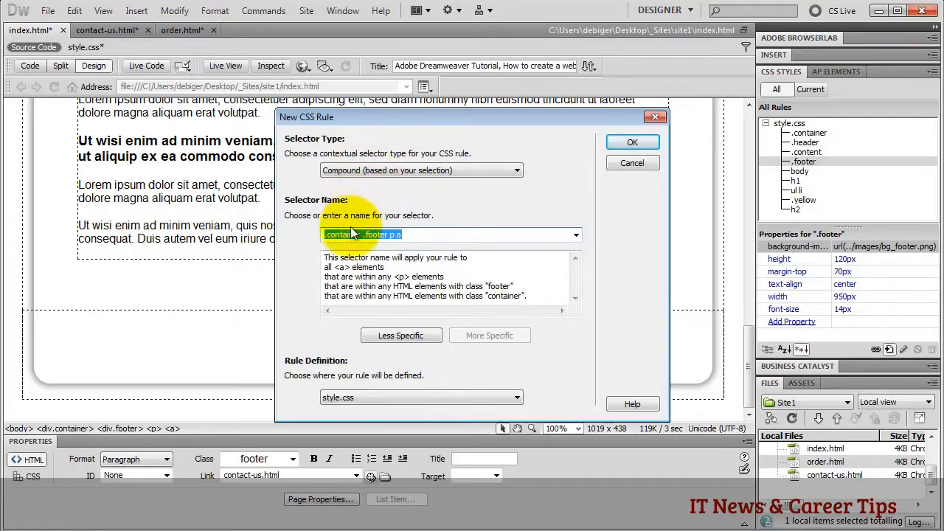
click(389, 336)
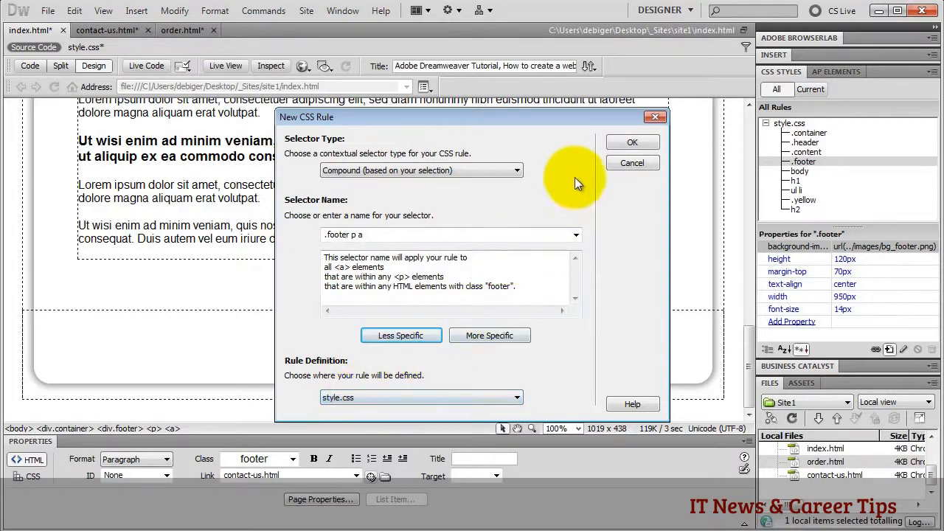
click(625, 142)
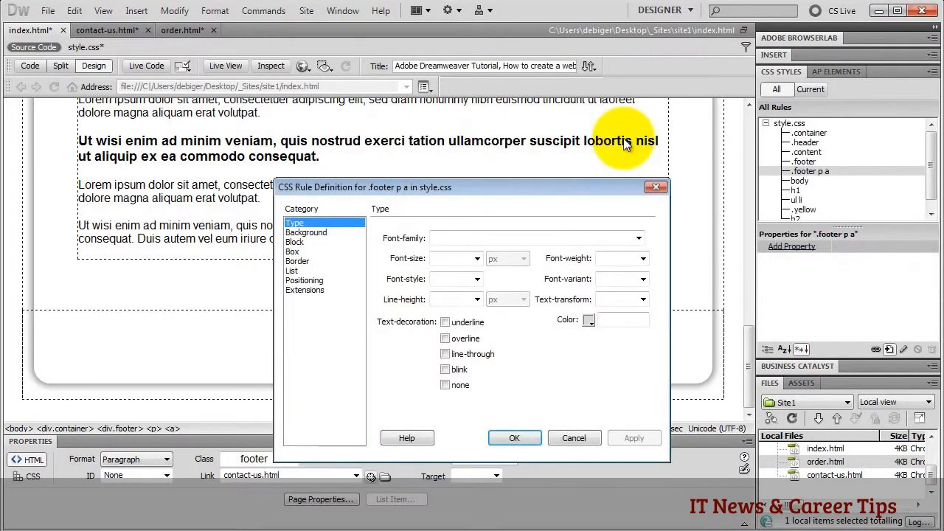
- Make the footer link text #000 black with text-decoration none
click(589, 321)
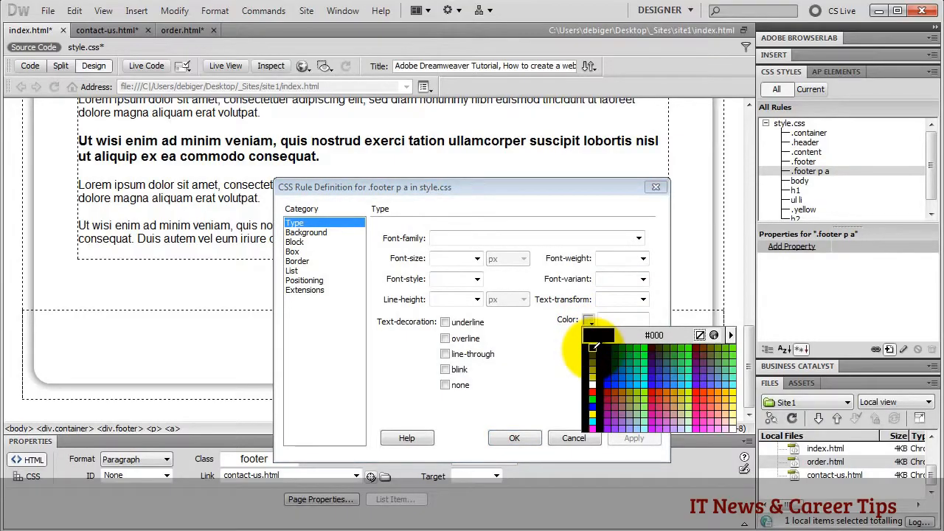
click(593, 347)
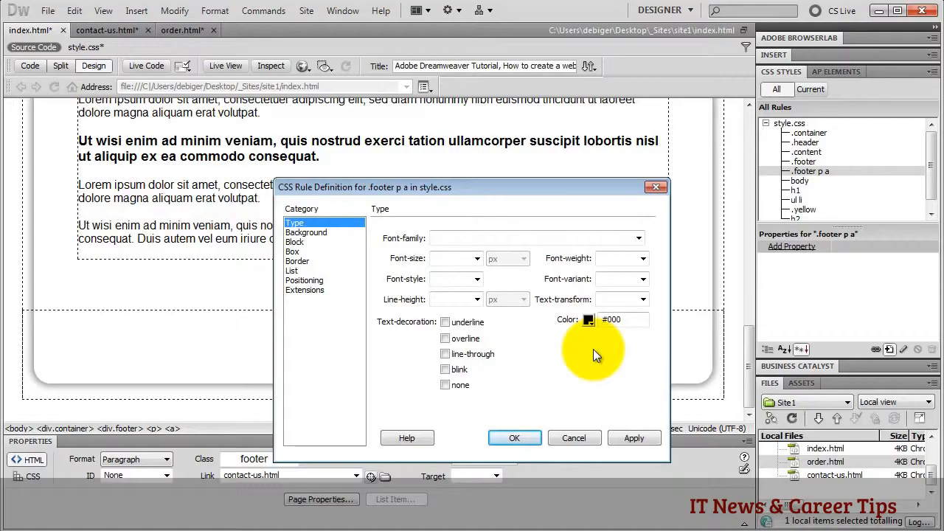
click(447, 384)
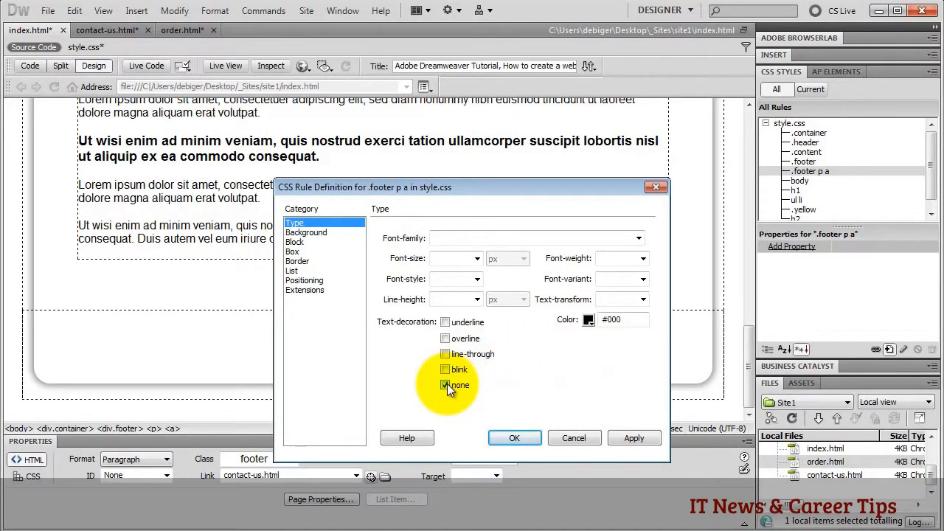
- Give the footer links 10px right and left margins and save the rule
click(299, 252)
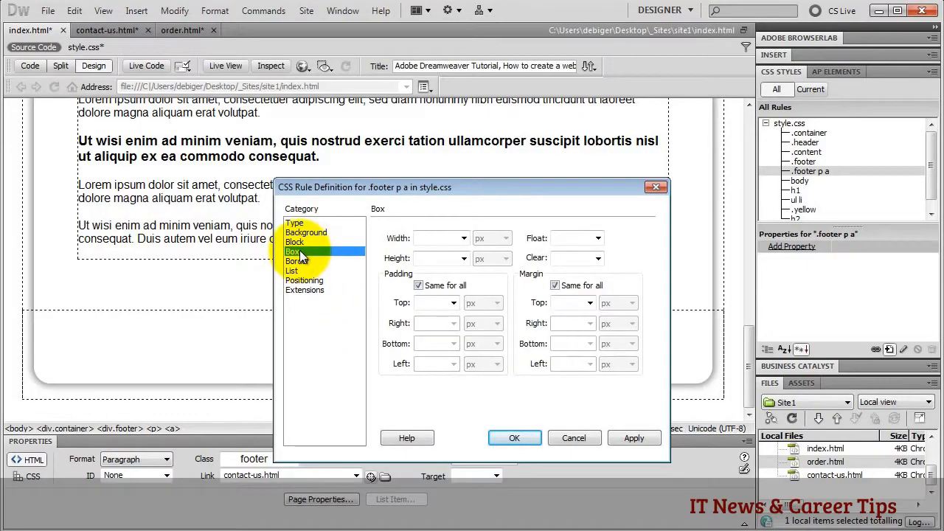
click(554, 285)
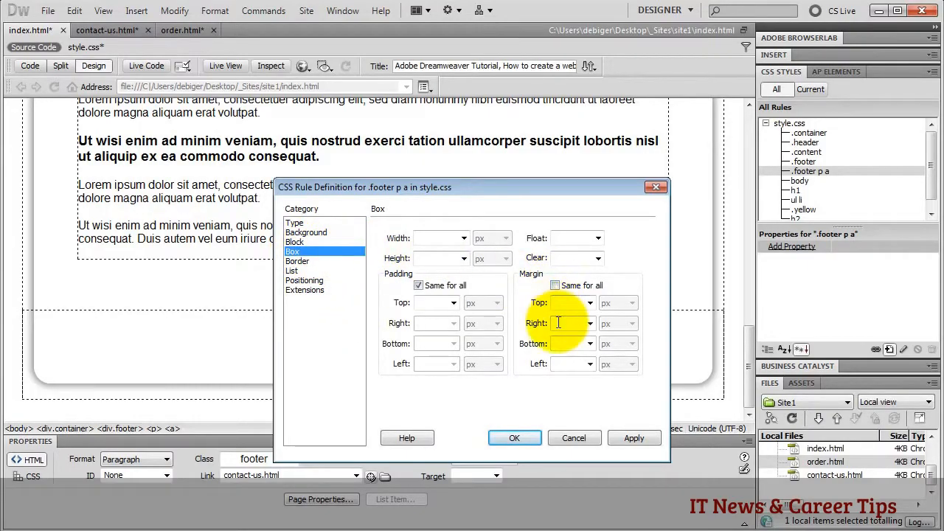
click(557, 322)
text(10)
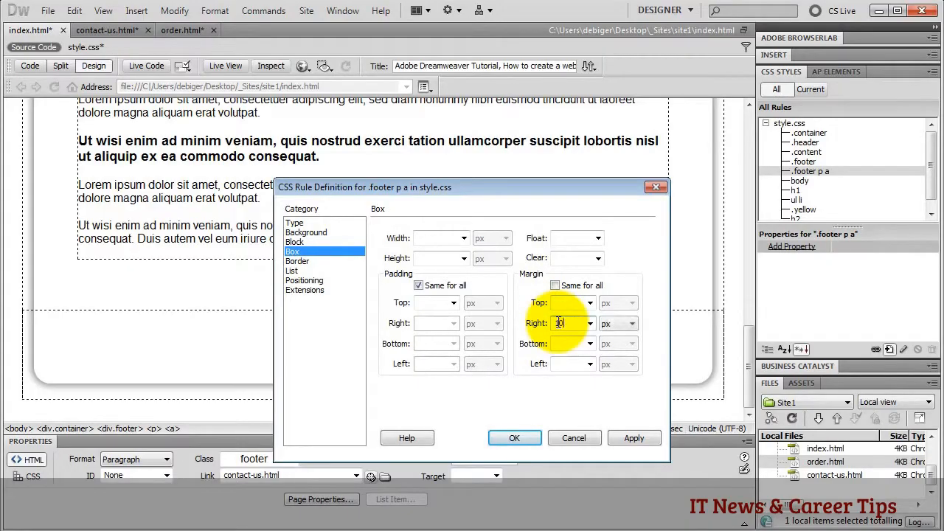
click(562, 364)
text(10)
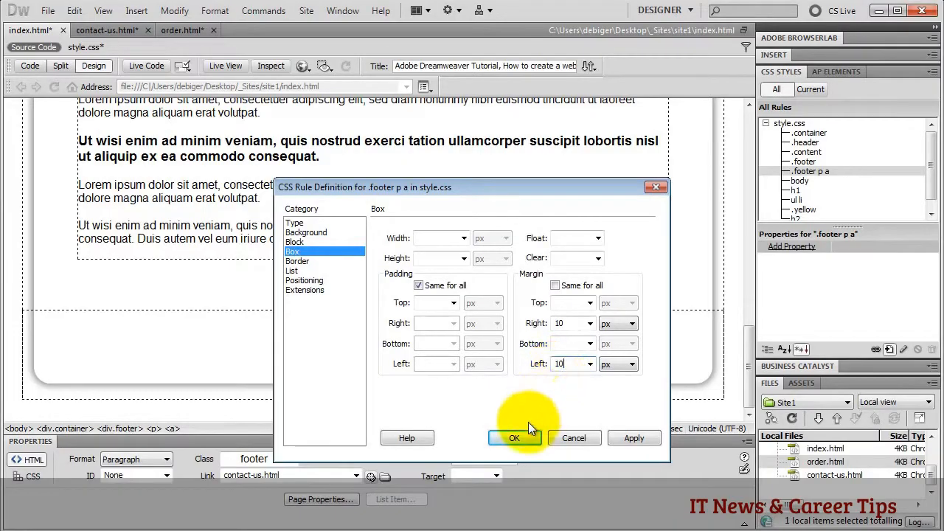
click(516, 439)
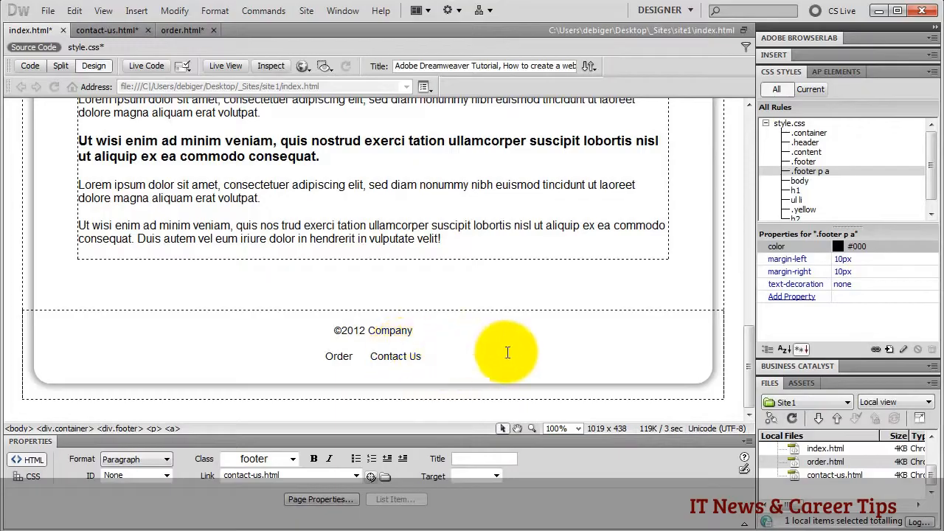
- Start a new CSS rule named '.footer p a:hover' in style.css
click(891, 348)
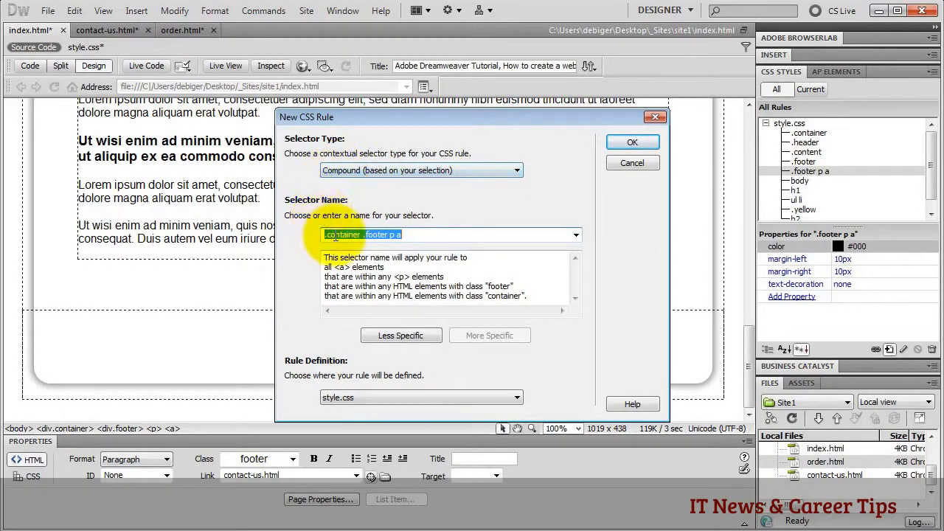
click(378, 336)
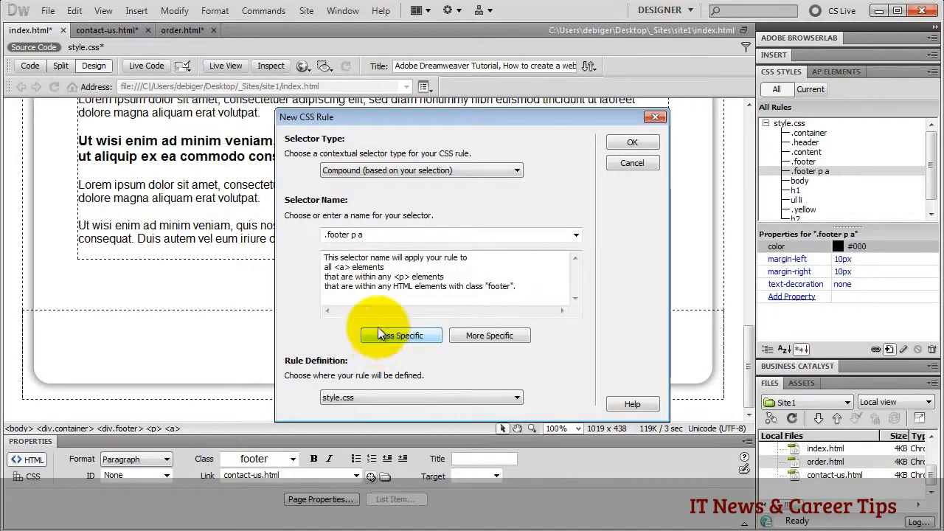
click(372, 236)
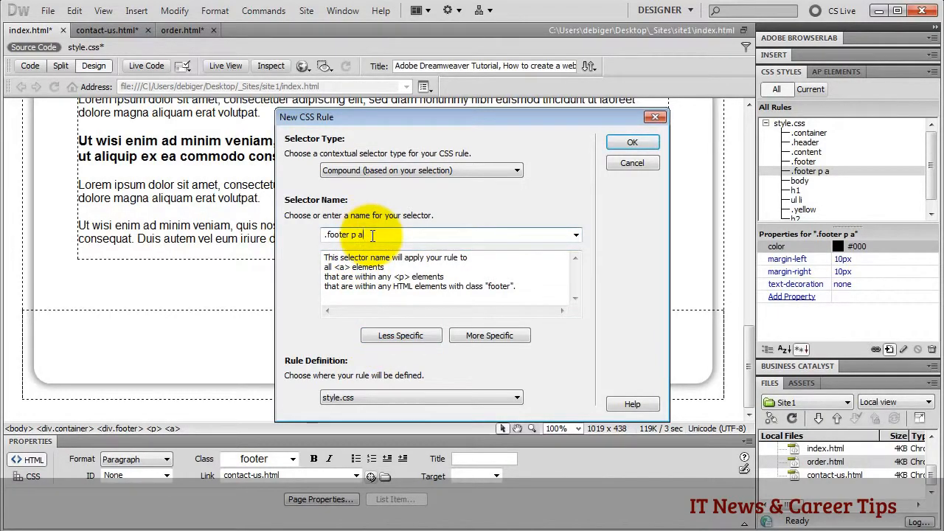
text(:)
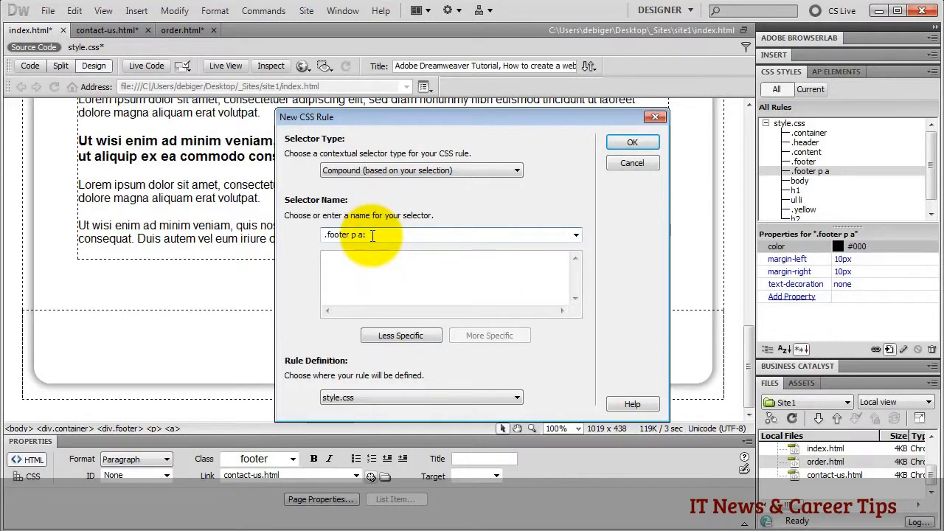
text(hover)
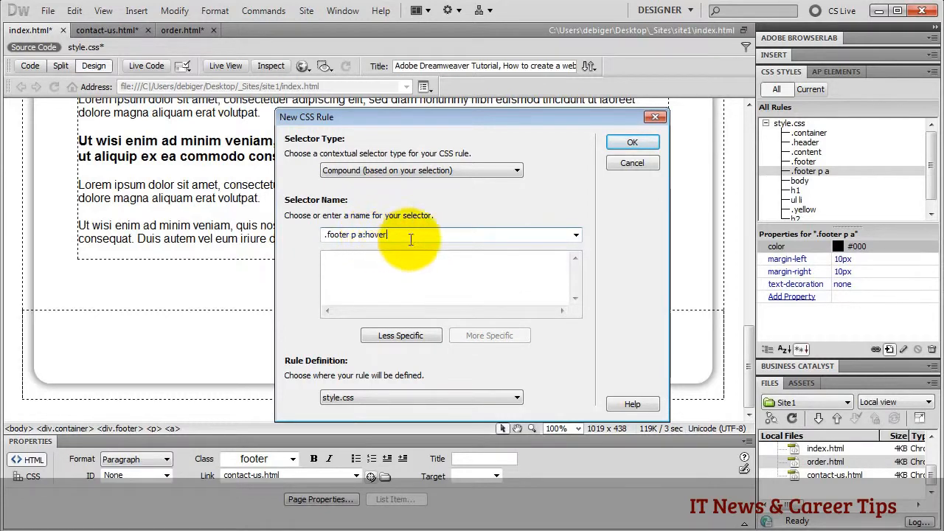
click(577, 236)
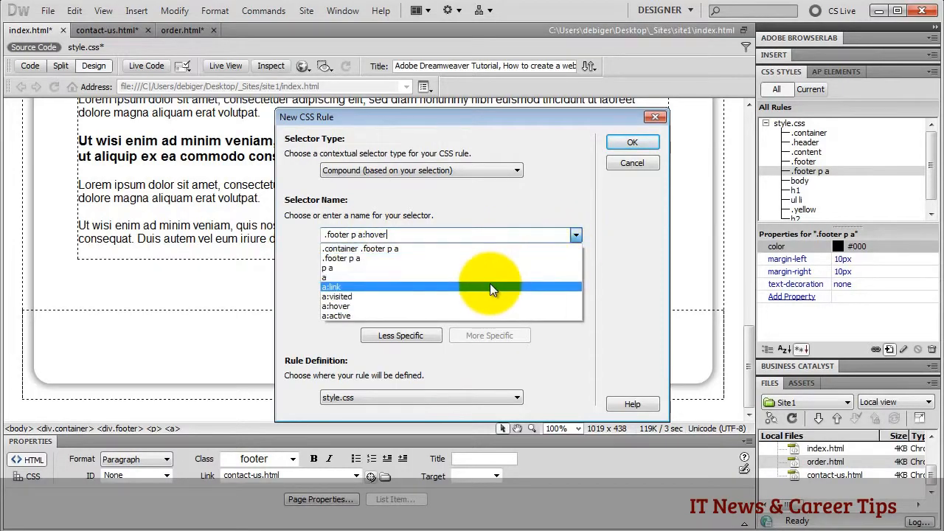
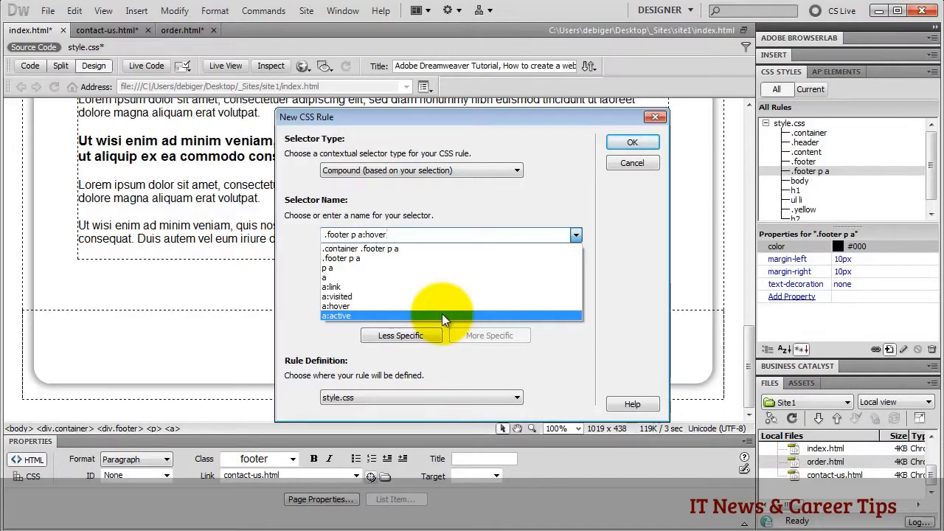
- Create the '.footer p a:hover' rule with text-decoration set to underline
click(393, 233)
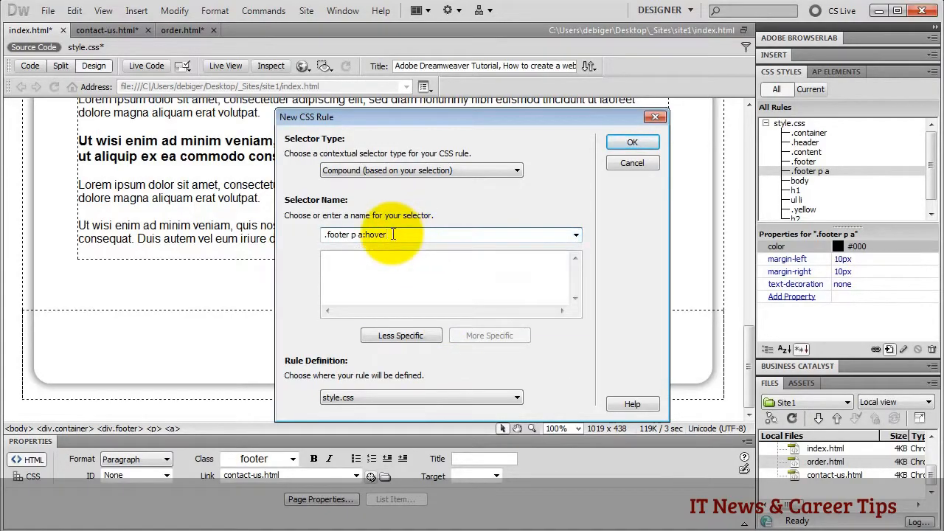
click(629, 143)
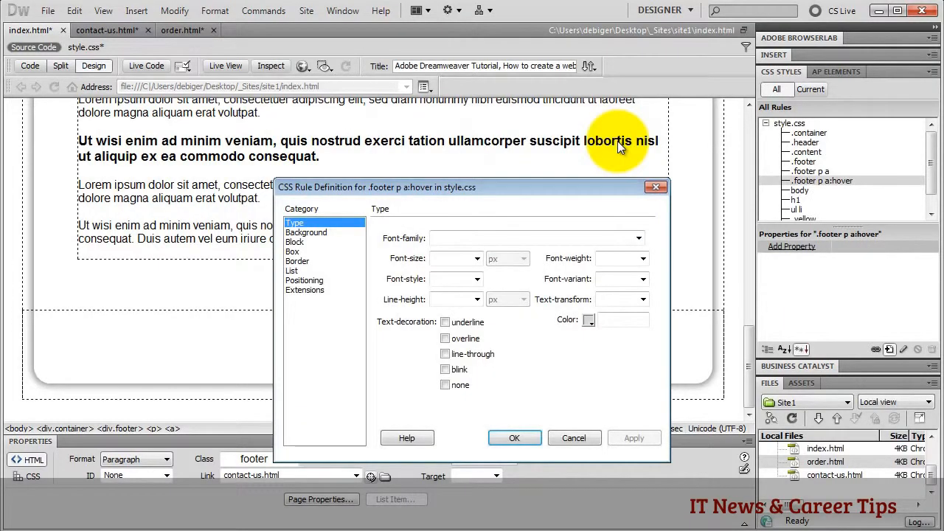
click(444, 323)
click(515, 437)
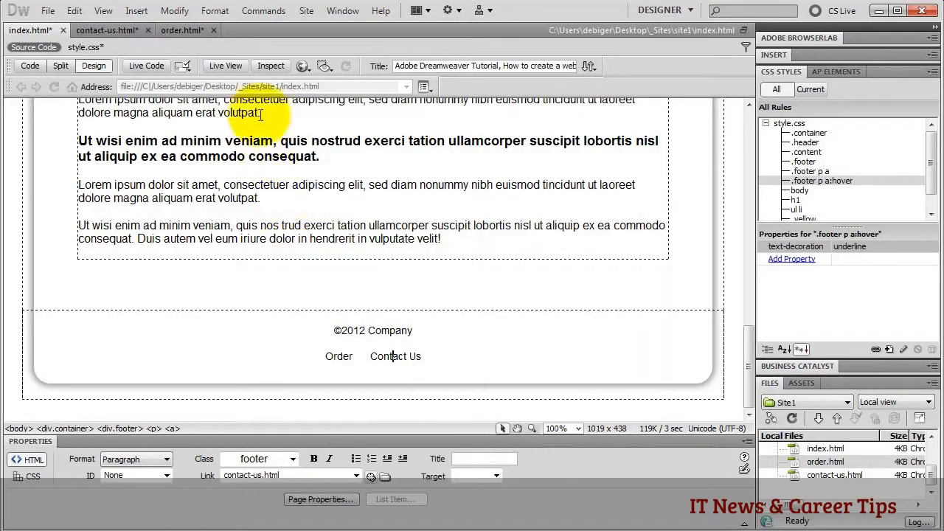
- Switch to Live View and scroll down to the footer's Order and Contact Us links
click(227, 67)
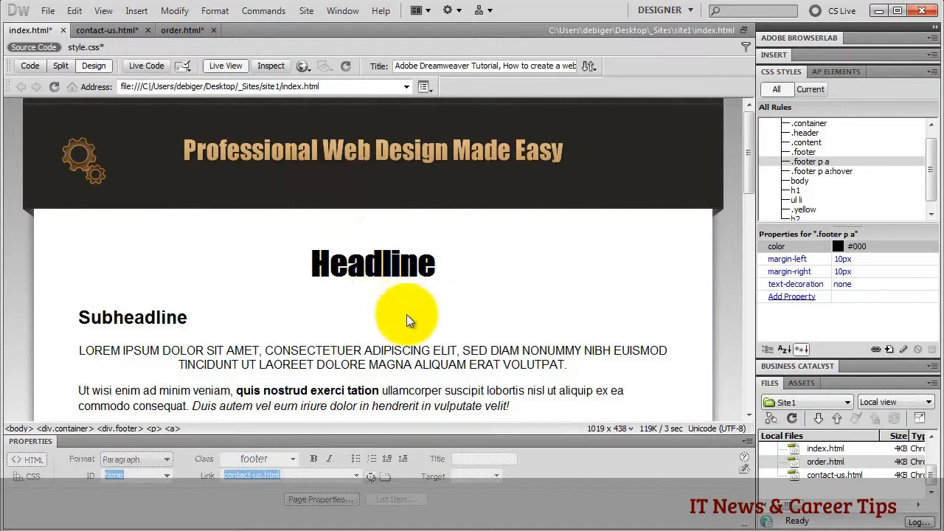
scroll(376, 309, down, 3)
scroll(376, 309, down, 5)
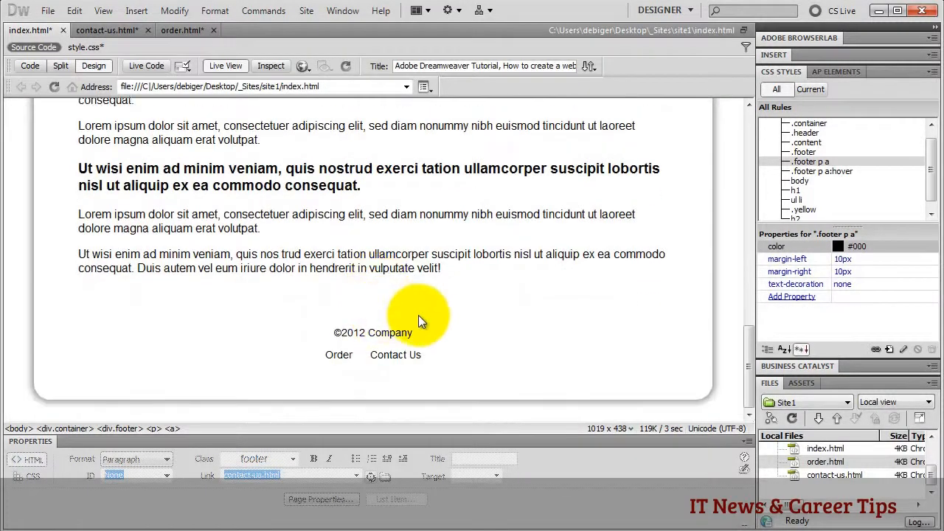